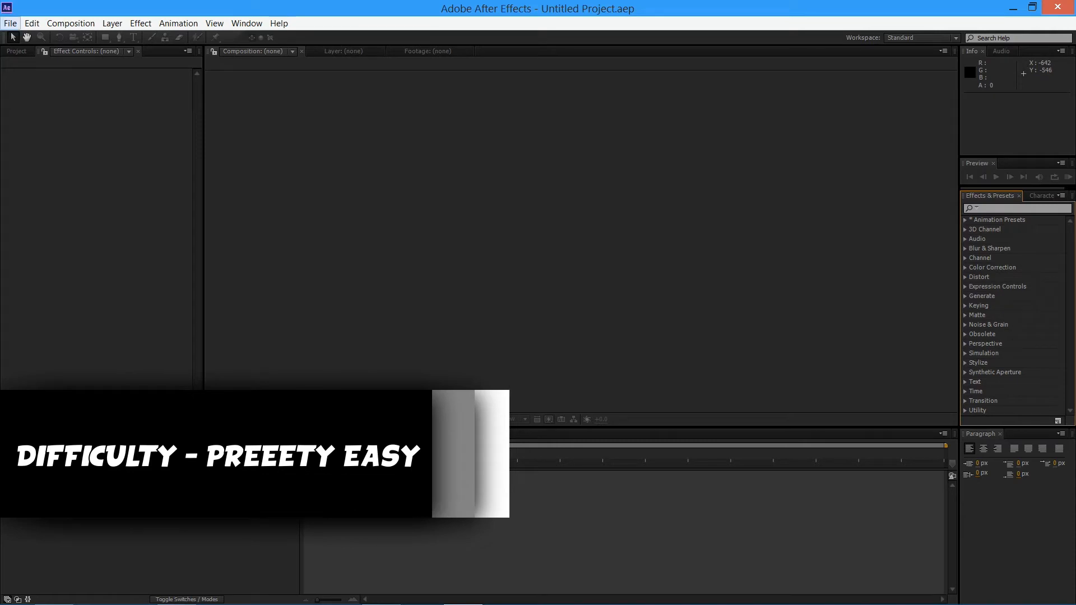
Create a new 1920 x 1080 composition at 24 frames per second with a 10-second duration
click(70, 23)
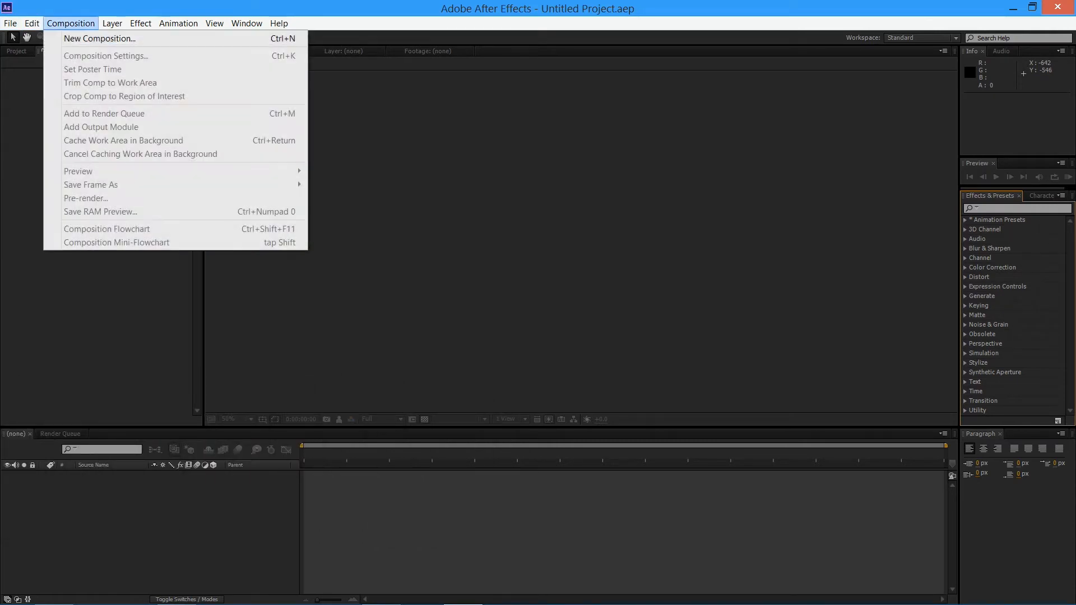
click(144, 36)
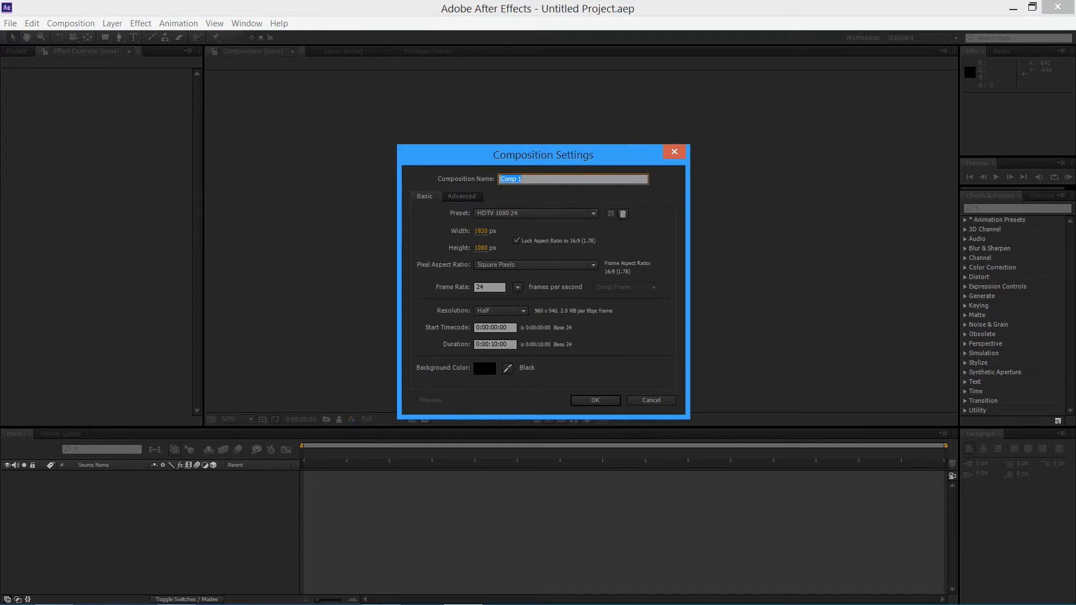
click(518, 288)
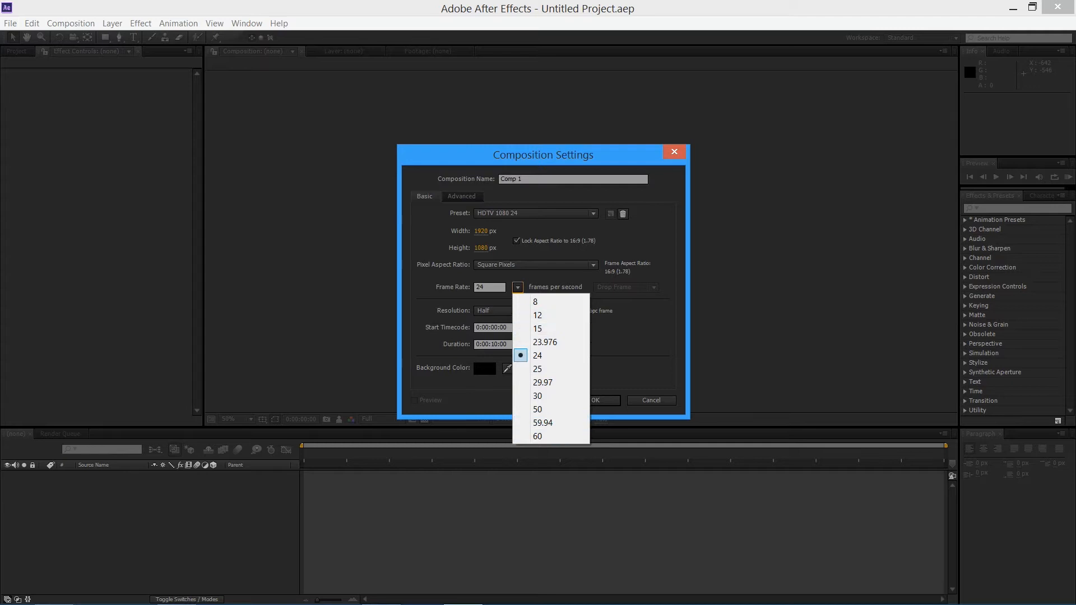
key(Escape)
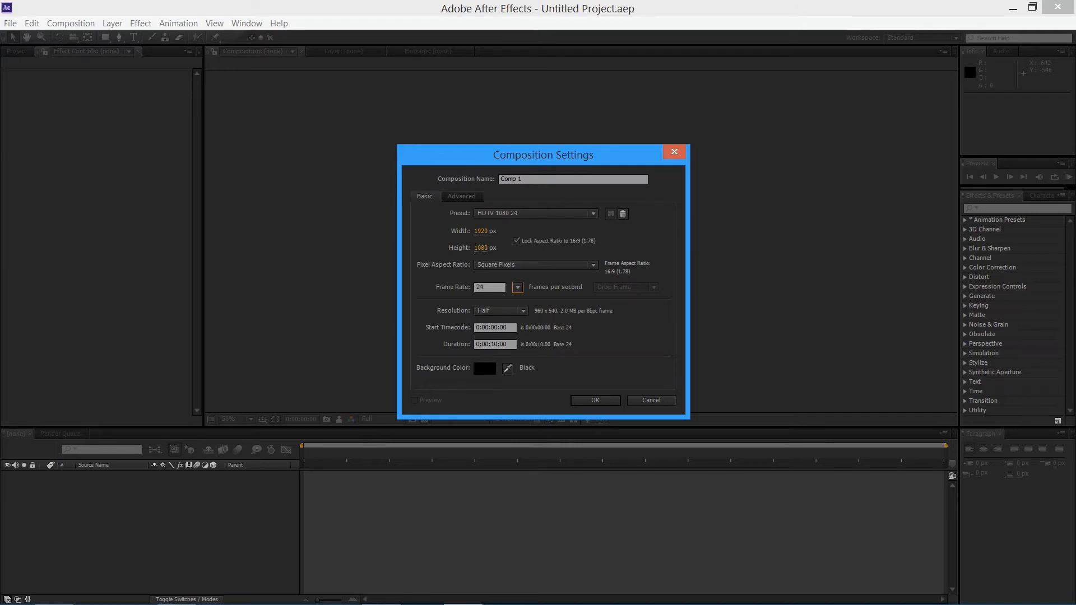
key(Return)
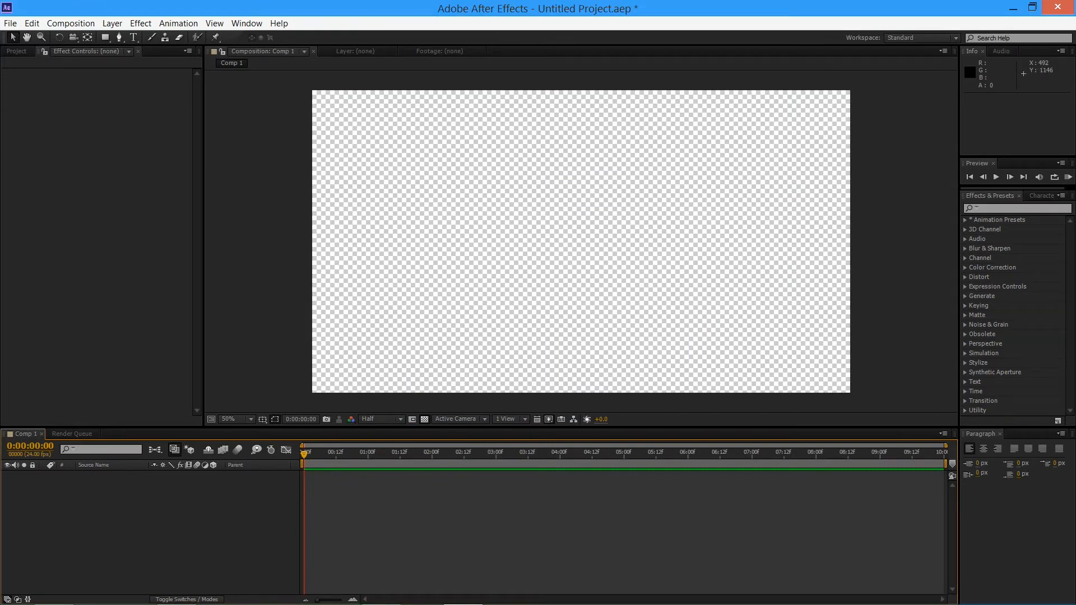
Turn off the transparency grid in the composition view and briefly play back the empty composition
click(424, 419)
click(424, 419)
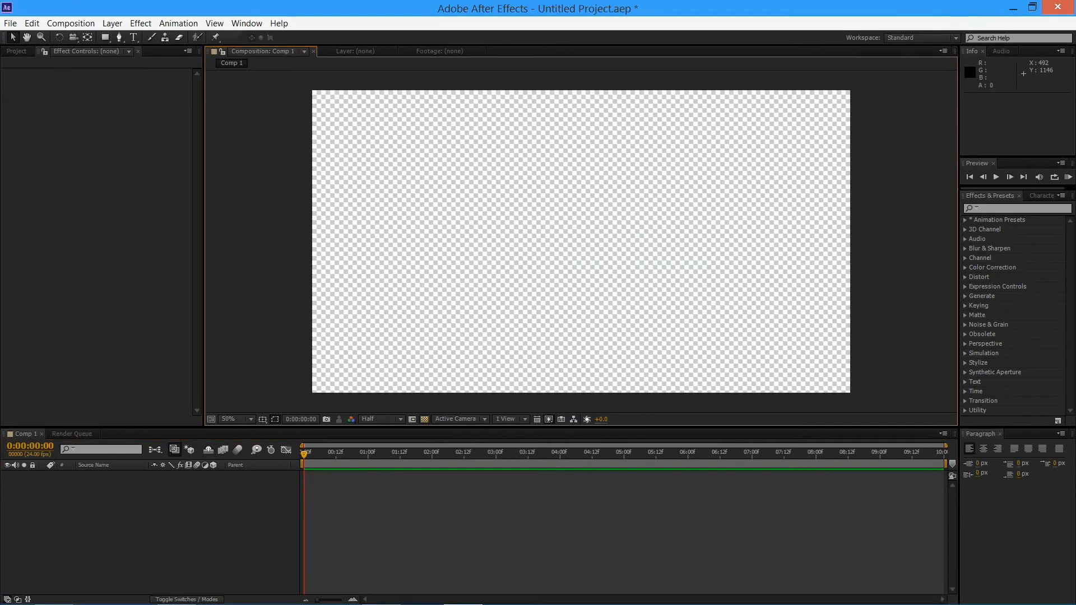
click(424, 419)
key(space)
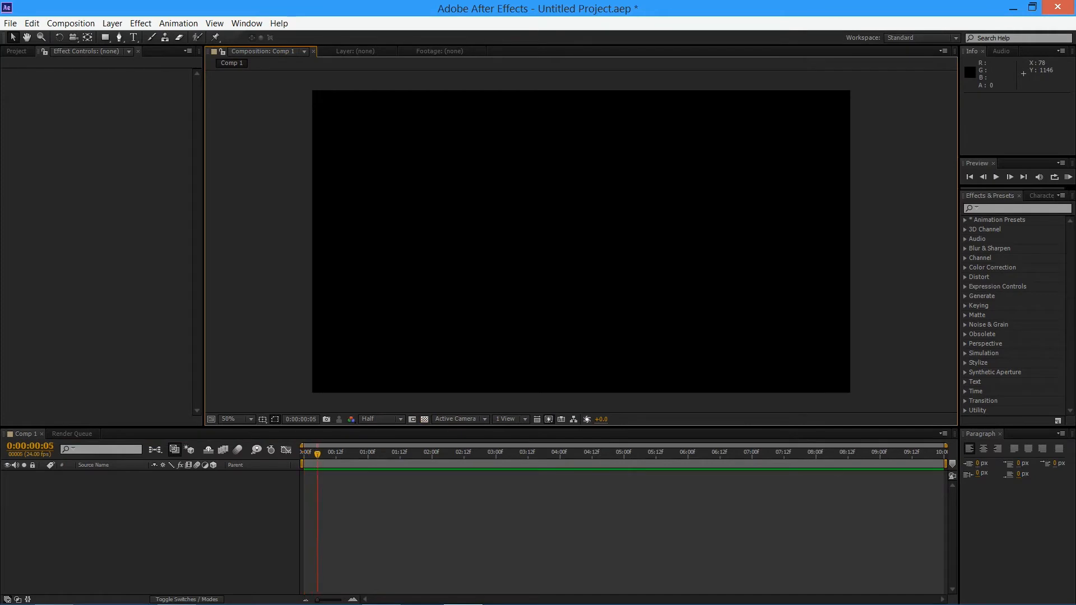
key(space)
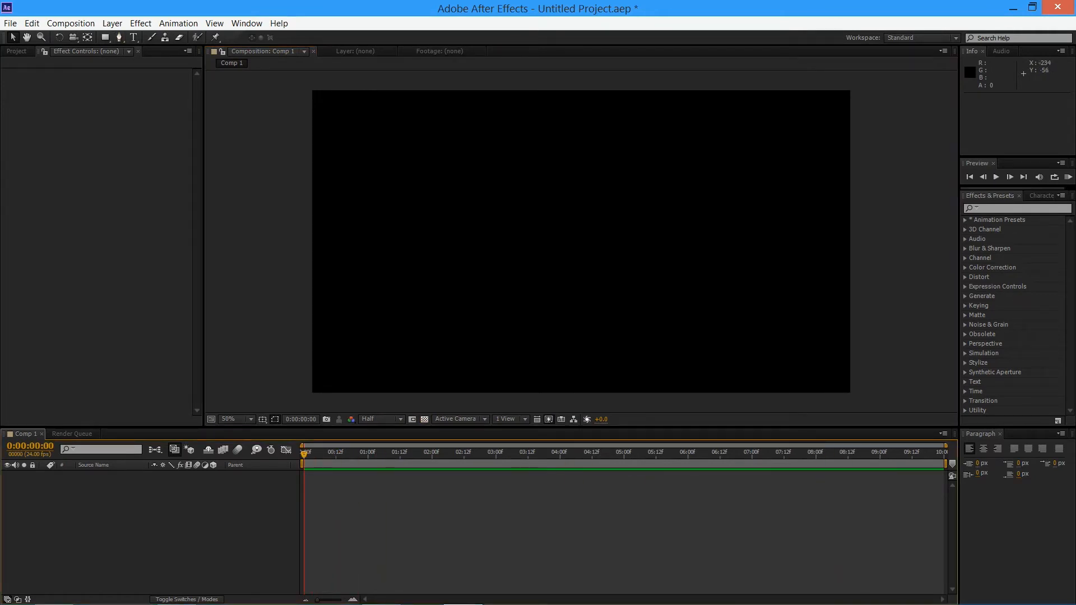
Create a black, composition-sized solid layer named SPARKS
click(112, 23)
click(393, 52)
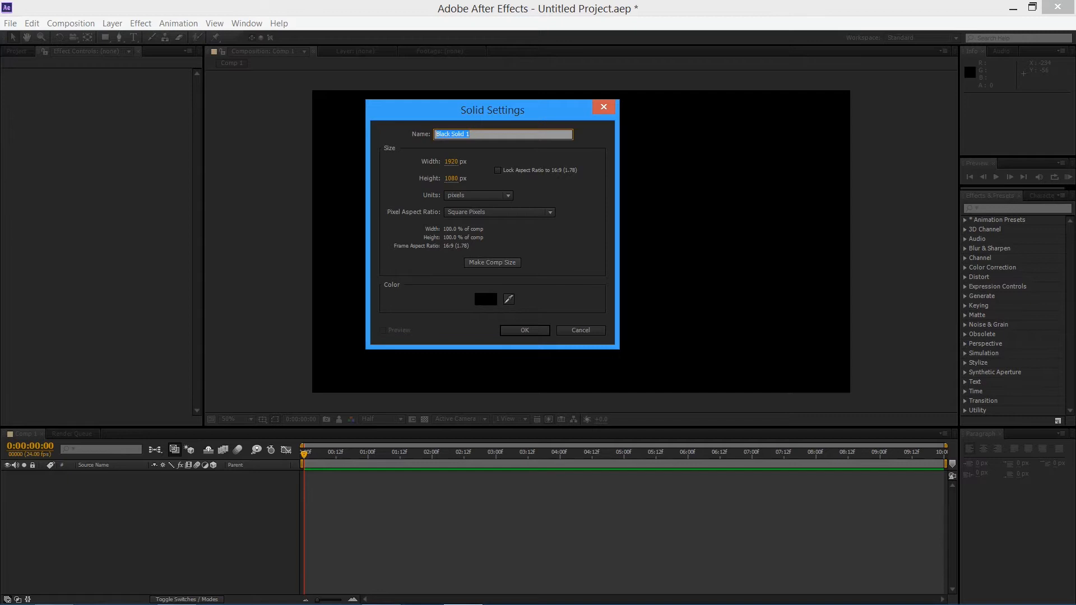
click(492, 263)
drag(472, 135, 436, 135)
text(LIGHTNIN)
key(BackSpace)
key(BackSpace)
key(BackSpace)
key(BackSpace)
key(BackSpace)
key(BackSpace)
key(BackSpace)
text(SPARKS)
click(492, 262)
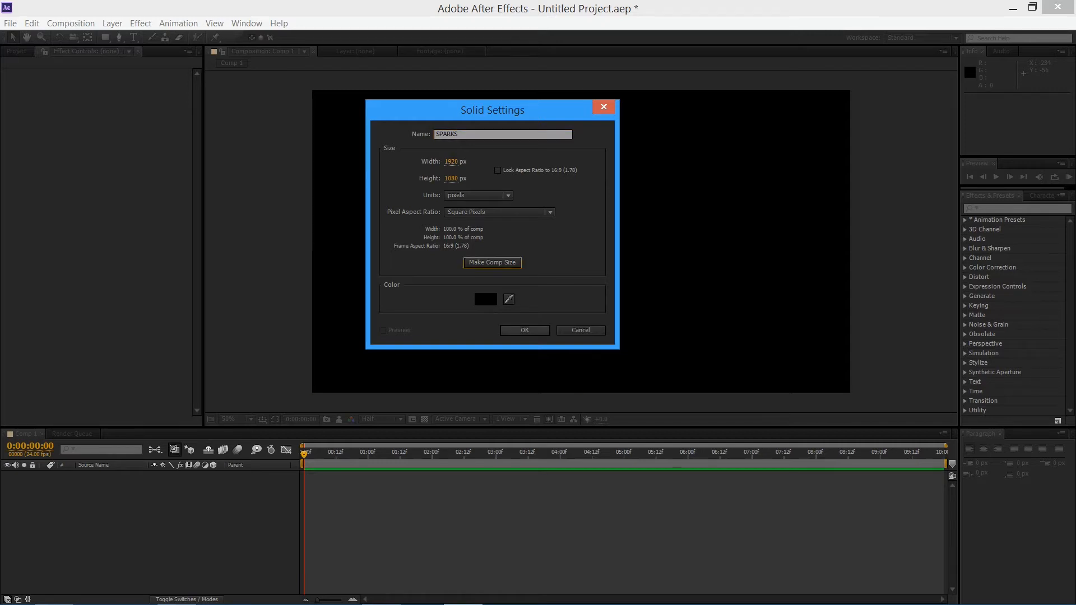
key(Return)
mouse_move(304, 455)
mouse_down()
mouse_move(849, 454)
mouse_move(304, 454)
mouse_up()
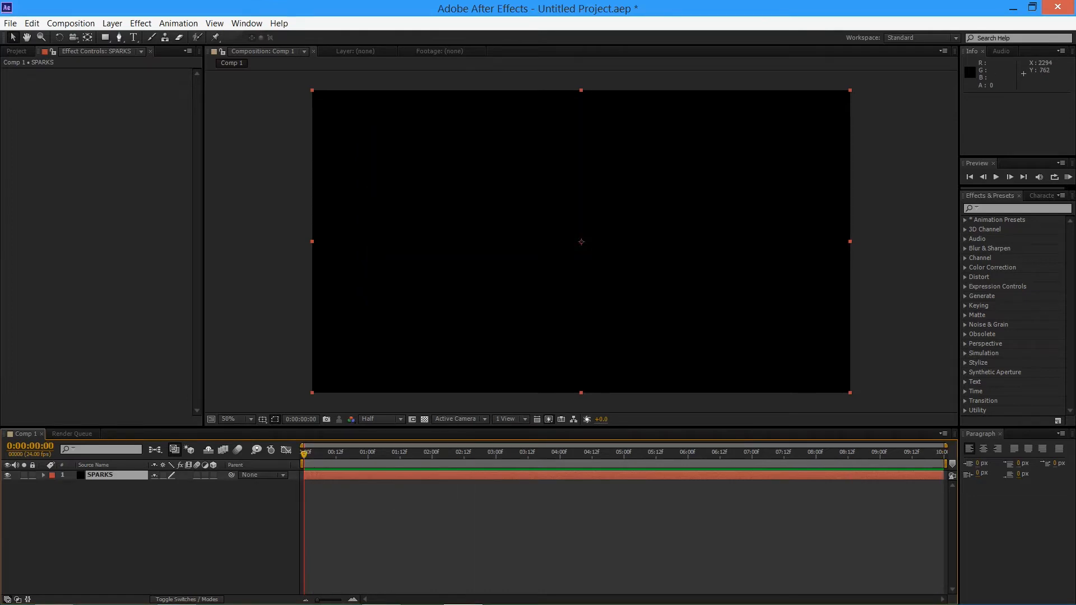
Find the CC Particle World effect and apply it to the SPARKS layer
click(1017, 208)
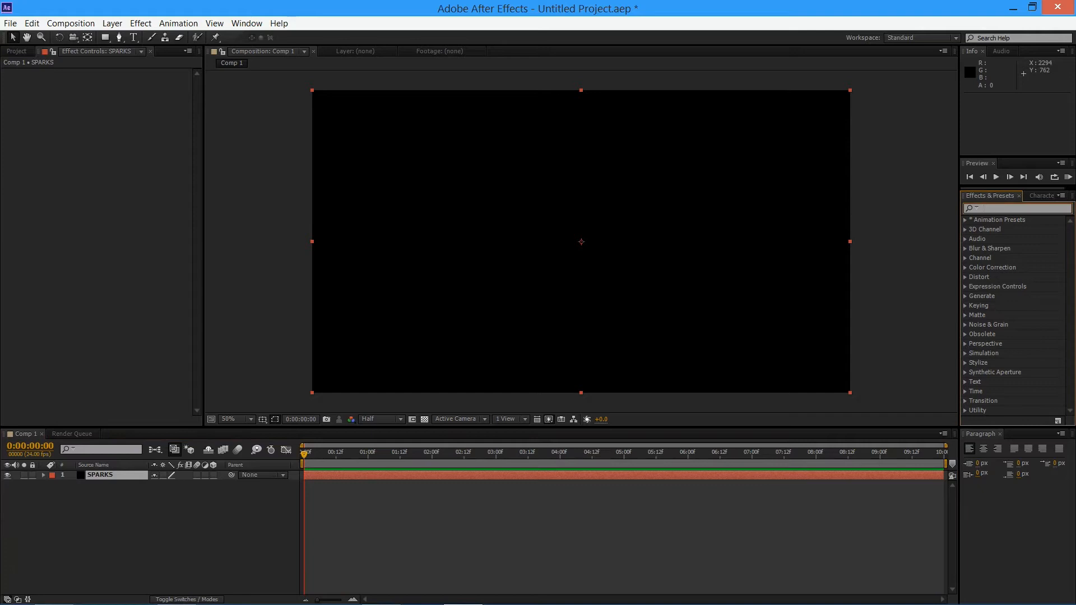
text(cc par)
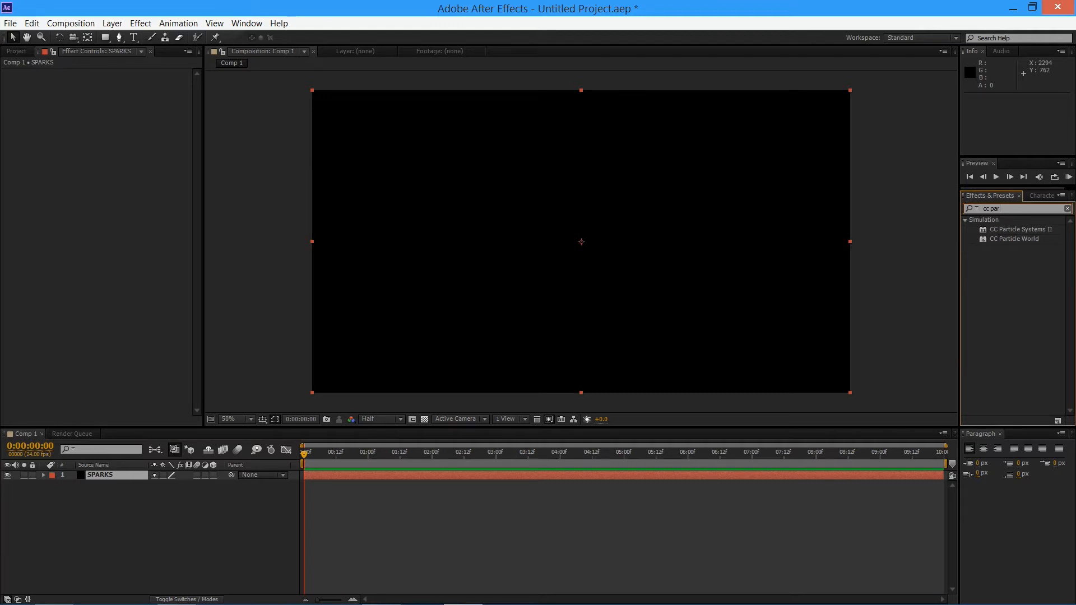
drag(1014, 238, 522, 204)
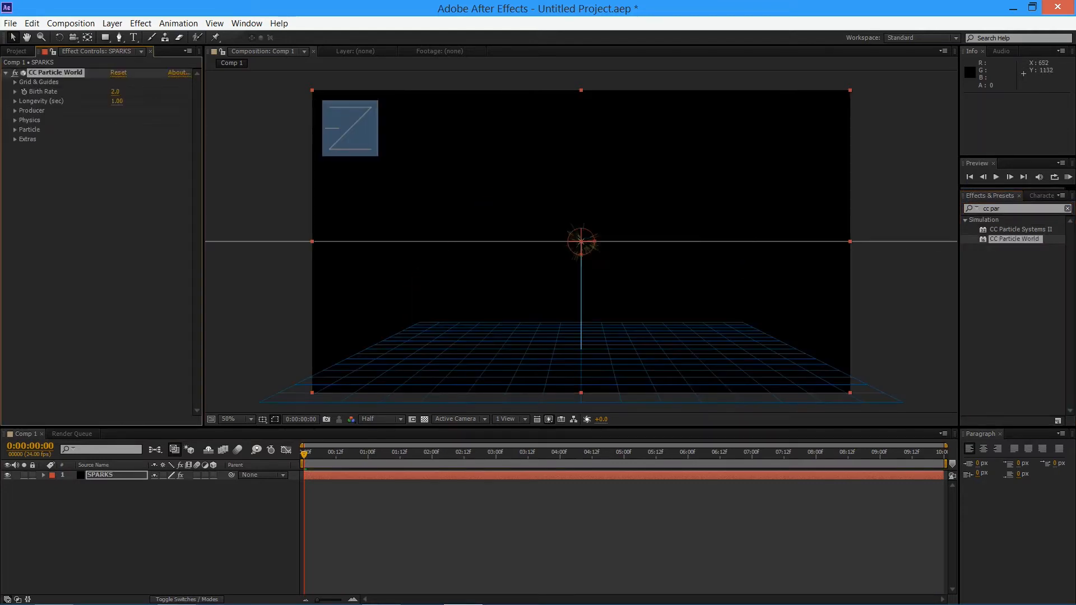
Check the particle effect with and without the transparency grid, play back its animation, and deselect the layer
click(424, 419)
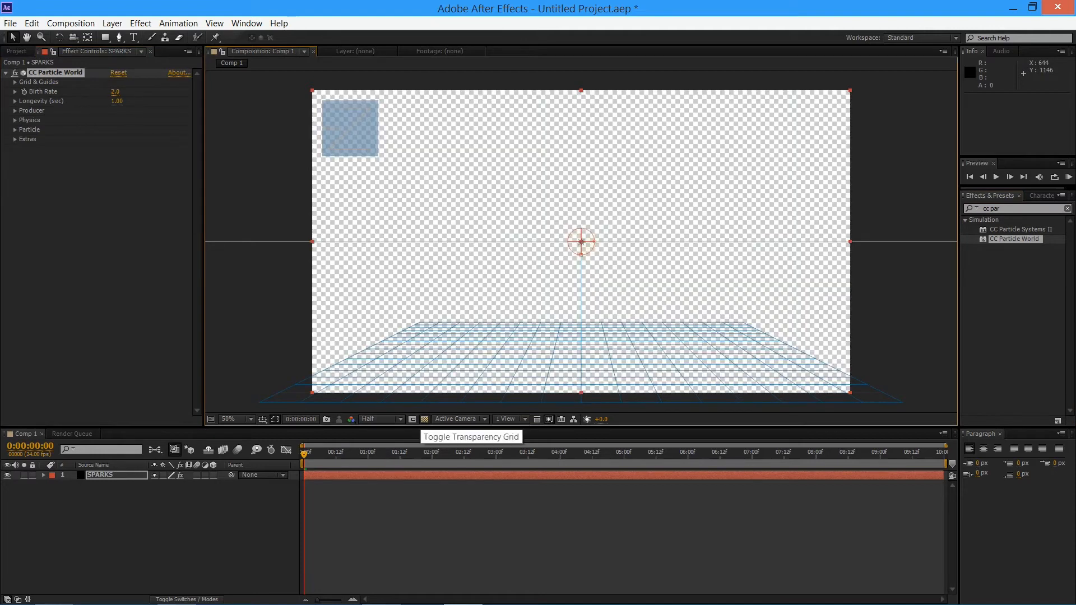
click(424, 419)
click(424, 419)
click(424, 419)
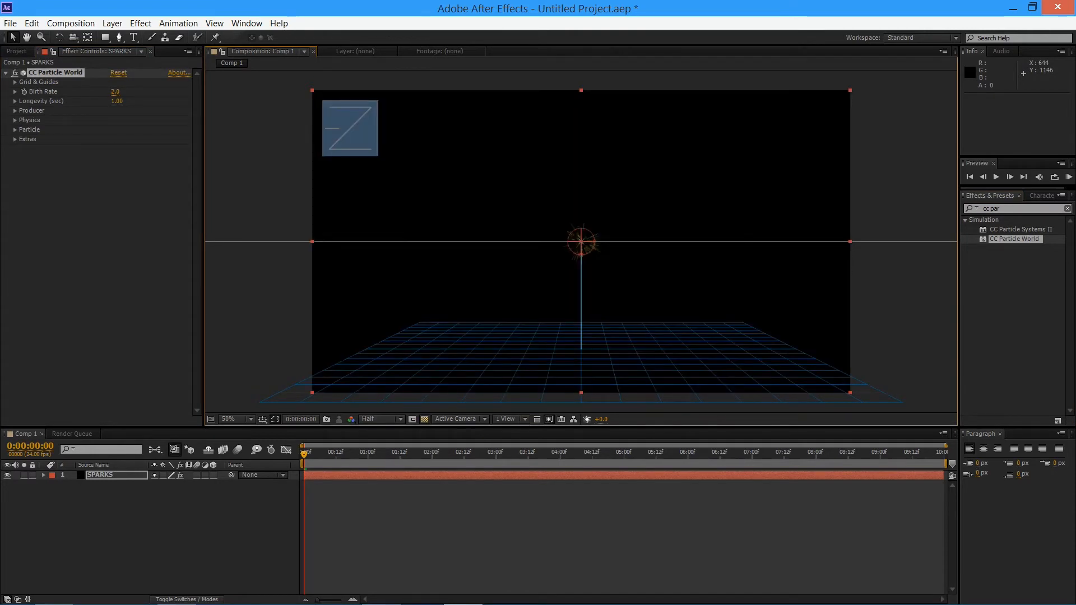
click(424, 419)
click(425, 419)
key(space)
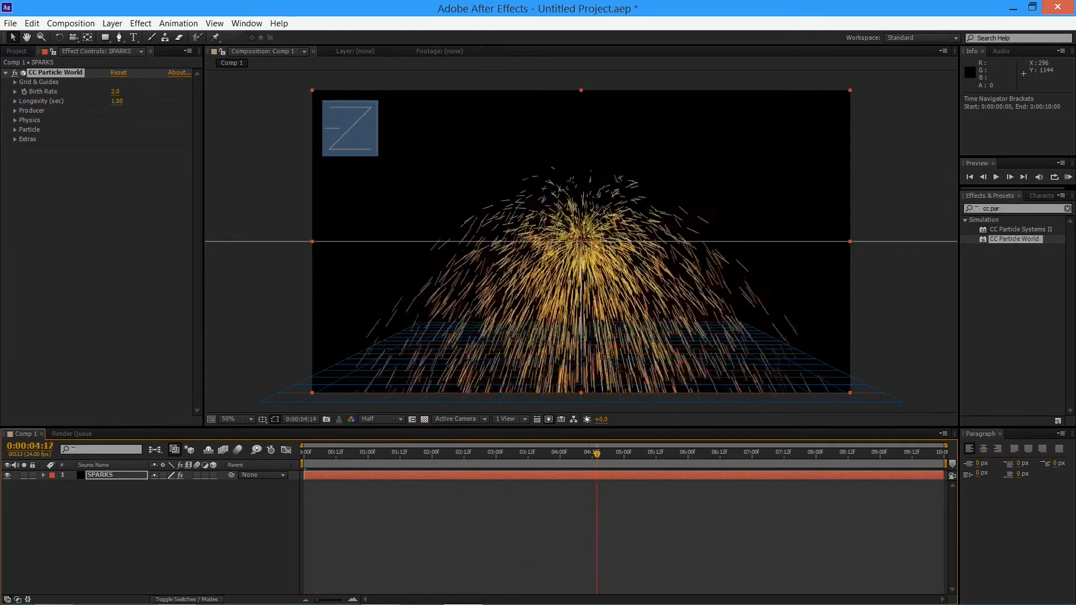
key(ctrl+shift+a)
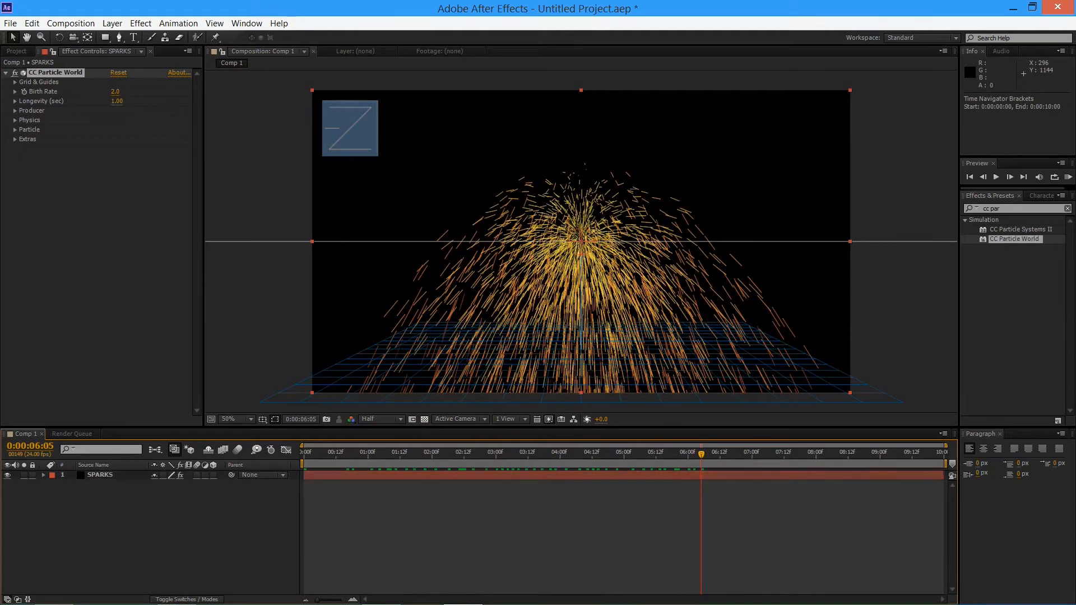
Enable motion blur for both the SPARKS layer and the whole composition, then preview the blurred particles
click(196, 475)
mouse_move(552, 453)
mouse_down()
mouse_move(696, 452)
mouse_move(563, 453)
mouse_up()
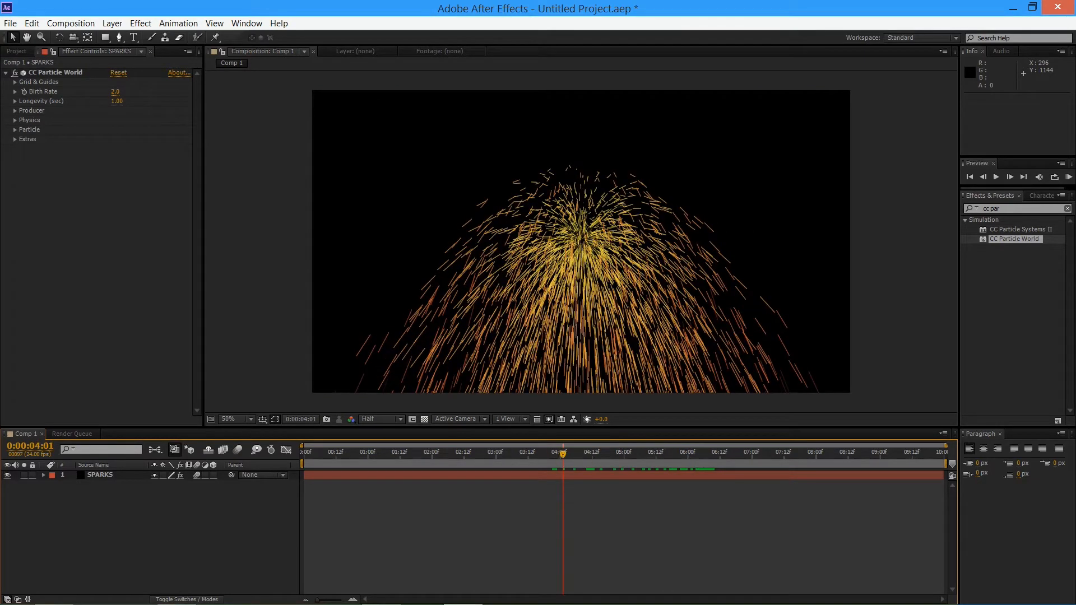
click(237, 450)
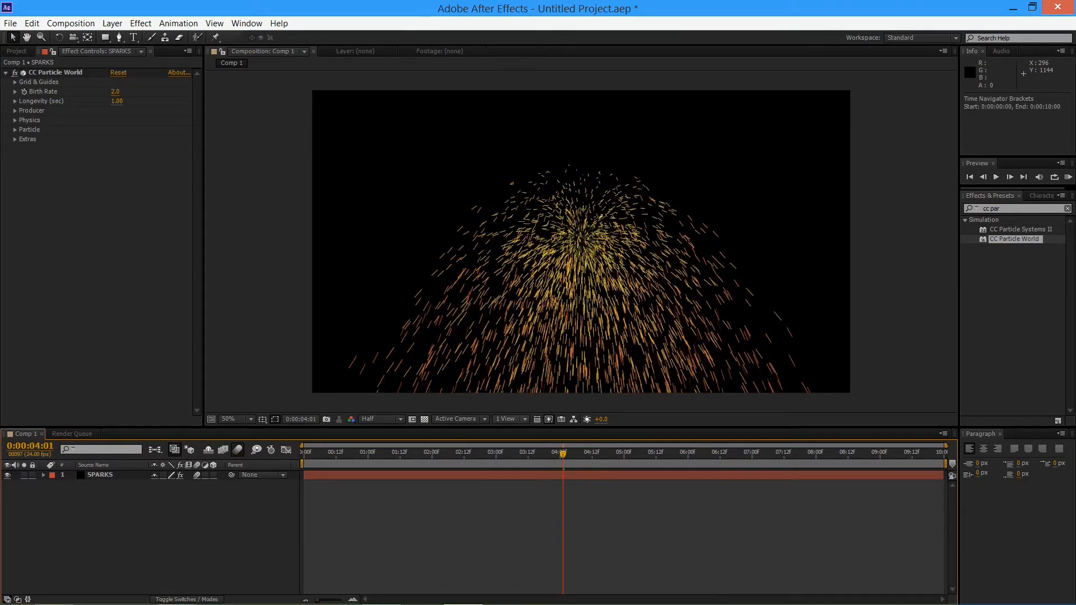
key(KP_0)
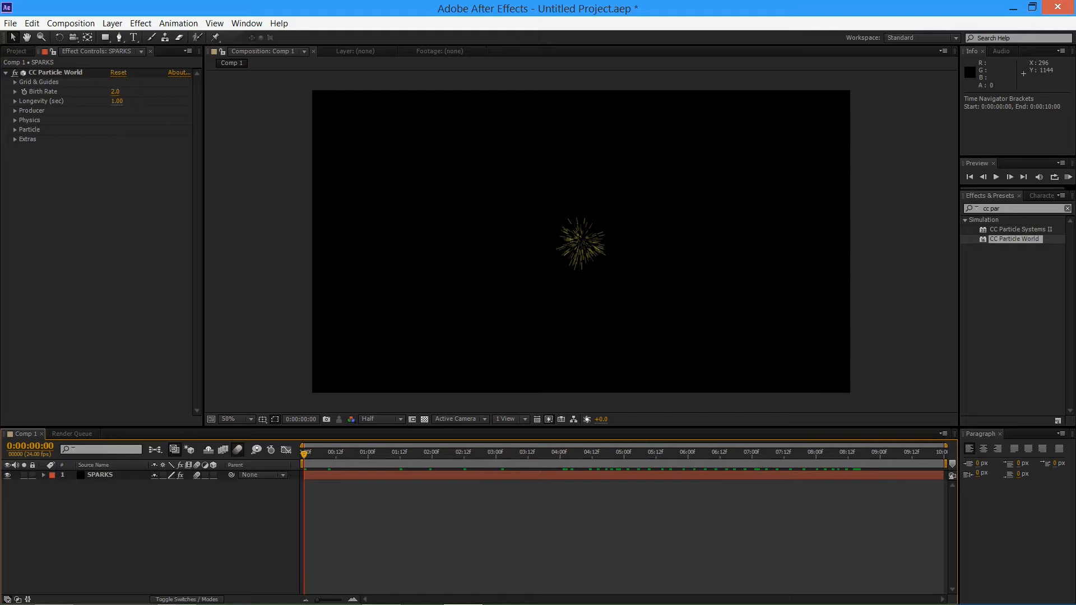
Set the CC Particle World Birth Rate to 7
click(115, 92)
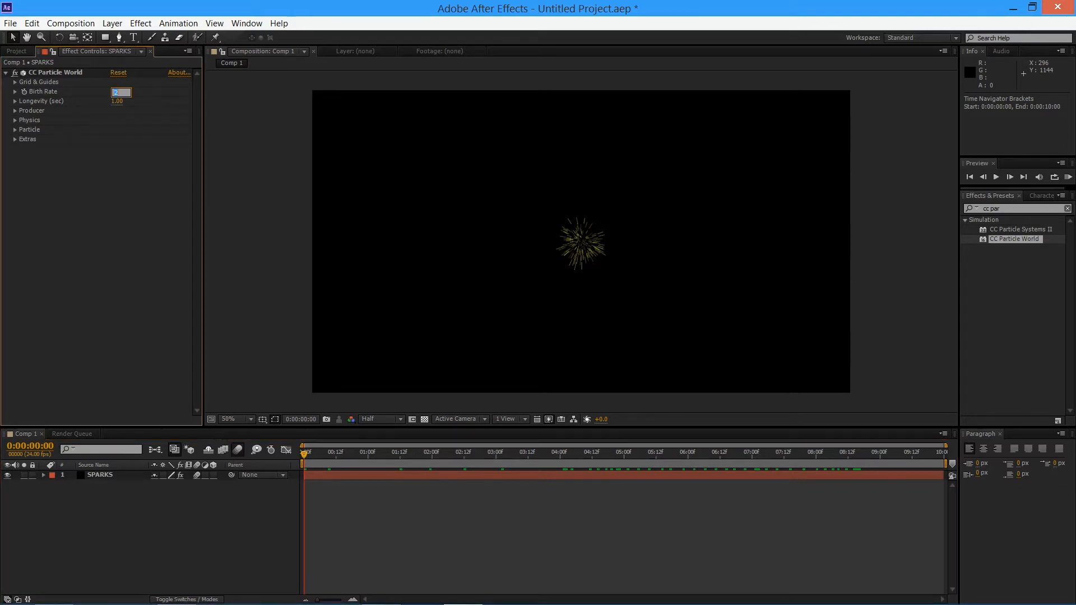
text(7)
key(Return)
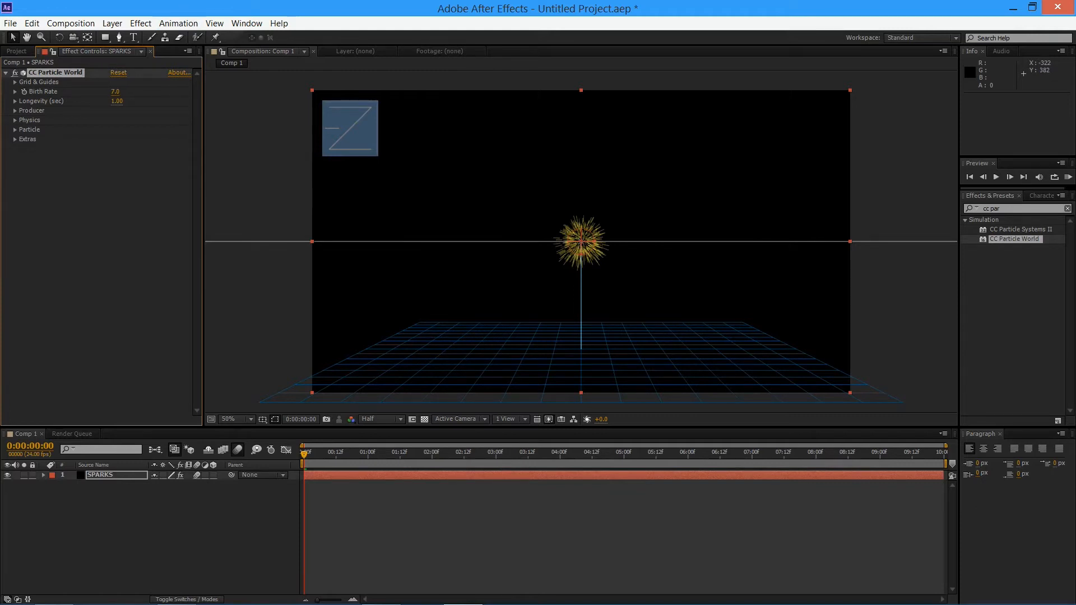
Turn off the Motion Path and Grid guides of CC Particle World
click(15, 83)
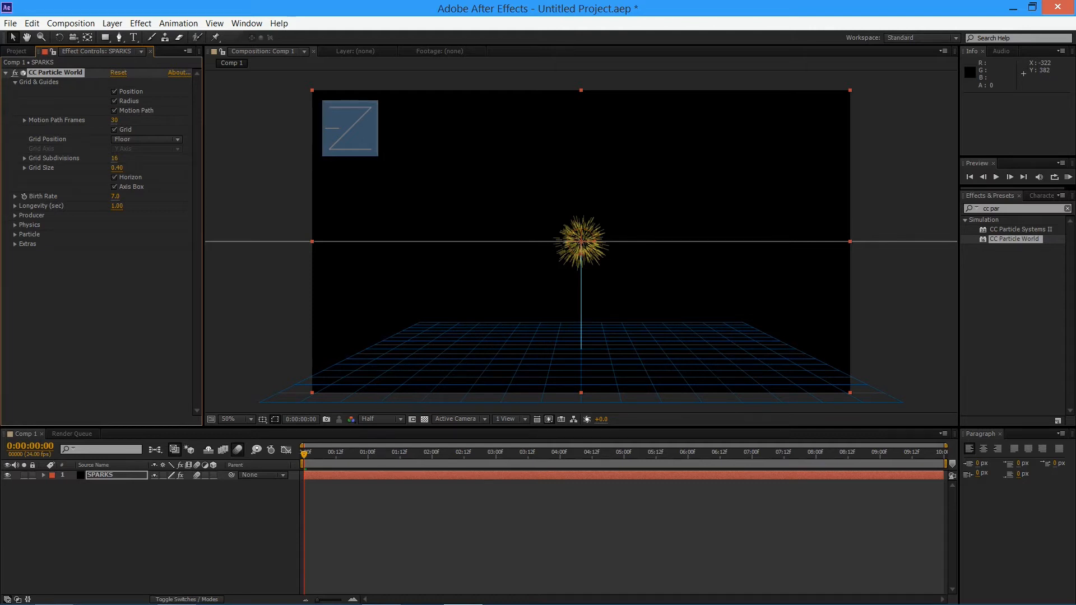
click(114, 111)
click(115, 130)
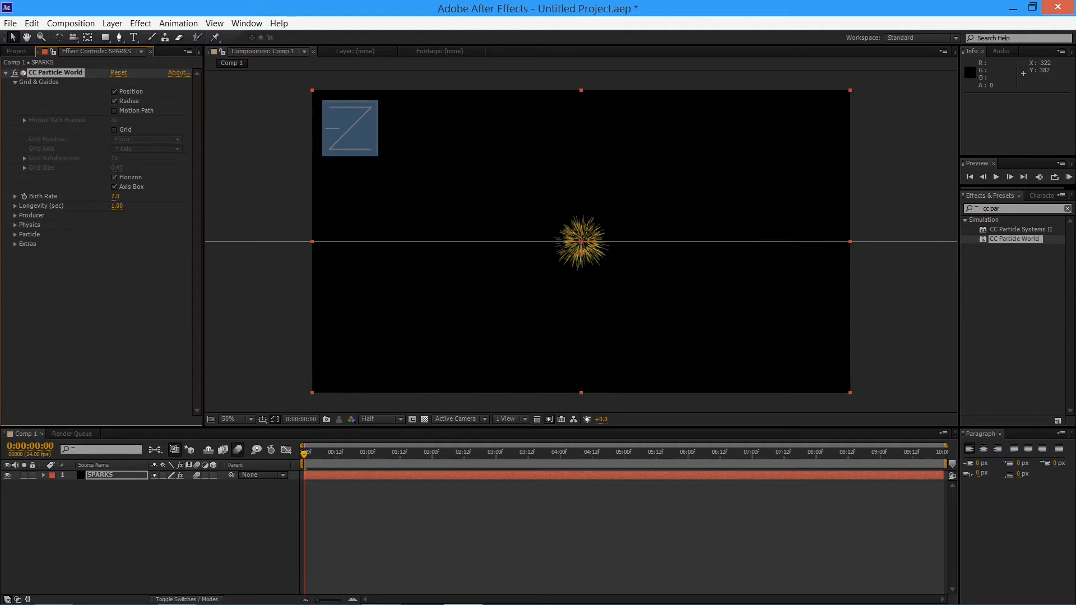
click(61, 103)
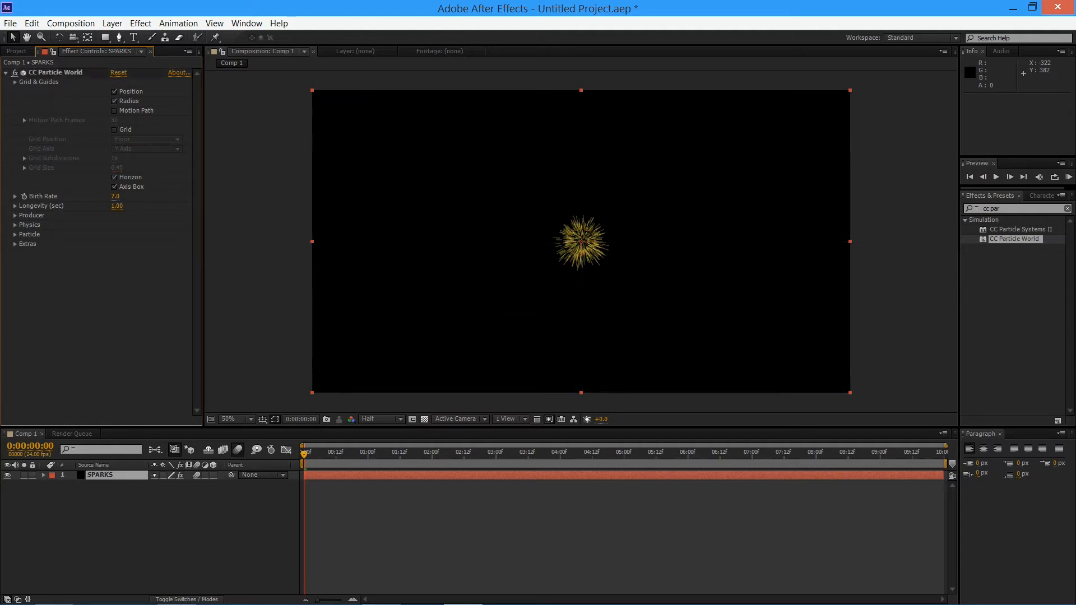
click(15, 83)
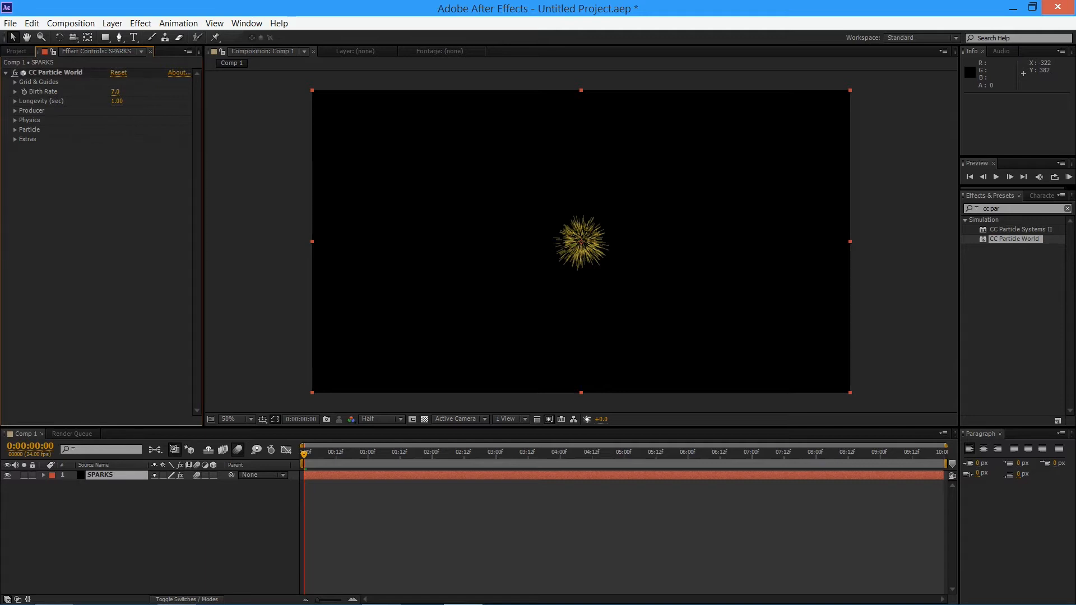
Reduce the particle Longevity to 0.37 sec, judging the burst at about 0:00:03:05
drag(117, 101, 84, 101)
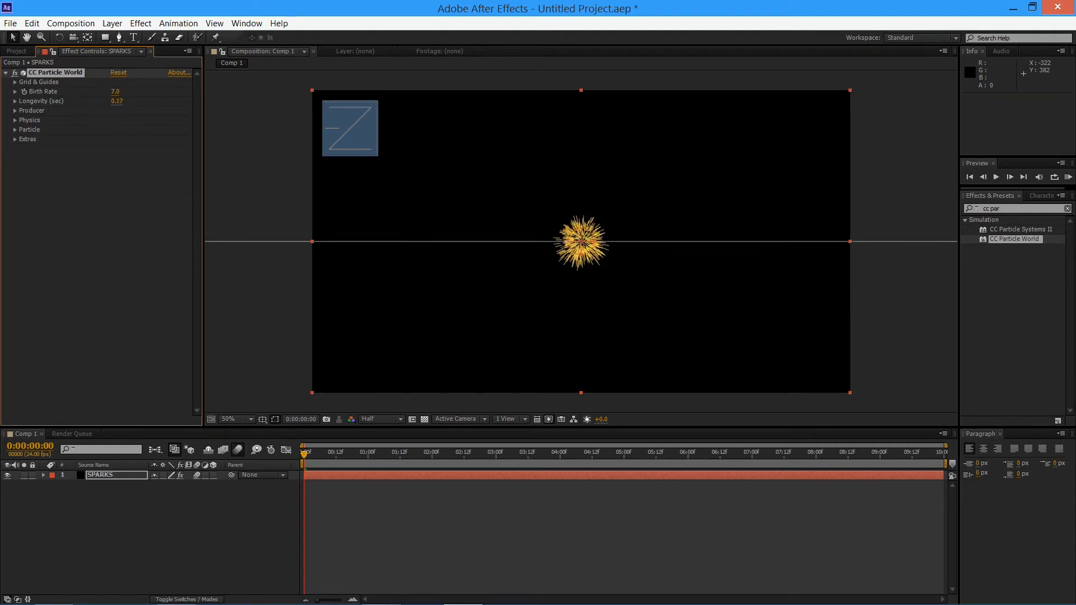
drag(342, 453, 509, 453)
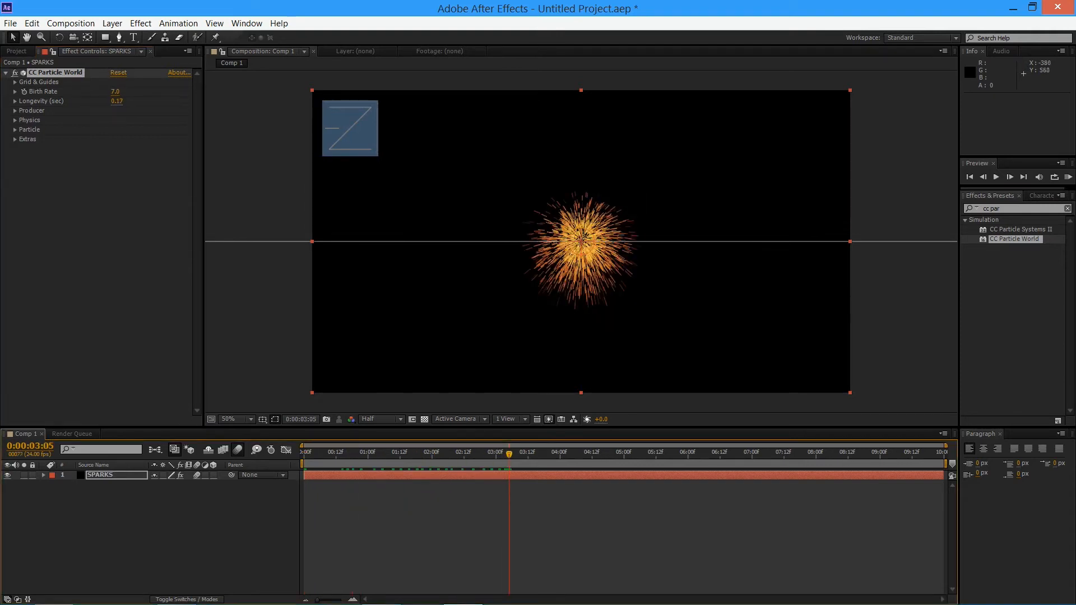
mouse_move(117, 101)
mouse_down()
mouse_move(841, 101)
mouse_move(108, 101)
mouse_move(162, 101)
mouse_move(116, 102)
mouse_move(128, 102)
mouse_up()
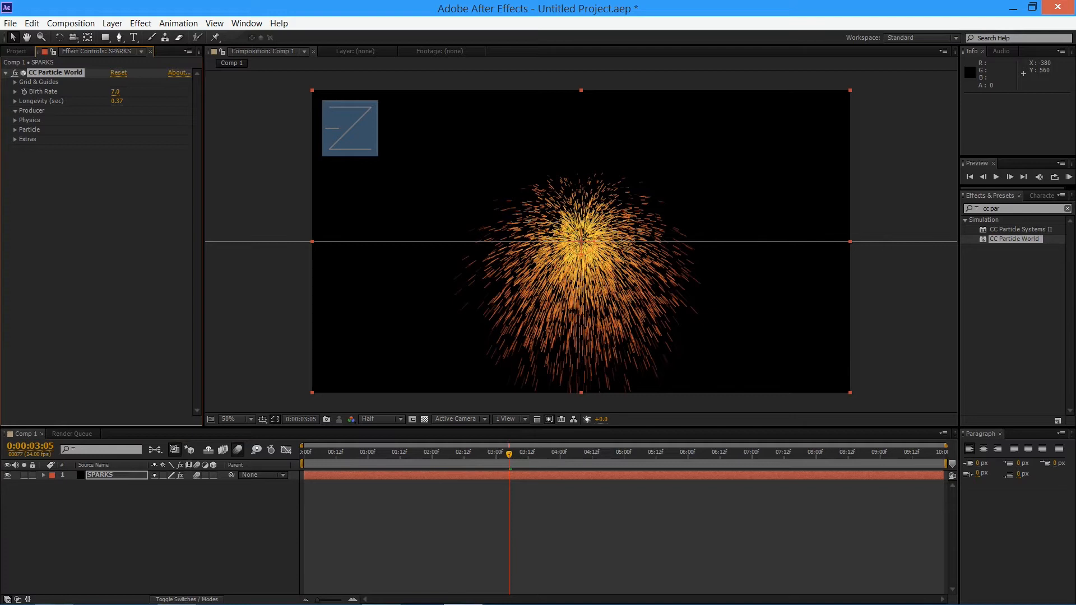
Try larger Radius X, Y and Z values for the particle producer one at a time, undoing each change
click(15, 111)
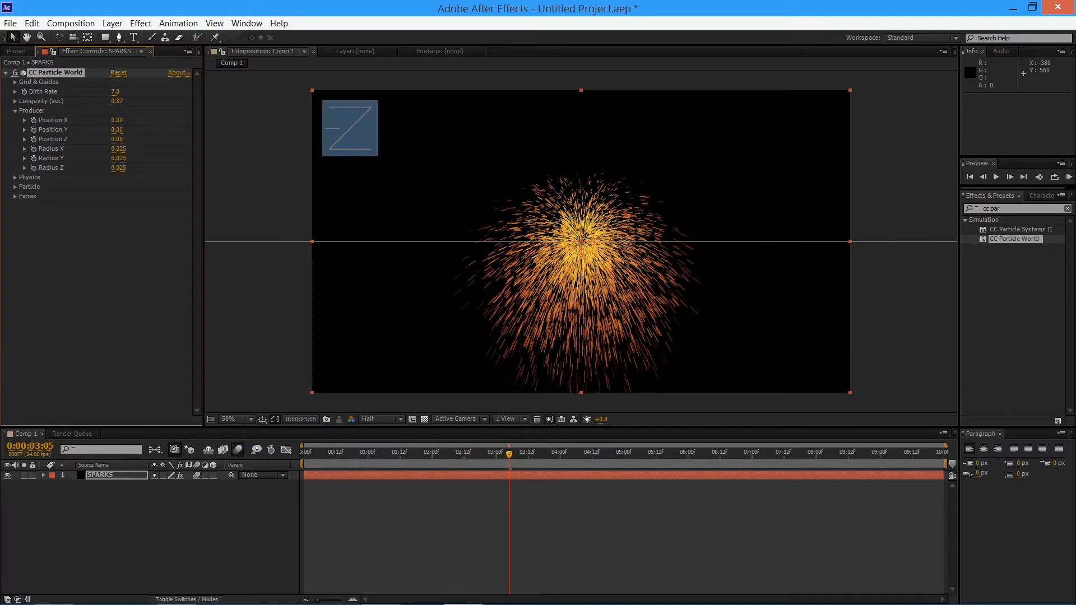
drag(117, 149, 268, 136)
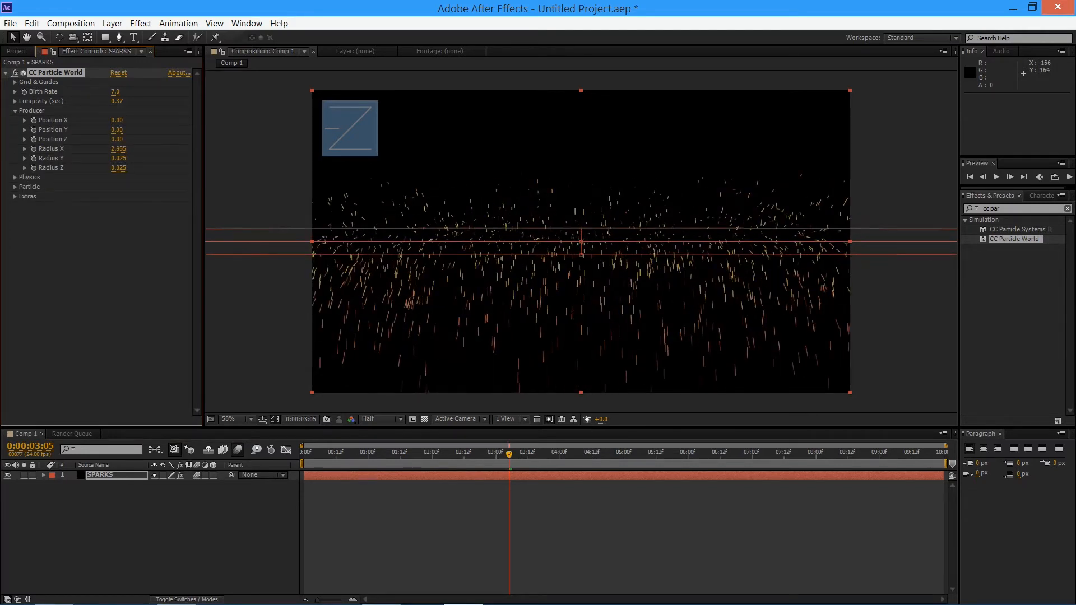
key(ctrl+z)
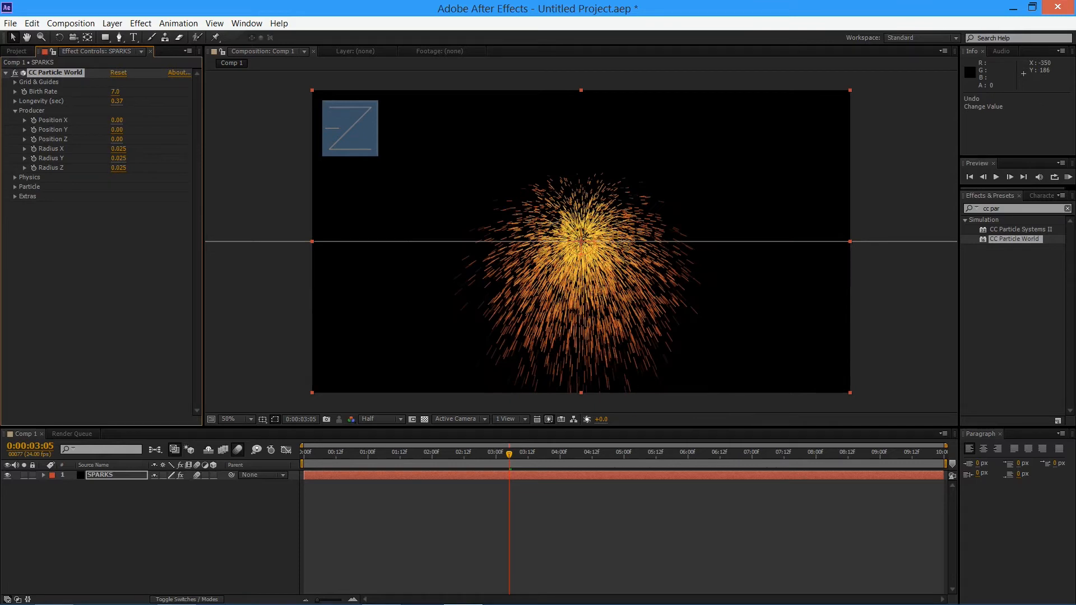
drag(118, 158, 247, 164)
key(ctrl+z)
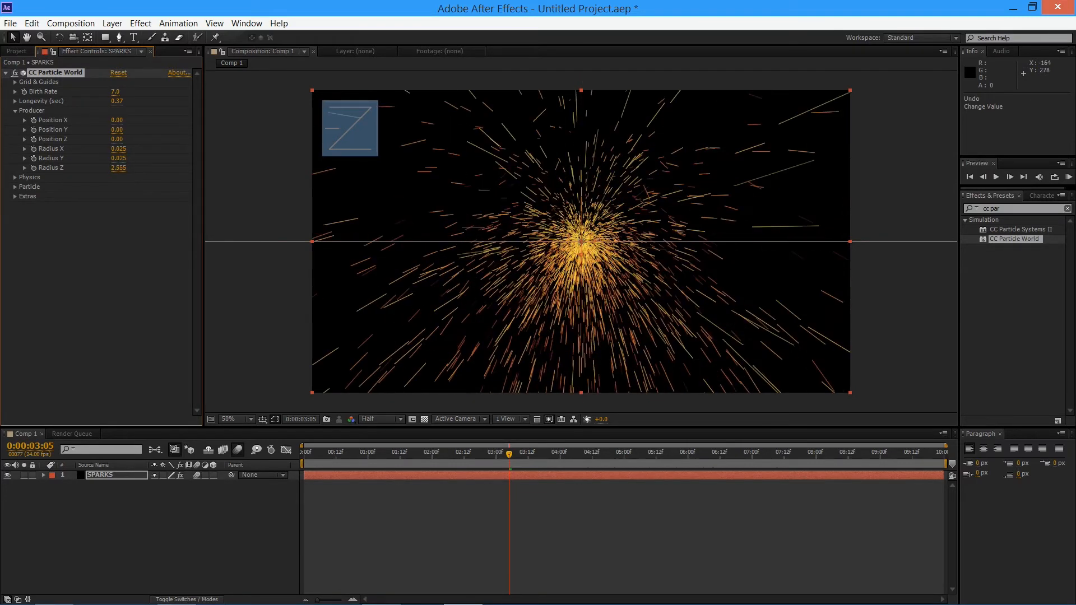
key(ctrl+z)
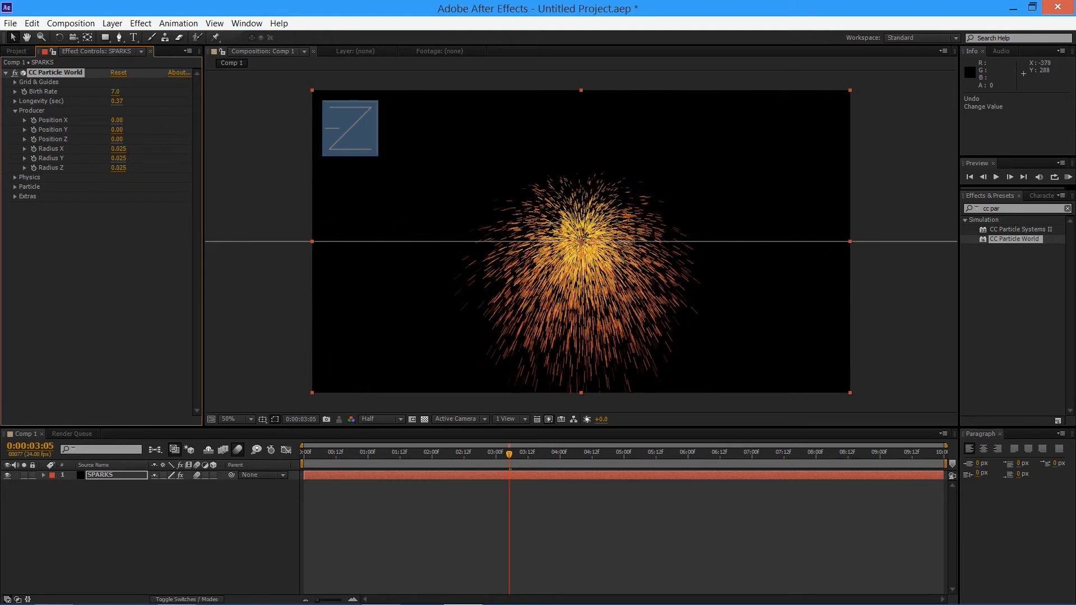
Set the Physics Animation of CC Particle World to Viscouse and preview the motion around 0:00:01:15
click(15, 111)
click(15, 120)
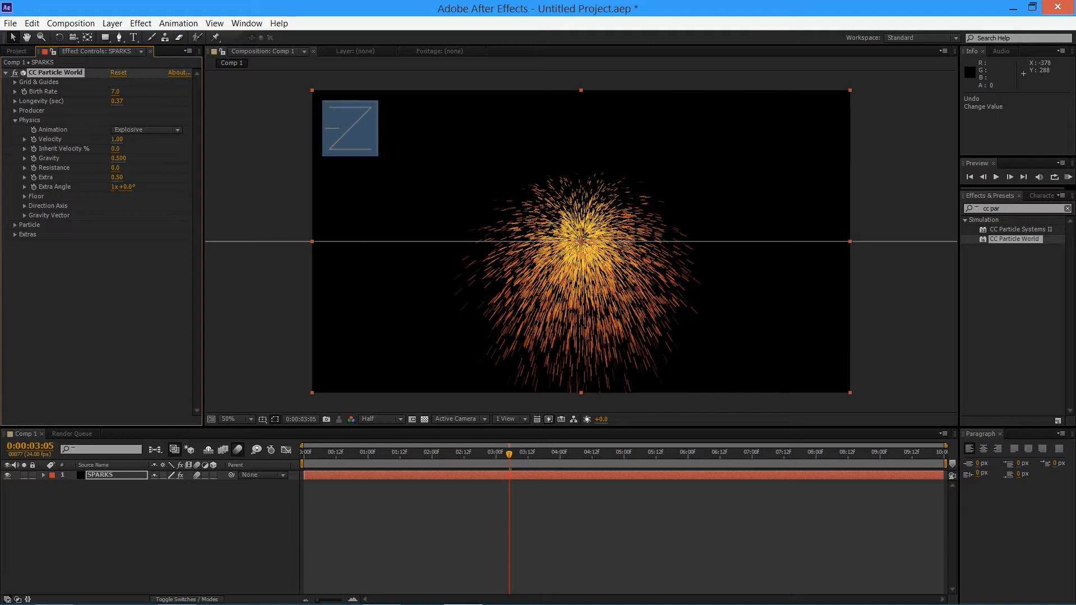
click(146, 129)
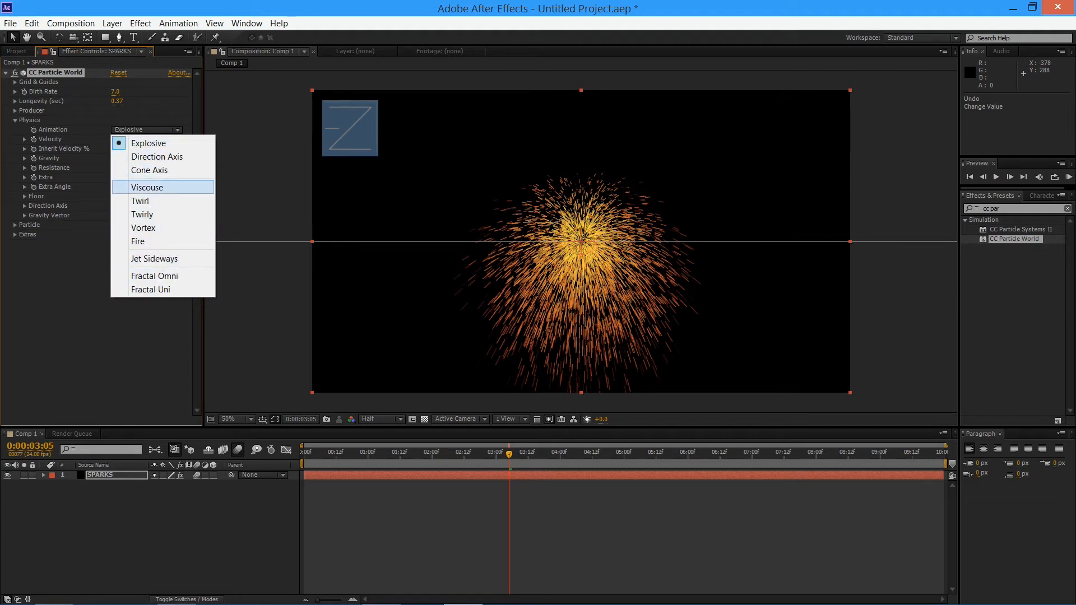
click(147, 187)
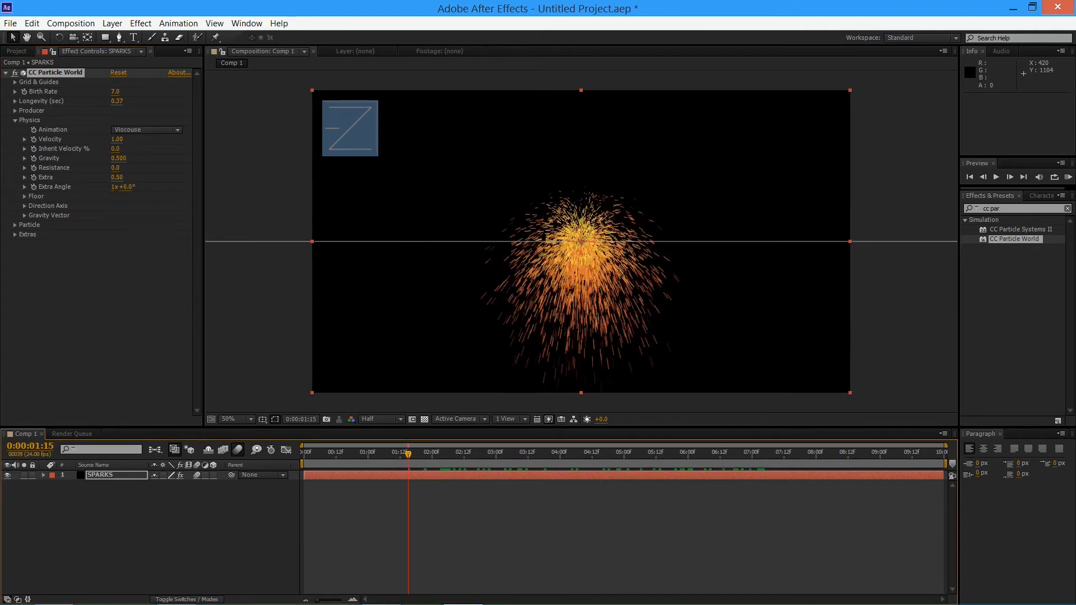
Change the Particle Type to Faded Sphere and preview the burst up to about 0:00:05:15
click(15, 120)
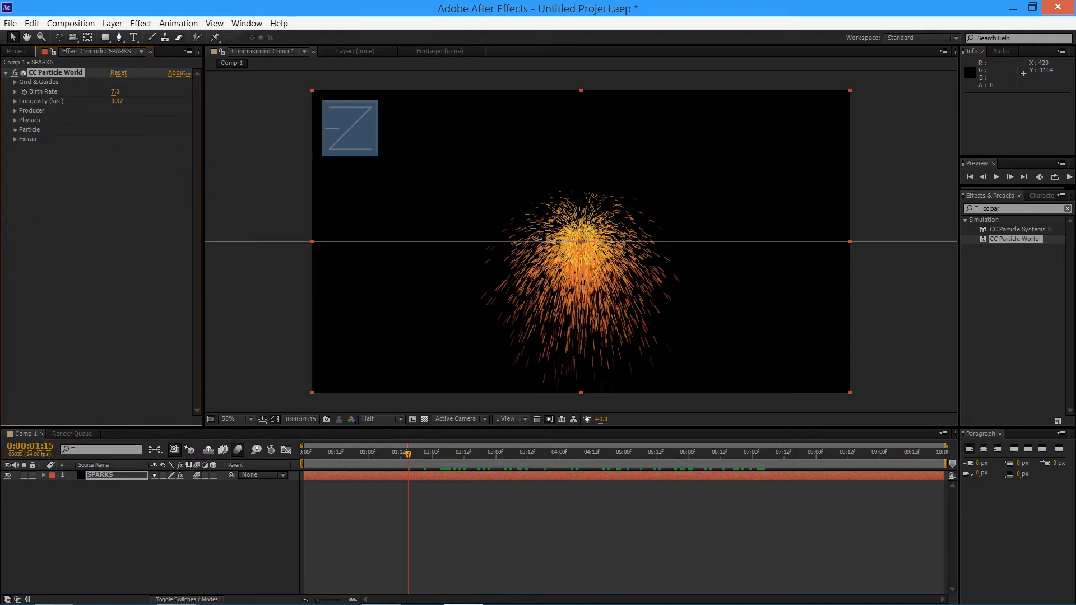
click(150, 139)
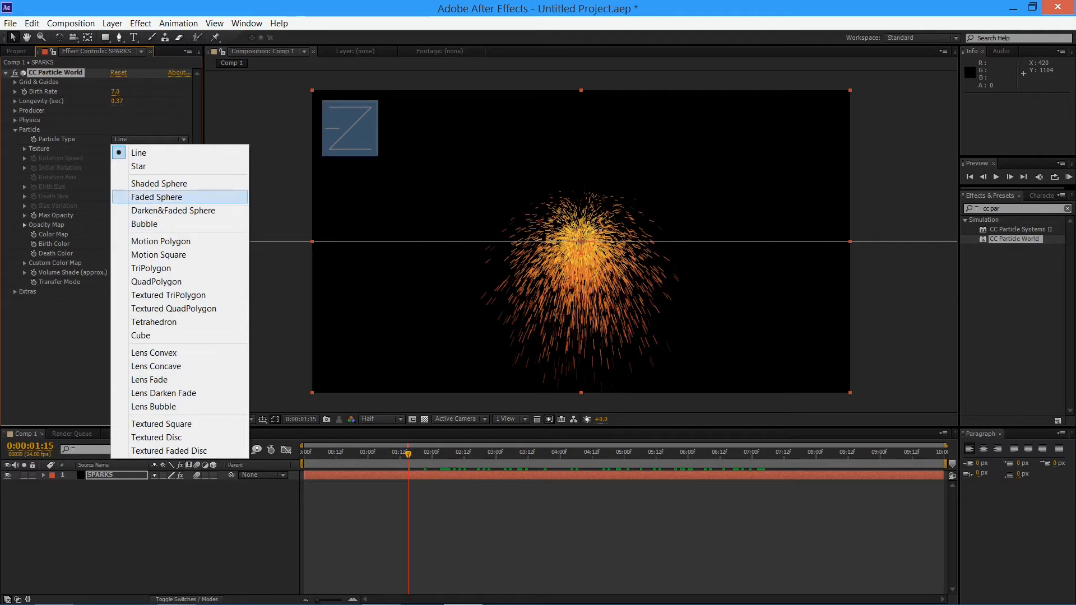
click(157, 197)
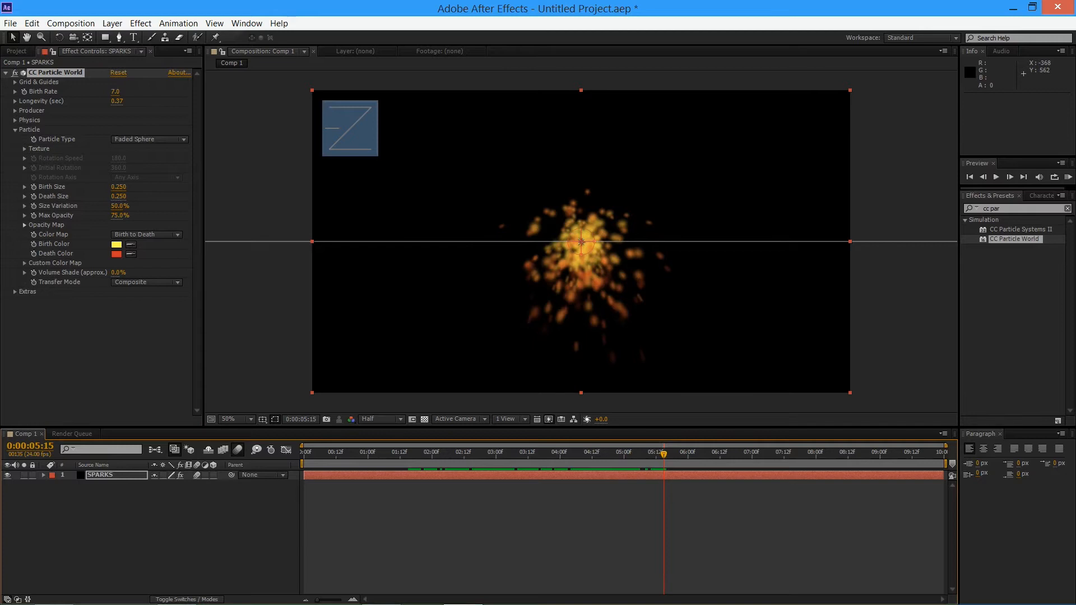
Raise the particle Gravity to 1.430 in the Physics settings and preview the sparks up to 0:00:02:05
click(15, 120)
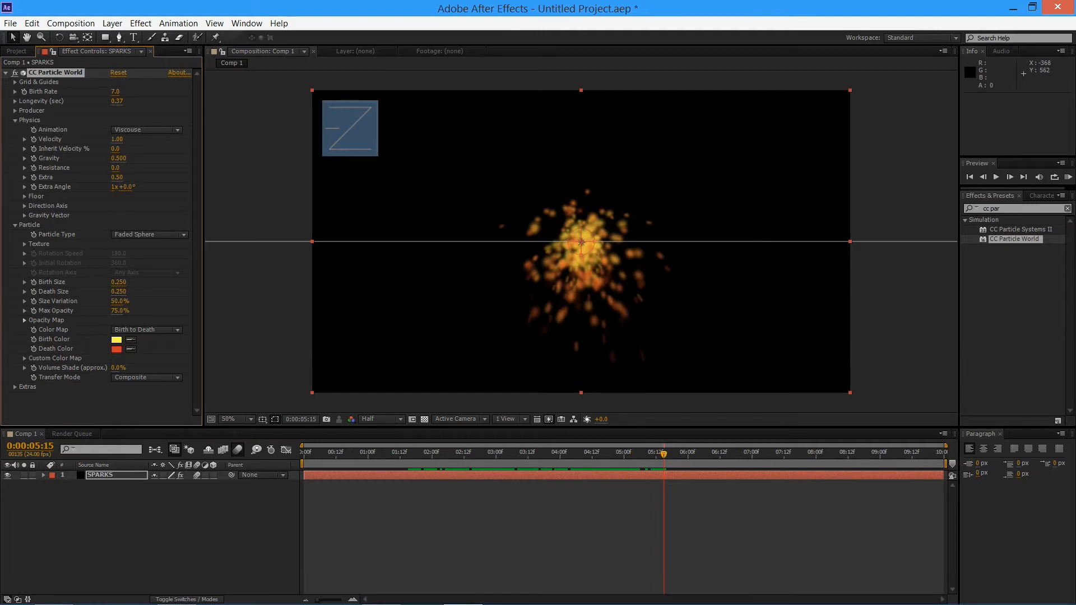
drag(118, 159, 145, 159)
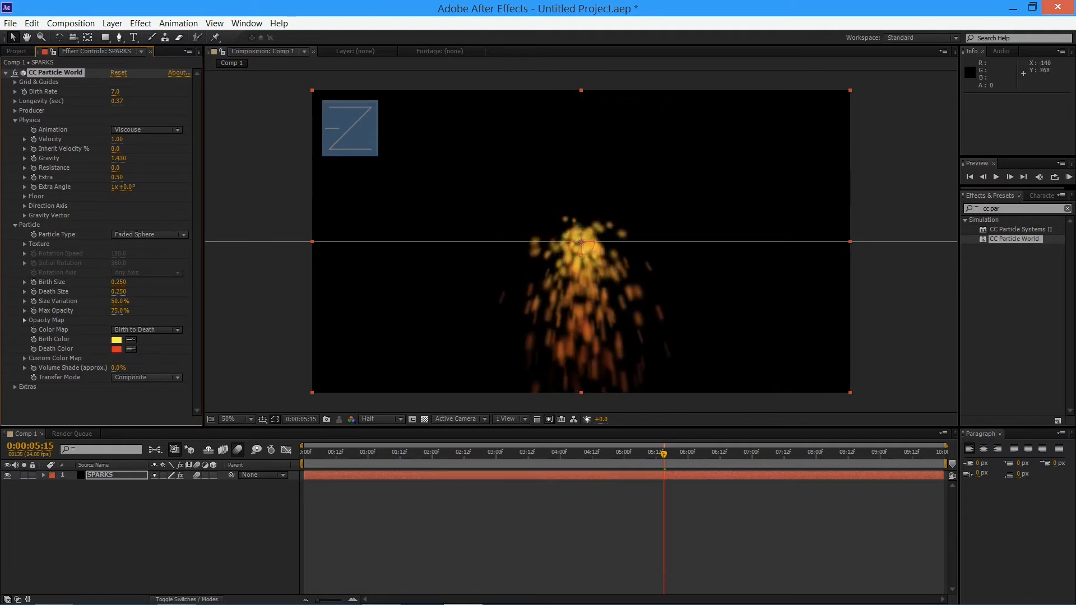
drag(407, 453, 445, 453)
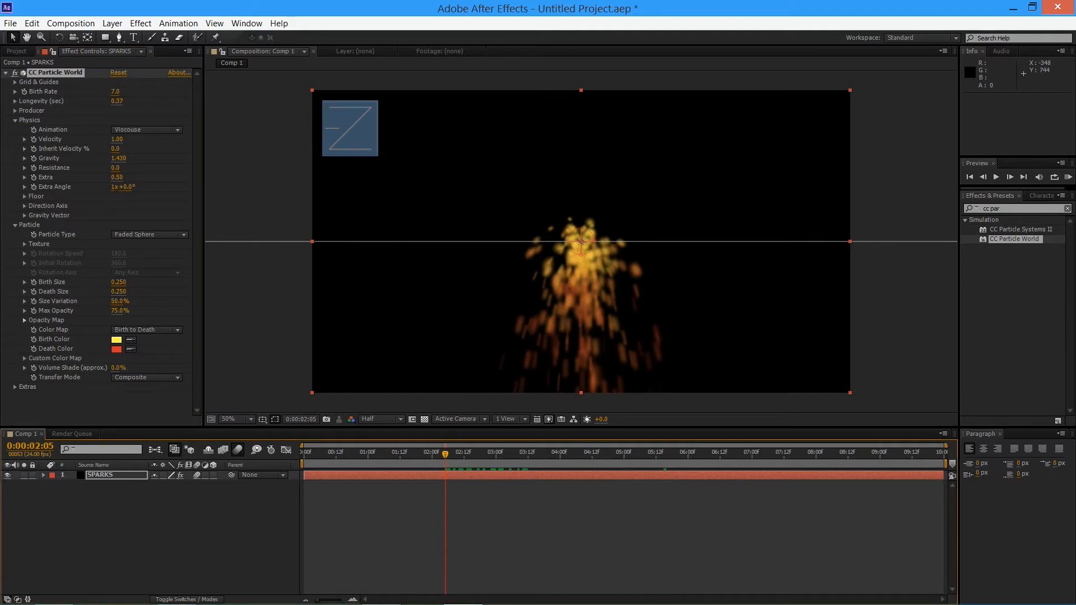
Try a negative Gravity of -2.490, preview the upward sparks, and undo the change
drag(118, 159, 9, 159)
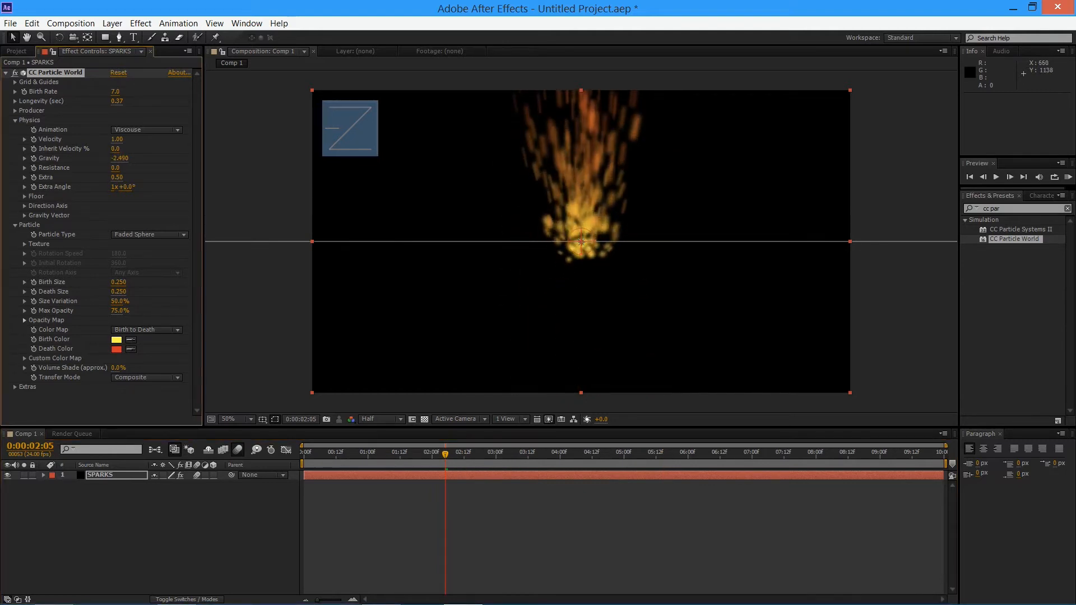
key(space)
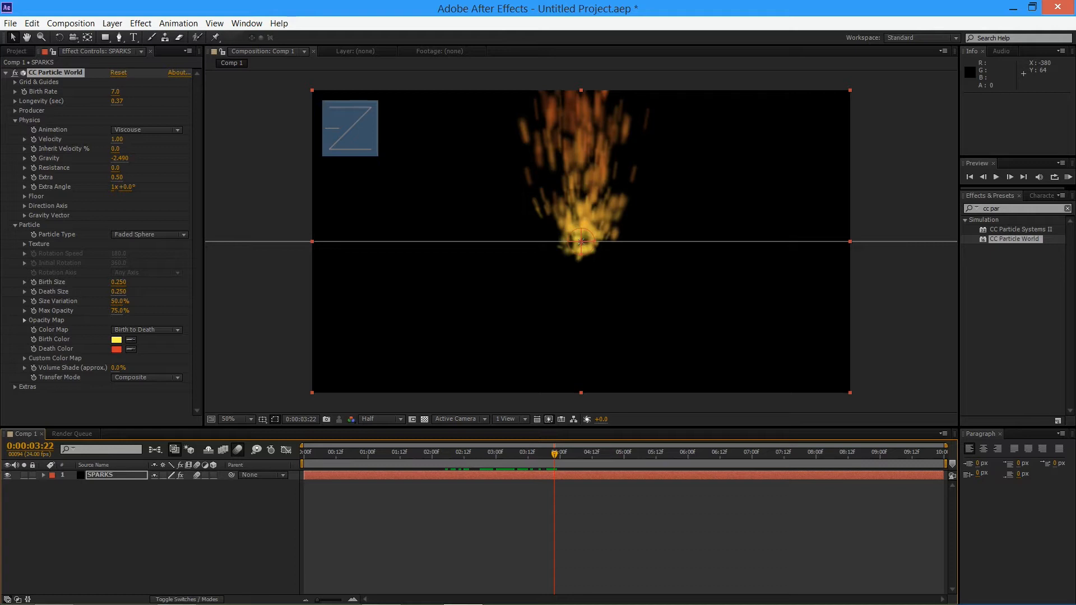
key(ctrl+z)
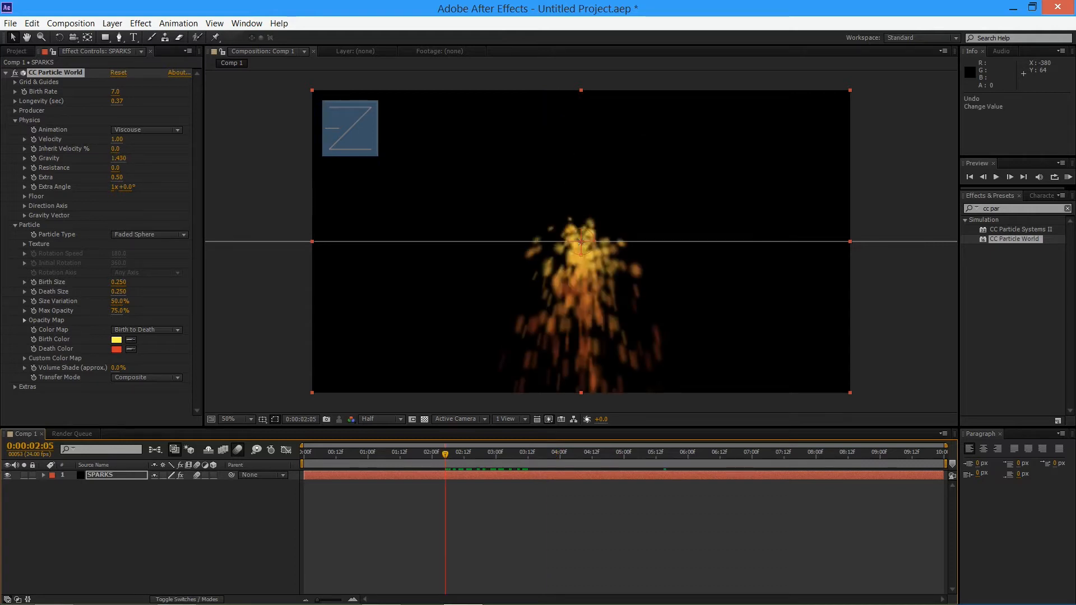
Set the particle Birth Rate to 5
click(115, 92)
text(5)
key(Return)
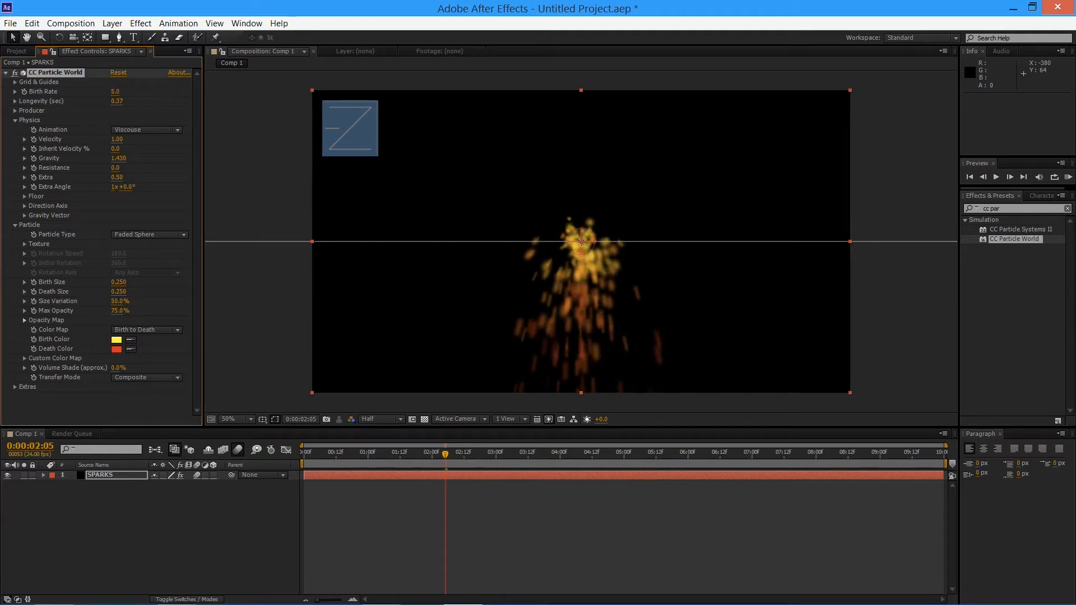
Try a particle Velocity of 13.41, then lower it to 1.72, previewing the sparks after each change
mouse_move(116, 140)
mouse_down()
mouse_move(977, 140)
mouse_move(812, 139)
mouse_up()
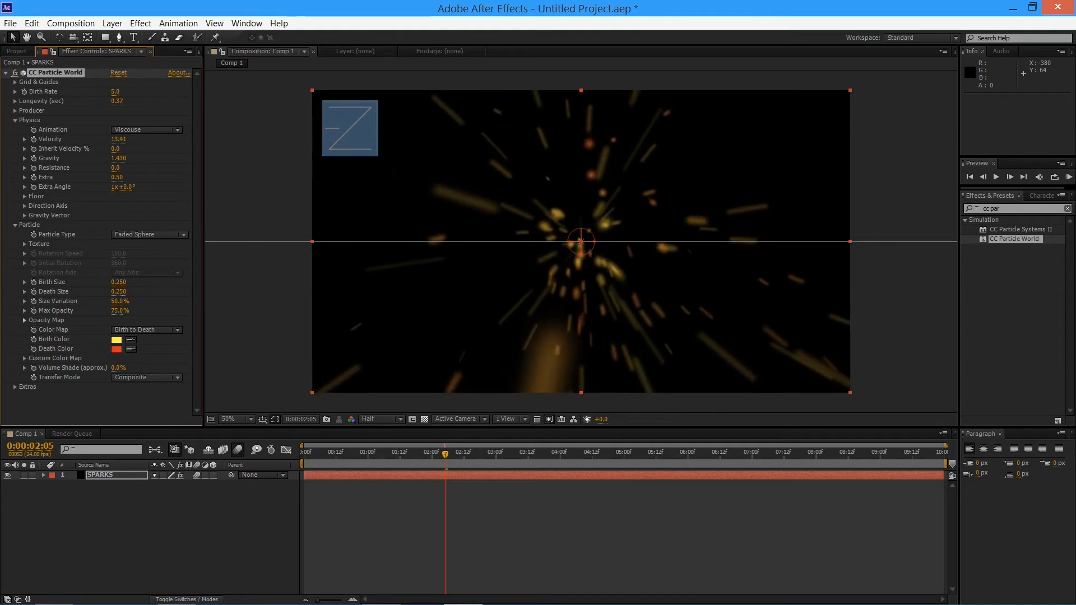
drag(446, 454, 655, 453)
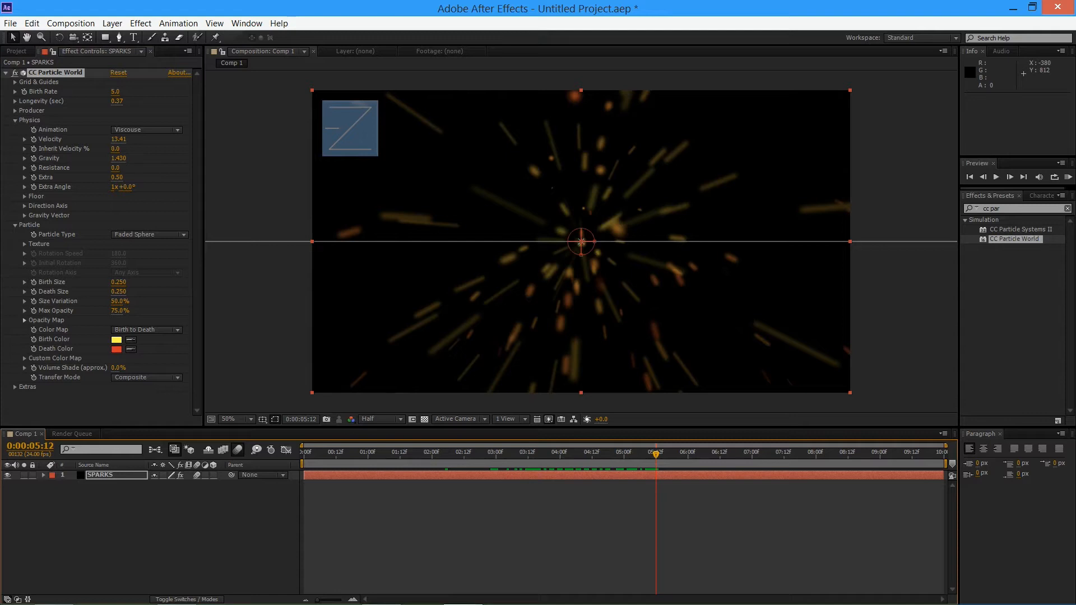
drag(118, 139, 0, 139)
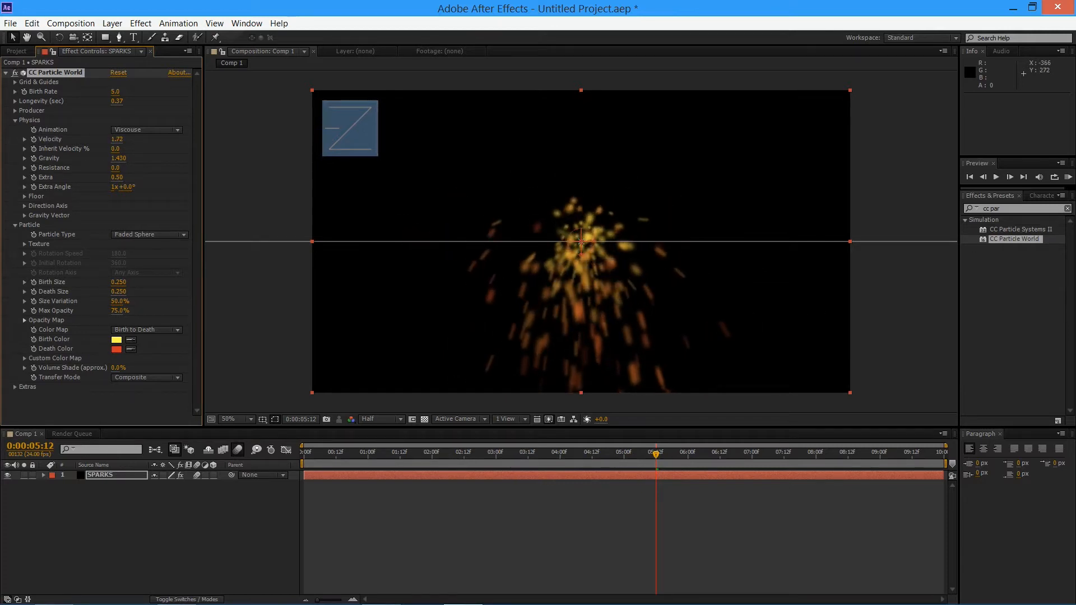
drag(588, 453, 400, 453)
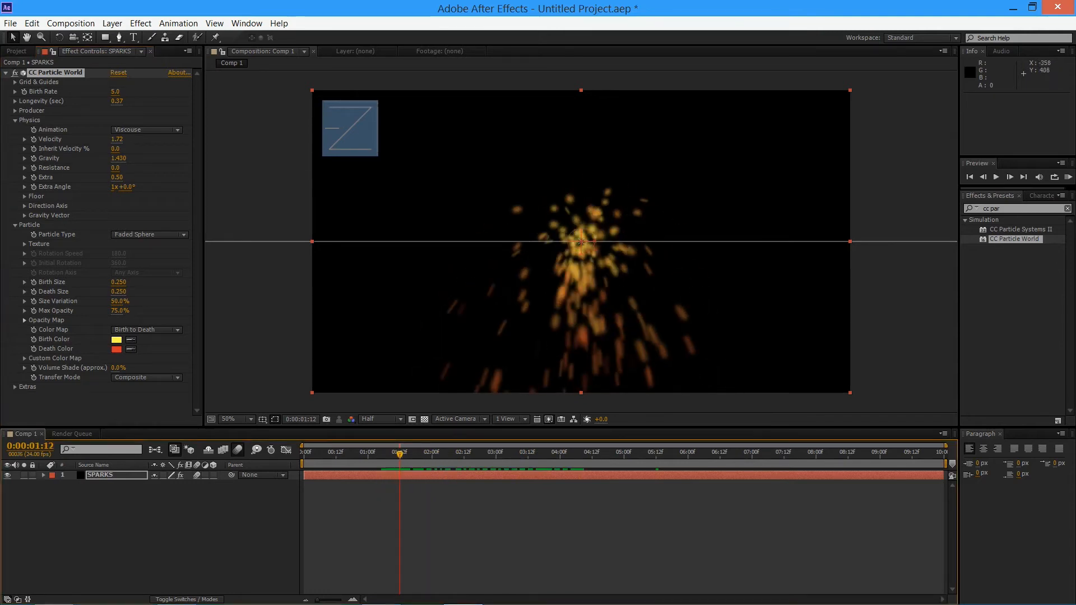
Reduce the Birth Rate to 1.4 and preview the sparser sparks up to 0:00:04:16
drag(115, 91, 94, 91)
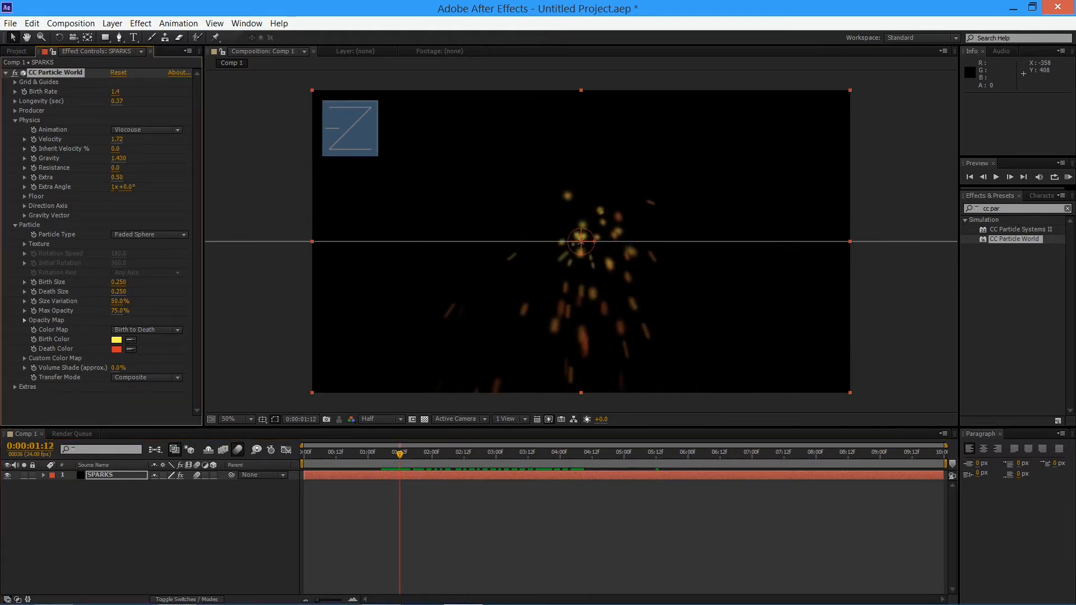
key(space)
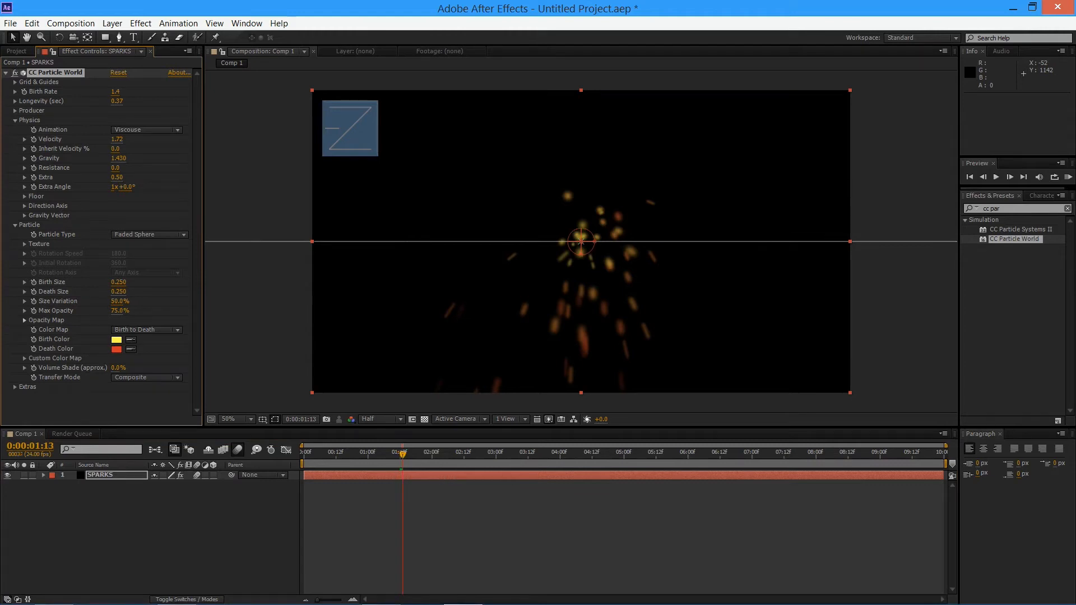
drag(549, 454, 603, 454)
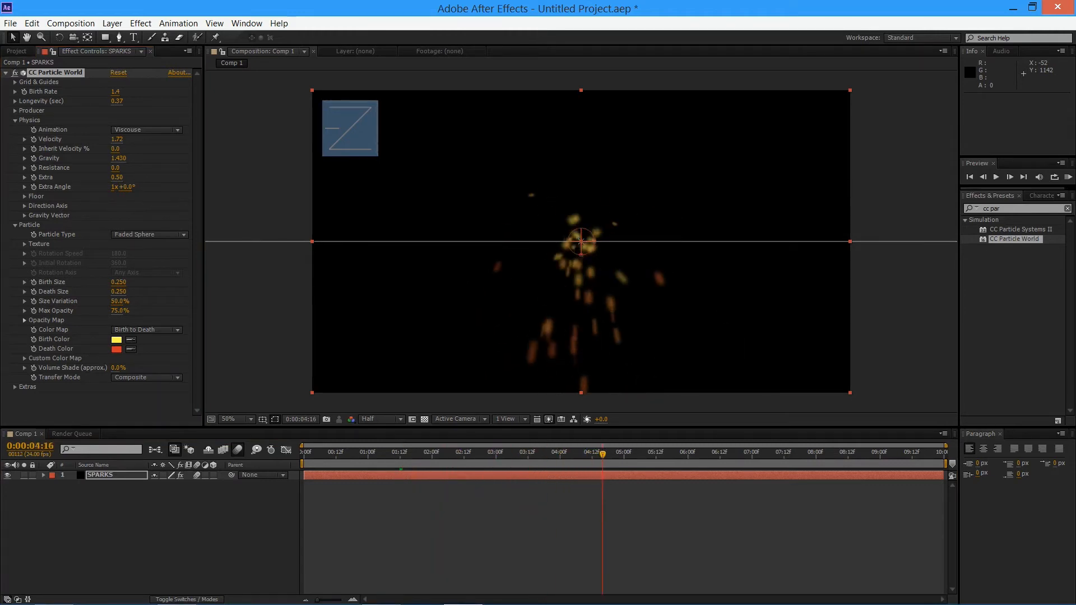
Try the Fractal Omni, Fractal Uni and Explosive animation types for the particle physics
click(147, 130)
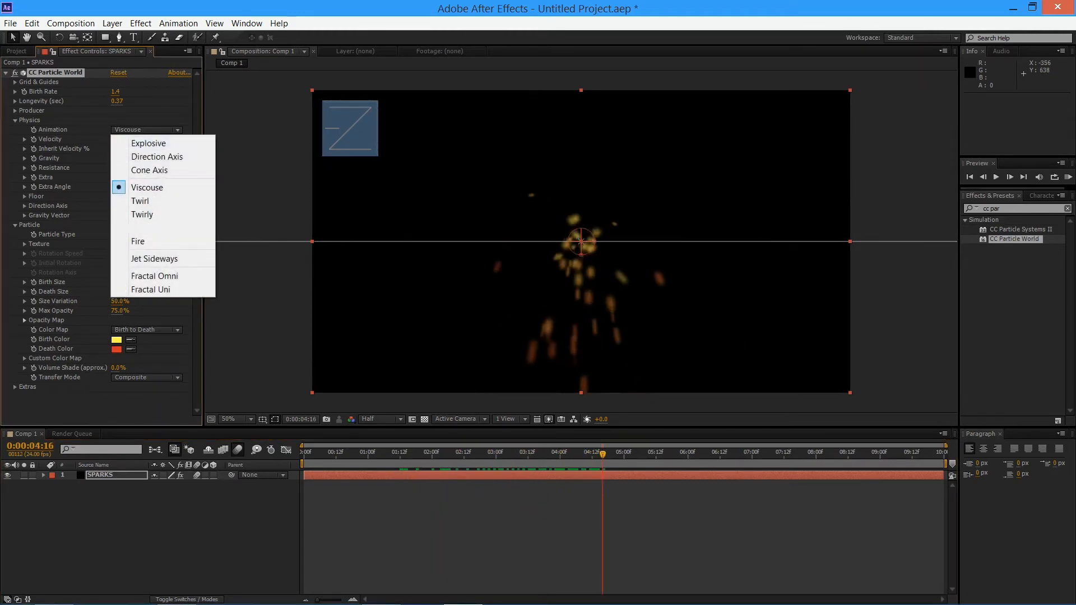
click(155, 276)
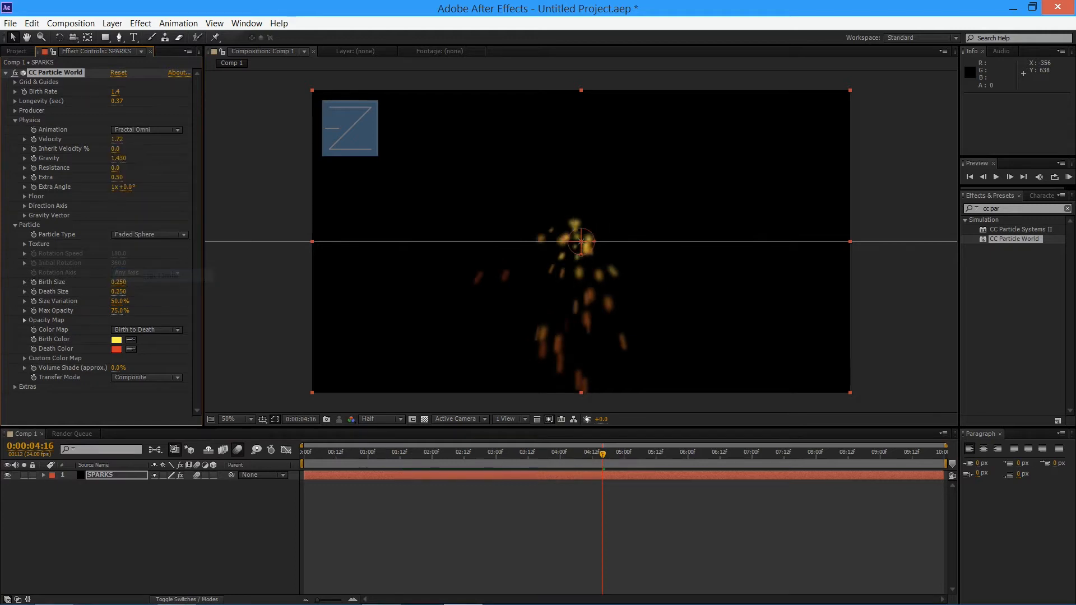
click(147, 129)
click(154, 285)
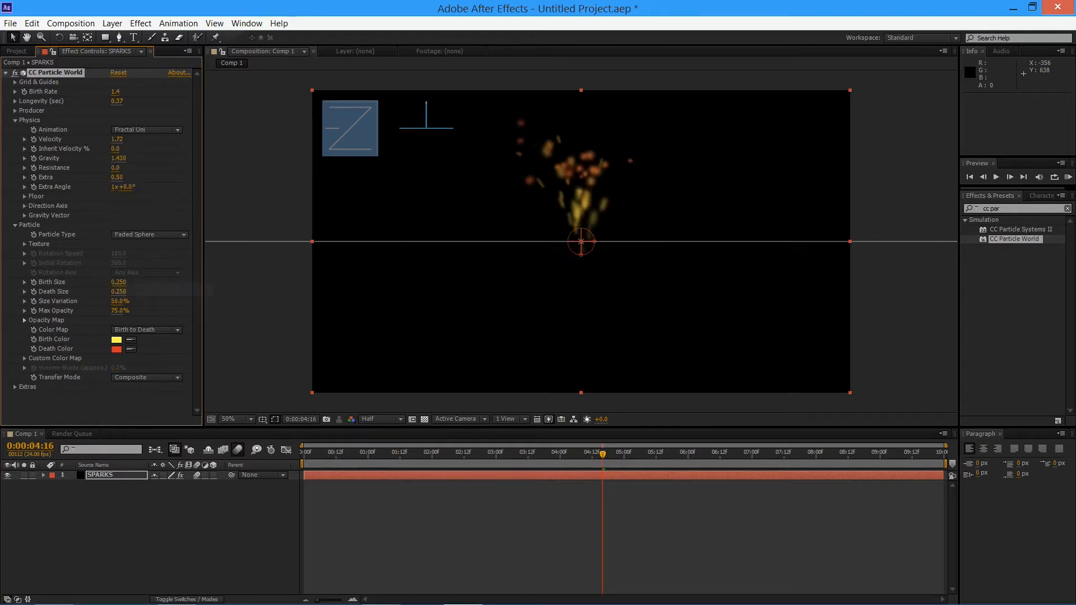
click(147, 129)
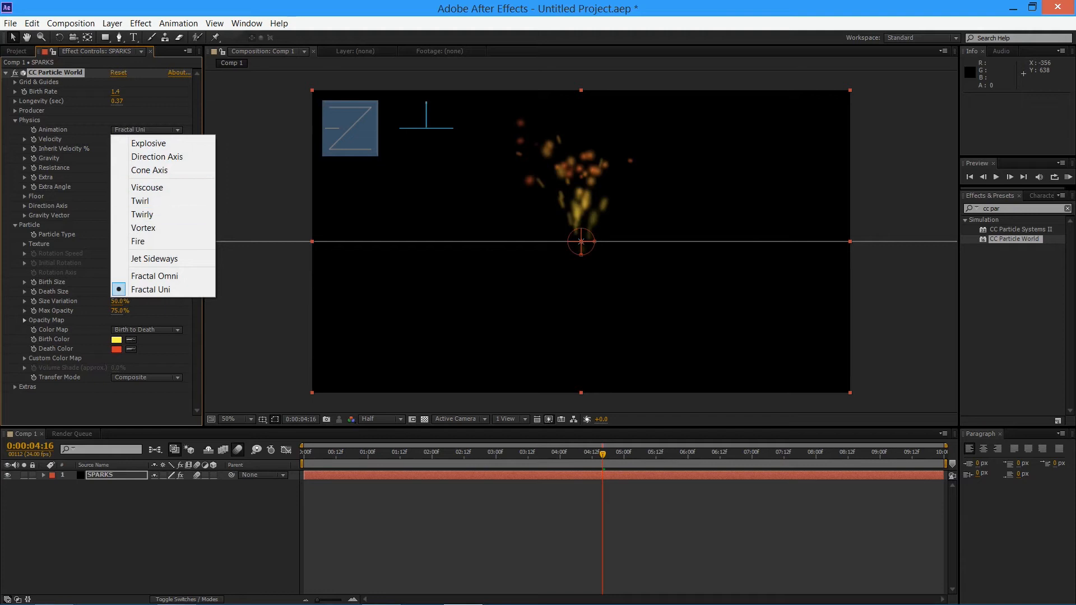
click(148, 142)
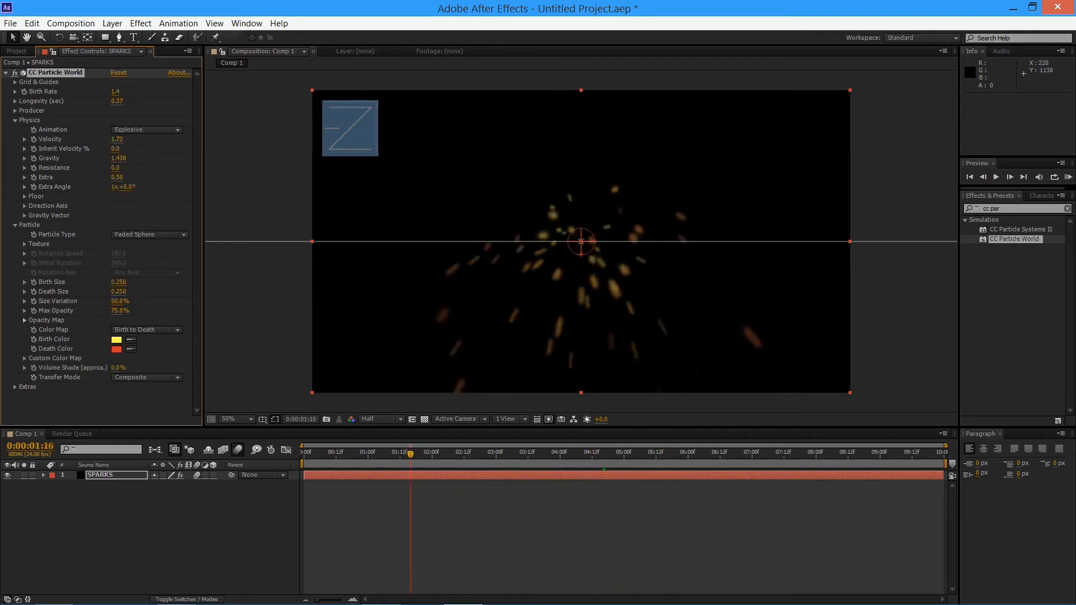
Compare the Viscouse and Explosive animation types again, try a Birth Rate of 2.7, and undo the Birth Rate change
click(147, 130)
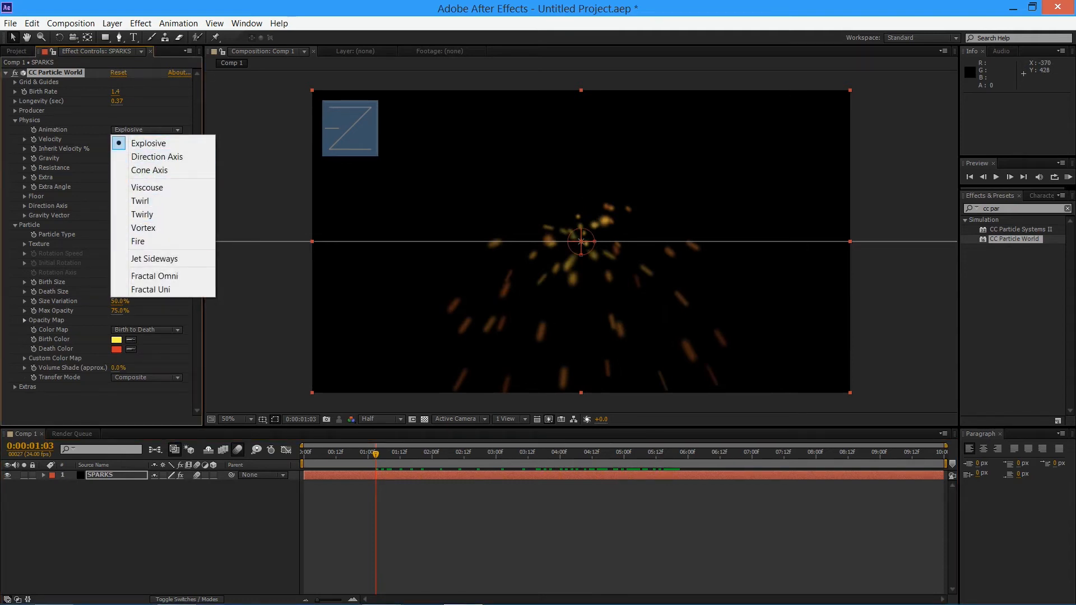
click(146, 187)
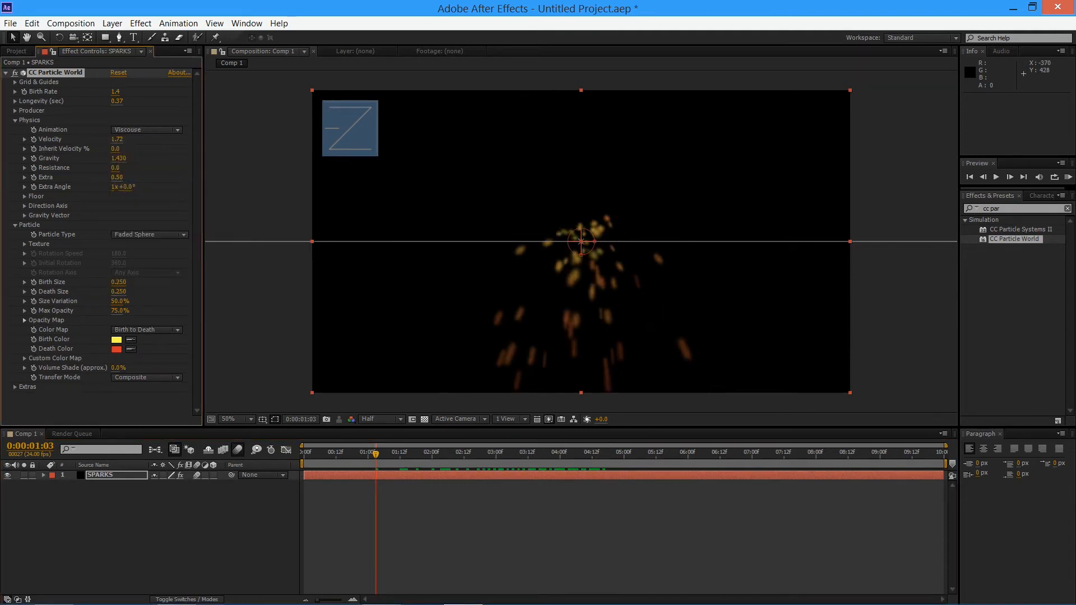
click(147, 130)
click(132, 143)
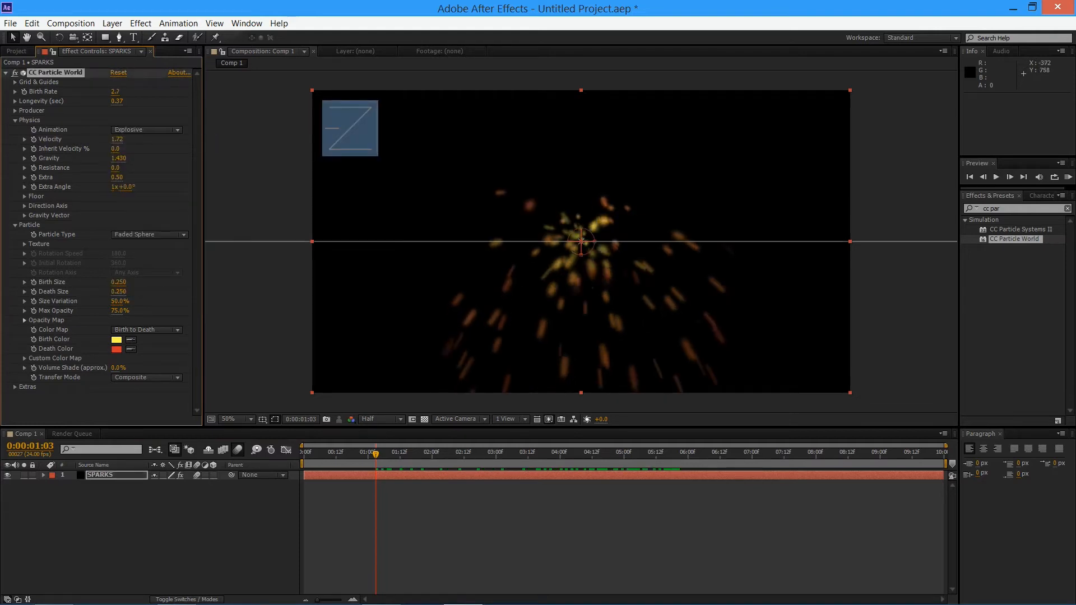
key(ctrl+z)
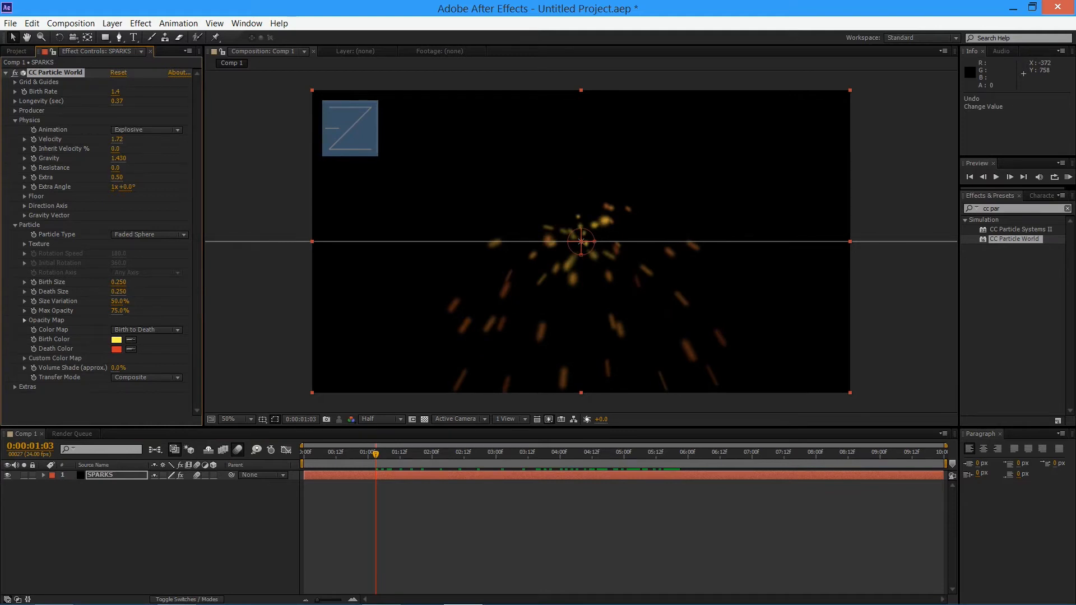
Raise Velocity to 1.87 and Gravity to 1.550 with the Animation set to Viscouse, and preview the result
mouse_move(117, 139)
mouse_down()
mouse_move(269, 139)
mouse_move(67, 139)
mouse_move(199, 158)
mouse_move(92, 158)
mouse_move(177, 158)
mouse_up()
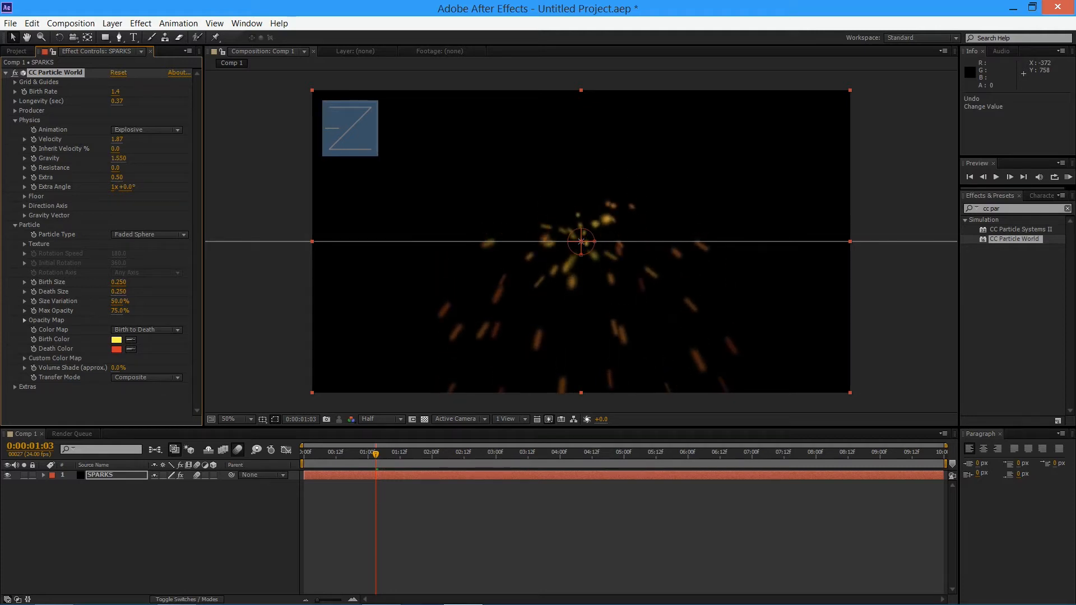
click(147, 129)
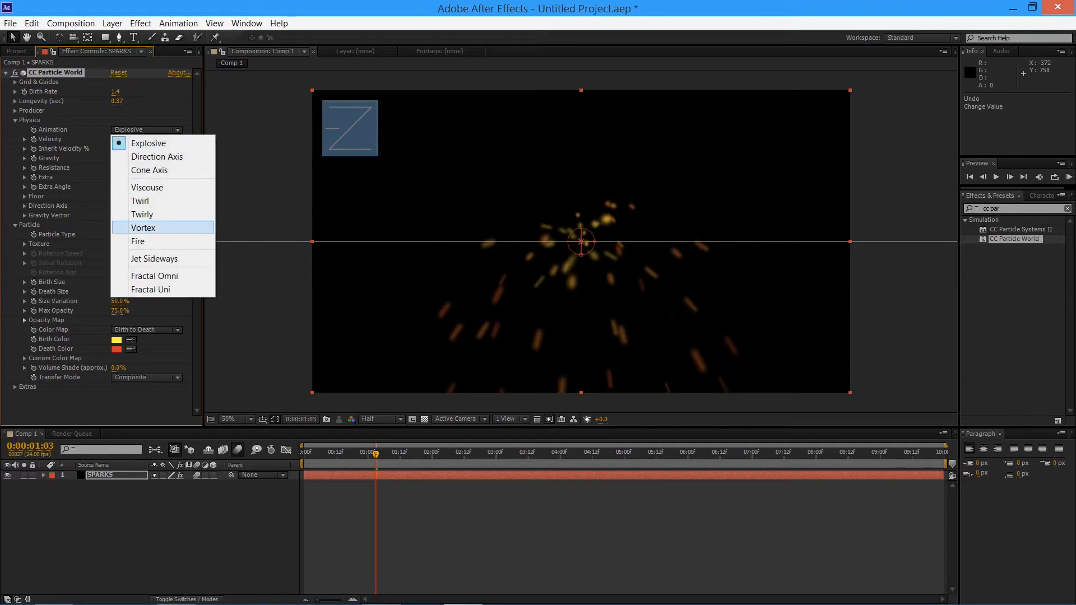
click(162, 187)
key(space)
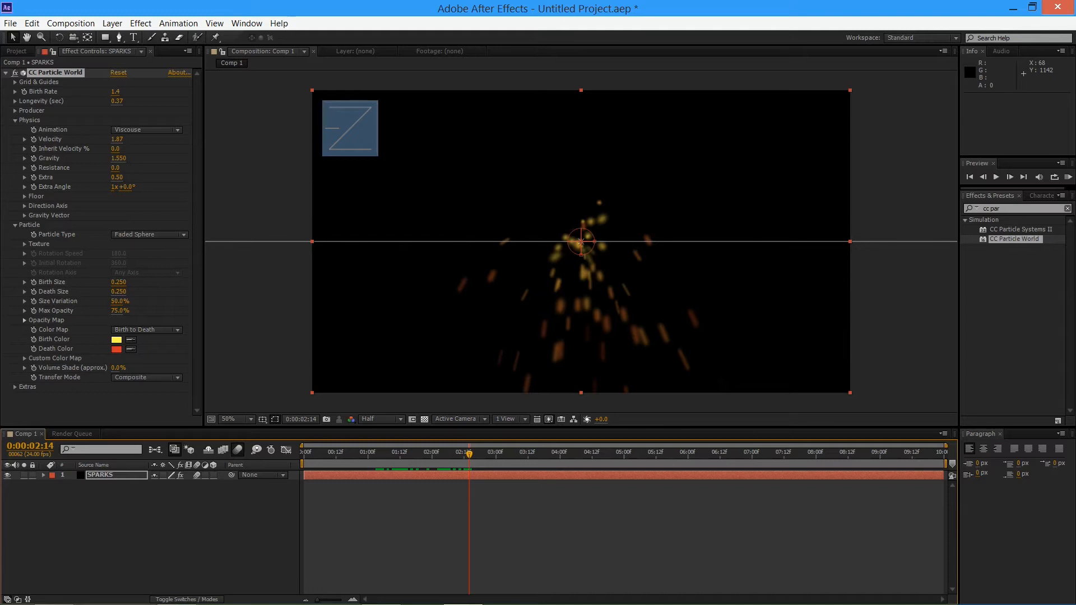
mouse_move(115, 168)
mouse_down()
mouse_move(193, 168)
mouse_move(115, 167)
mouse_up()
click(116, 177)
drag(351, 404, 429, 411)
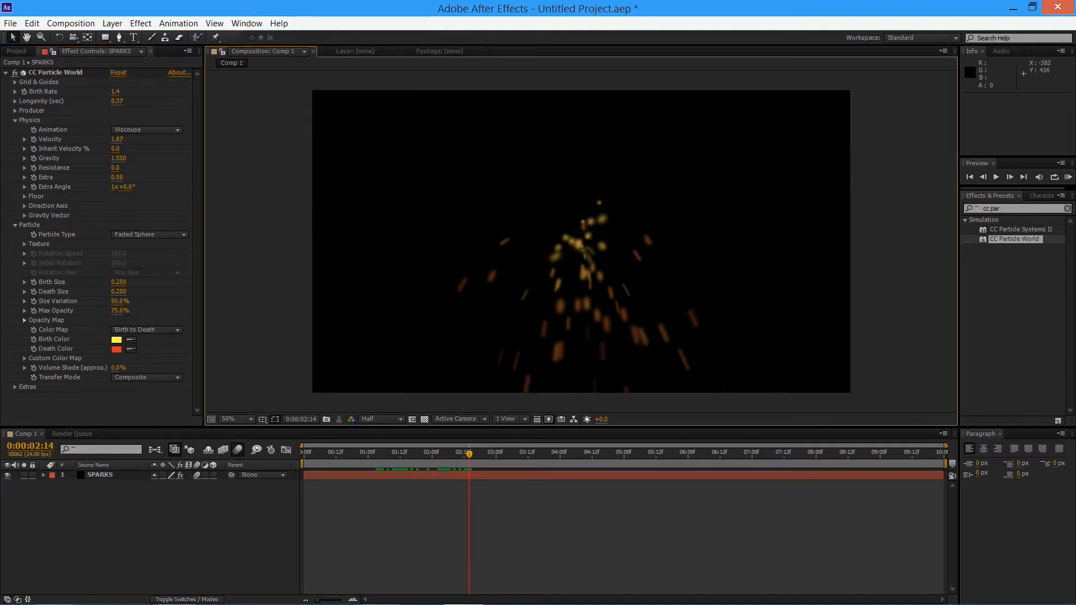
Raise the Gravity to 1.700 and reduce the particle Birth Size to 0.180
mouse_move(115, 158)
mouse_down()
mouse_move(65, 158)
mouse_move(299, 158)
mouse_move(84, 158)
mouse_move(134, 158)
mouse_move(123, 158)
mouse_up()
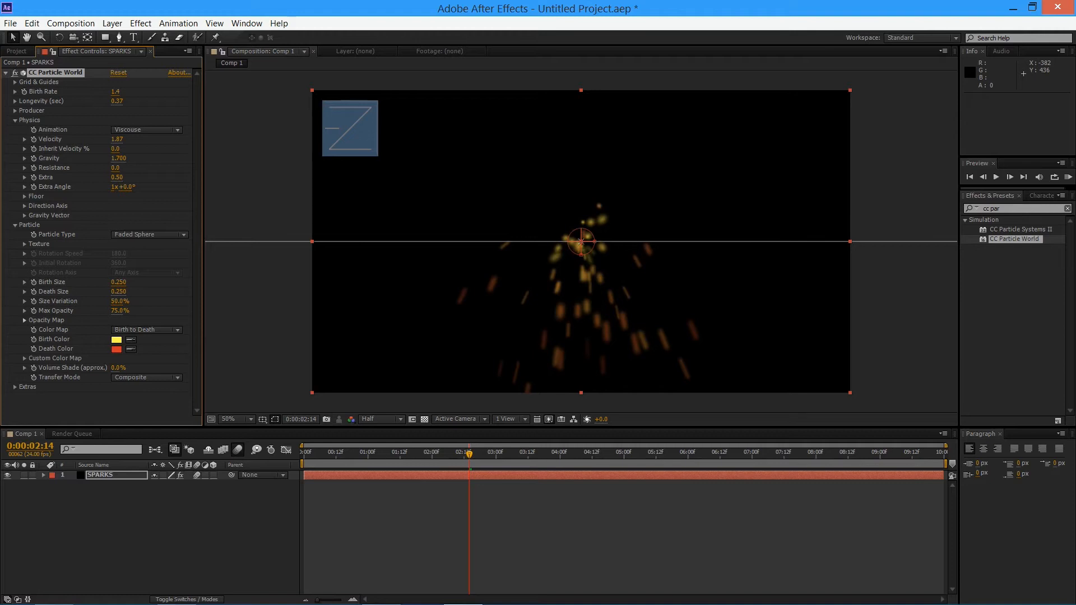
mouse_move(118, 282)
mouse_down()
mouse_move(172, 281)
mouse_move(113, 282)
mouse_up()
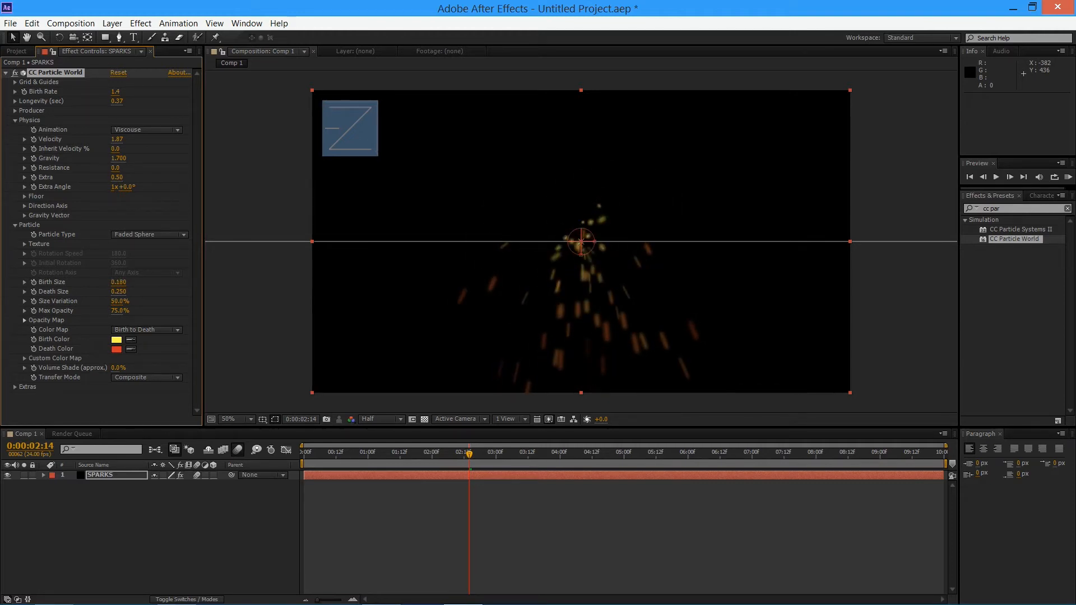
Reduce the particle Birth Size to 0.160 and set the Death Size to 0.010
drag(118, 282, 120, 282)
click(118, 292)
text(.01)
key(Return)
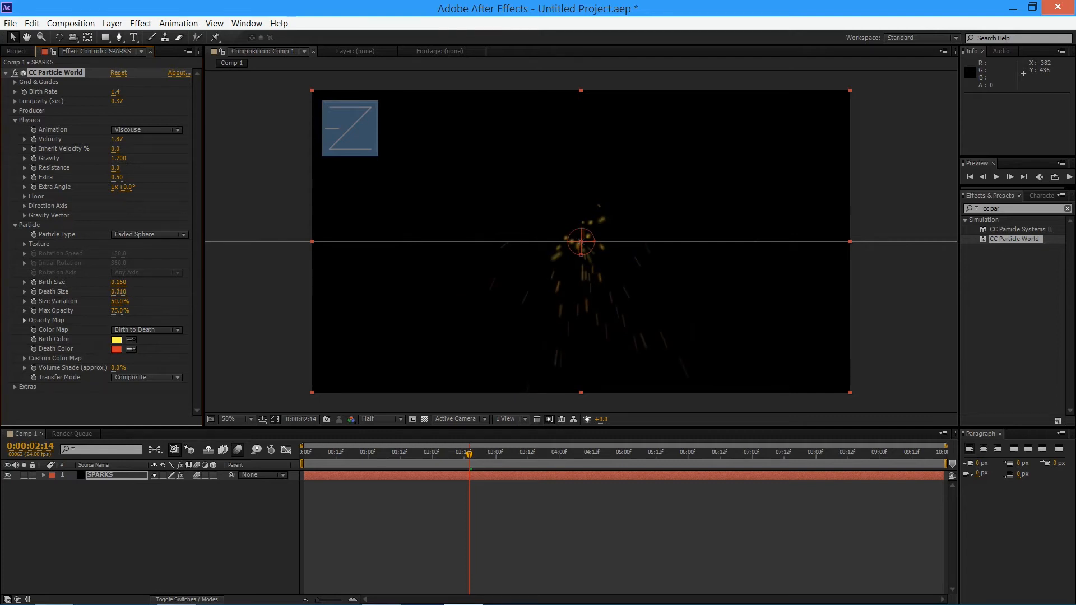
Try Death Sizes of 0.05 and 0.1, check the sparks at 0:00:03:19, and raise the Death Size to 0.170
click(118, 292)
text(.05)
key(Return)
click(118, 292)
text(.1)
key(Return)
drag(444, 453, 546, 452)
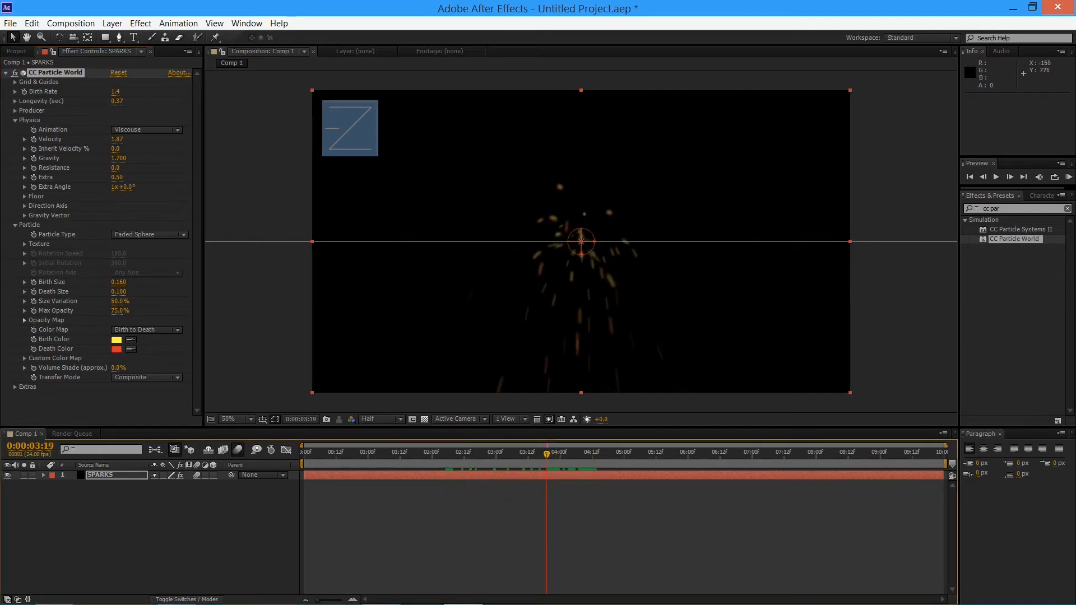
drag(118, 292, 128, 292)
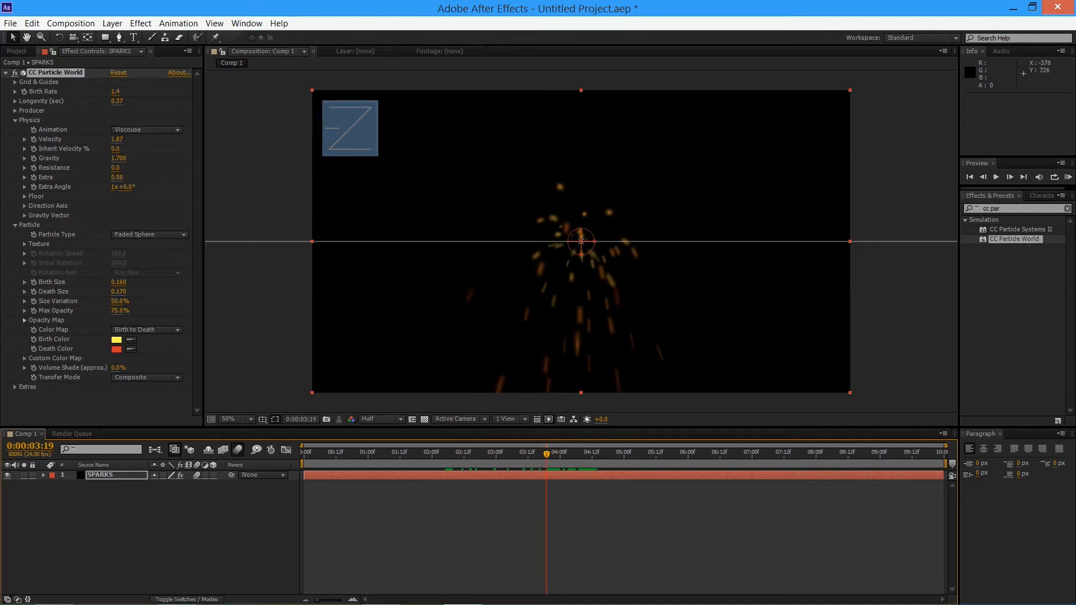
drag(118, 292, 119, 292)
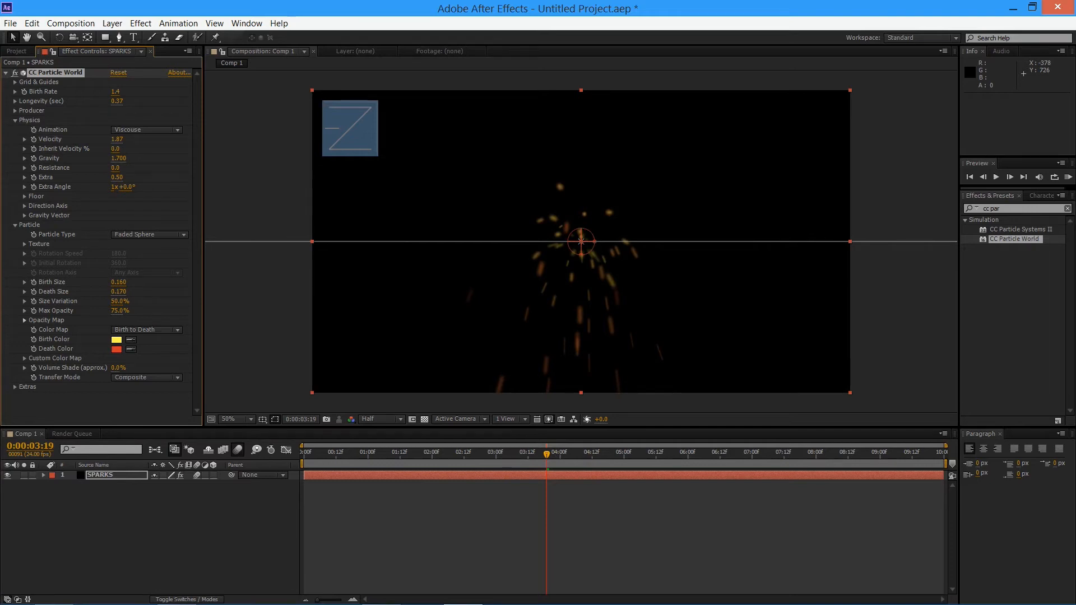
Compare low and high Size Variation, set it to 78%, and raise the Max Opacity to 100%
drag(133, 301, 89, 302)
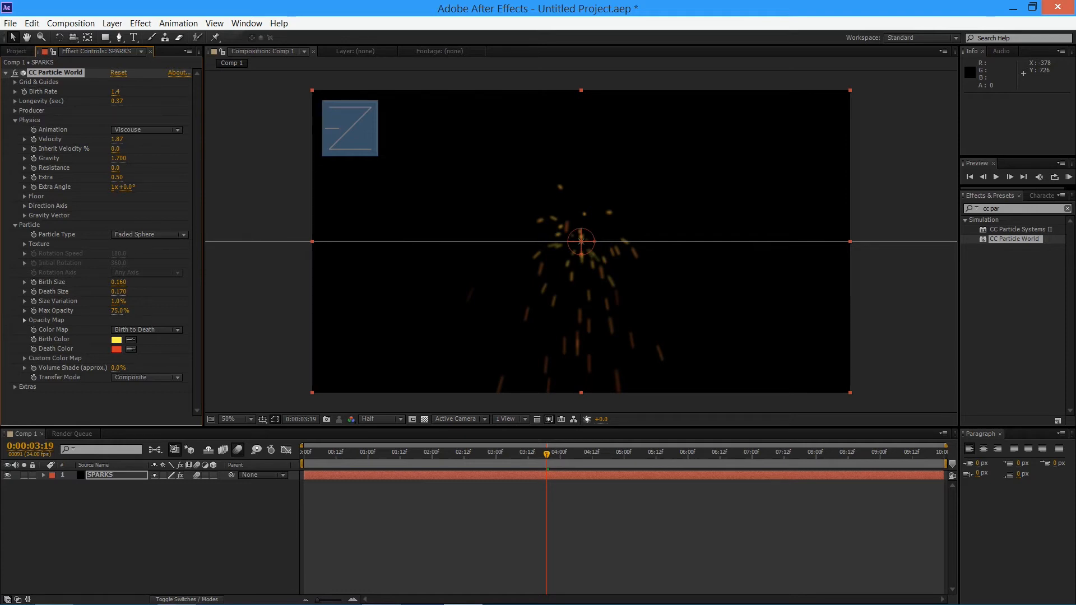
drag(118, 301, 168, 302)
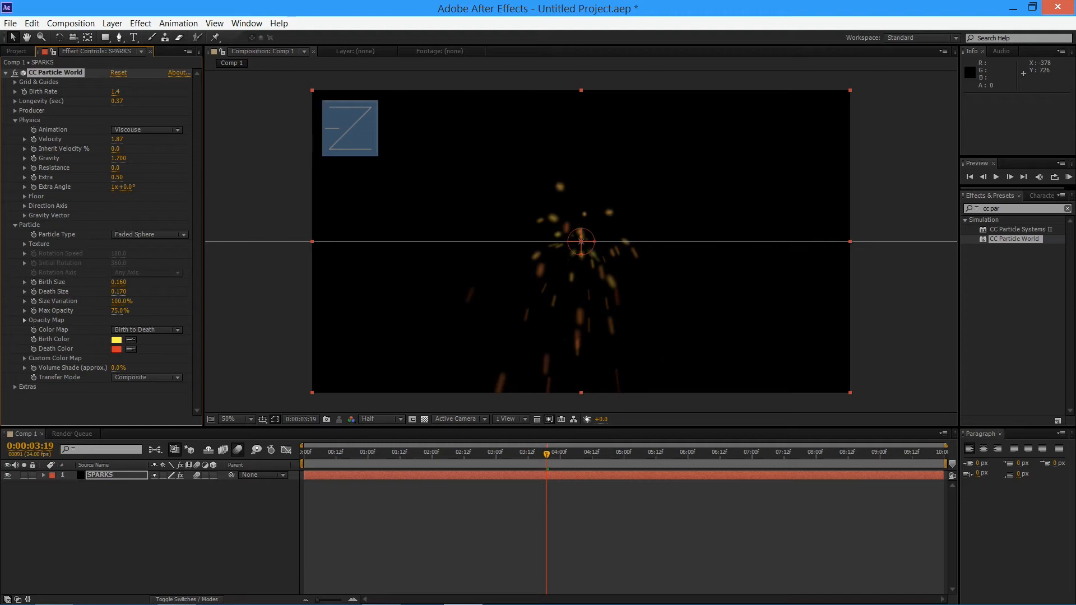
drag(120, 302, 84, 302)
mouse_move(120, 311)
mouse_down()
mouse_move(135, 310)
mouse_move(109, 311)
mouse_move(120, 311)
mouse_up()
drag(122, 311, 124, 311)
Find the Glow effect and apply it to the SPARKS layer
click(985, 209)
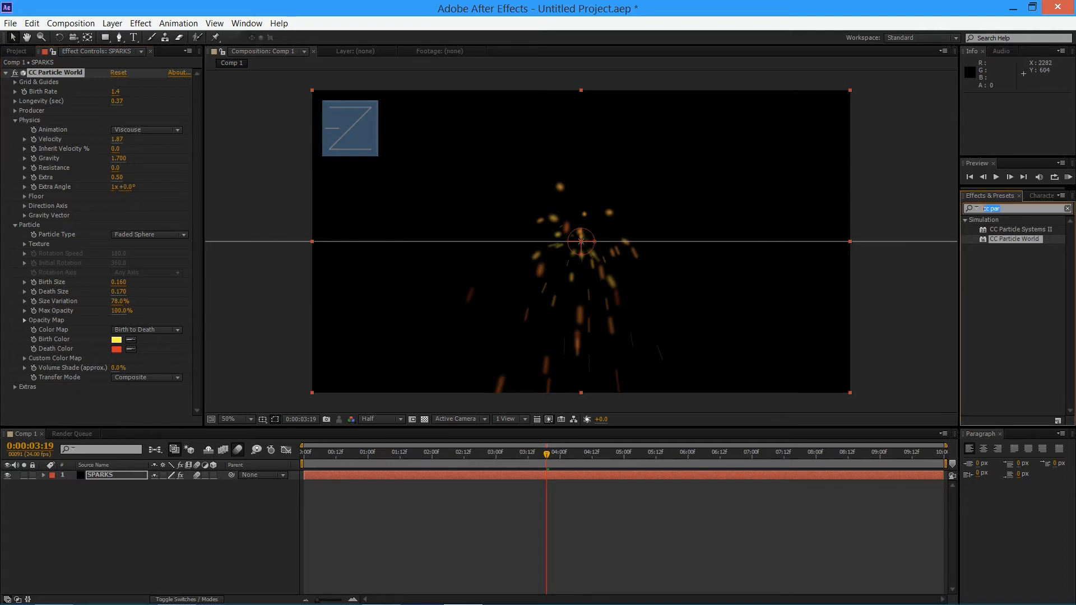
text(glow)
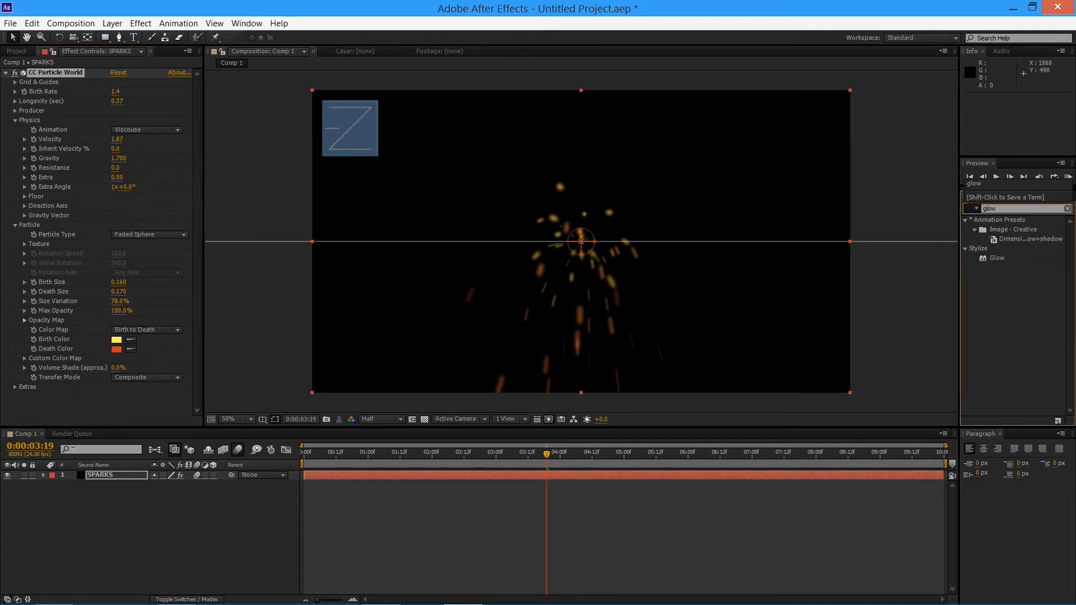
drag(996, 258, 545, 257)
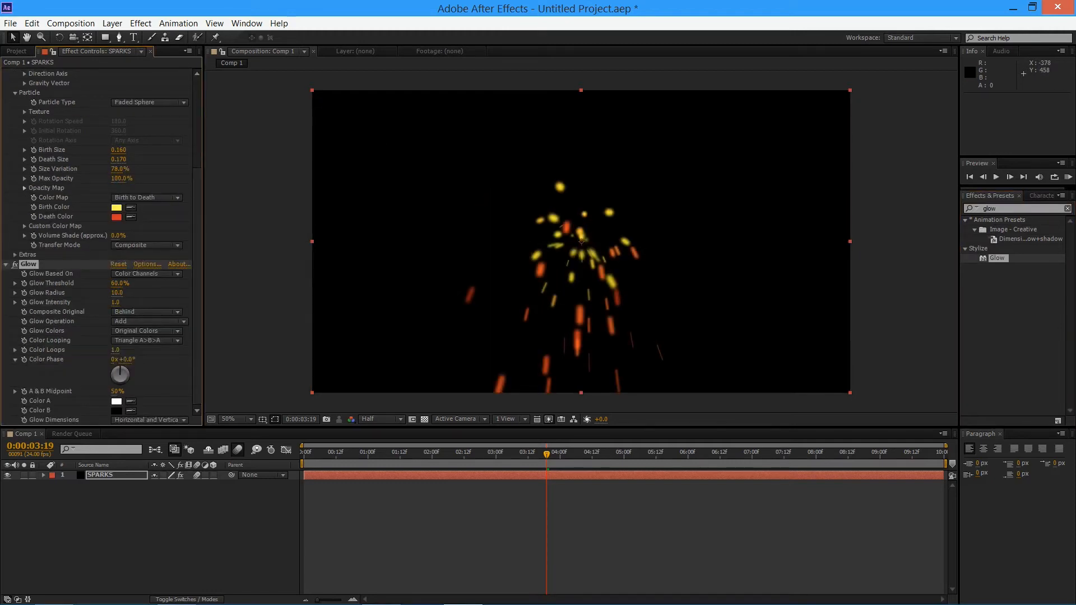
Change the particle Birth Color to pink F66BCA
scroll(100, 247, up, 2)
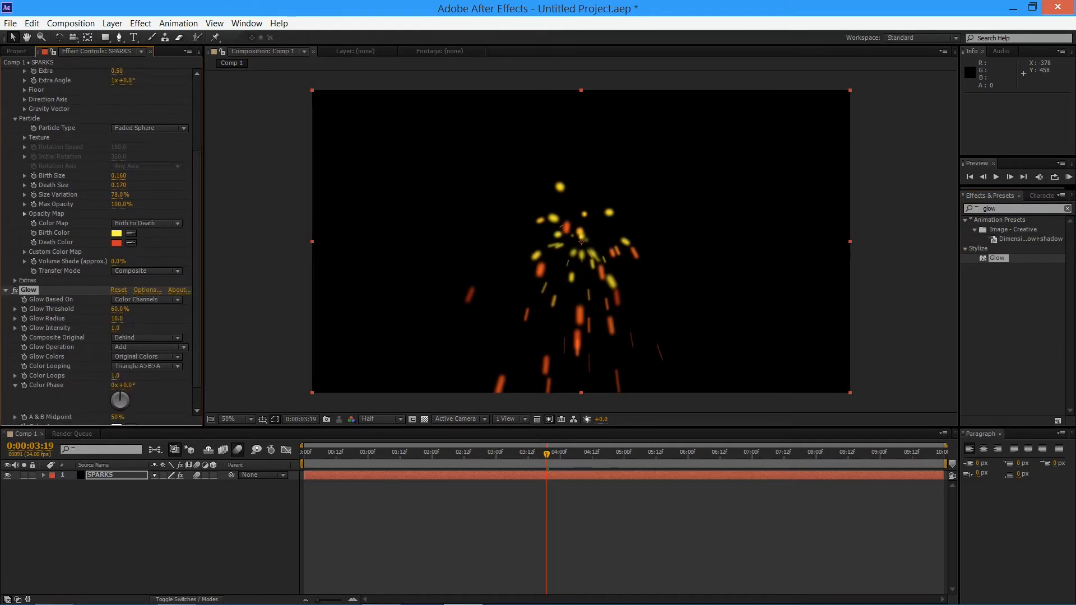
click(116, 233)
click(219, 55)
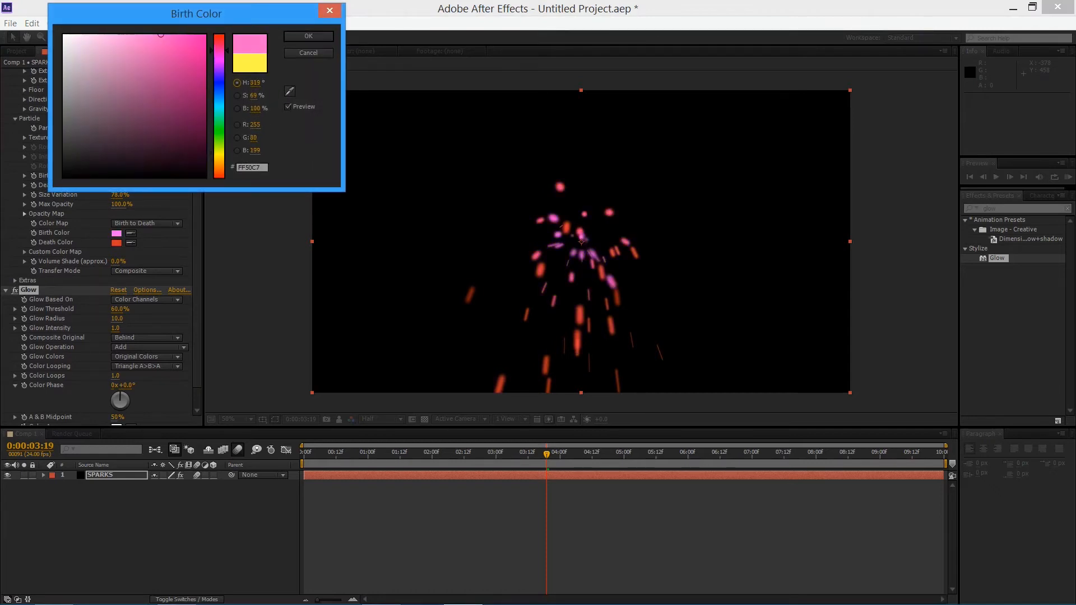
mouse_move(161, 34)
mouse_down()
mouse_move(126, 56)
mouse_move(124, 41)
mouse_move(144, 39)
mouse_up()
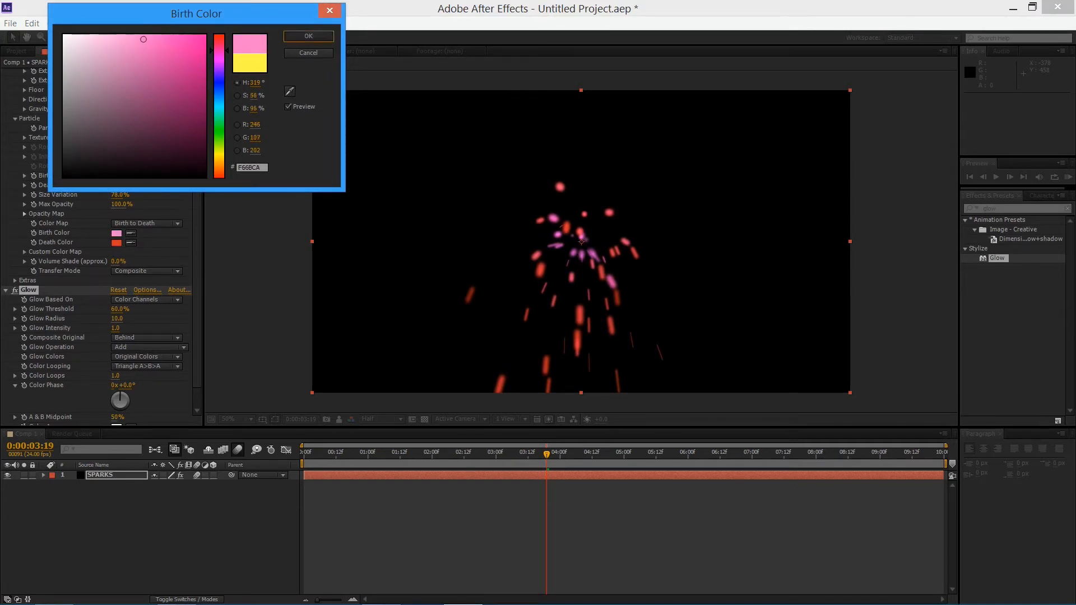
click(308, 36)
Change the particle Death Color to a light magenta pink after trying FFC4C4
click(117, 242)
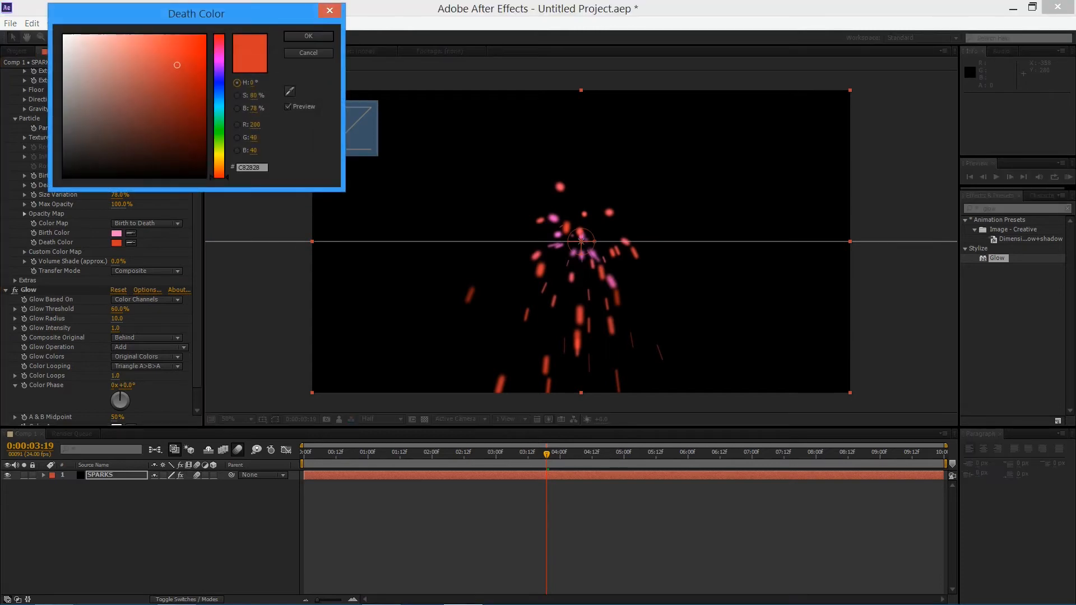
mouse_move(177, 65)
mouse_down()
mouse_move(124, 35)
mouse_move(140, 34)
mouse_move(64, 35)
mouse_move(110, 34)
mouse_move(96, 35)
mouse_up()
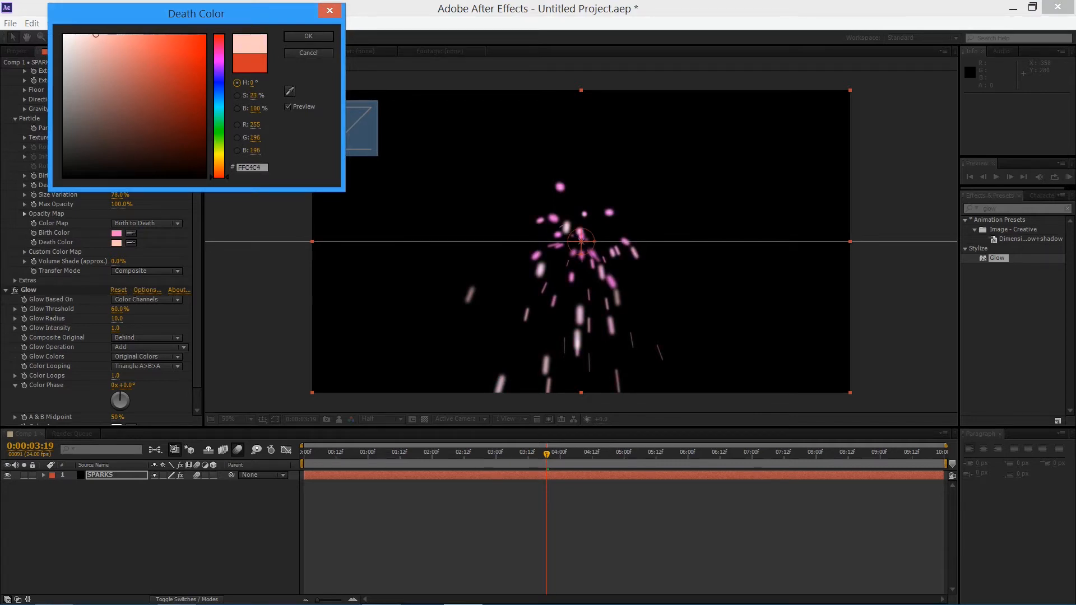
click(308, 36)
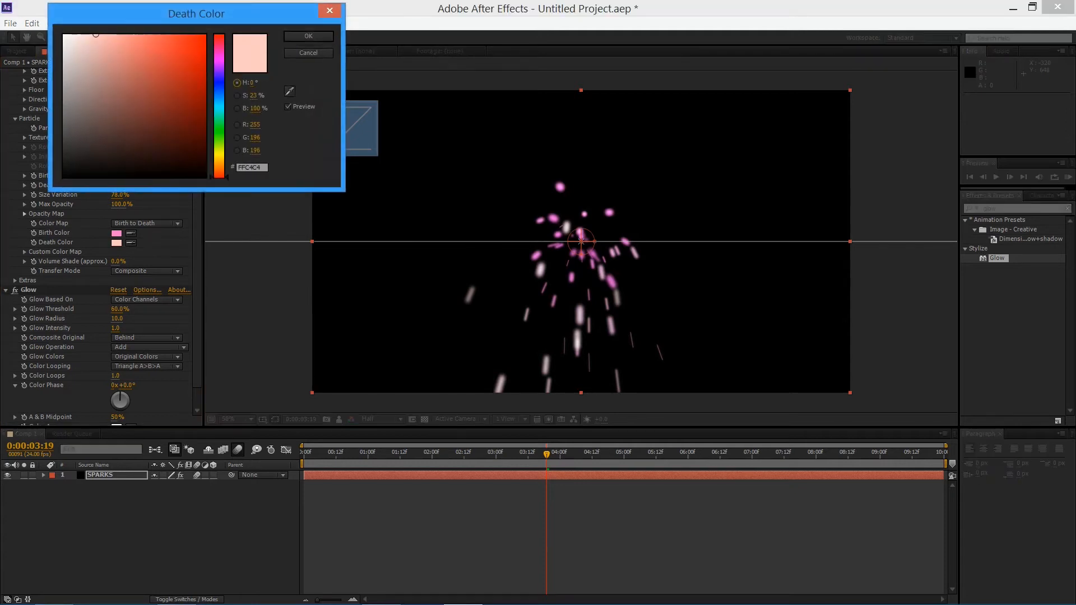
click(219, 57)
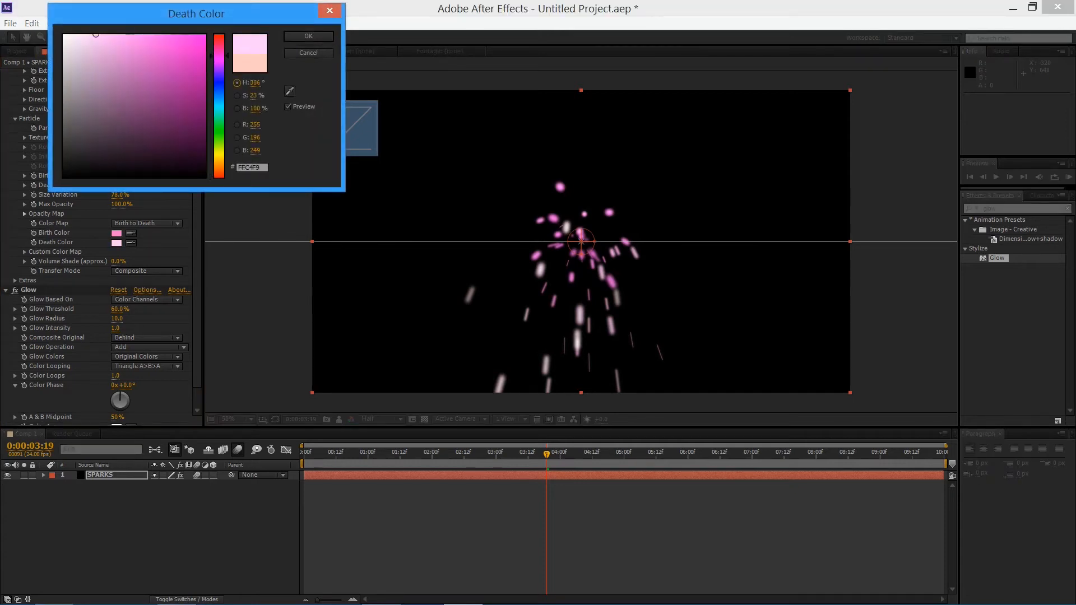
click(113, 35)
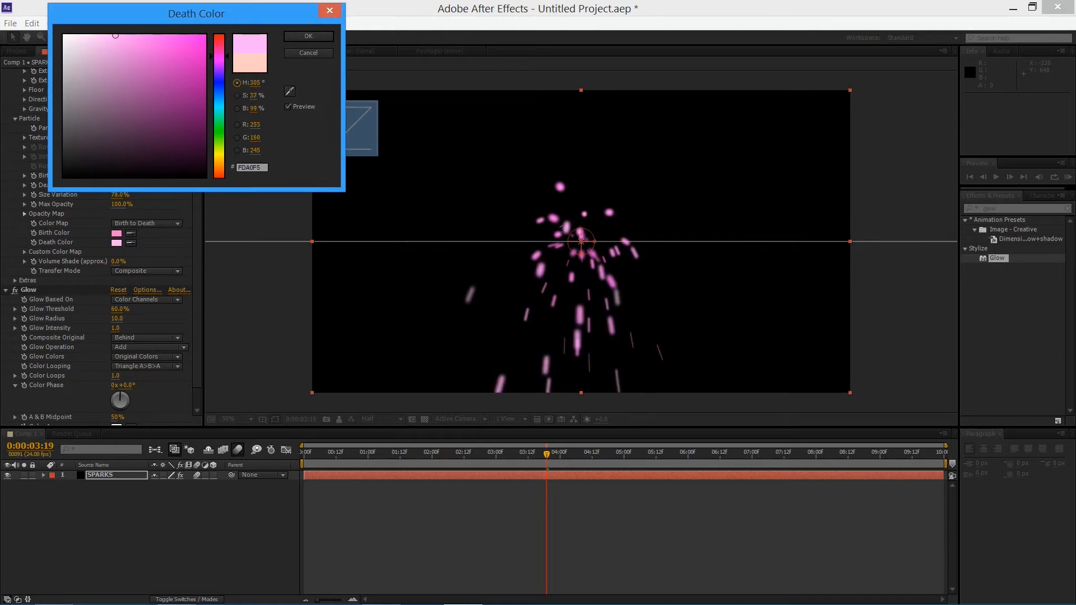
mouse_move(113, 35)
mouse_down()
mouse_move(97, 34)
mouse_move(114, 35)
mouse_up()
key(Return)
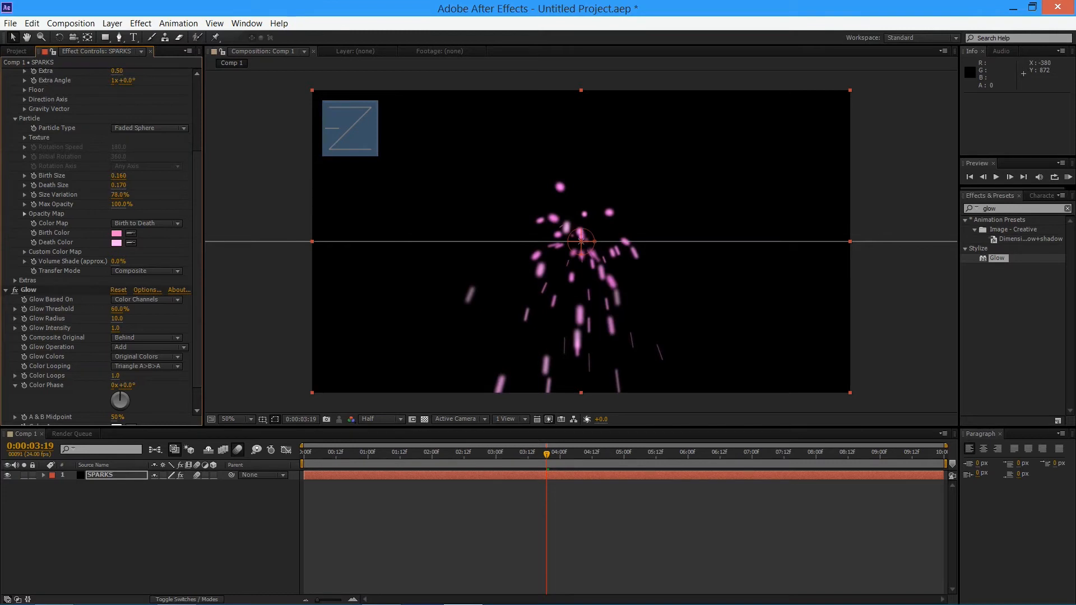
Try a lower Glow Threshold and undo it, compare the sparks with Glow off and on, and try a threshold of 100%
drag(119, 309, 64, 309)
key(ctrl+z)
click(29, 290)
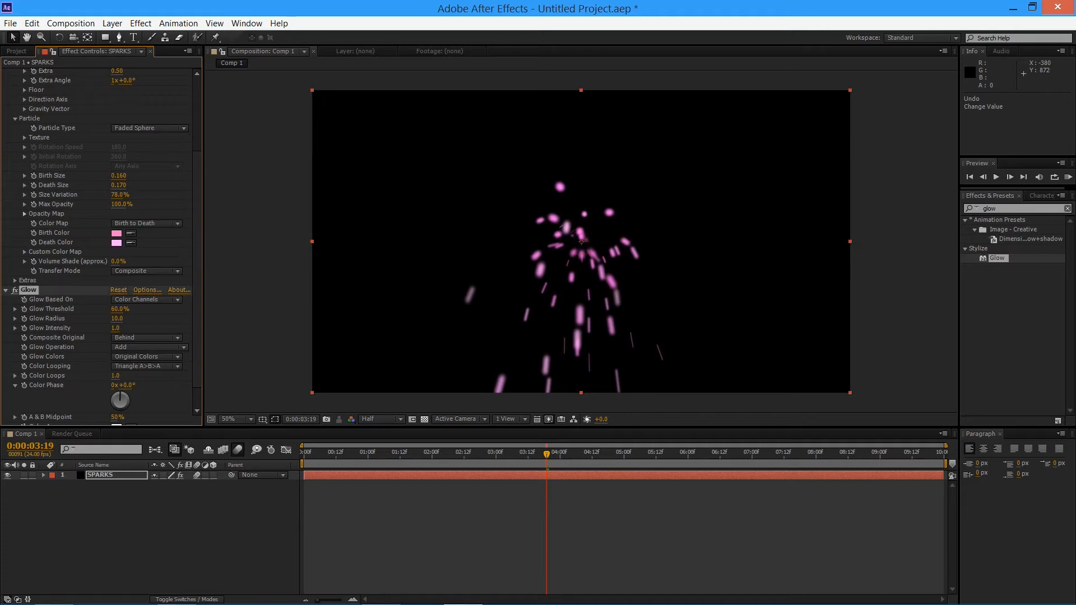
click(15, 290)
click(14, 290)
click(14, 290)
click(15, 290)
drag(120, 309, 142, 310)
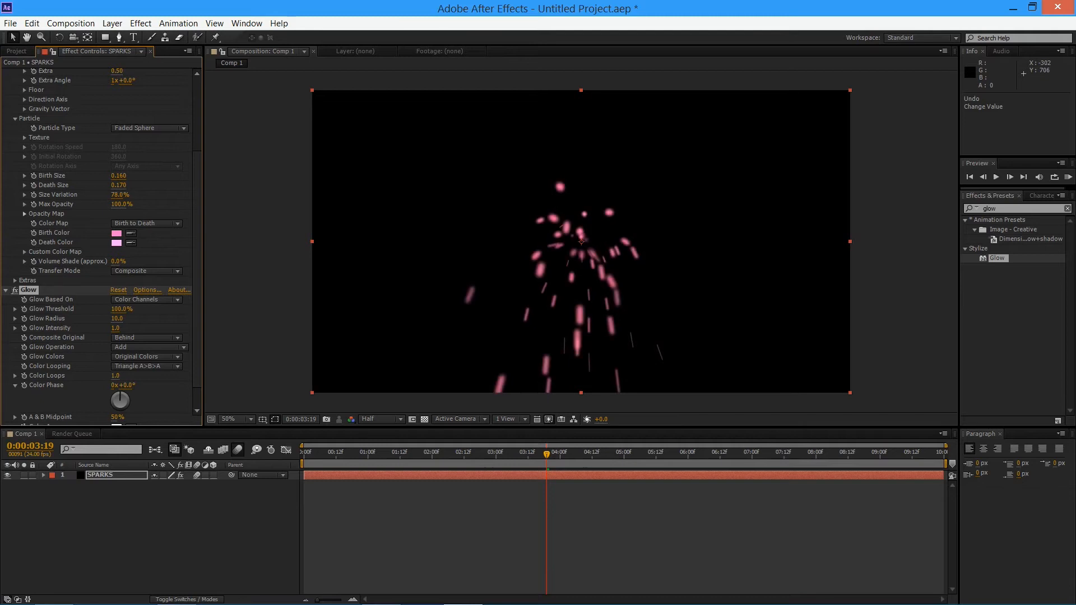
mouse_move(121, 309)
mouse_down()
mouse_move(87, 310)
mouse_move(130, 309)
mouse_up()
Examine the sparks at close range with the Glow effect switched off and on
scroll(604, 258, up, 3)
drag(765, 374, 585, 75)
drag(560, 396, 559, 318)
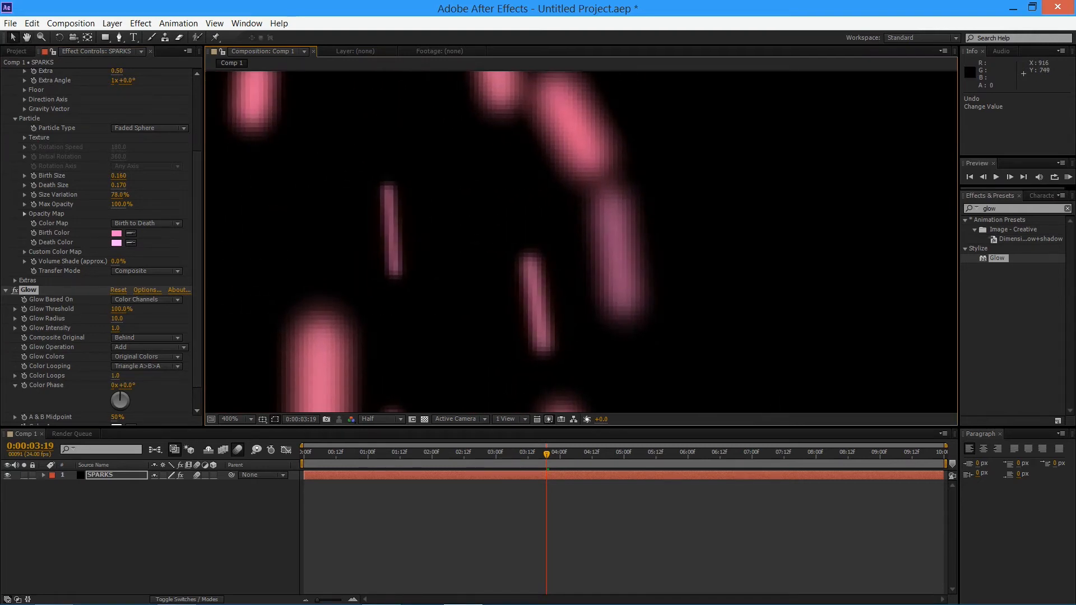
click(16, 290)
click(15, 290)
click(15, 290)
click(15, 290)
click(15, 291)
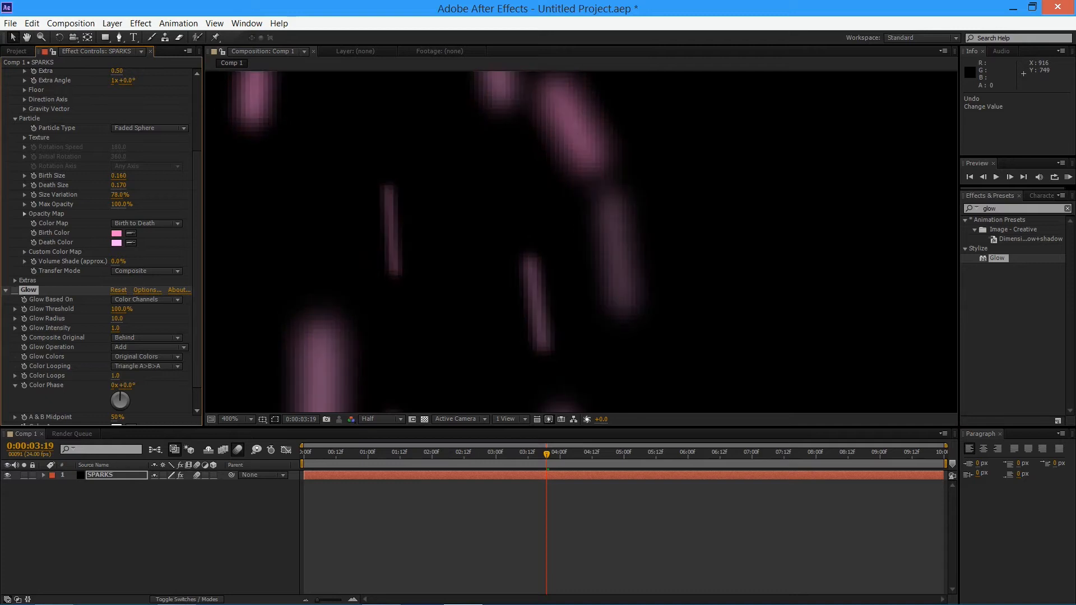
click(15, 290)
click(15, 290)
click(15, 291)
key(space)
scroll(386, 246, down, 2)
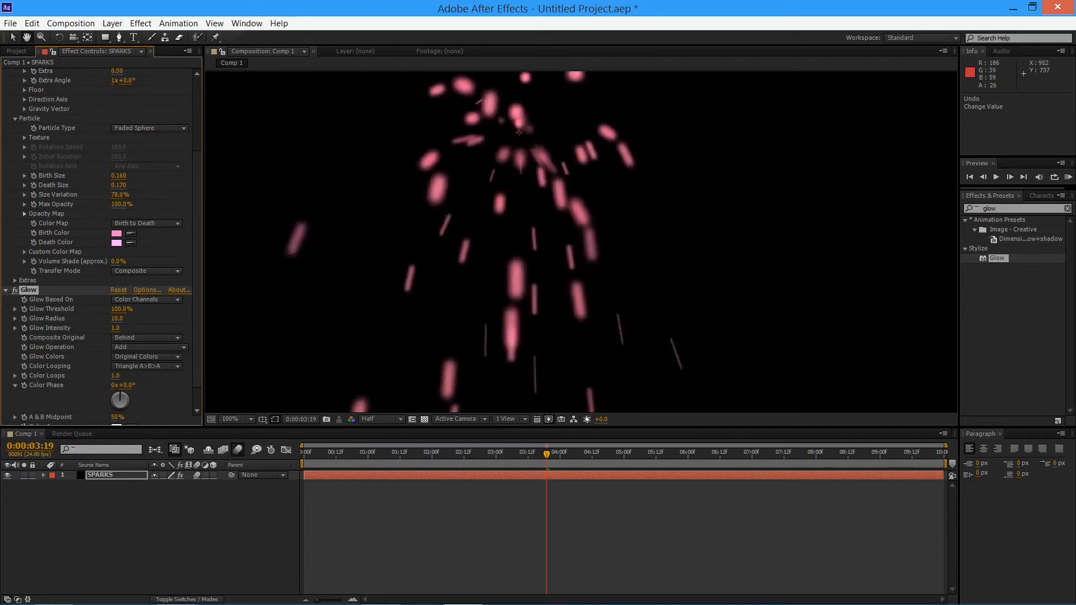
scroll(594, 300, down, 1)
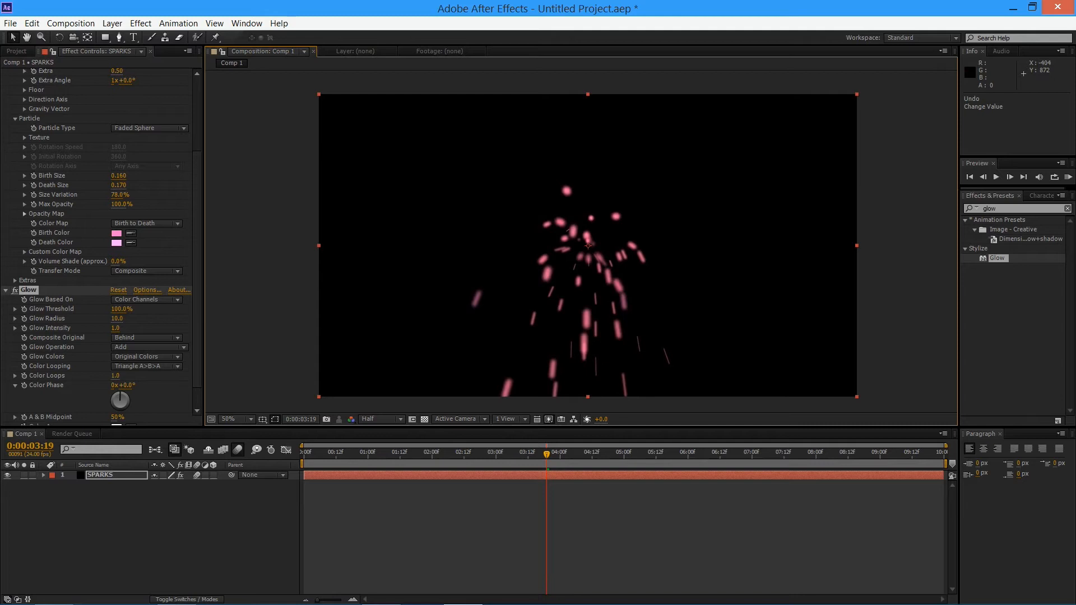
Set the Glow Threshold to 58% and the Glow Intensity to 1.1, comparing with Glow switched off
mouse_move(121, 310)
mouse_down()
mouse_move(83, 309)
mouse_move(111, 310)
mouse_move(83, 310)
mouse_move(105, 309)
mouse_move(90, 309)
mouse_move(119, 328)
mouse_up()
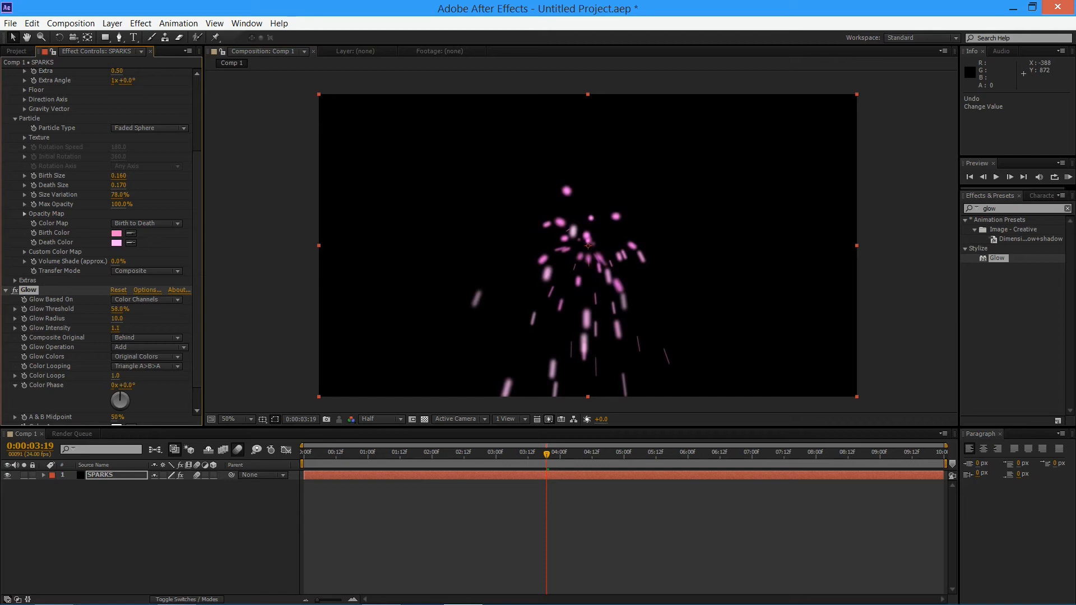
click(15, 290)
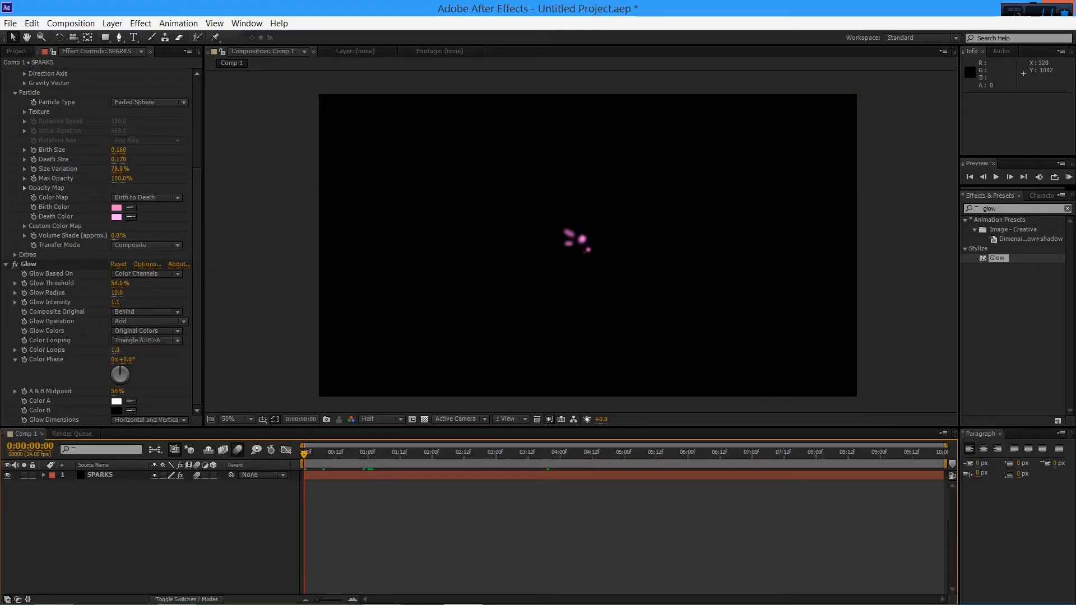
Try enabling Birth Rate keyframes on the SPARKS layer at 0:00:00:00, and undo it
click(303, 447)
mouse_move(304, 454)
mouse_down()
mouse_move(701, 454)
mouse_move(304, 454)
mouse_up()
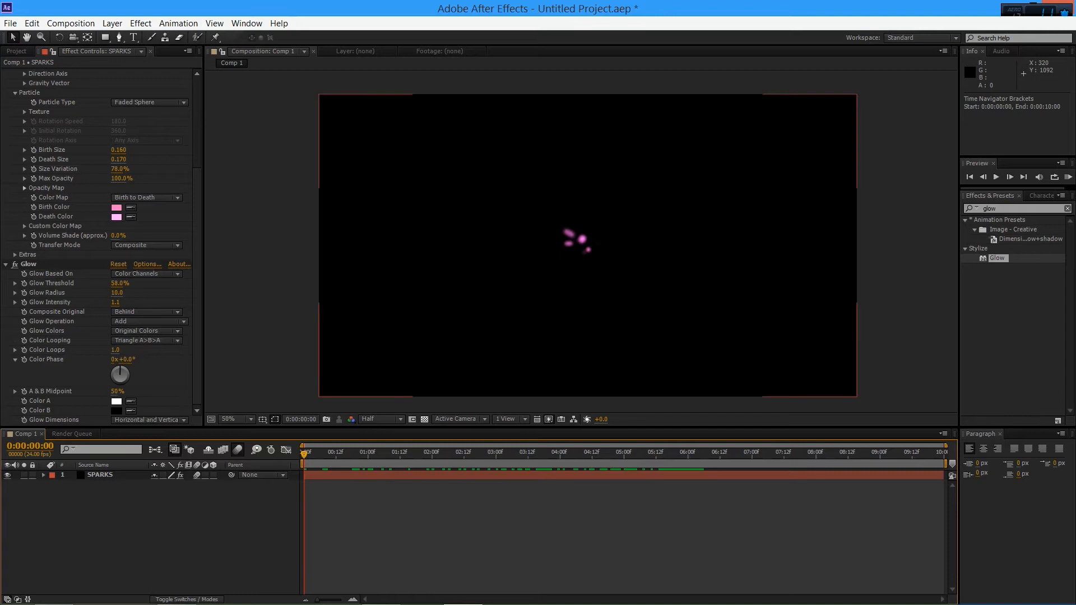
click(588, 245)
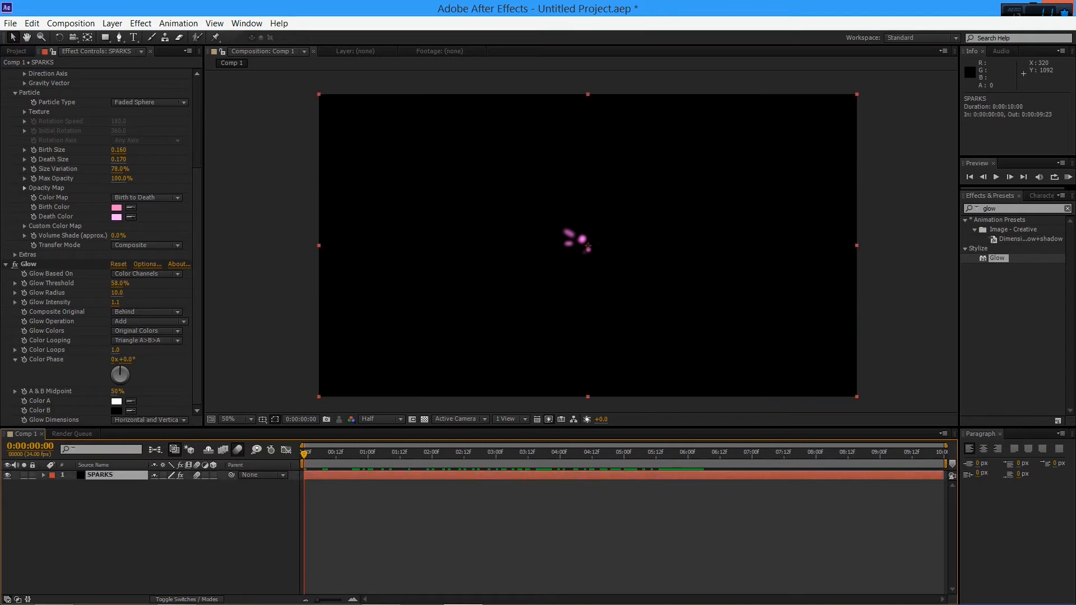
scroll(101, 246, up, 5)
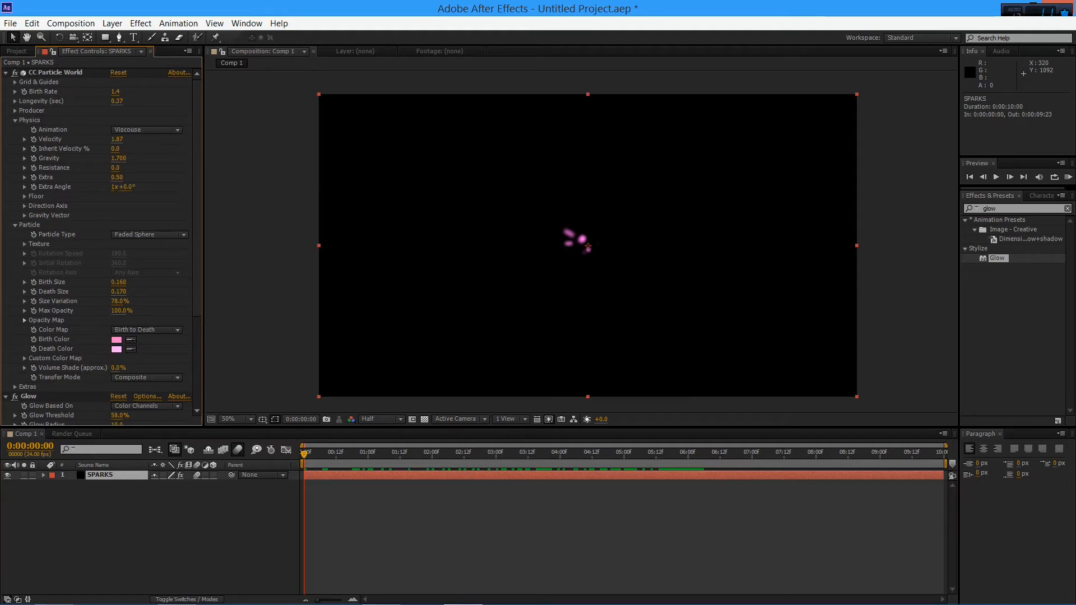
click(24, 91)
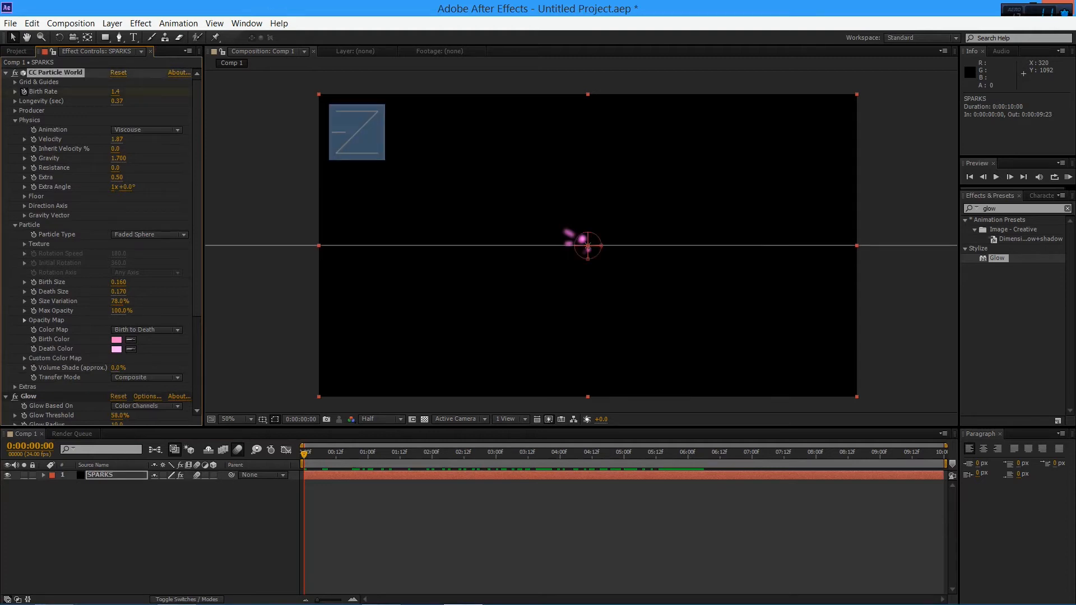
click(94, 465)
key(ctrl+z)
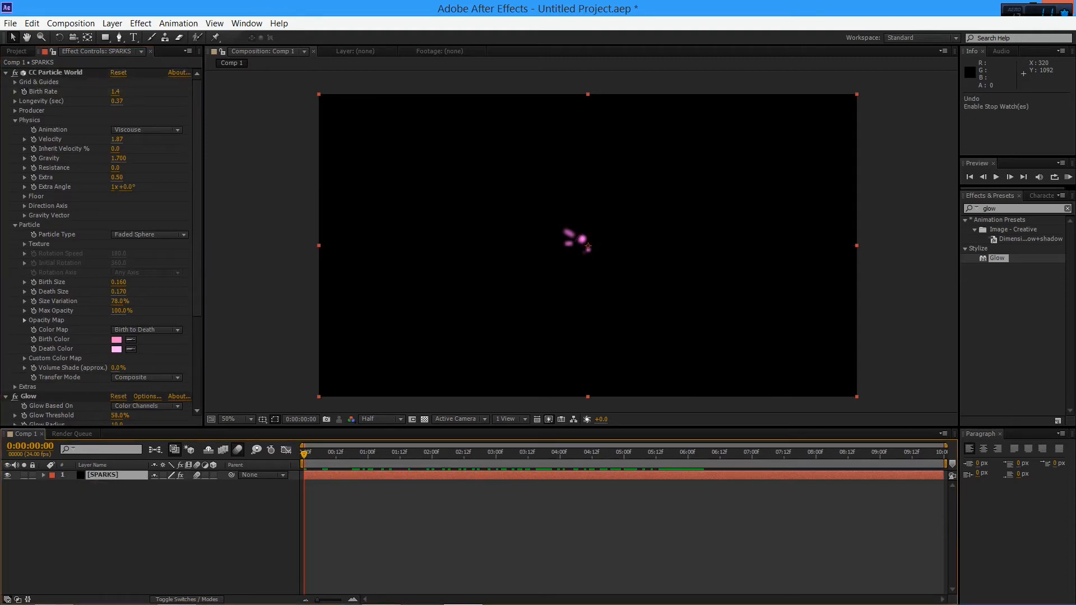
Set the Birth Rate to 0 at 0:00:00:23 and enable its keyframing
key(space)
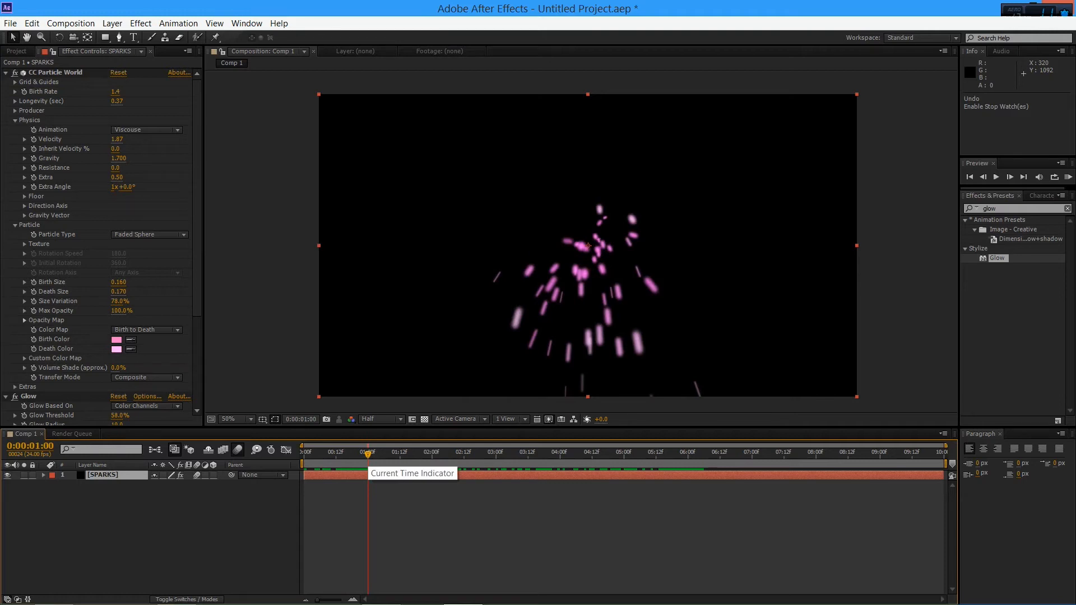
drag(368, 454, 364, 455)
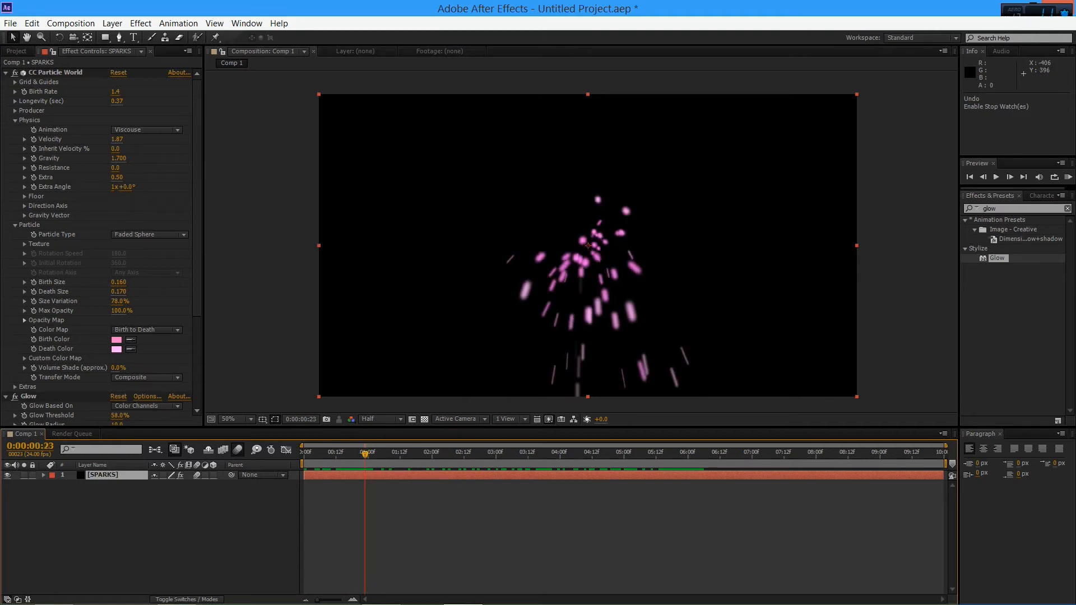
click(116, 92)
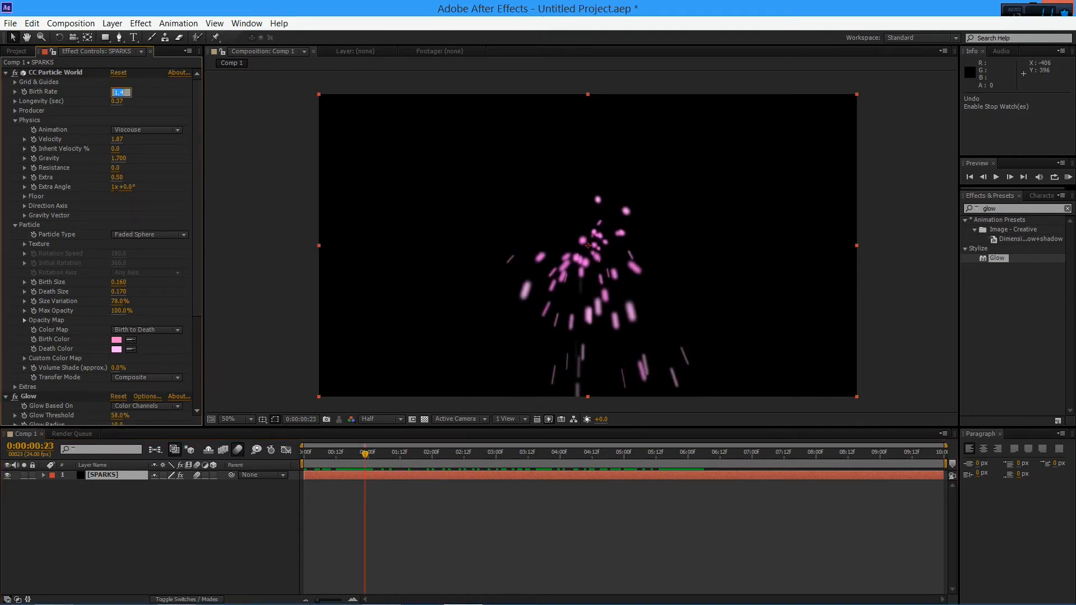
text(0)
key(Return)
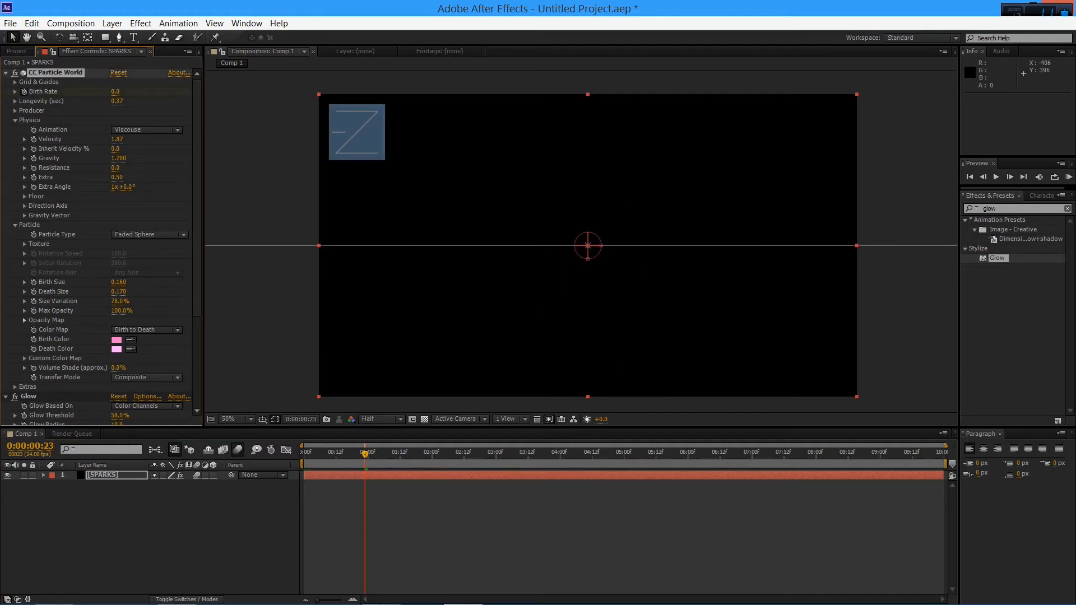
Set a Birth Rate keyframe of 1.4 at 0:00:01:00
key(Page_Down)
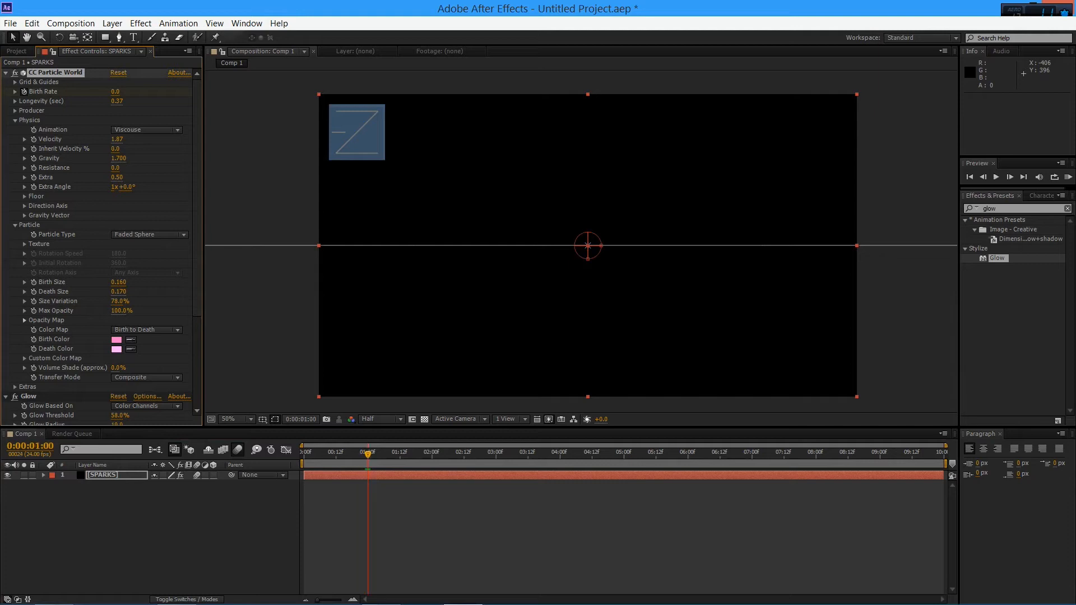
click(115, 92)
text(1.4)
key(Return)
Set the Birth Rate to 0 at 0:00:01:01 and preview the spark burst from the beginning of the composition
key(Page_Down)
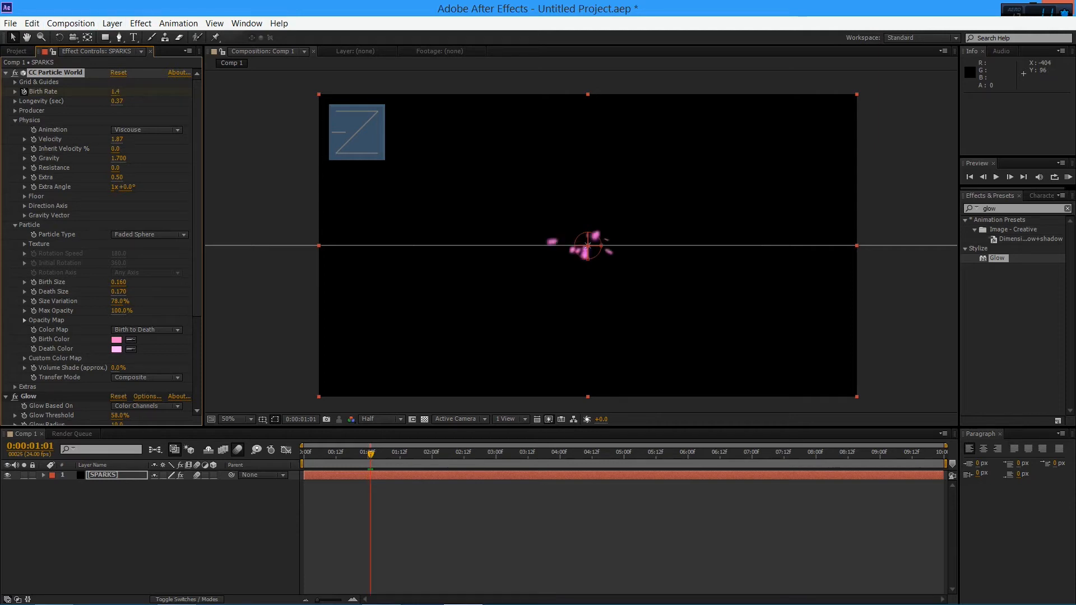
click(116, 92)
text(0)
key(Return)
drag(370, 454, 303, 454)
key(KP_0)
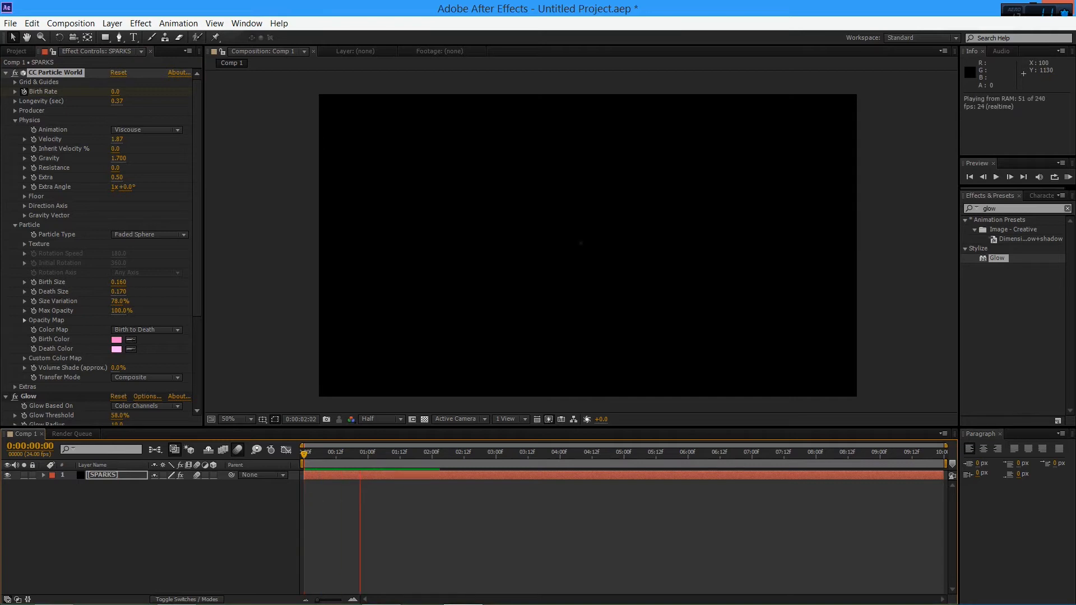
key(space)
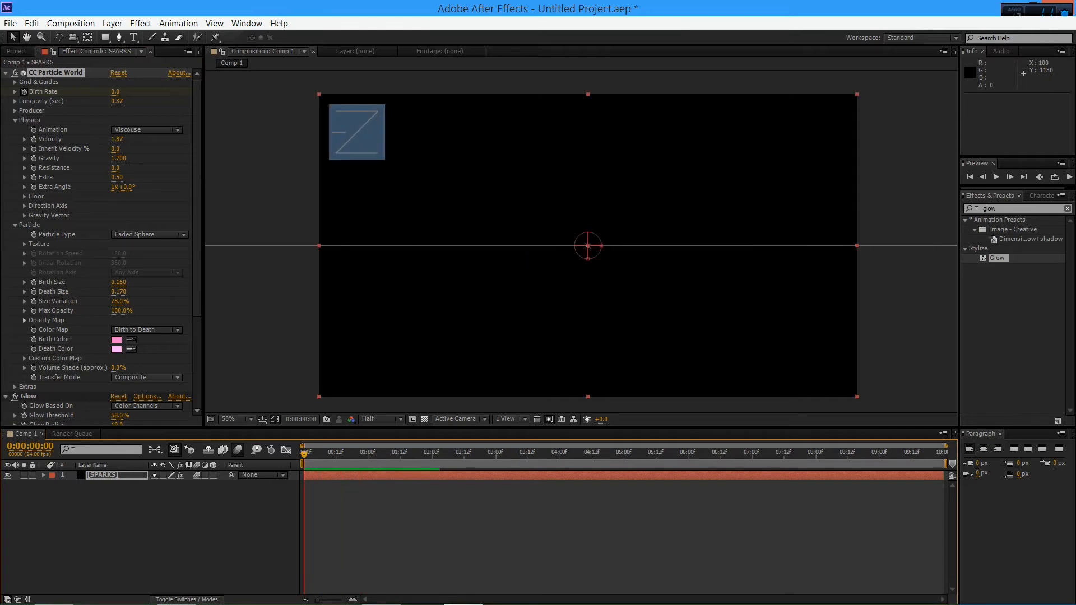
Show the SPARKS layer's effects in the timeline and check the burst frame by frame around 0:00:01:00
click(43, 475)
click(90, 527)
click(54, 484)
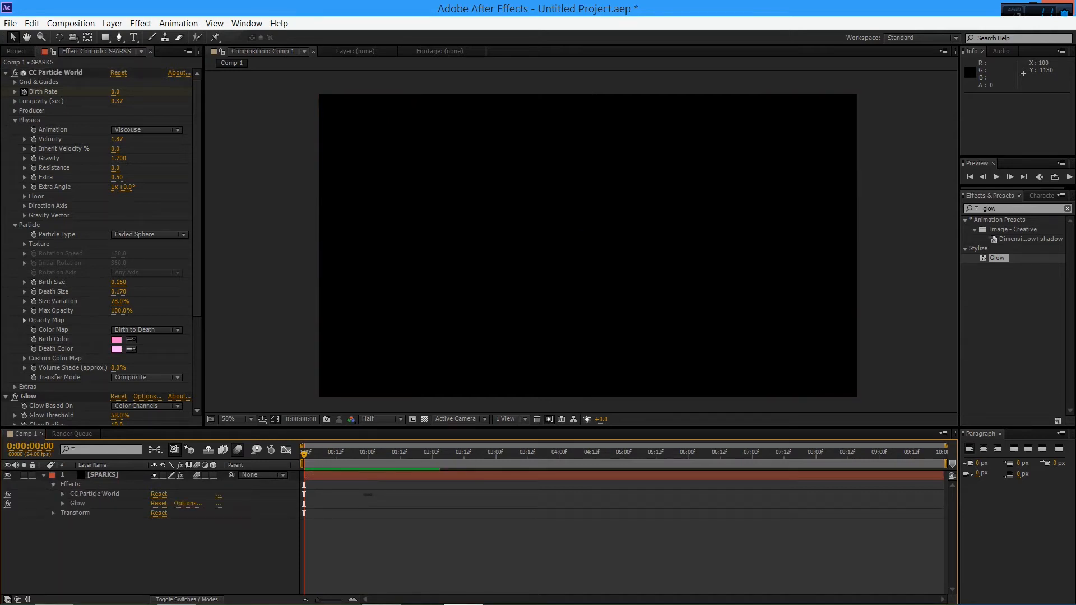
drag(303, 454, 365, 454)
key(Page_Down)
key(Page_Down)
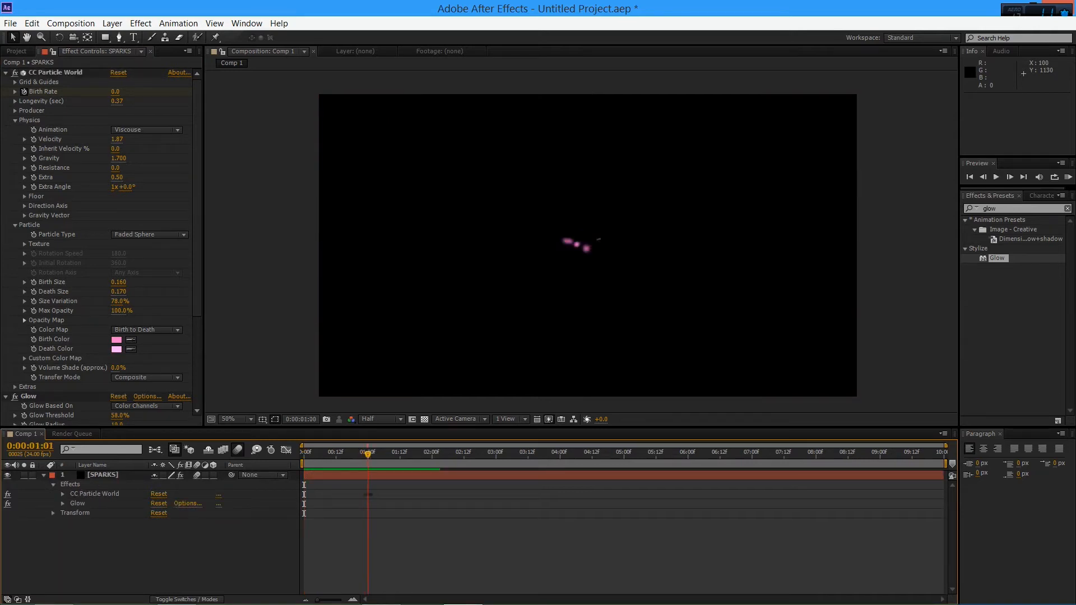
key(Page_Down)
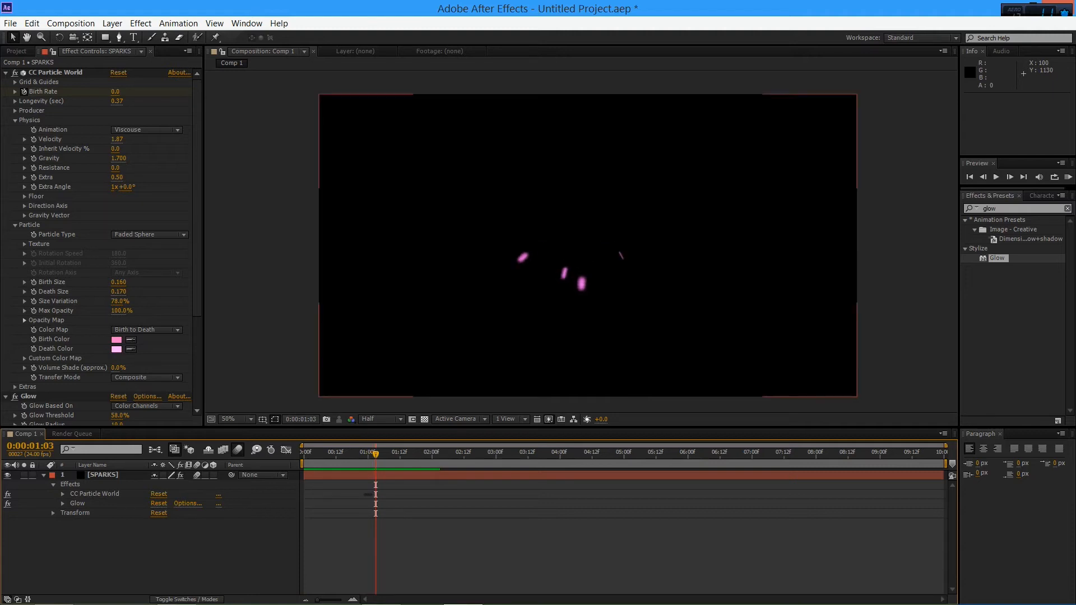
Reveal the SPARKS layer's Birth Rate keyframes in the timeline and move the last one to about 0:00:01:04
click(44, 475)
click(44, 475)
click(44, 475)
click(93, 465)
click(101, 475)
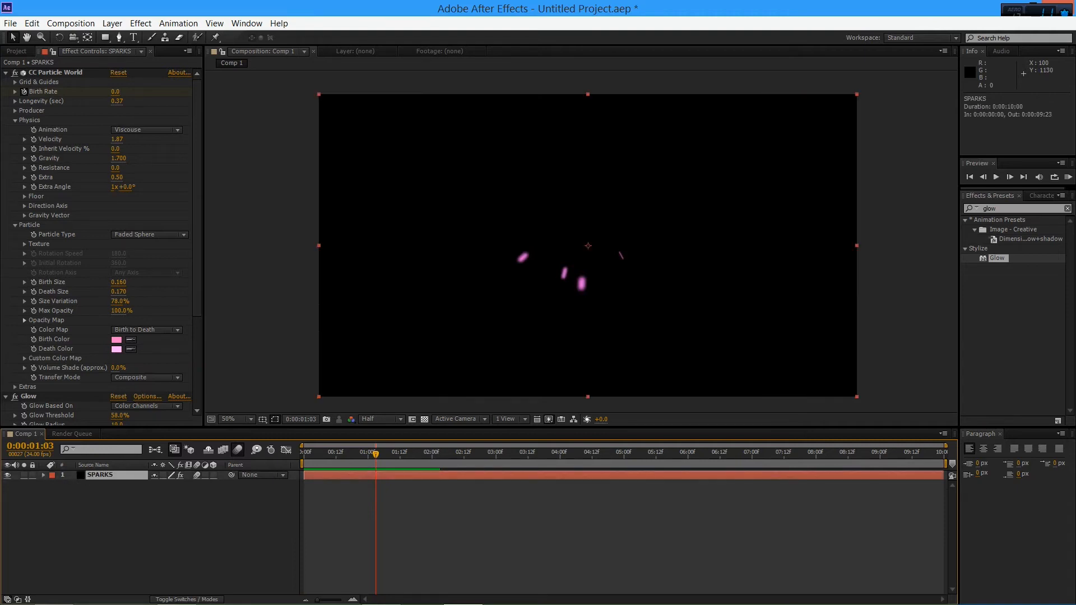
key(u)
drag(370, 494, 754, 495)
drag(544, 494, 378, 495)
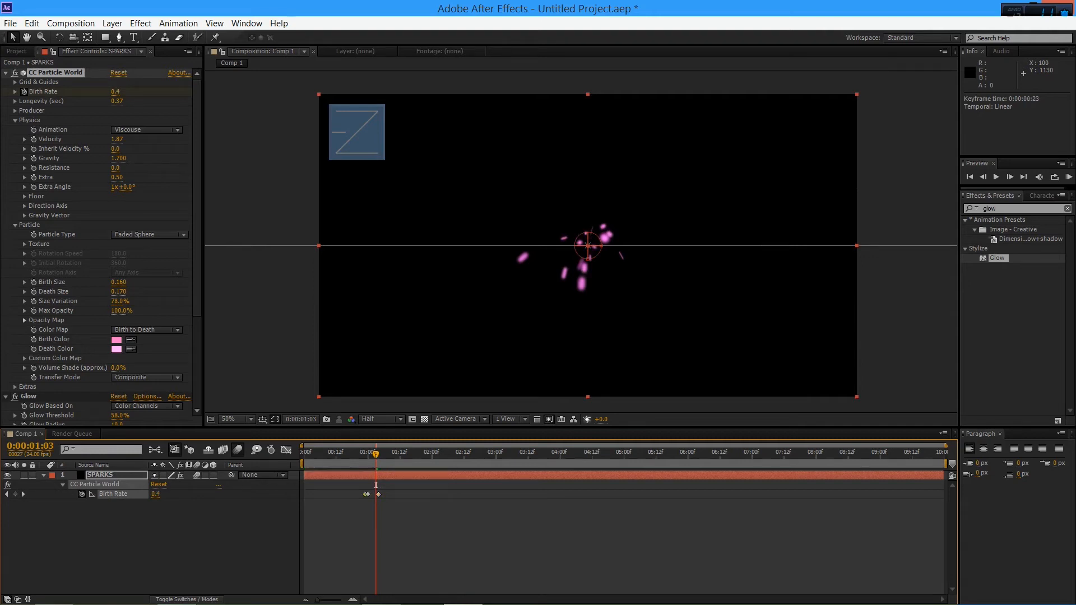
Move the first Birth Rate keyframe to 0:00:00:20 and preview the burst from 0:00:00:13
key(alt+Left)
key(alt+Left)
key(alt+Left)
drag(376, 484, 339, 484)
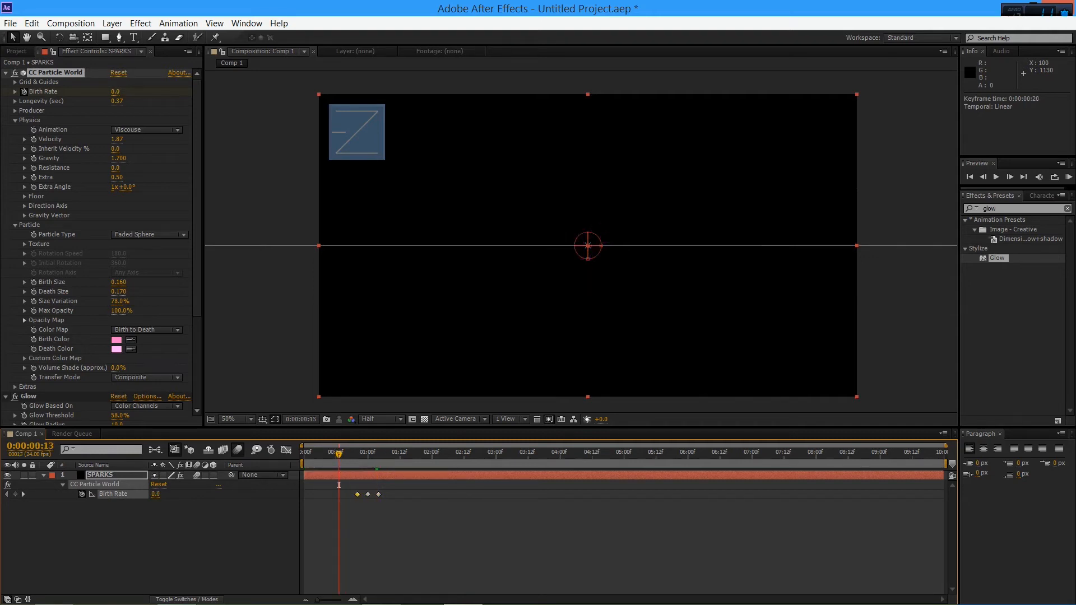
key(space)
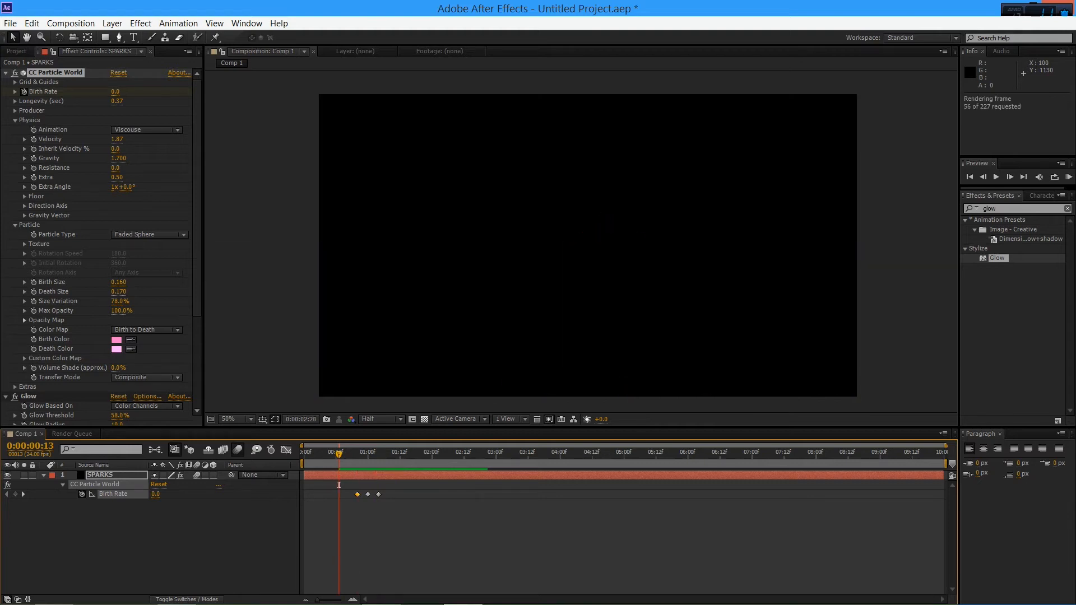
key(KP_0)
key(KP_0)
key(KP_0)
key(space)
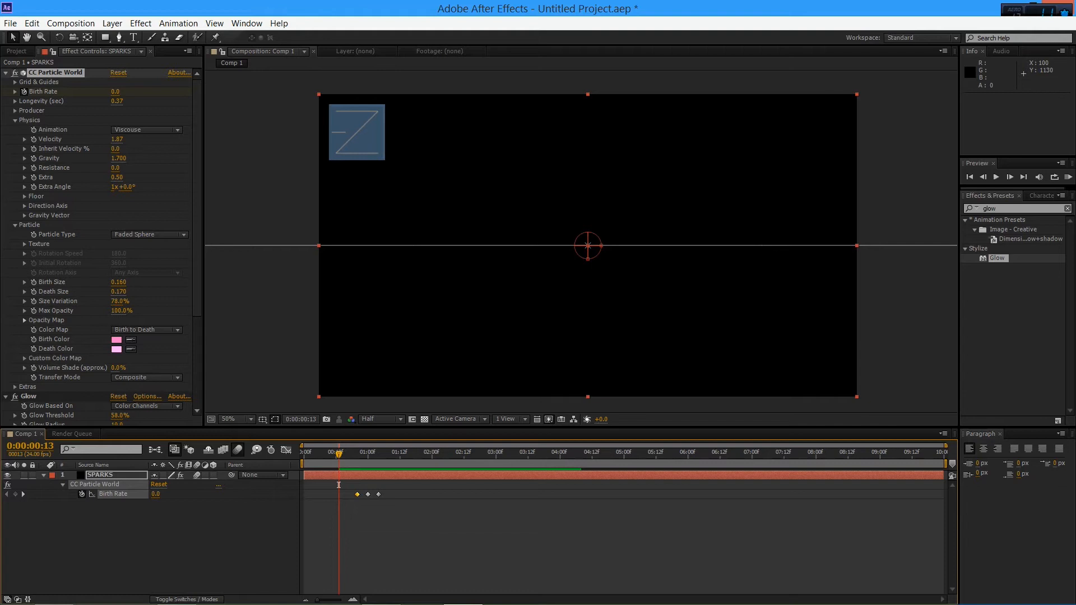
key(space)
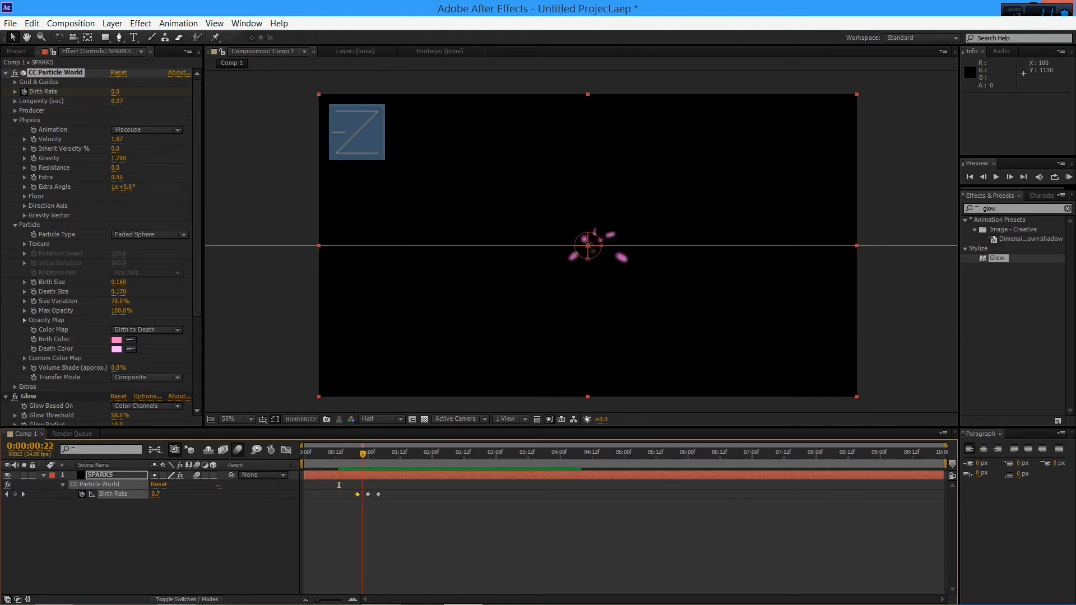
Move the first Birth Rate keyframe to 0:00:00:22 and preview the burst from 0:00:00:20
click(368, 485)
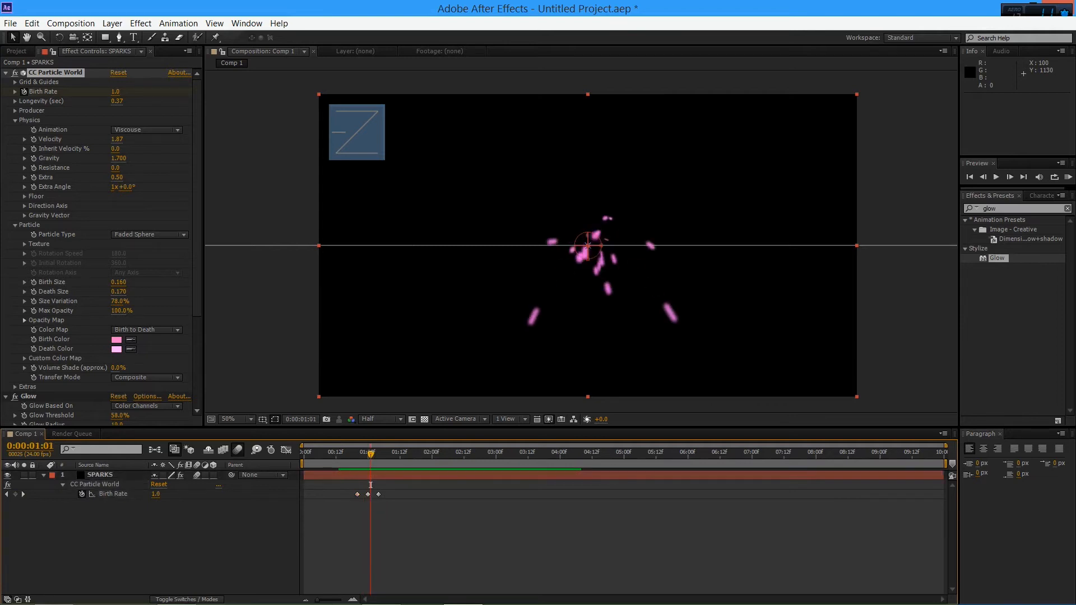
drag(357, 494, 362, 494)
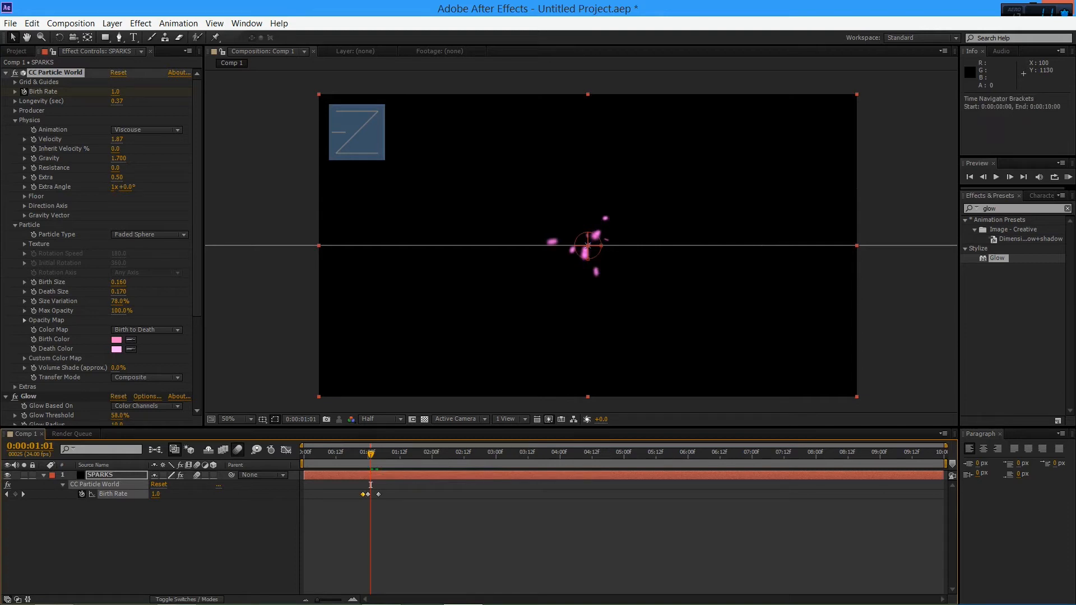
key(Page_Up)
key(Page_Up)
key(Page_Up)
key(Page_Up)
key(Page_Up)
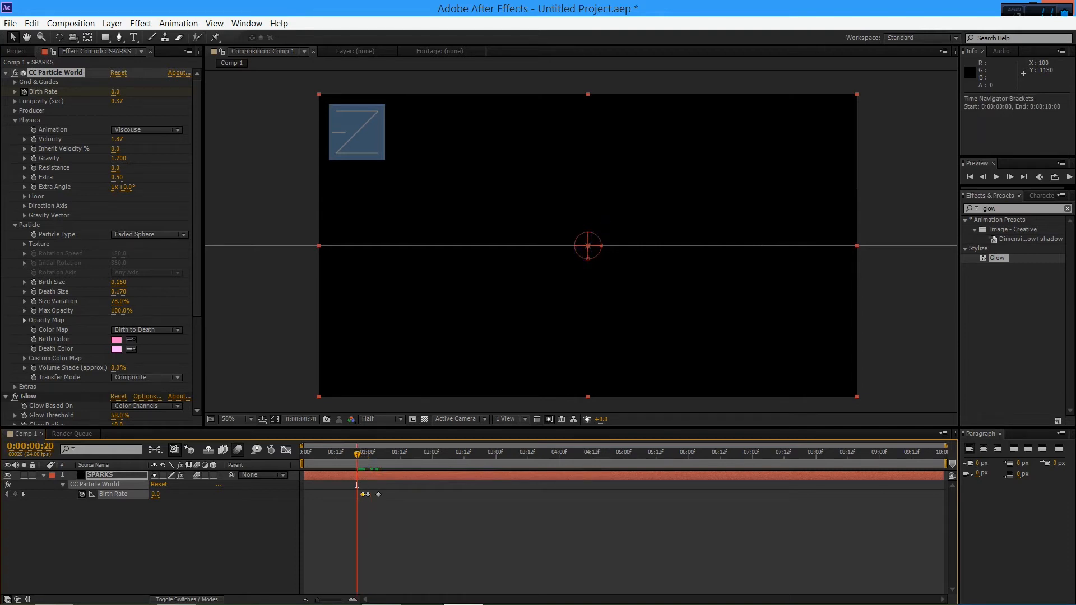
key(space)
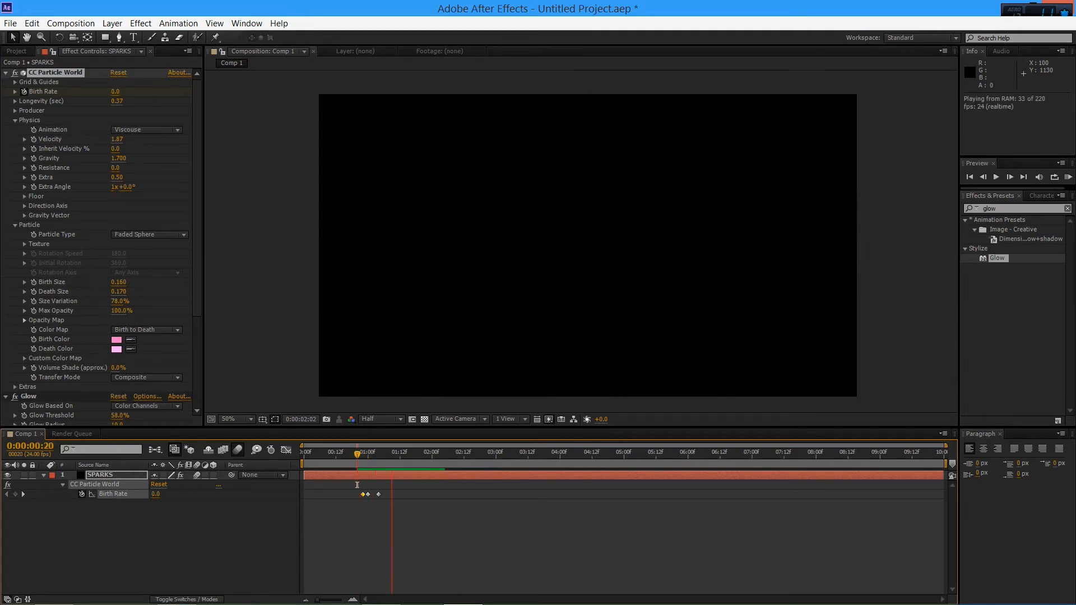
Return the first Birth Rate keyframe to 0:00:00:23 and replay the burst from 0:00:00:20
key(space)
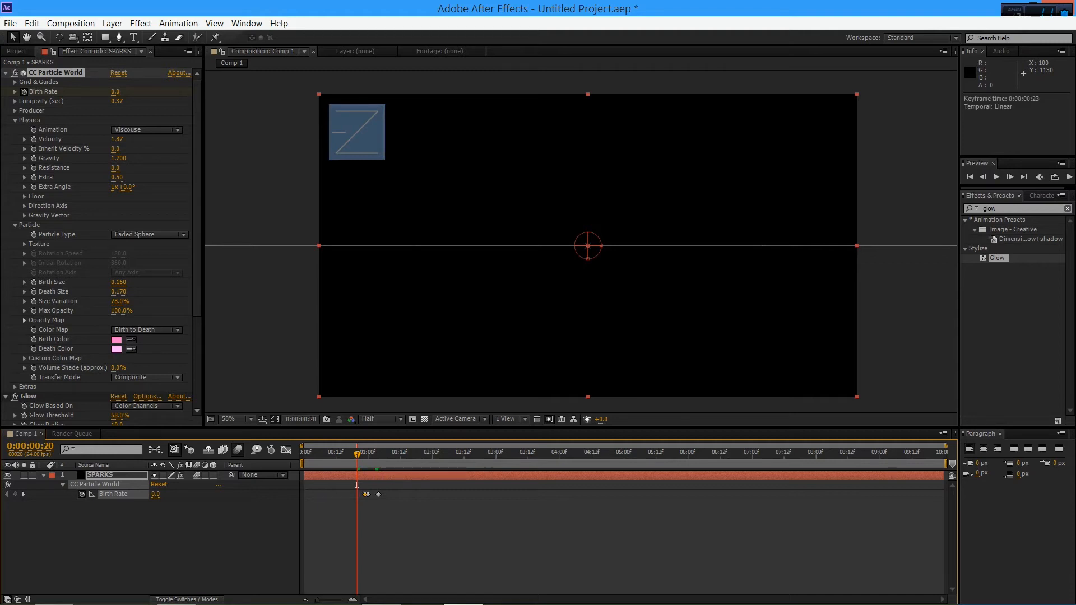
key(space)
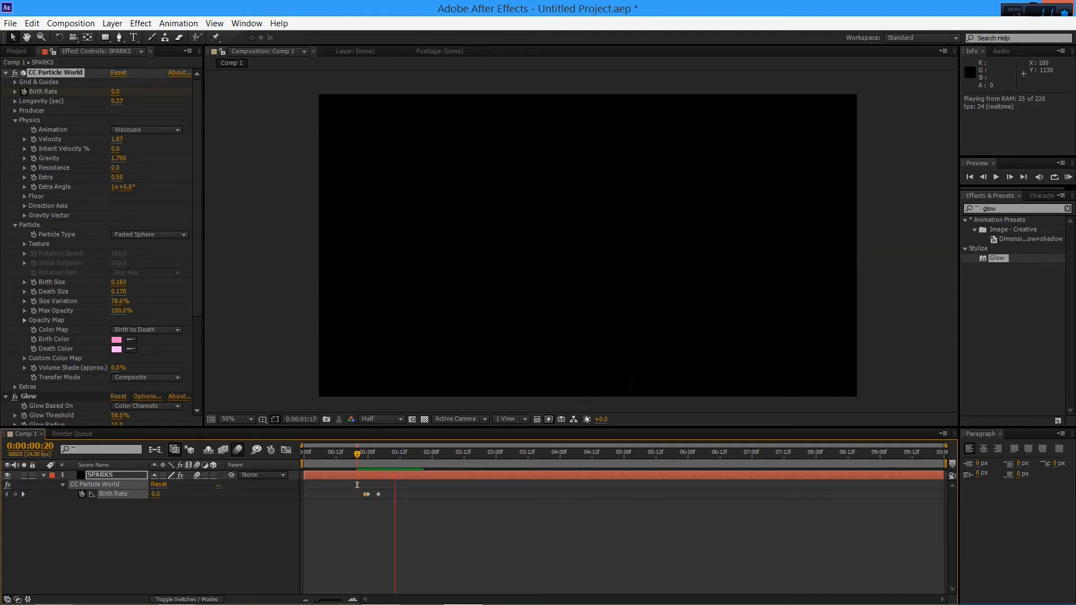
key(space)
key(space)
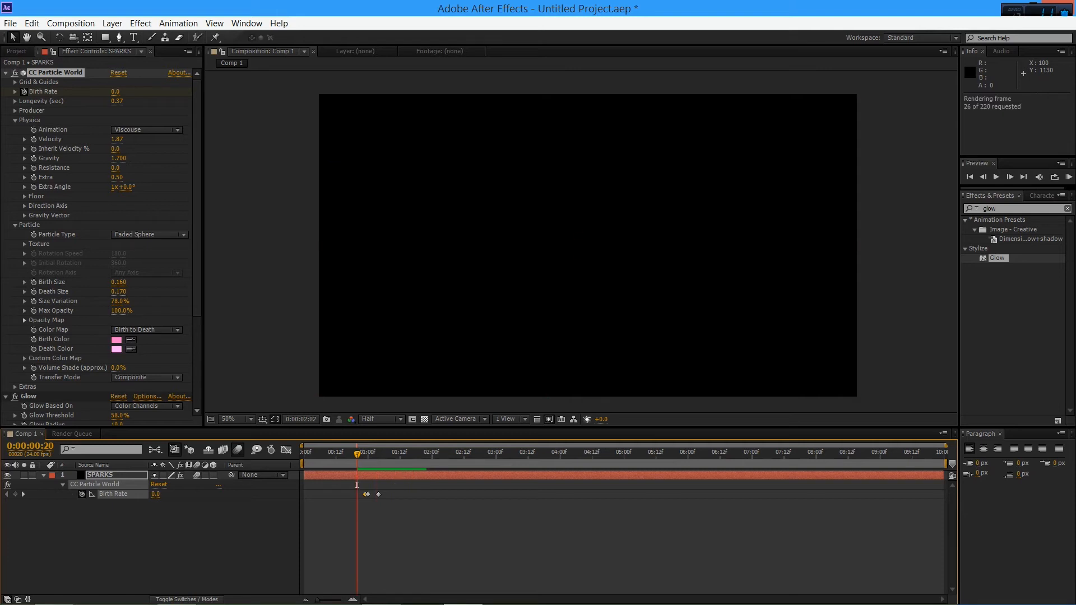
key(space)
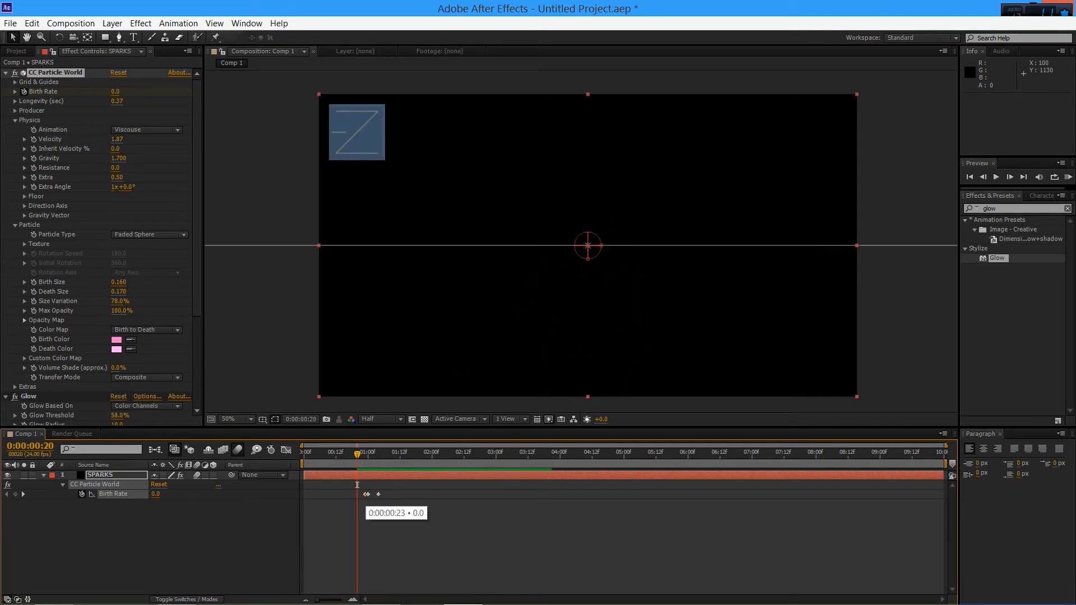
Move the last Birth Rate keyframe to 0:00:01:02 and preview the shortened burst
drag(378, 494, 375, 494)
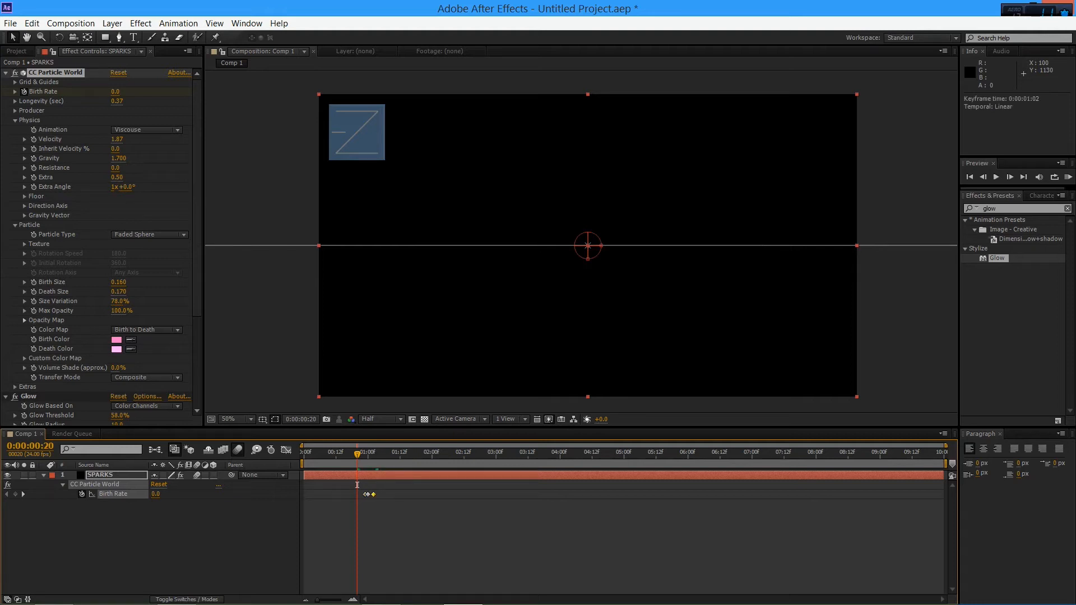
key(KP_0)
key(space)
key(space)
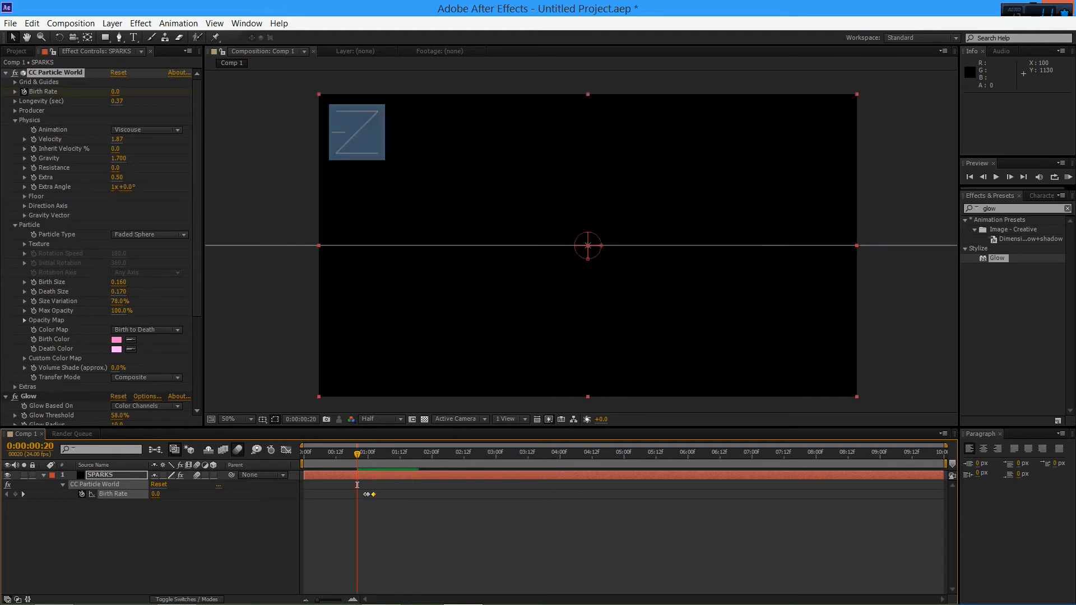
key(KP_0)
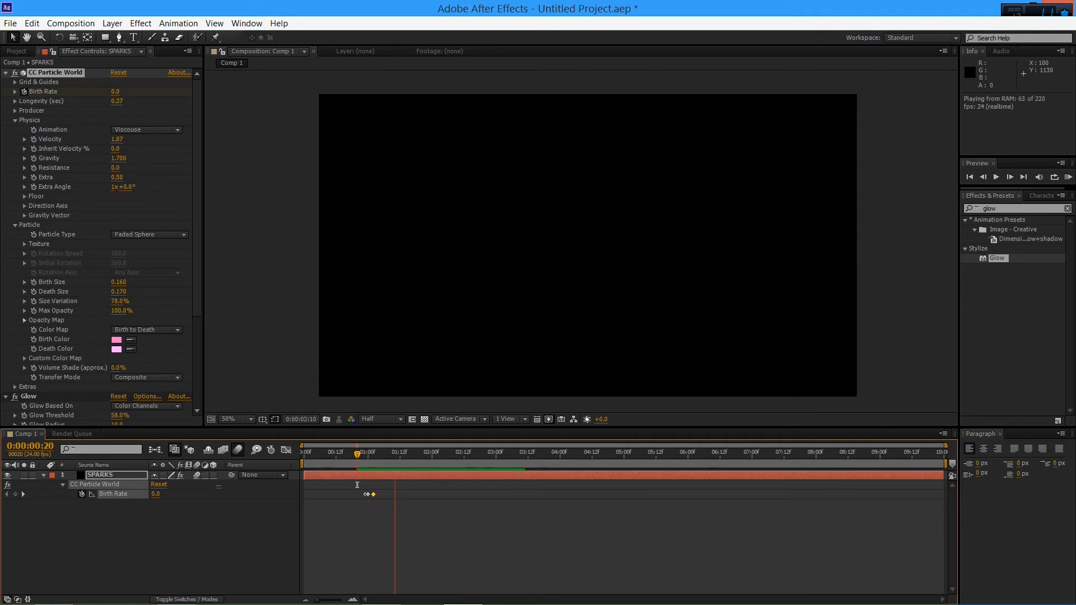
key(space)
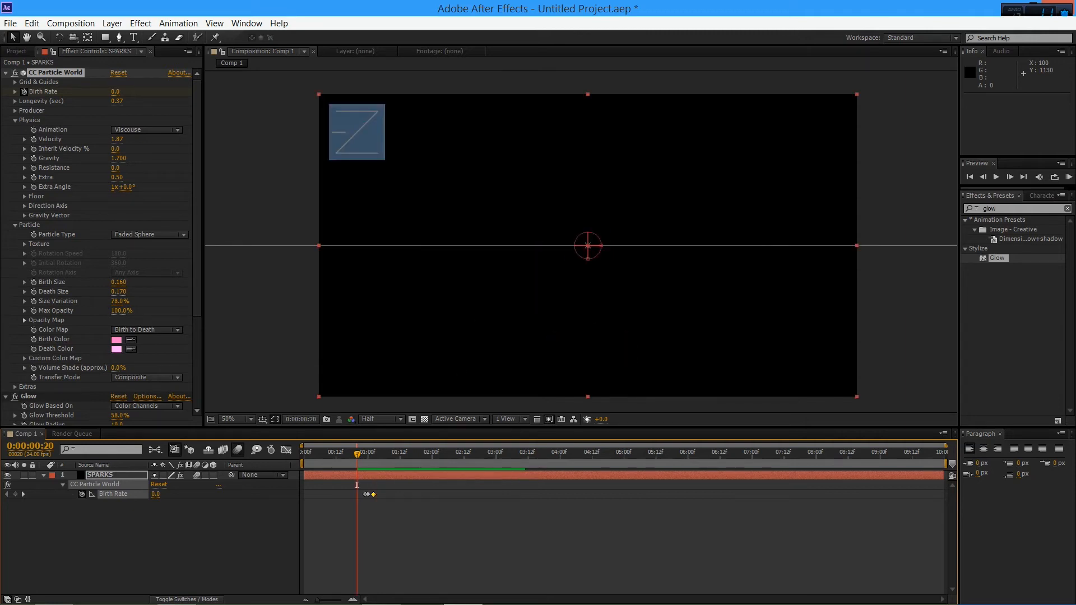
Raise the middle Birth Rate keyframe at 0:00:01:00 to 5.1 and preview the burst from 0:00:00:05
click(368, 495)
drag(357, 485, 367, 485)
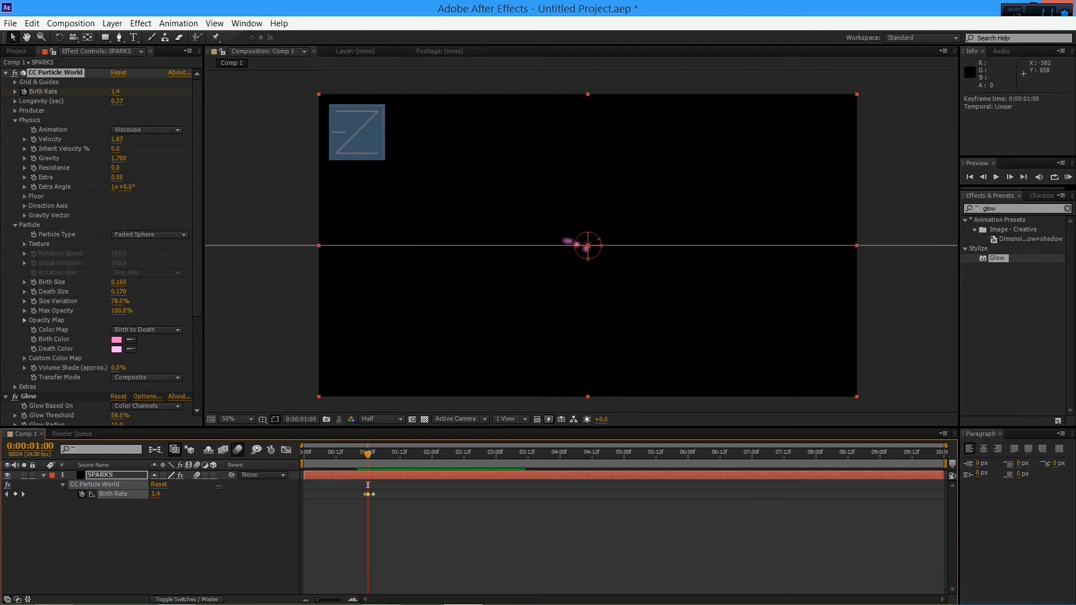
mouse_move(116, 91)
mouse_down()
mouse_move(406, 91)
mouse_move(117, 91)
mouse_move(136, 91)
mouse_up()
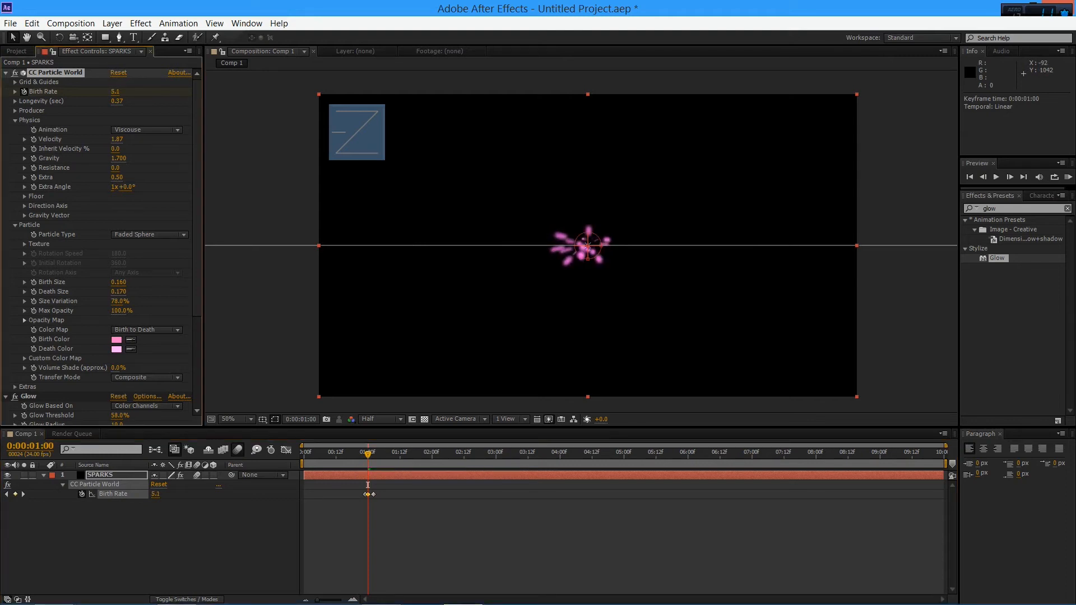
key(space)
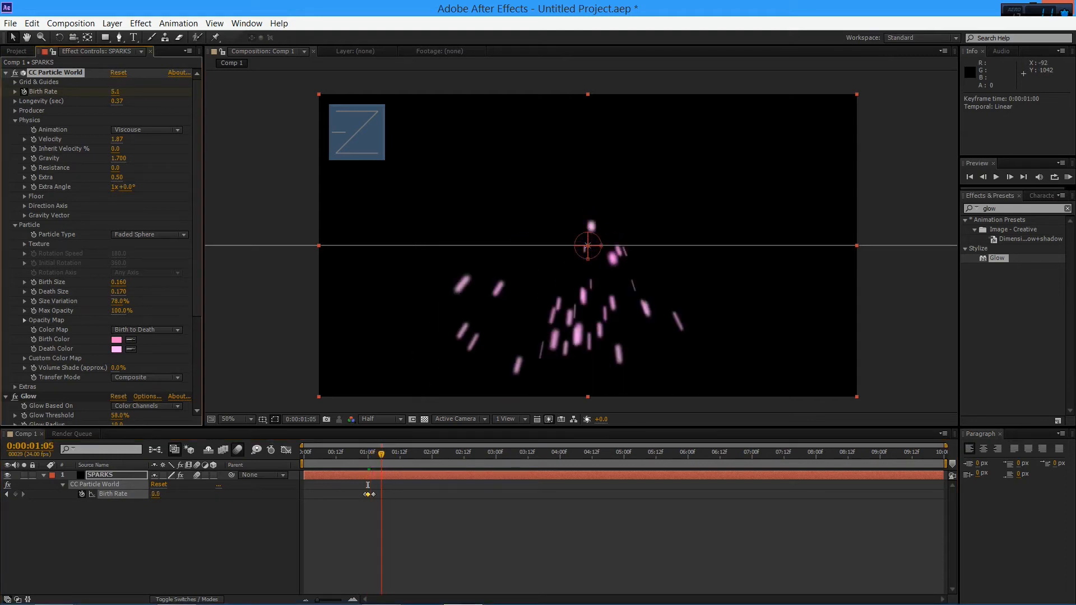
drag(381, 454, 317, 453)
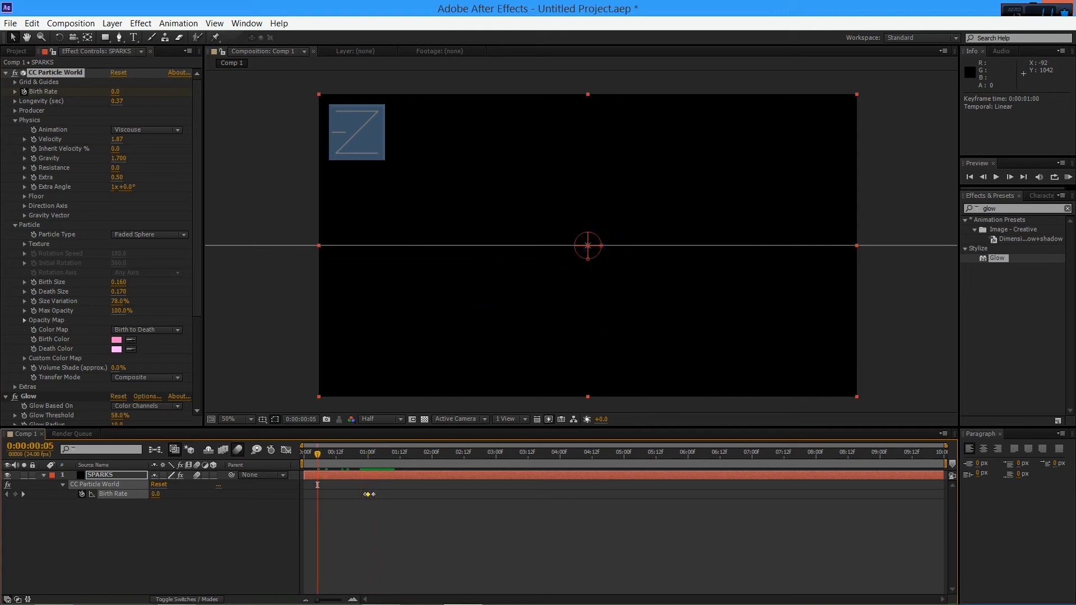
key(KP_0)
key(space)
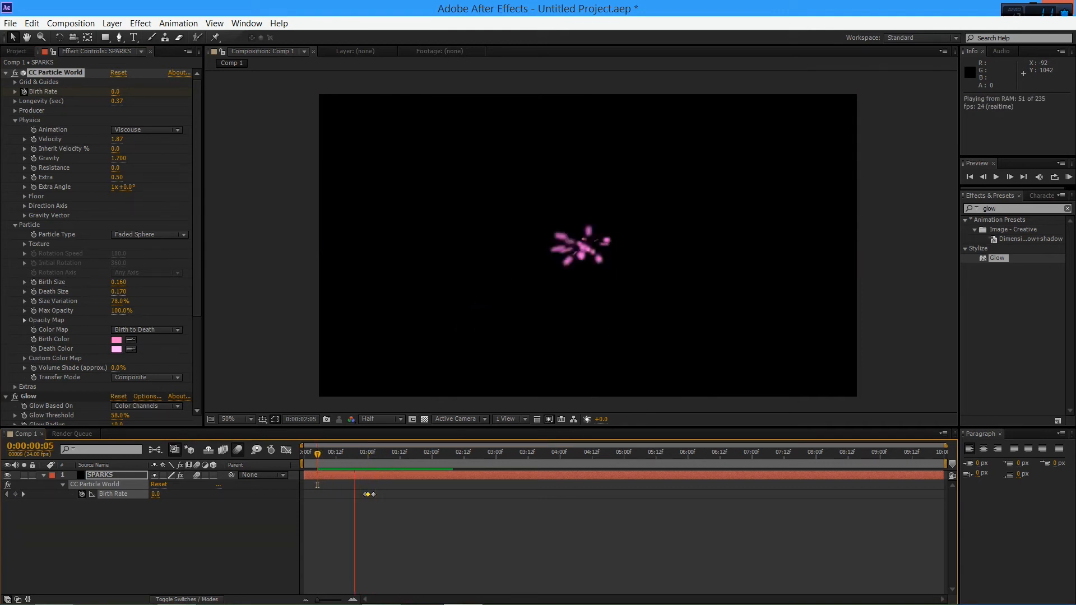
key(space)
key(space)
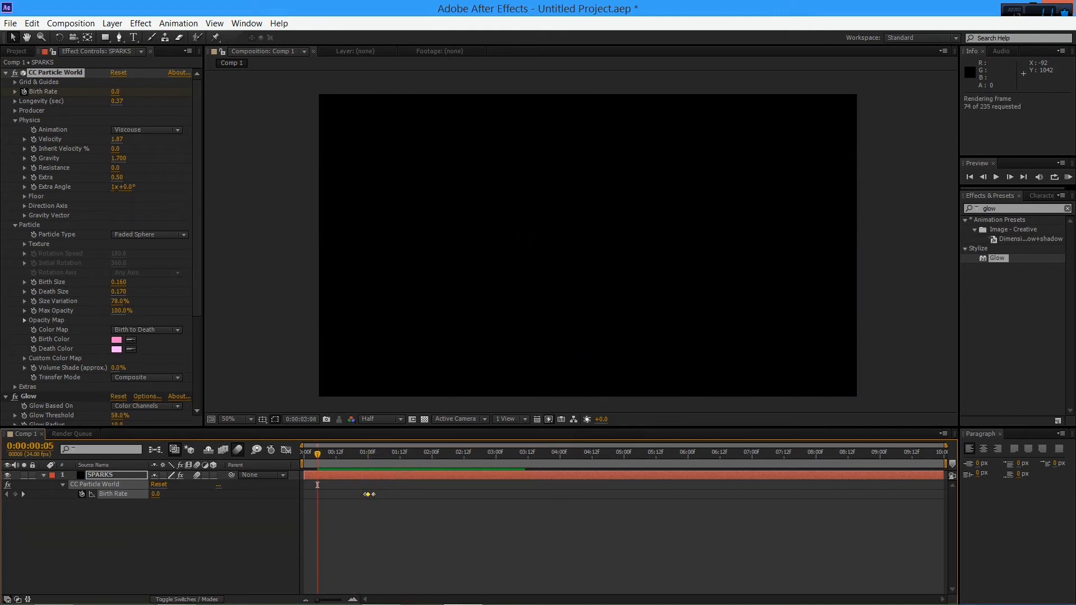
key(space)
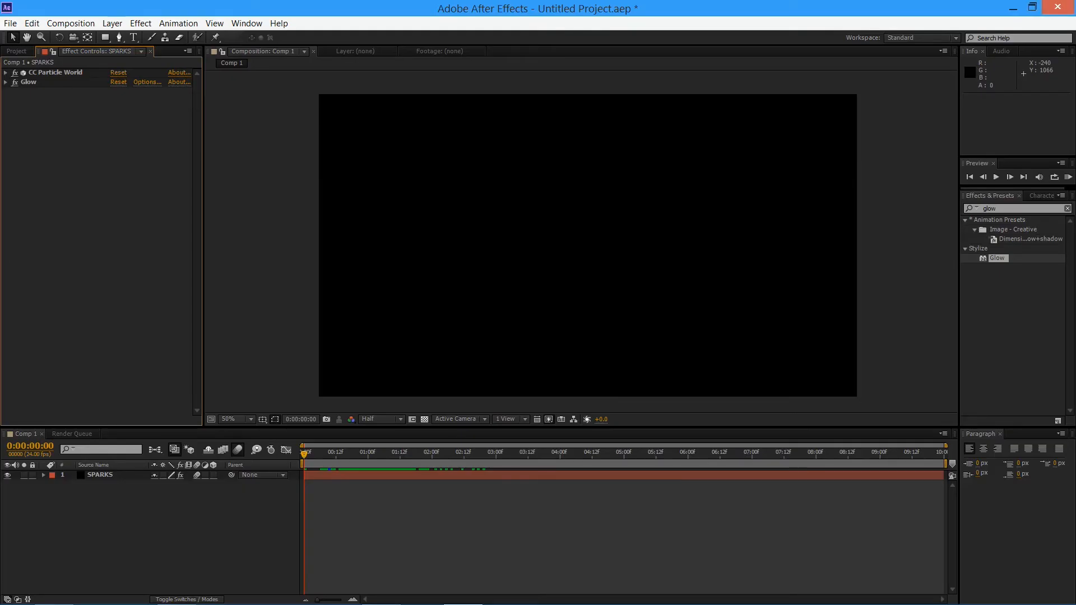
Create a new comp-sized black solid layer named BEAM
click(112, 23)
mouse_move(128, 38)
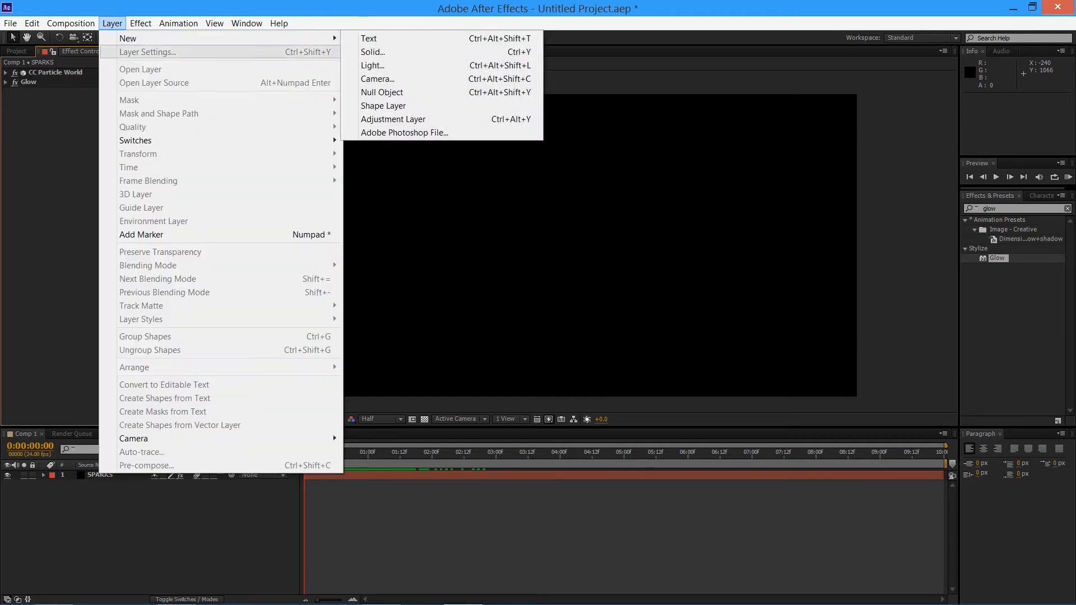
click(372, 52)
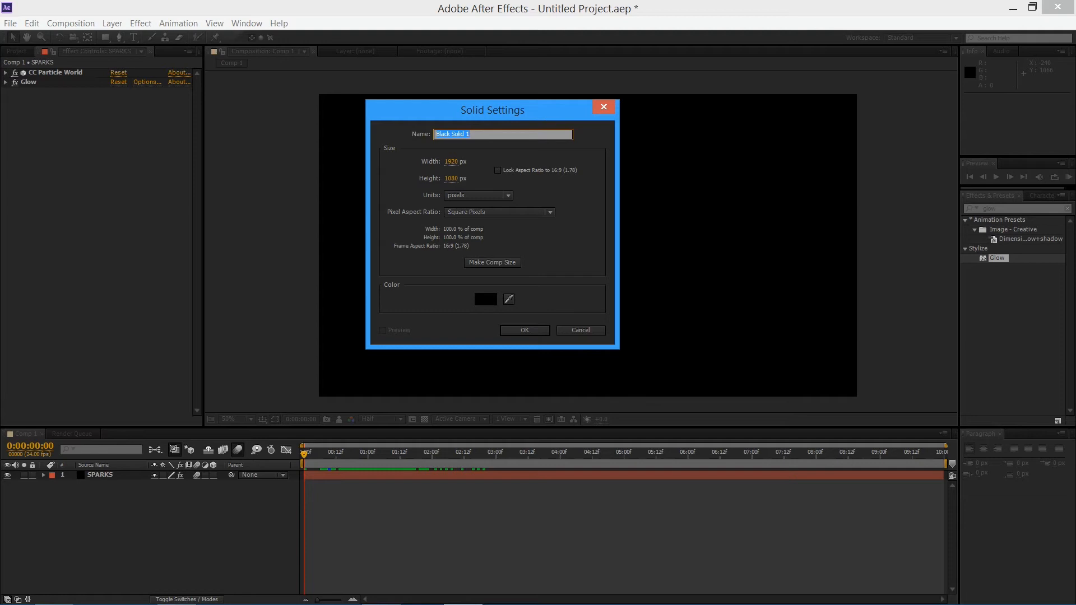
text(BEAM)
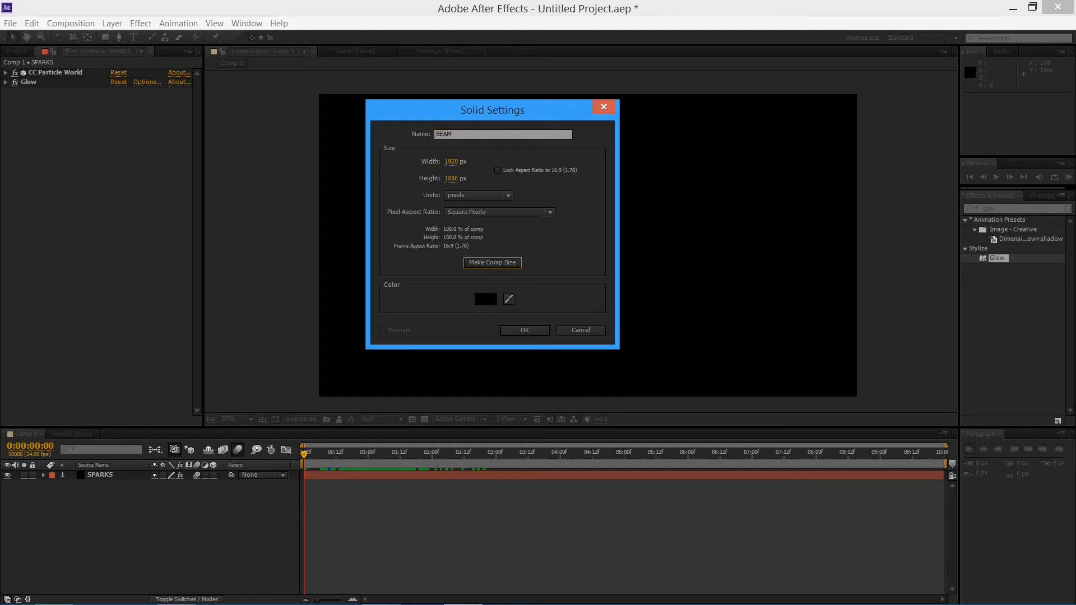
key(Return)
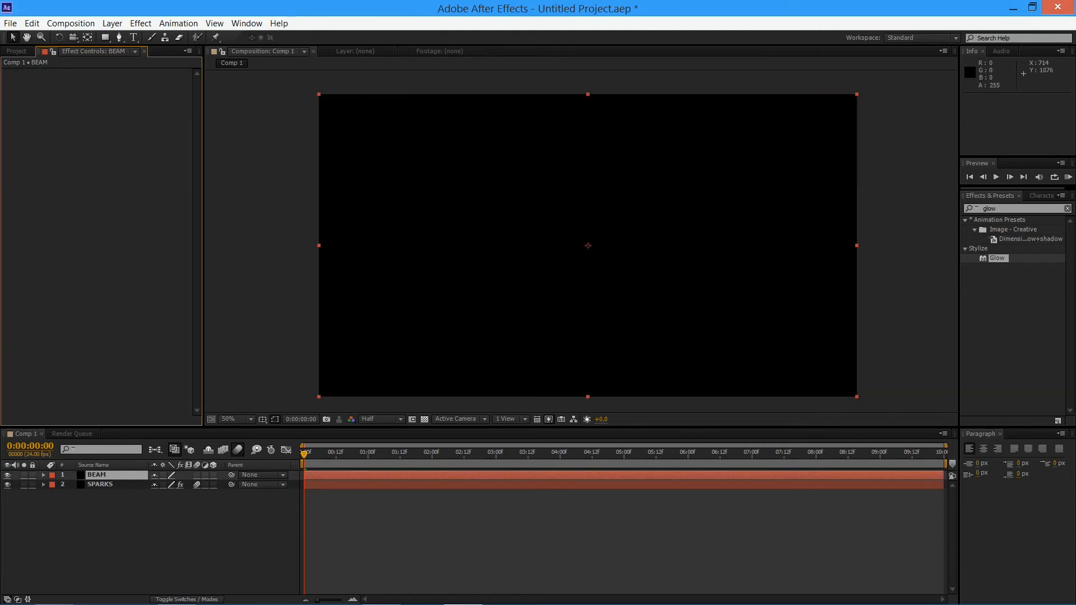
Preview the composition from its start with the BEAM layer above SPARKS
mouse_move(304, 454)
mouse_down()
mouse_move(317, 453)
mouse_move(304, 454)
mouse_up()
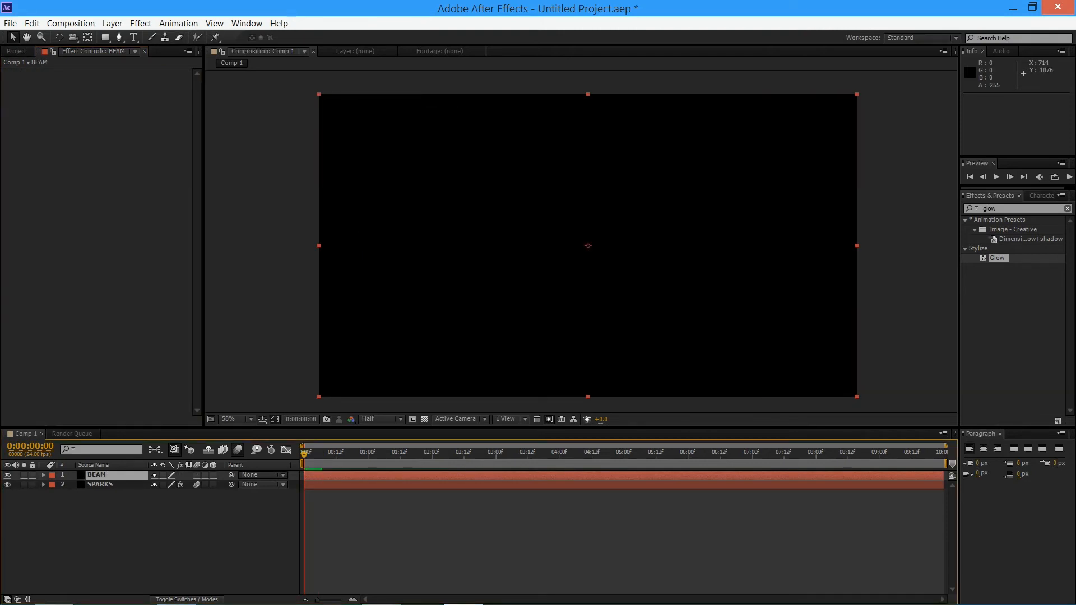
key(space)
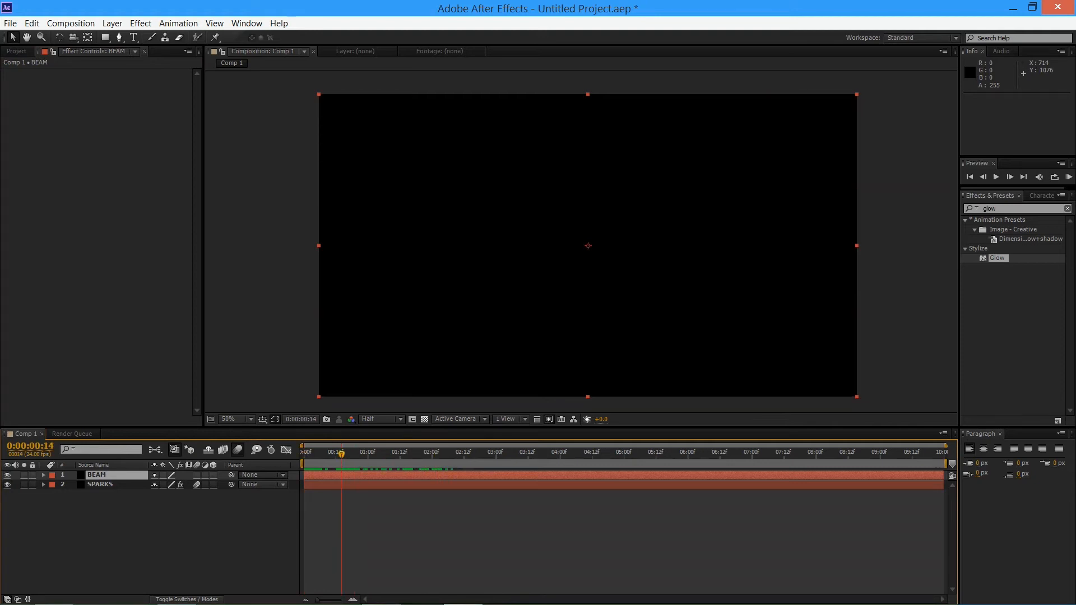
key(space)
At 0:00:01:00, apply the Lens Flare effect to the BEAM layer and place its flare center at about 1360, 516
drag(303, 455, 368, 454)
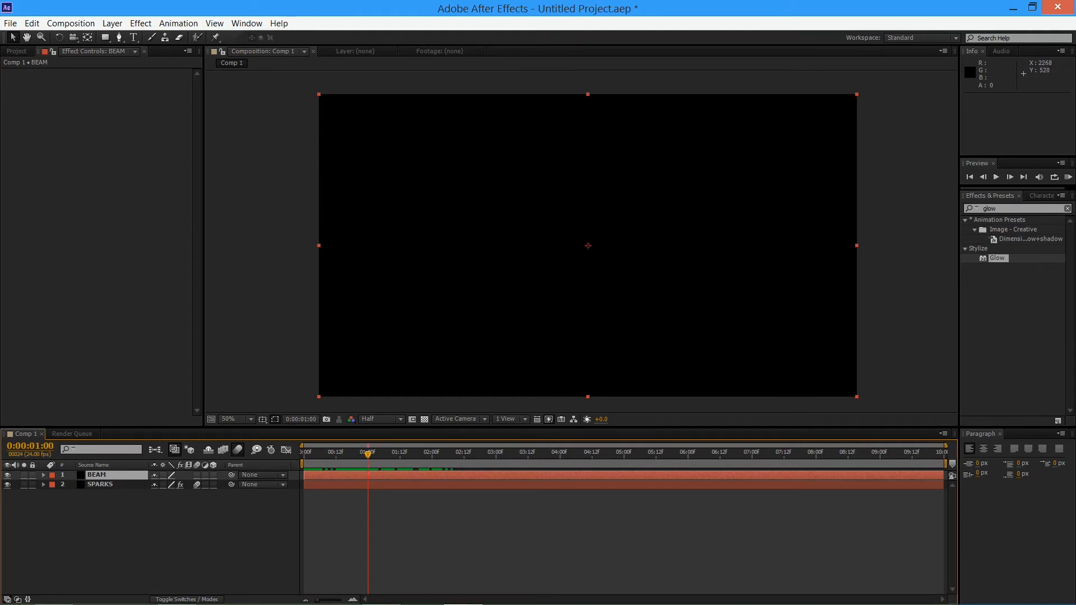
click(1003, 208)
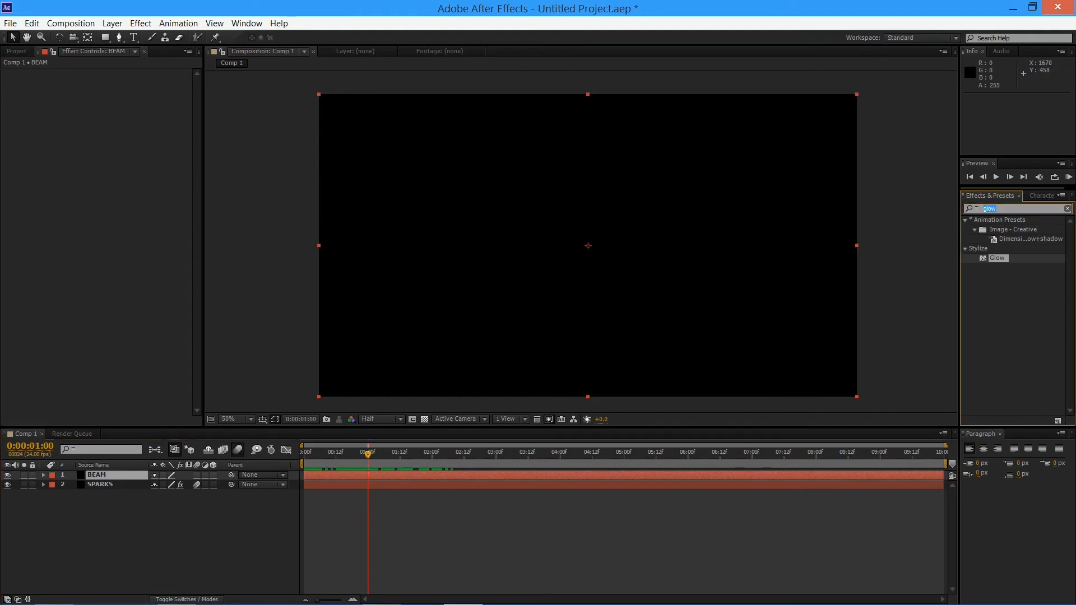
text(len)
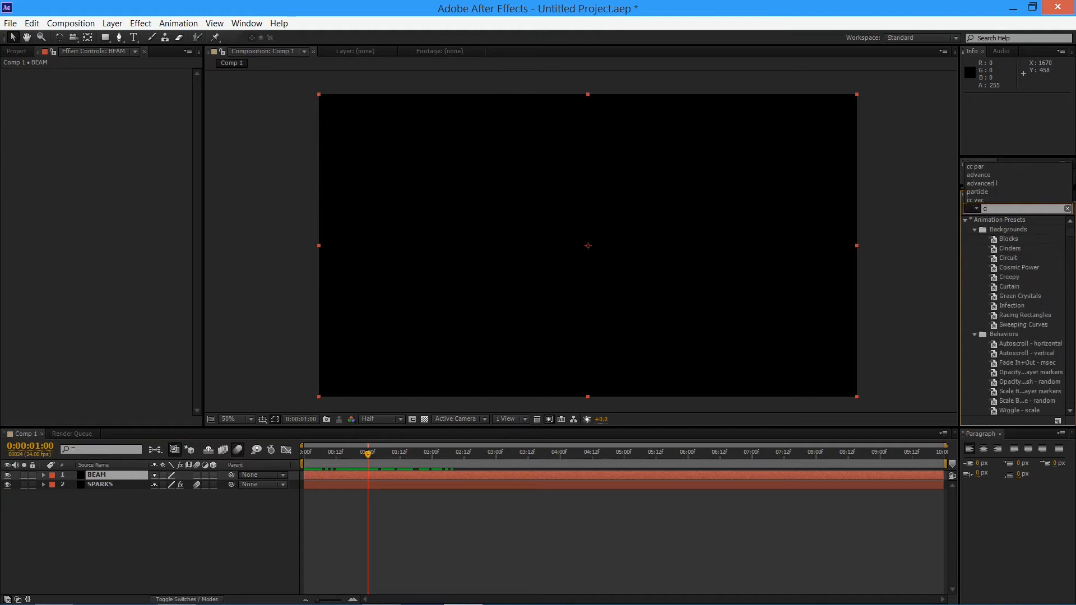
text(s)
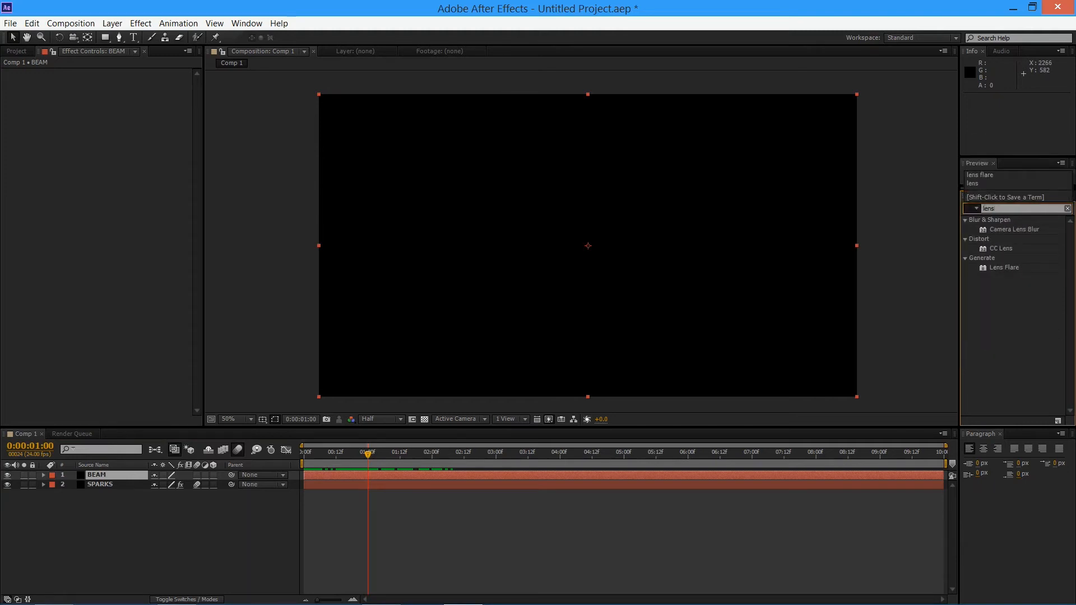
drag(1003, 267, 616, 229)
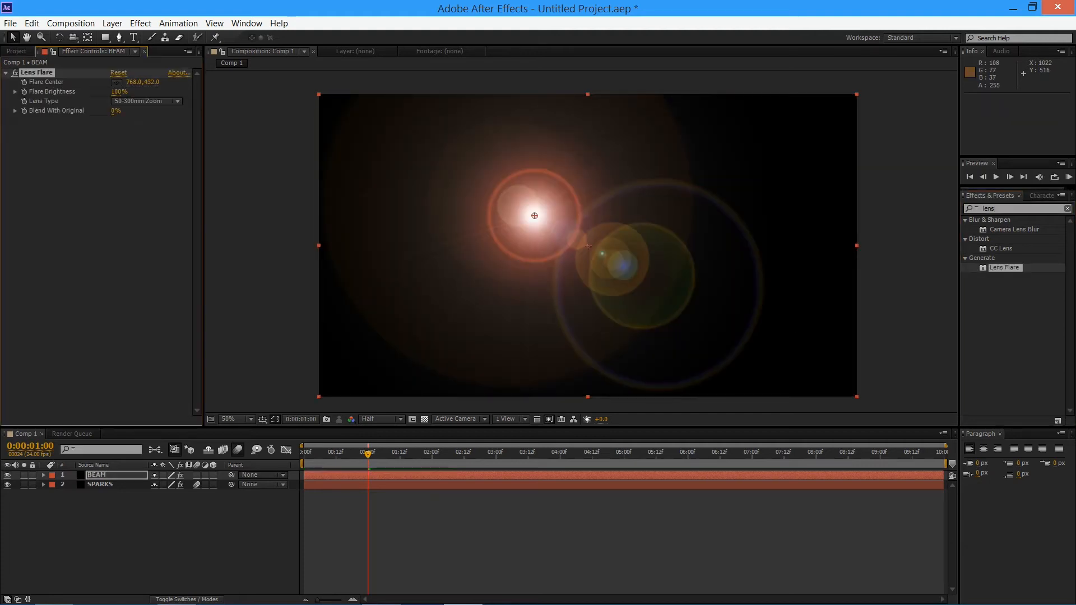
drag(535, 216, 700, 239)
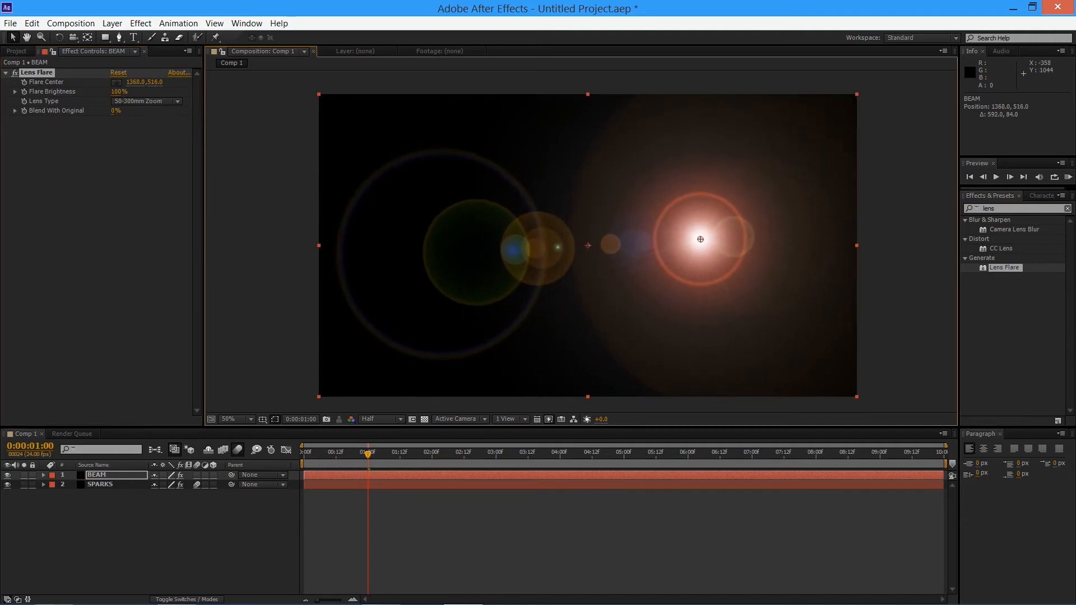
Set the BEAM layer's blending mode to Add, trying Screen for comparison
click(191, 599)
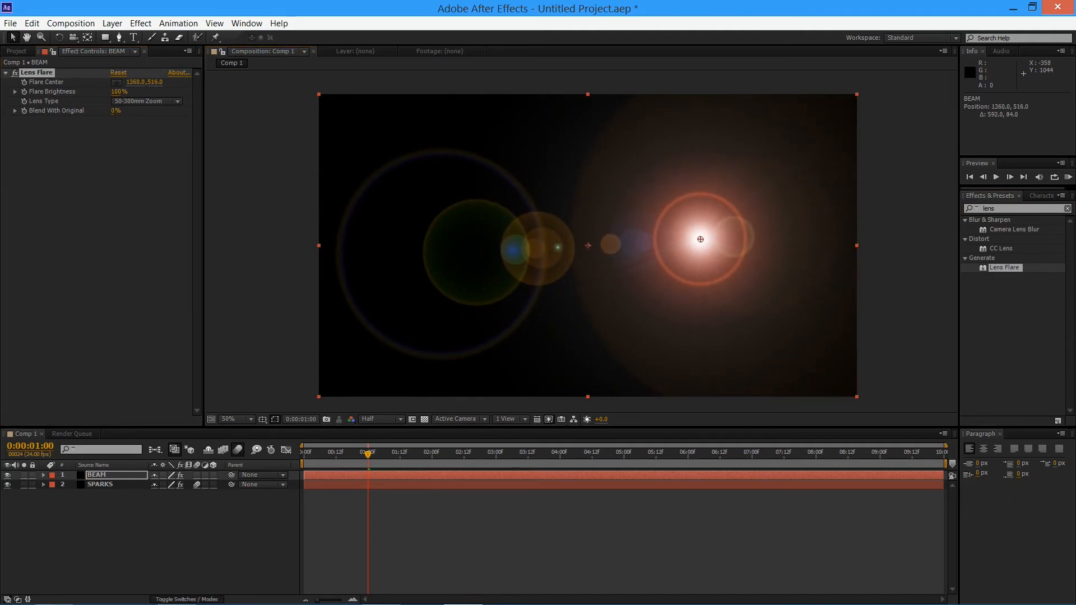
click(165, 474)
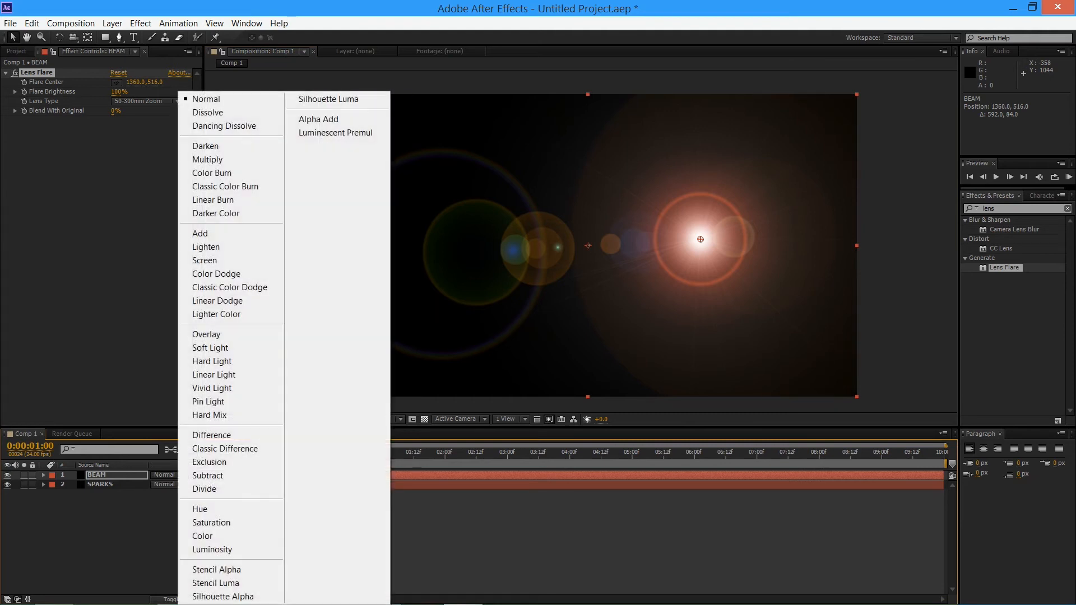
click(200, 233)
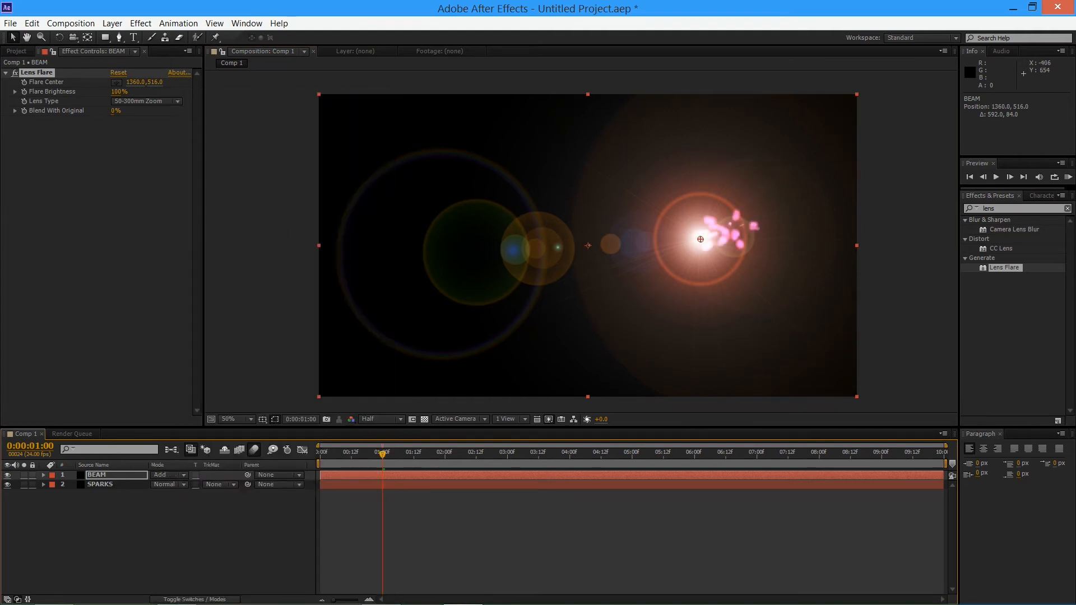
click(168, 474)
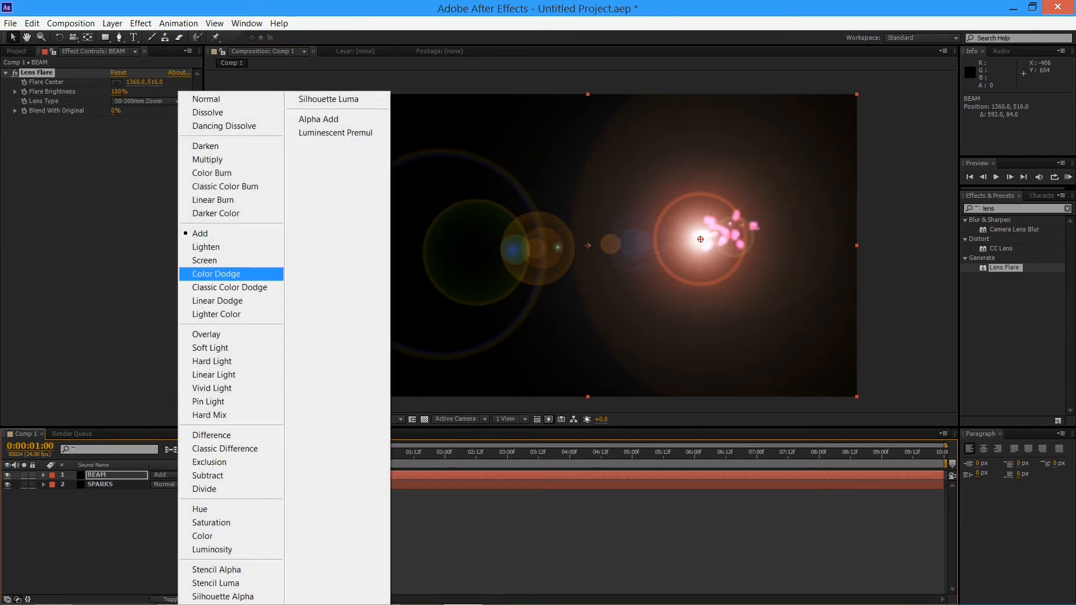
click(224, 260)
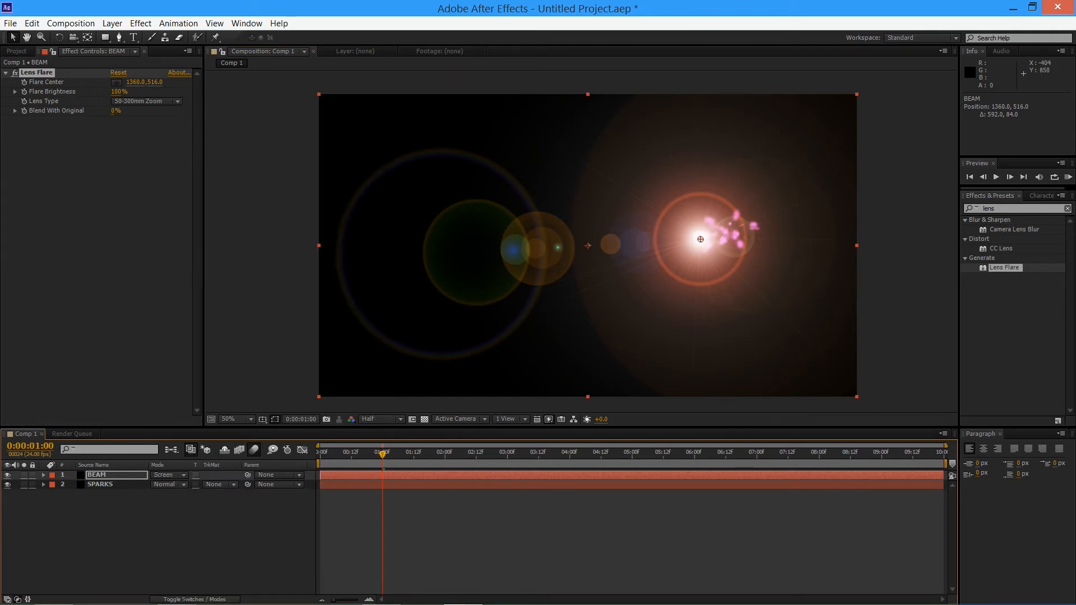
click(168, 475)
click(201, 233)
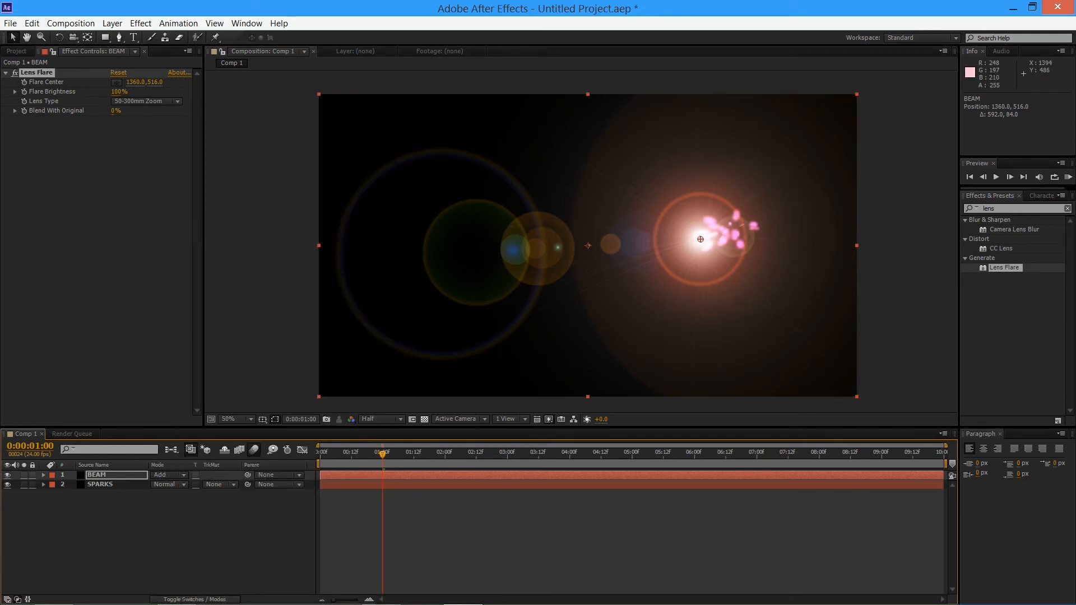
Move the flare center onto the middle of the spark burst at about 1456, 476 and scrub around 0:00:01:00
drag(700, 240, 727, 228)
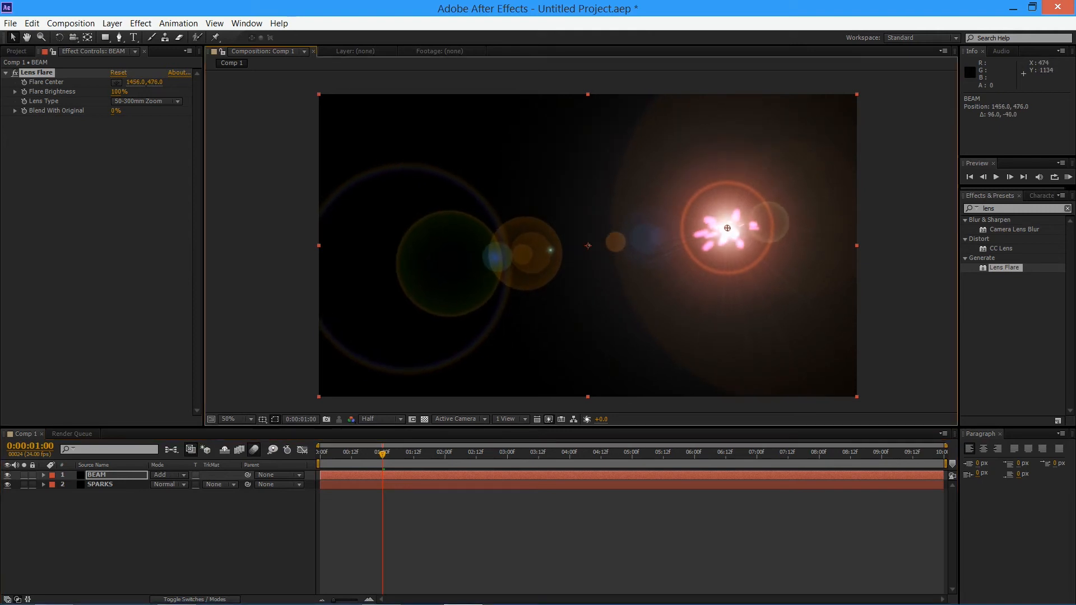
mouse_move(382, 454)
mouse_down()
mouse_move(403, 454)
mouse_move(382, 455)
mouse_up()
mouse_move(382, 454)
mouse_down()
mouse_move(413, 454)
mouse_move(382, 454)
mouse_up()
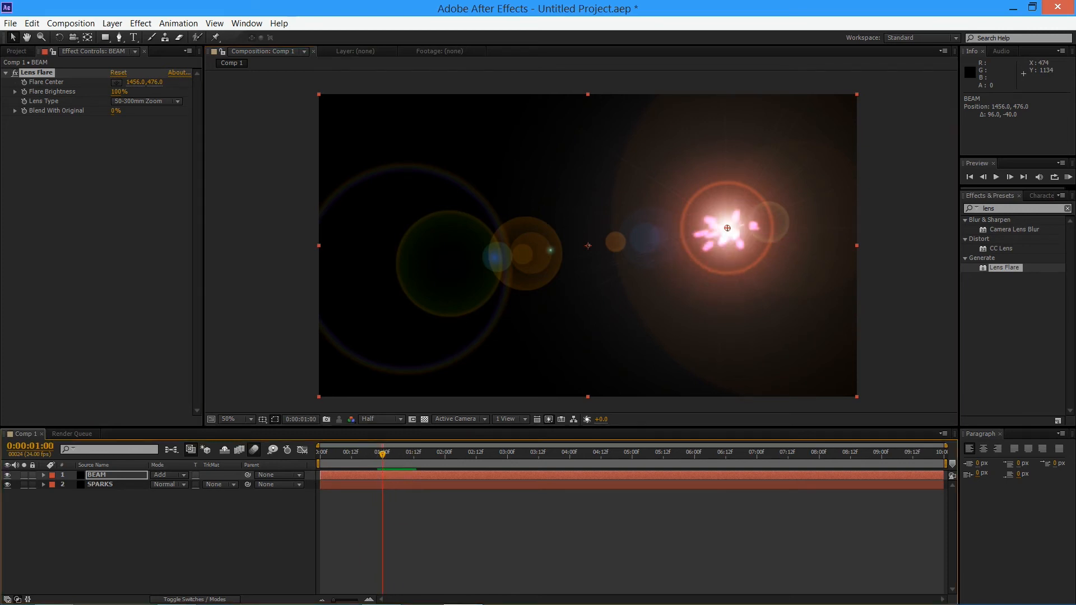
Reveal the SPARKS layer's Birth Rate keyframes in the timeline
click(97, 475)
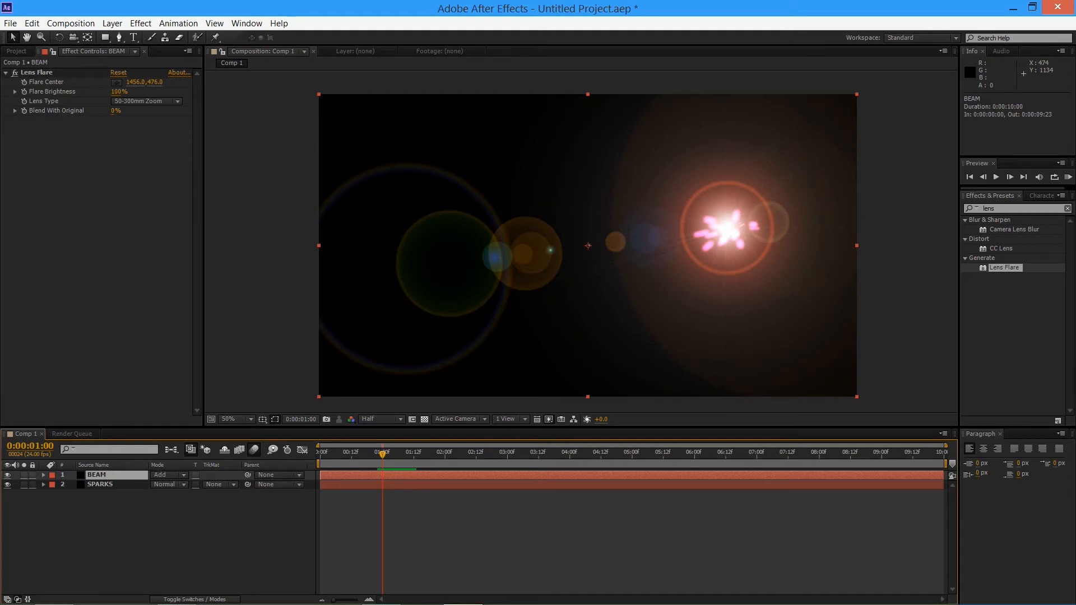
click(100, 485)
key(u)
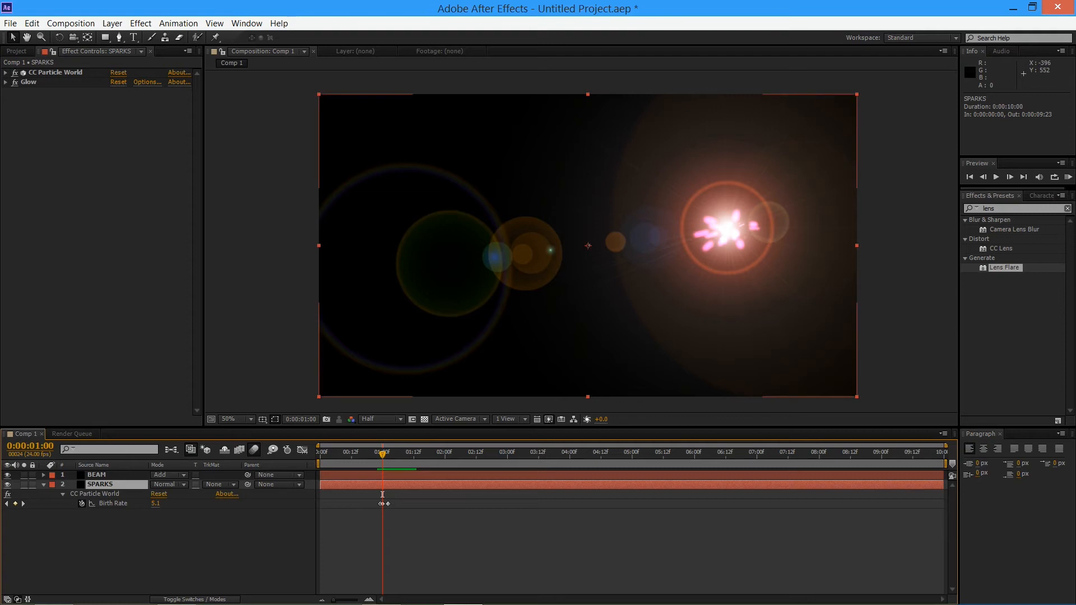
Keyframe the BEAM layer's Flare Brightness at 0% on the first Birth Rate keyframe, at 0:00:00:23
click(96, 475)
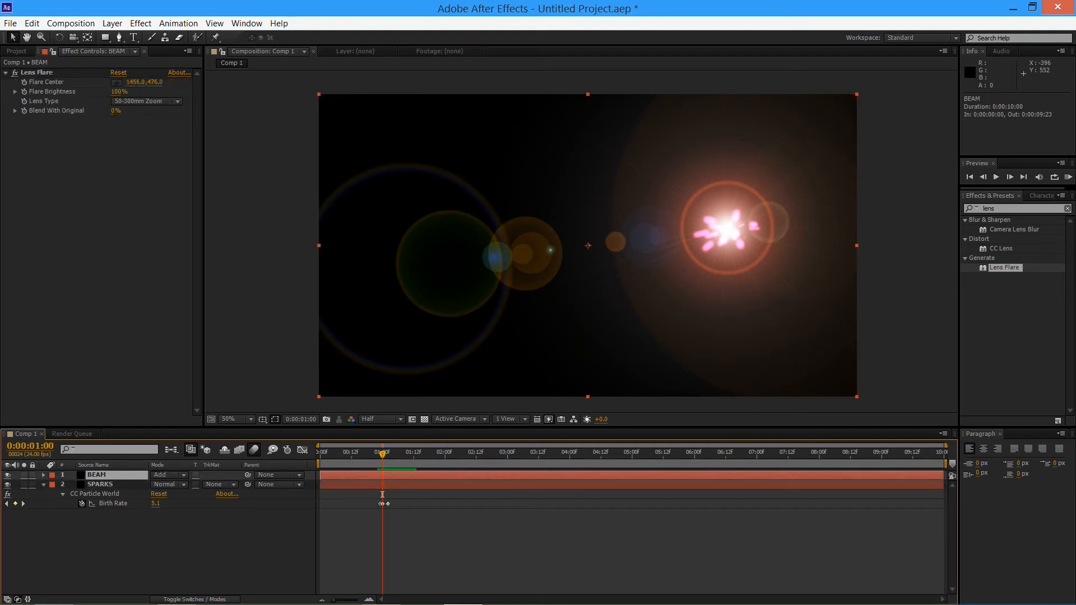
drag(382, 494, 380, 495)
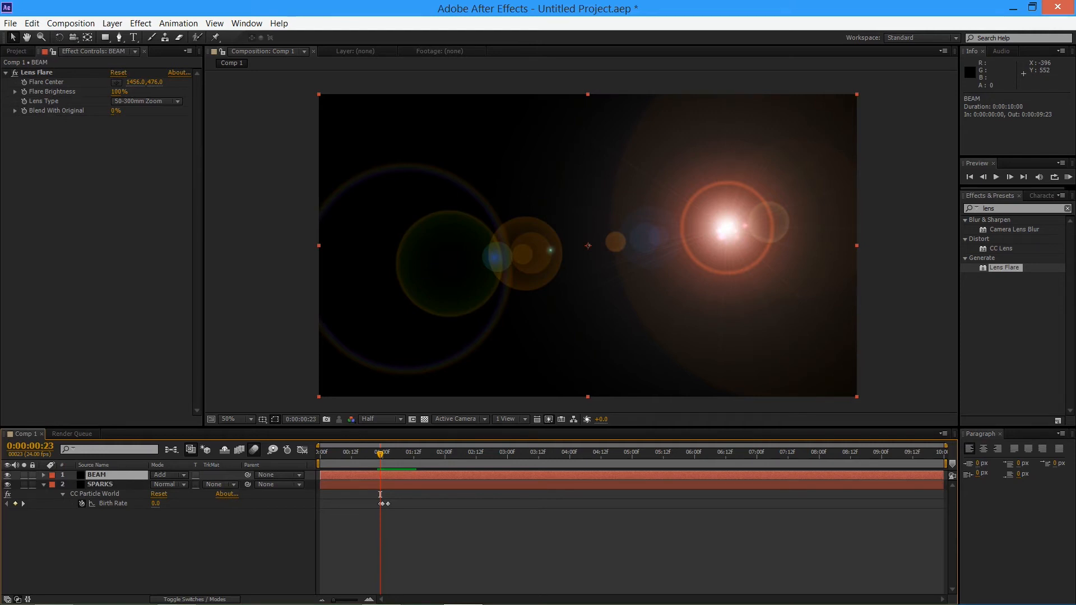
click(119, 91)
text(0)
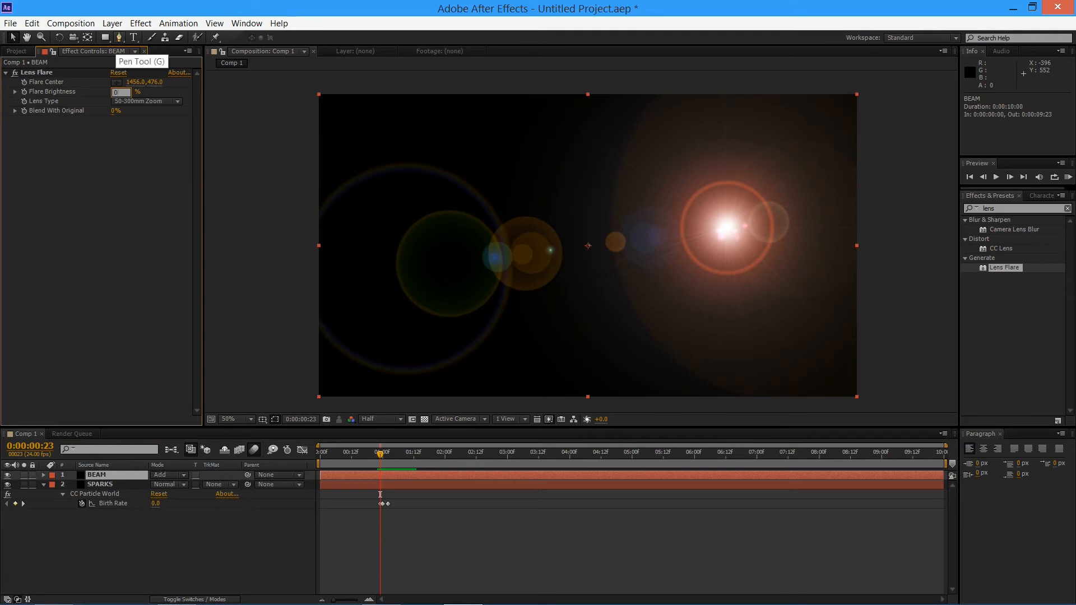
key(Return)
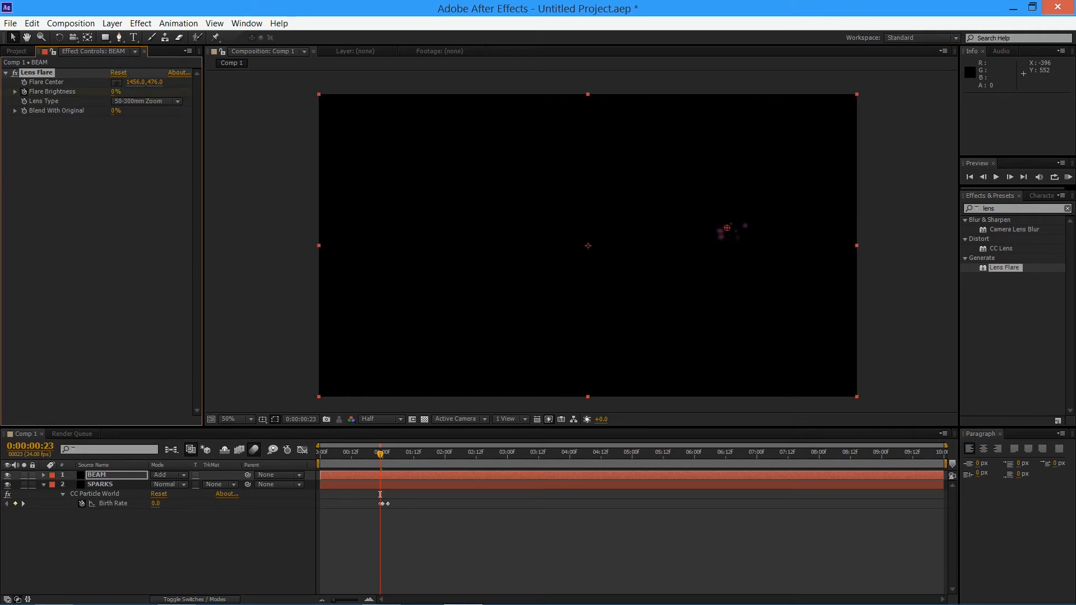
Reveal the BEAM layer's keyframes and set Flare Brightness to 100% at 0:00:01:00
drag(380, 494, 382, 494)
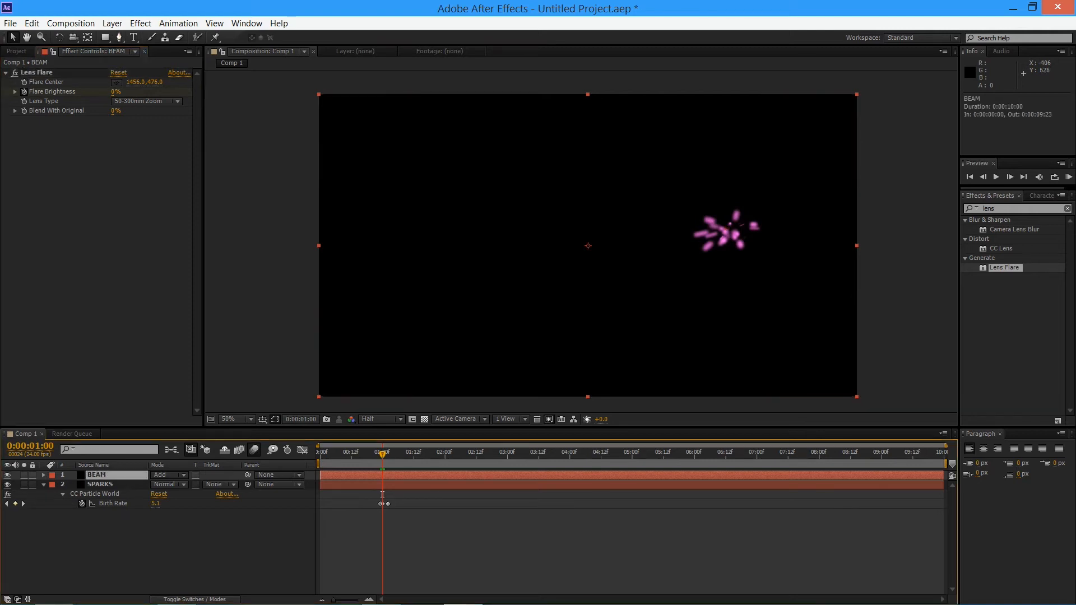
key(u)
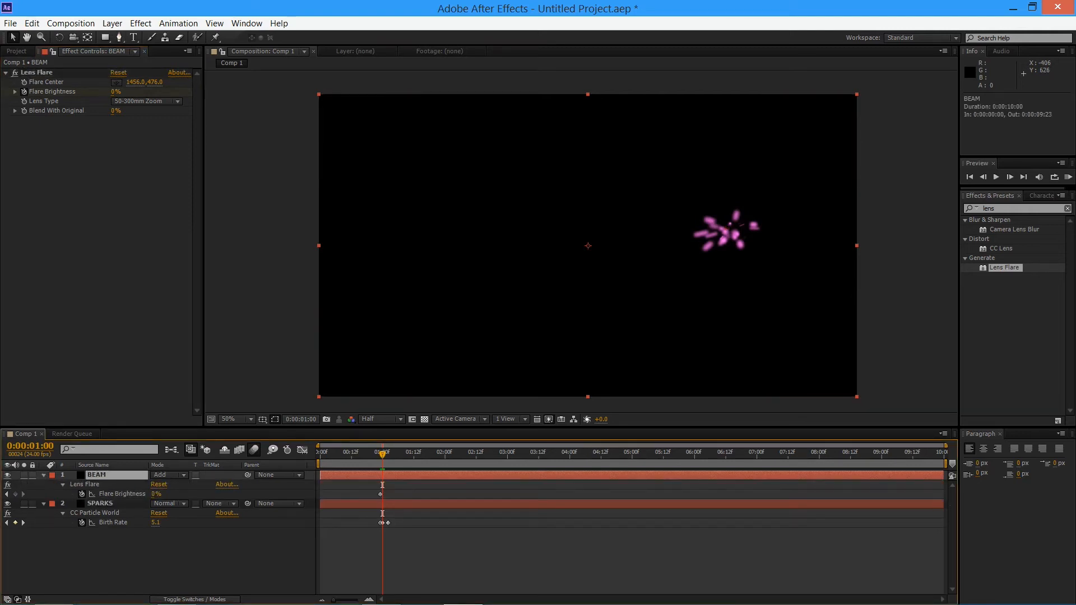
click(115, 92)
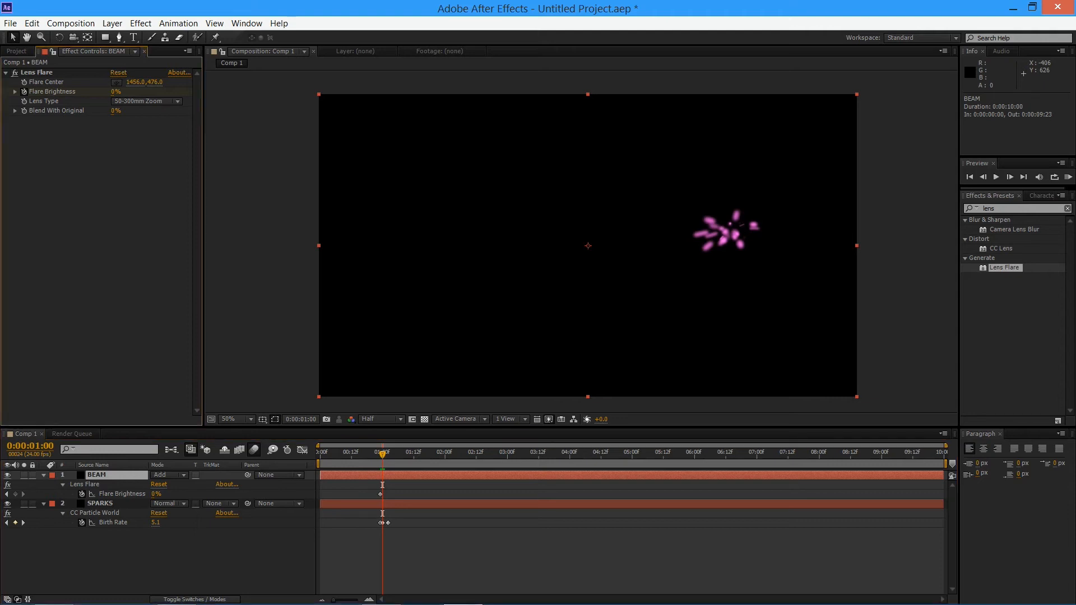
click(115, 92)
key(Return)
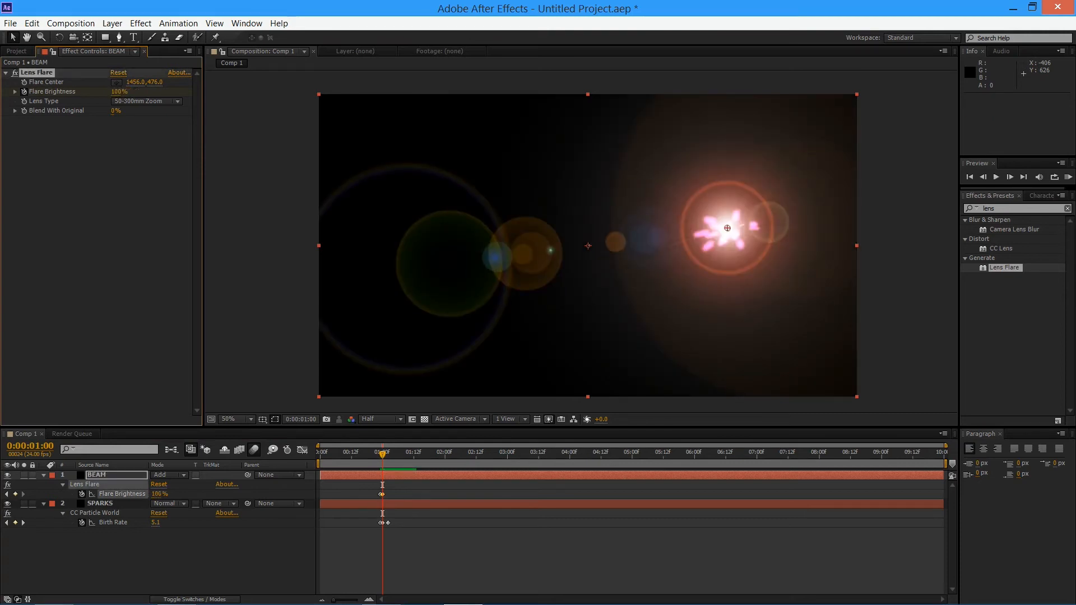
Go two frames forward to 0:00:01:02 and set Flare Brightness to 0%
key(Page_Down)
key(Page_Down)
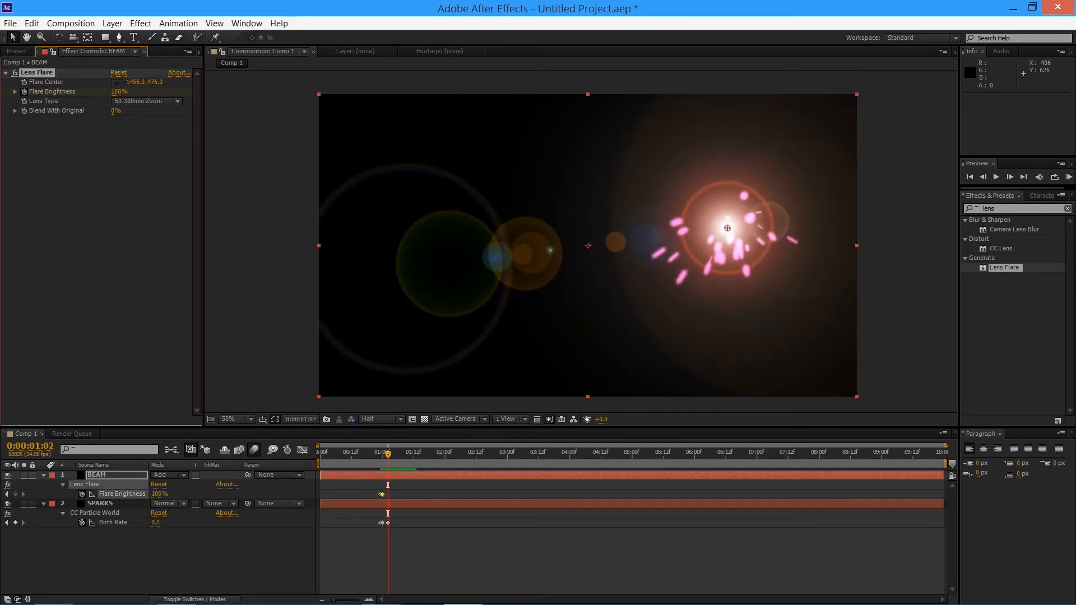
click(119, 92)
text(0)
key(Return)
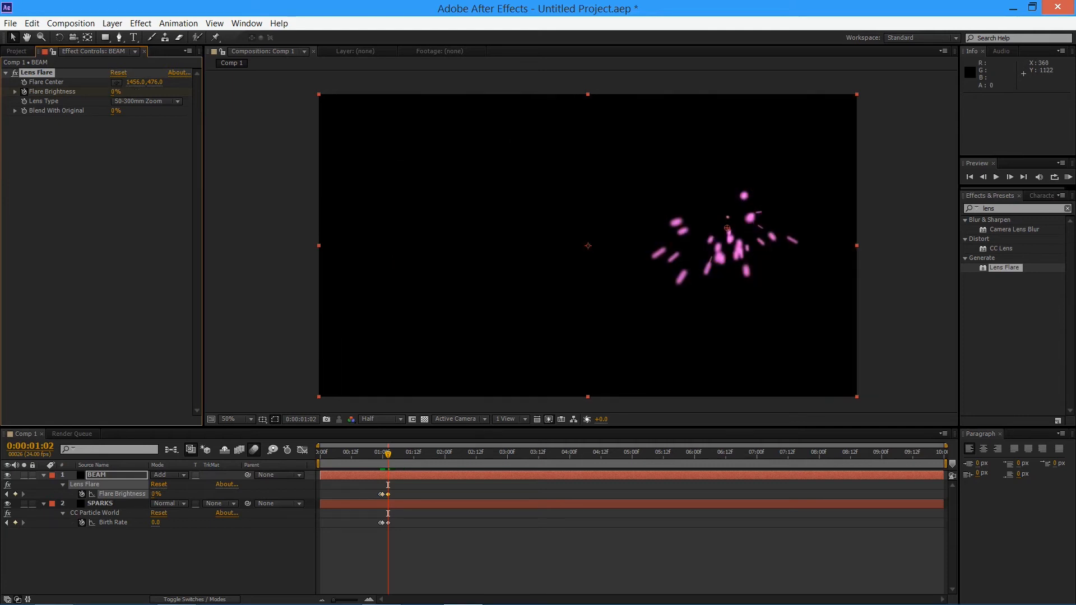
Preview the flare and spark burst from the start of the composition
drag(387, 453, 320, 453)
key(space)
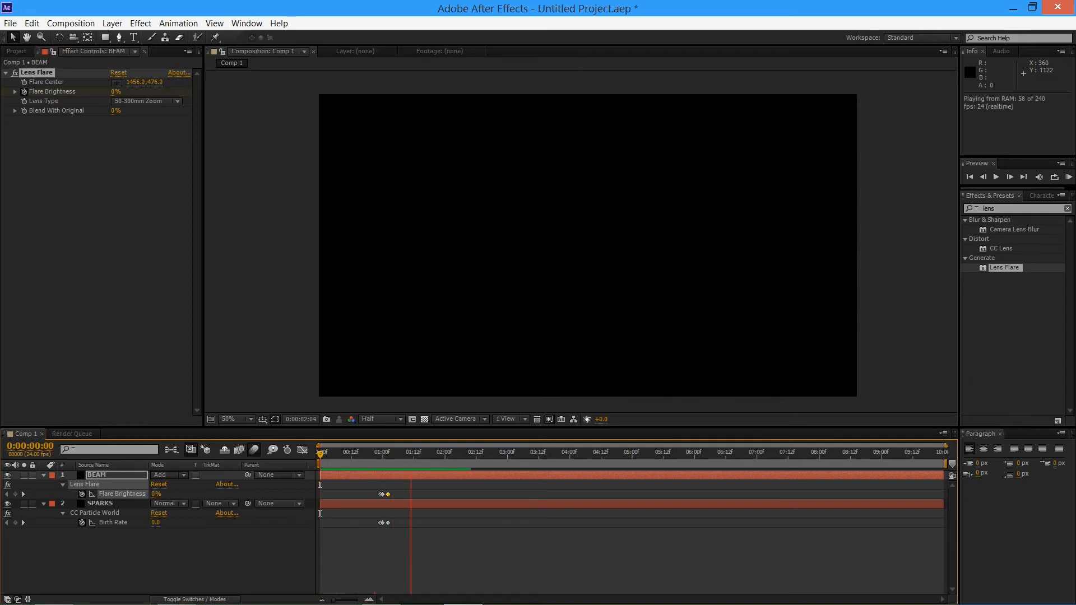
key(space)
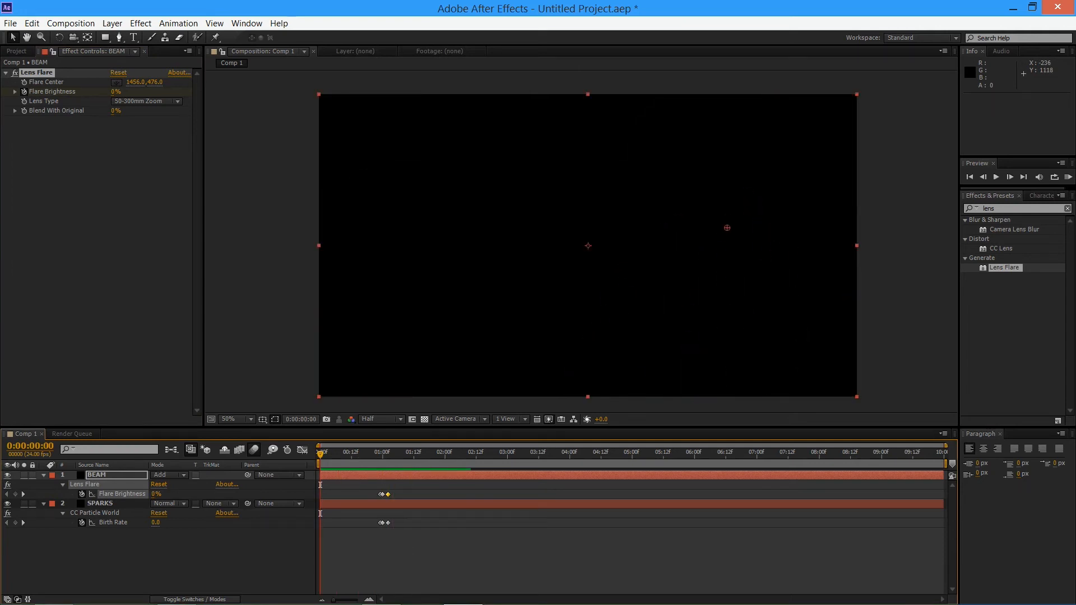
Move the last Flare Brightness keyframe to about 0:00:01:05 and preview the slower fade from 0:00:00:05
drag(388, 494, 395, 494)
key(space)
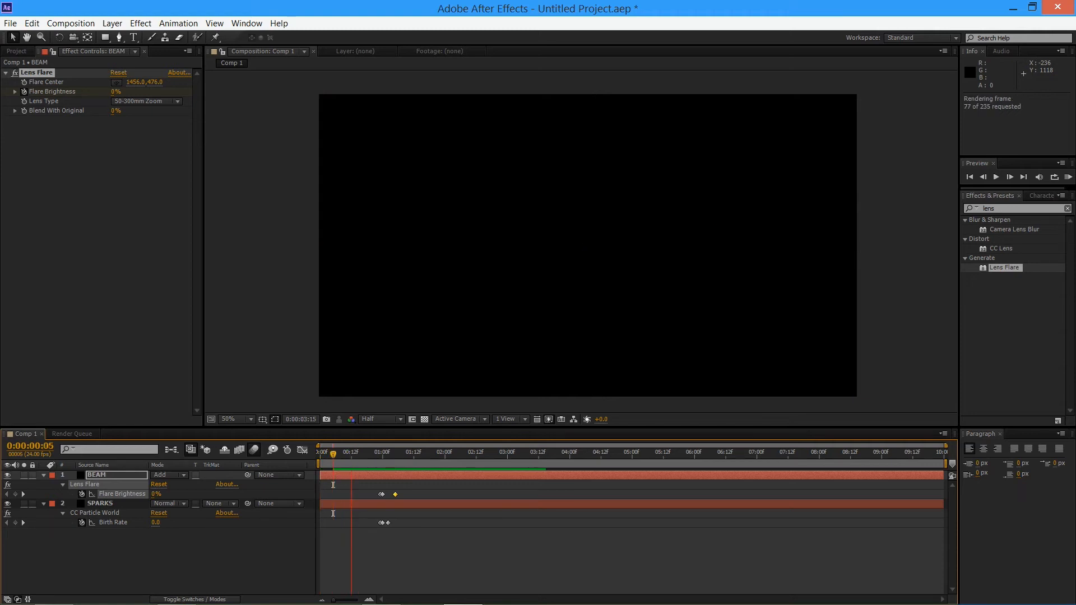
key(space)
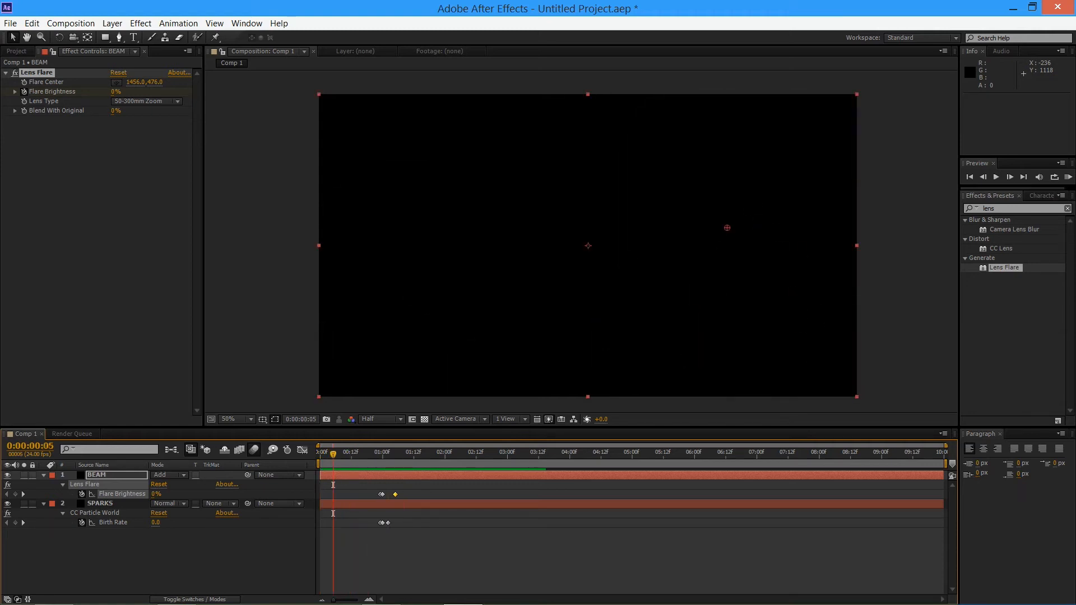
Preview the slower flare fade and spark burst from 0:00:00:19
drag(332, 454, 382, 453)
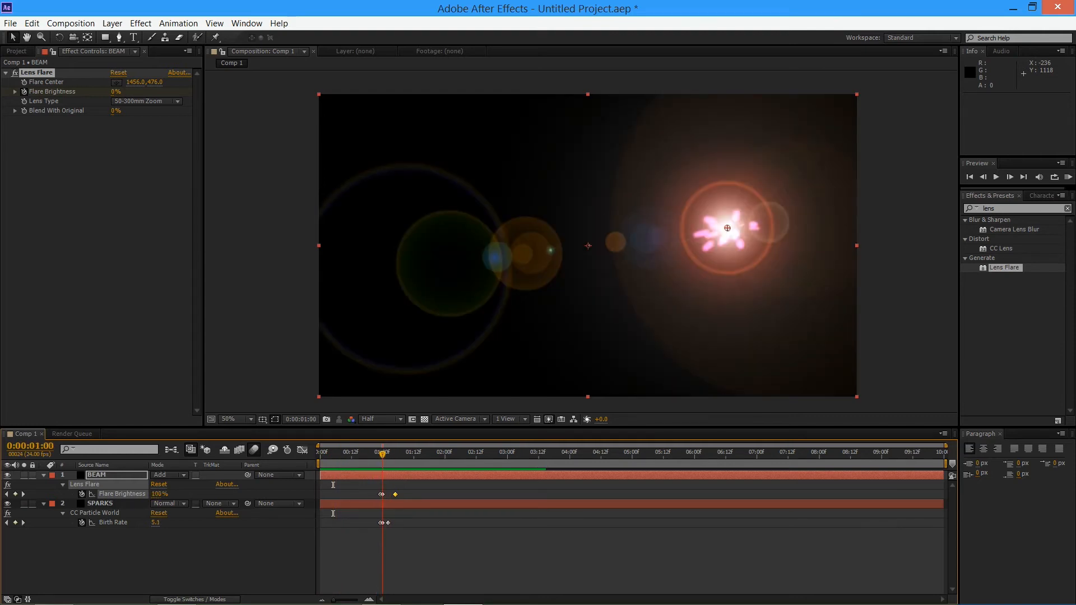
key(Page_Up)
key(Page_Up)
key(Page_Up)
key(Page_Up)
key(Page_Up)
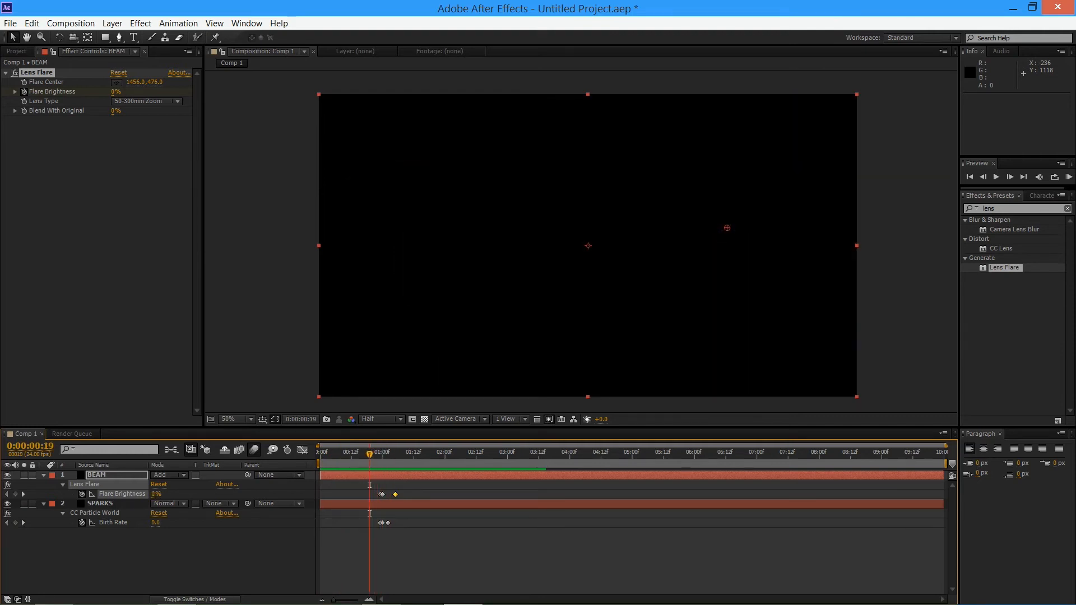
key(KP_0)
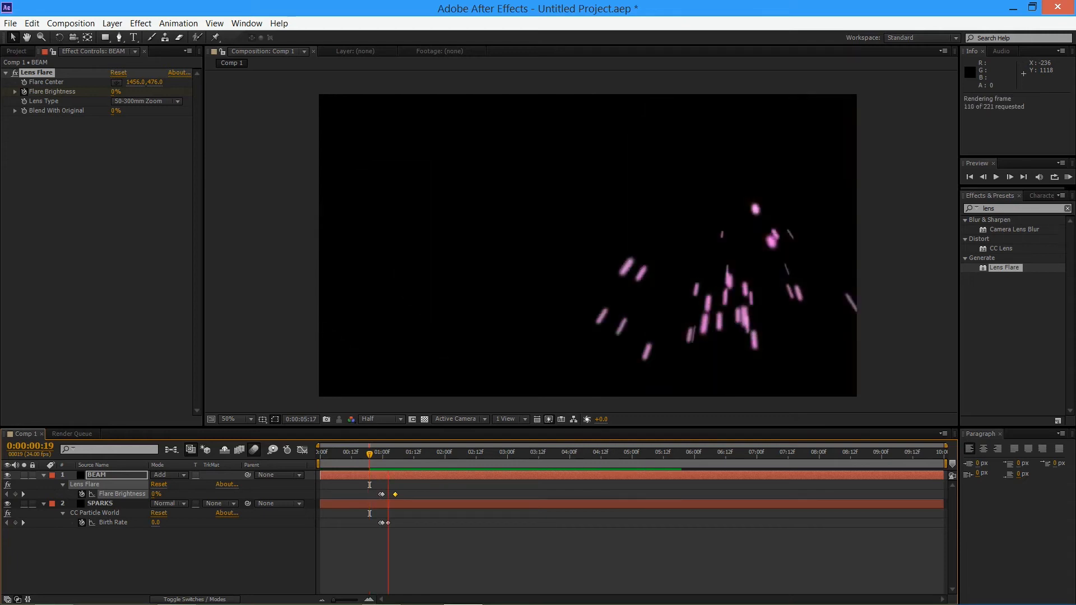
key(space)
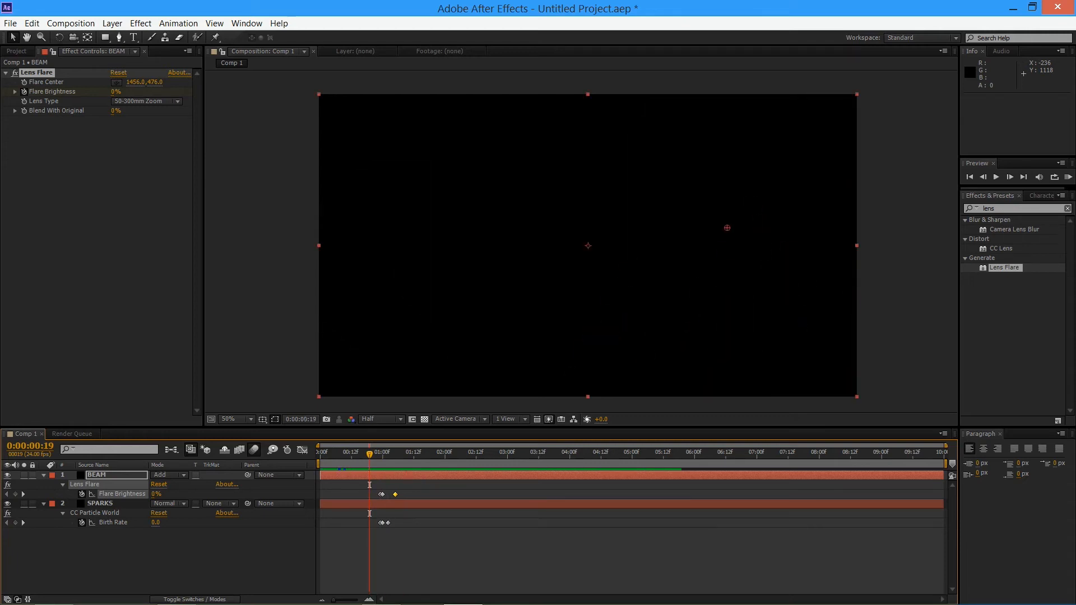
Create a new composition-size black solid named LIGHTNING with the time indicator at the start of the composition
key(Home)
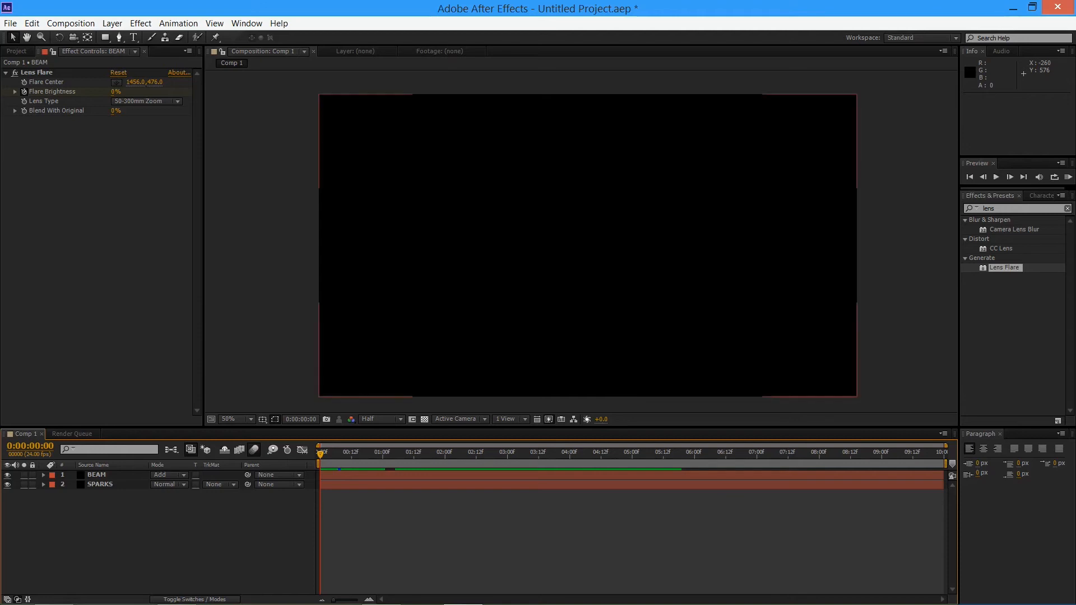
click(112, 23)
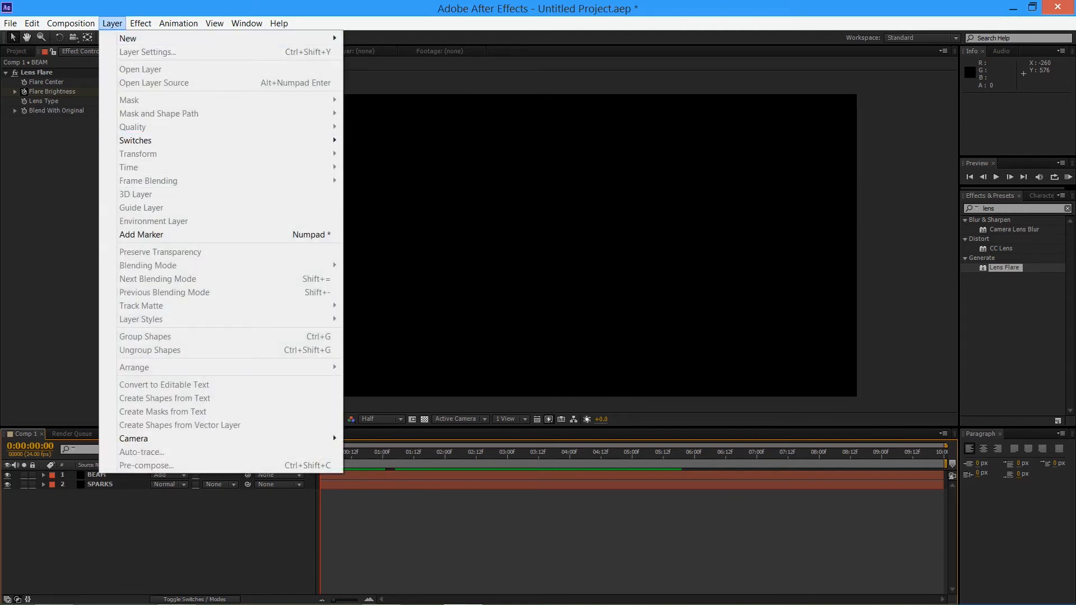
mouse_move(134, 38)
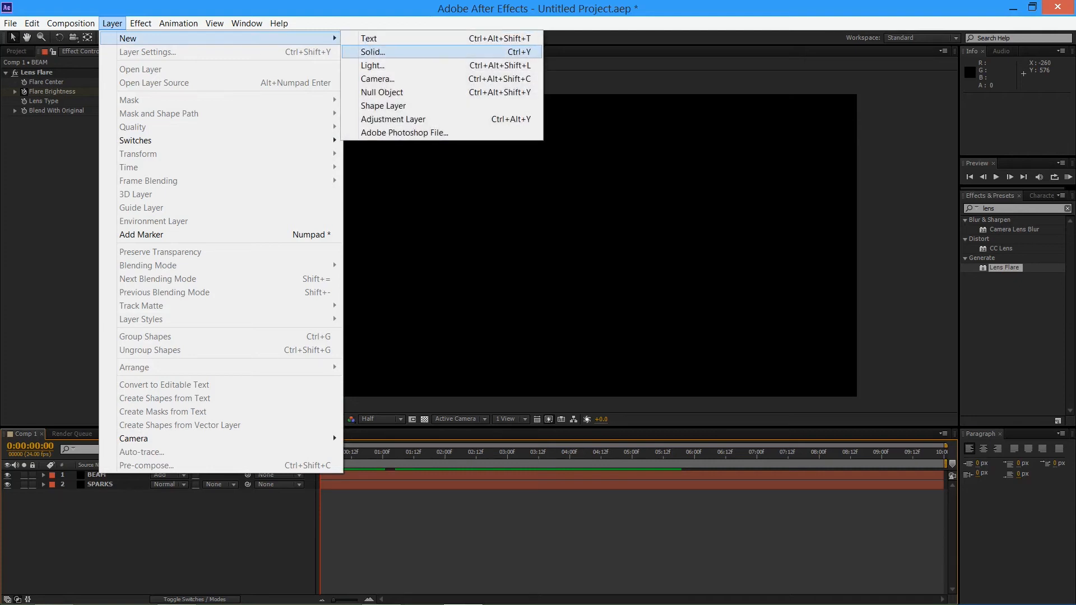
click(373, 52)
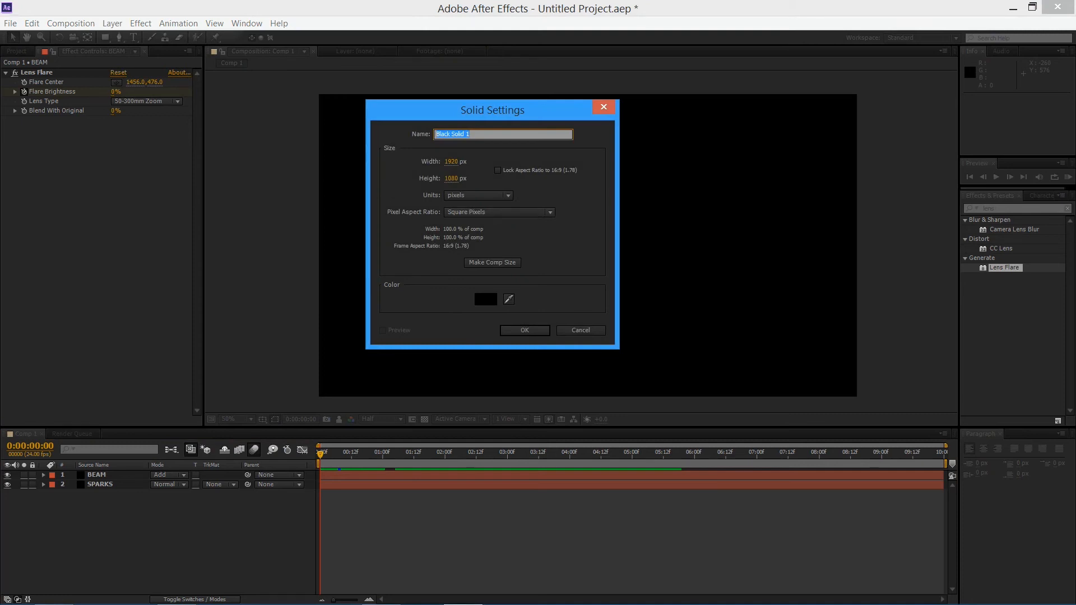
text(LIGHTNING)
key(Tab)
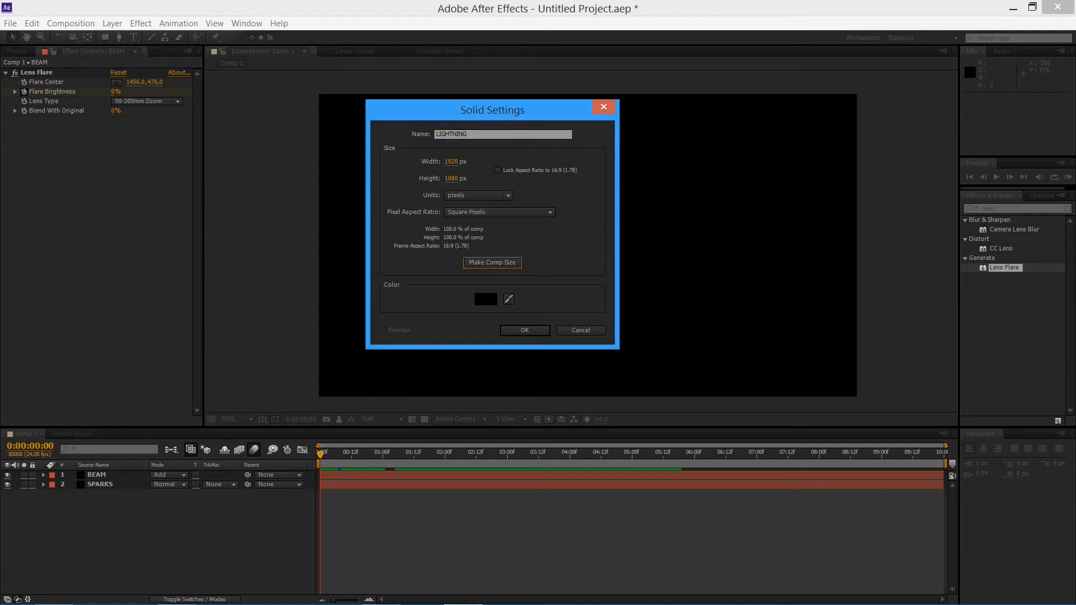
key(Return)
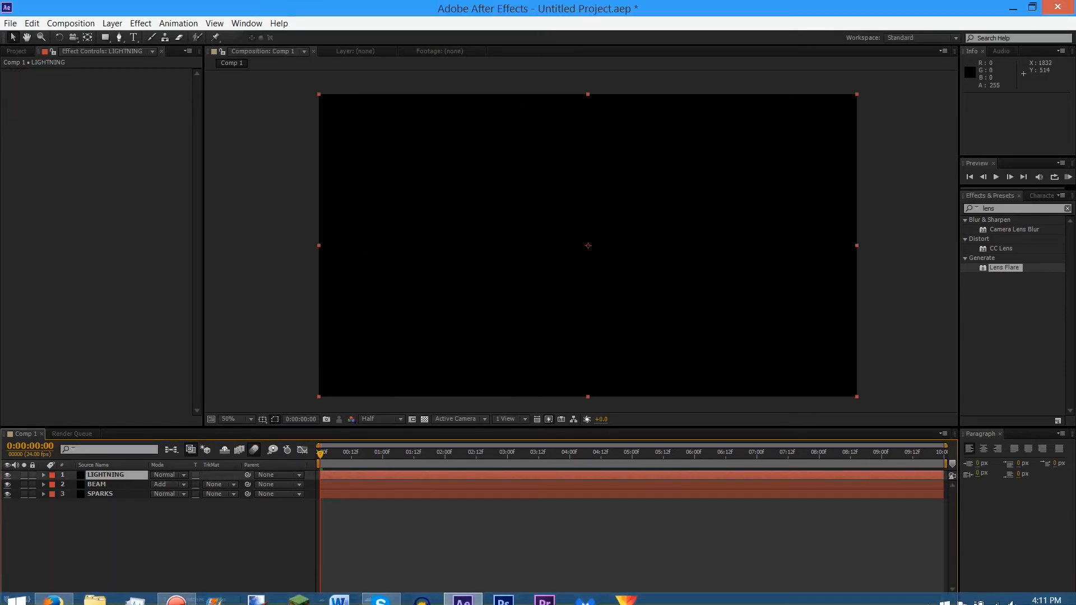
Replace the effects search term with "lightning"
click(999, 208)
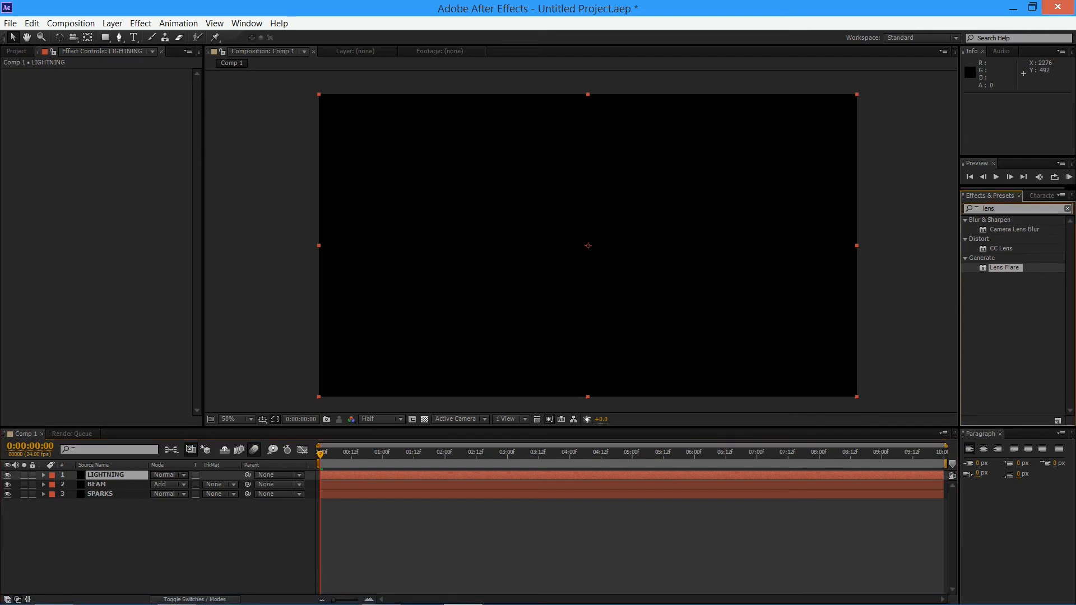
drag(999, 208, 984, 208)
key(BackSpace)
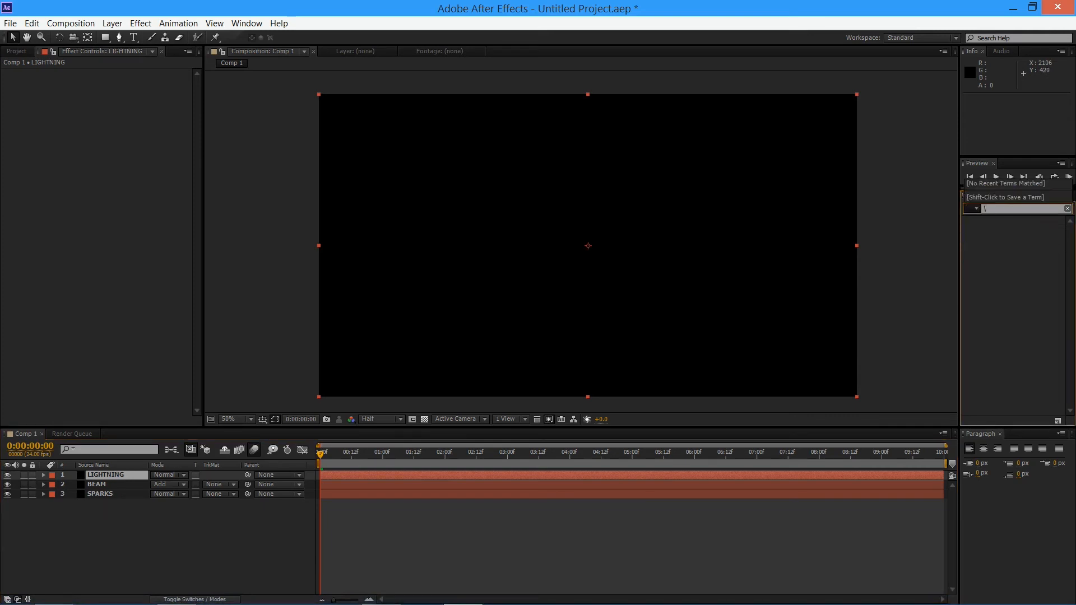
text(ig)
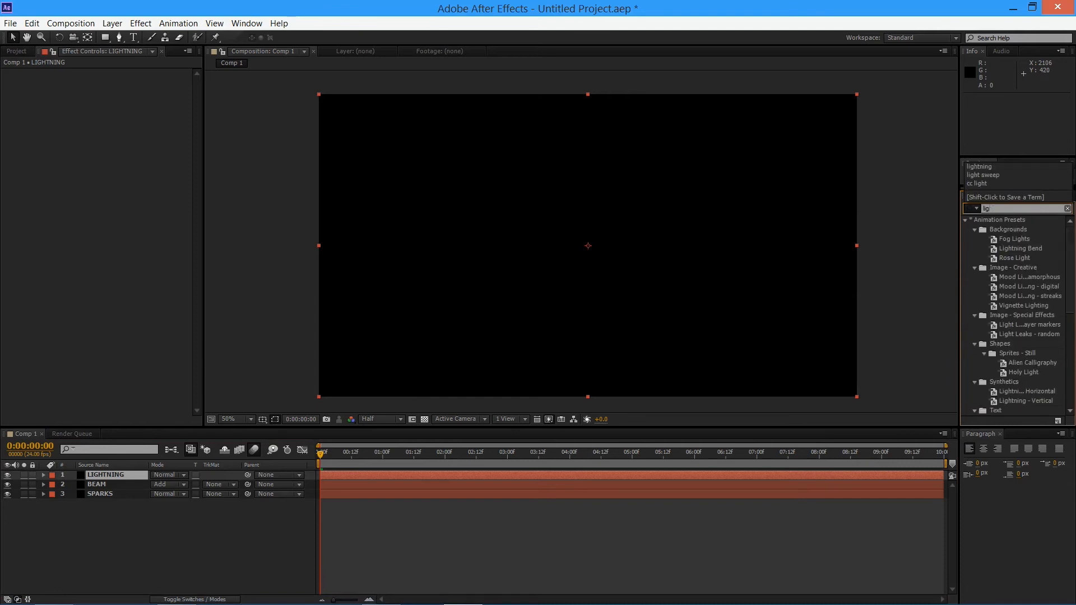
text(htning)
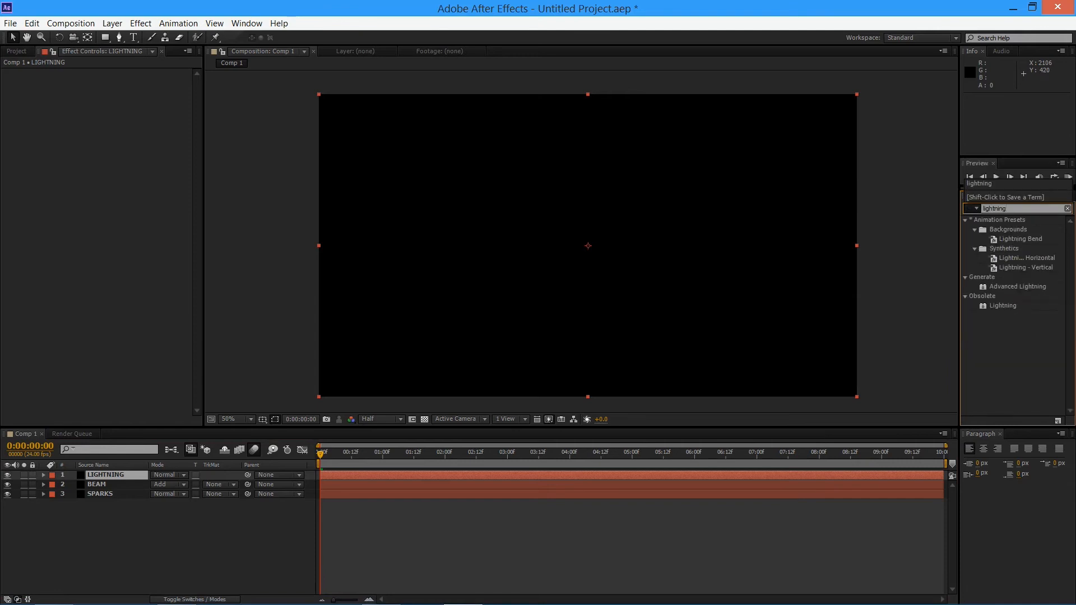
Try the obsolete Lightning effect on the LIGHTNING layer with start point 694,810 and 19 segments, and undo it all
drag(1002, 306, 112, 196)
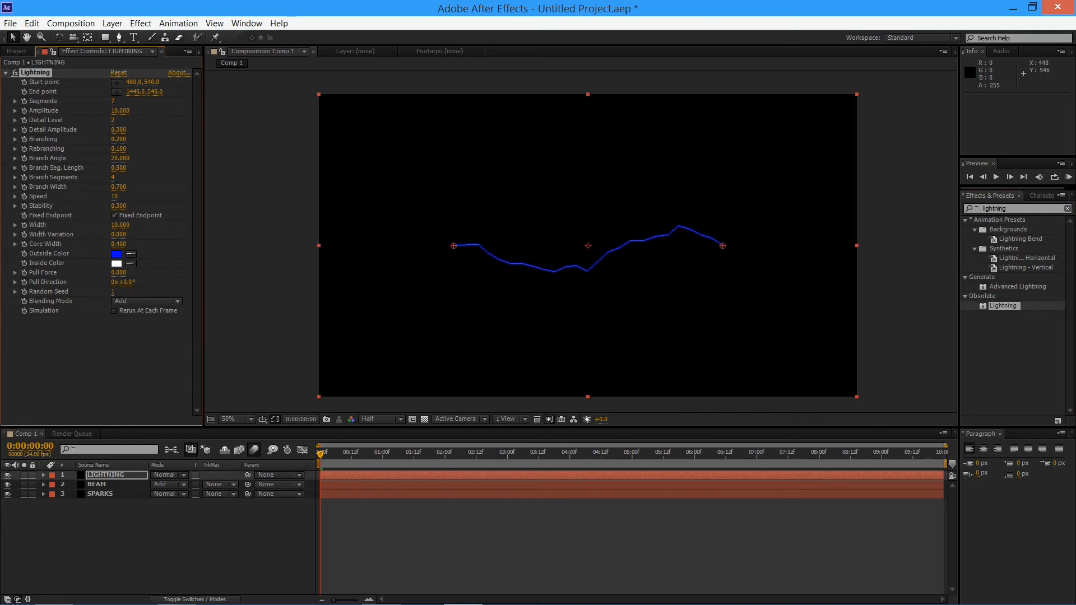
drag(454, 246, 513, 321)
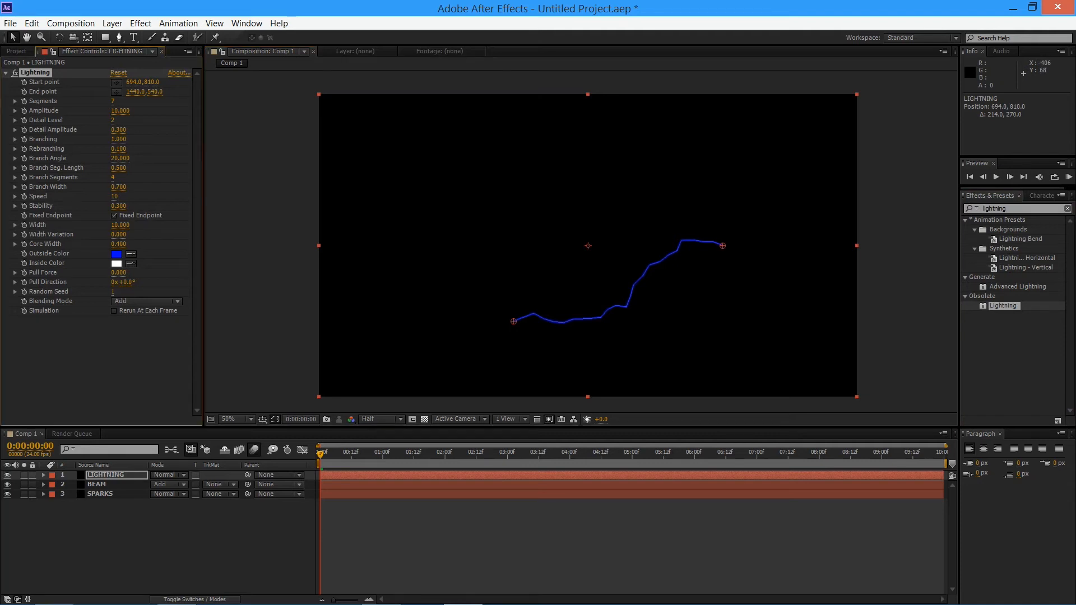
drag(112, 101, 120, 101)
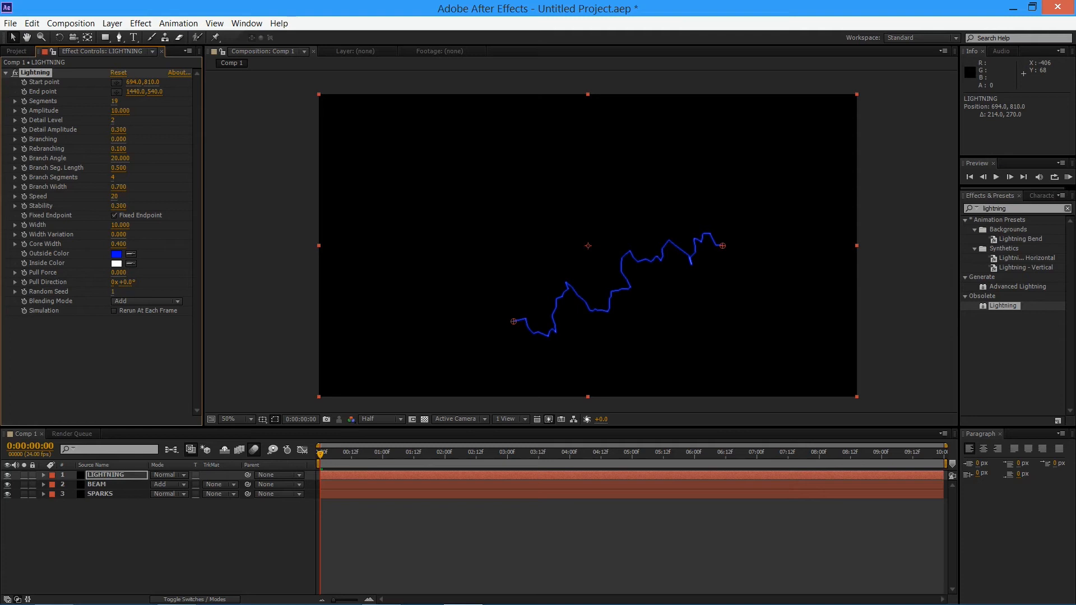
key(ctrl+z)
key(ctrl+z)
key(ctrl+z)
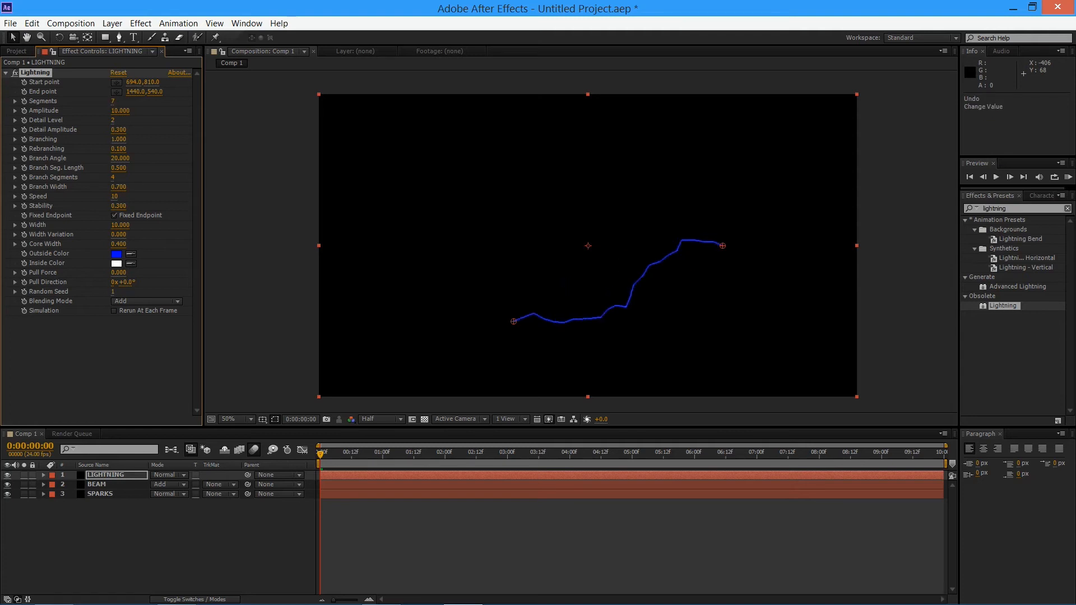
key(ctrl+z)
key(ctrl+z)
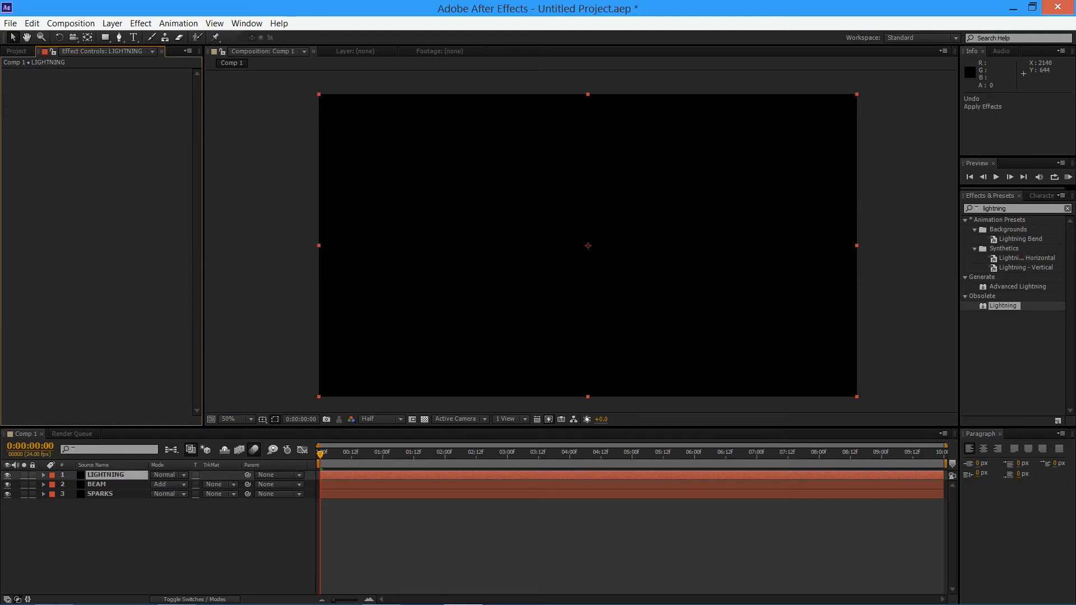
Apply Advanced Lightning to the LIGHTNING layer and, at 0:00:01:00, set its Origin to about 1440,478 and Direction to about 692,612
drag(1017, 286, 633, 389)
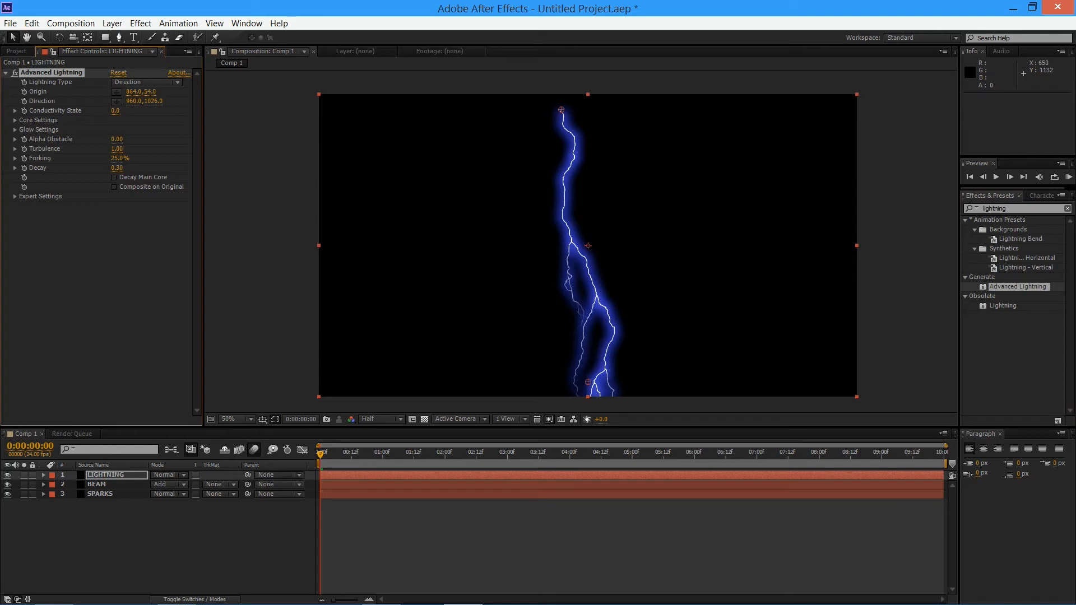
drag(320, 455, 383, 455)
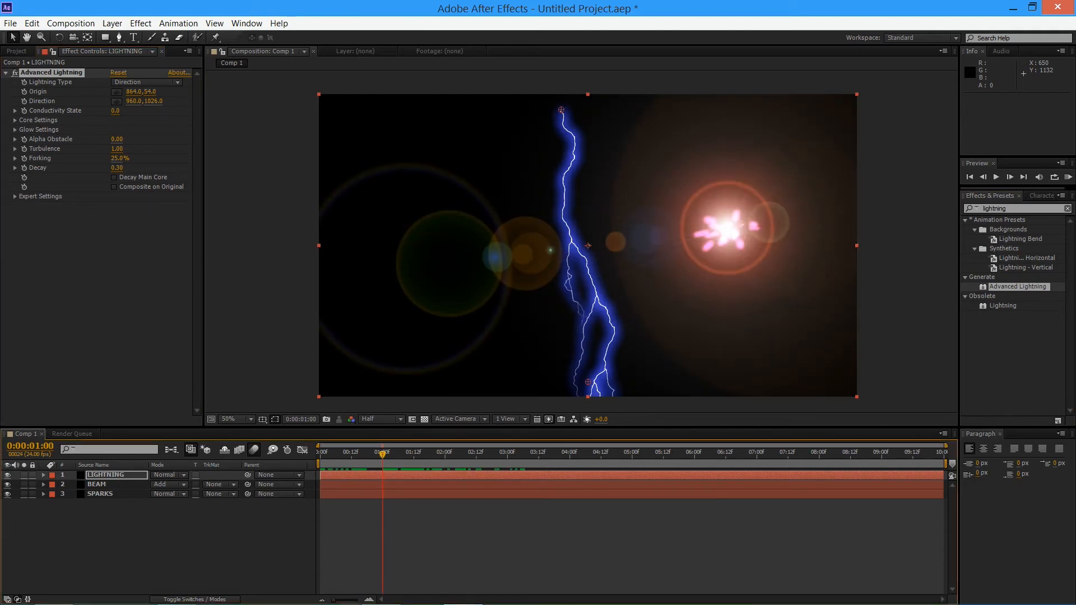
drag(559, 109, 722, 229)
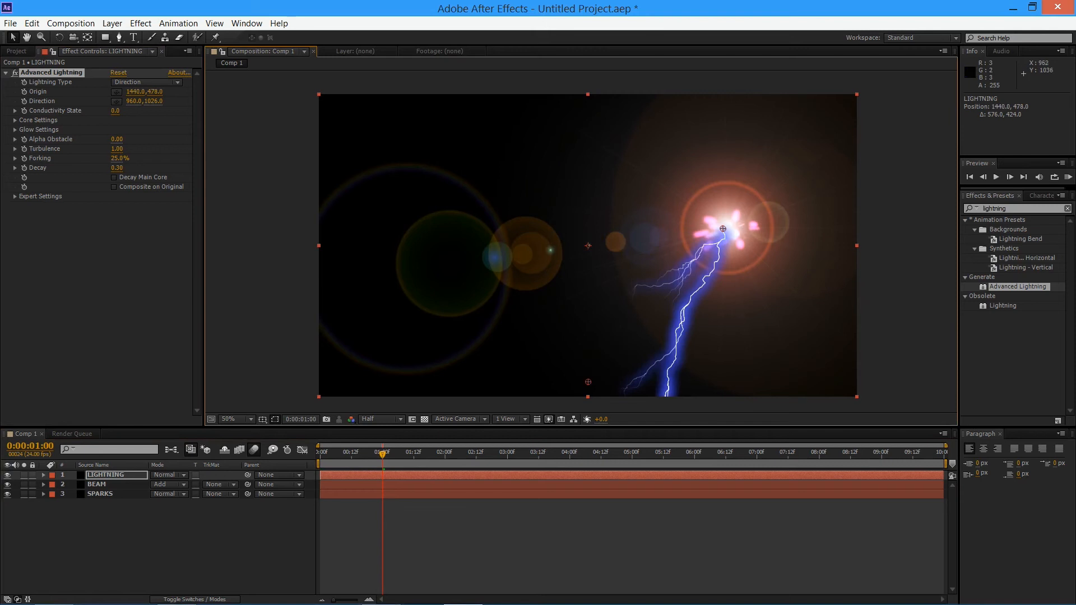
drag(585, 385, 512, 267)
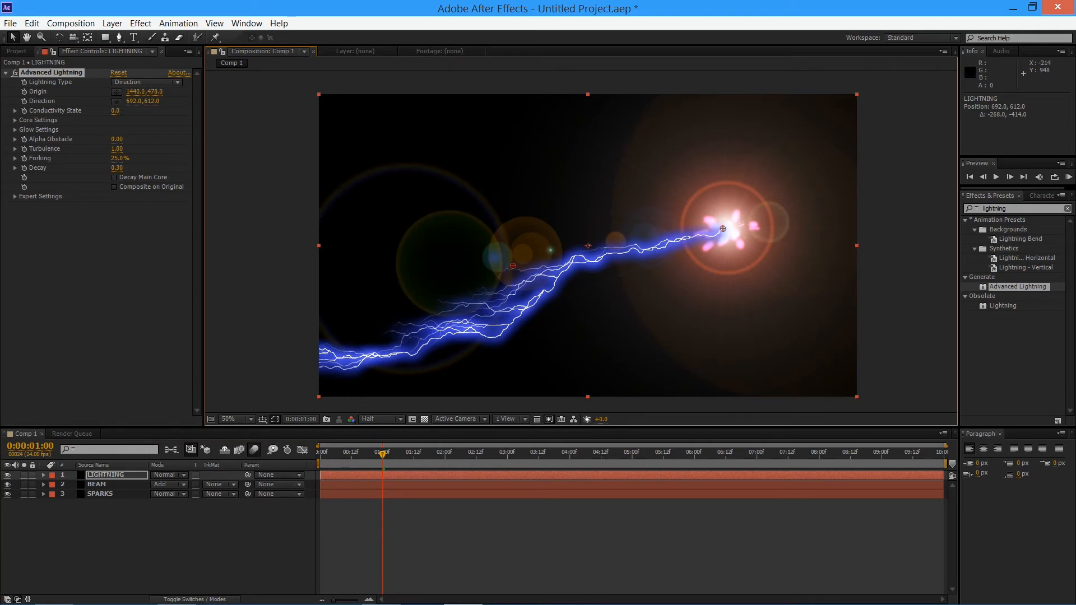
Move the LIGHTNING layer below BEAM and make the bolt a Two-Way Strike with its Direction at about 68,1008
drag(107, 475, 107, 489)
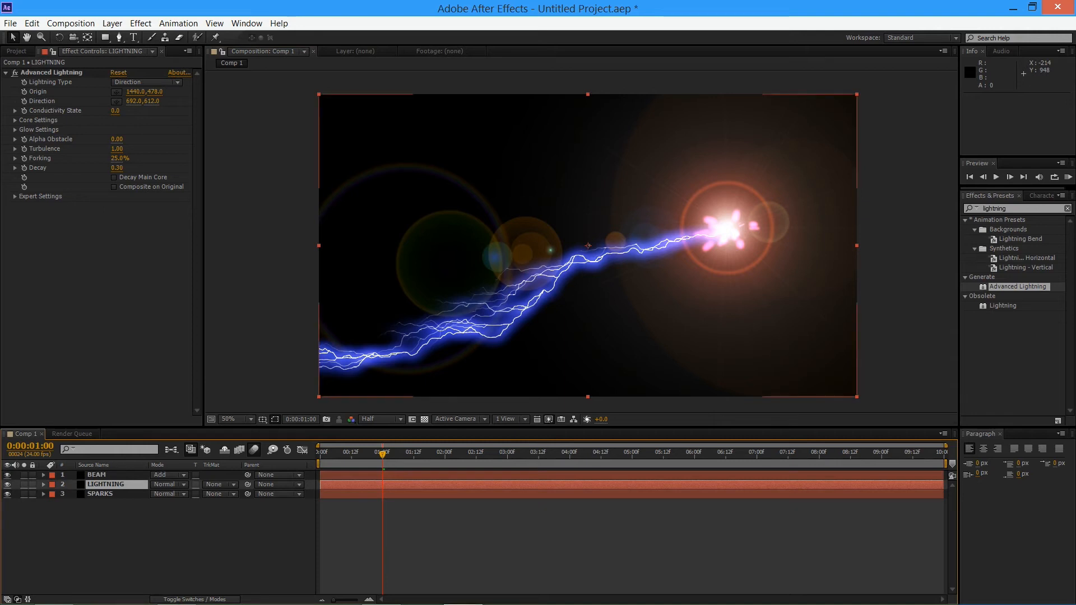
click(147, 82)
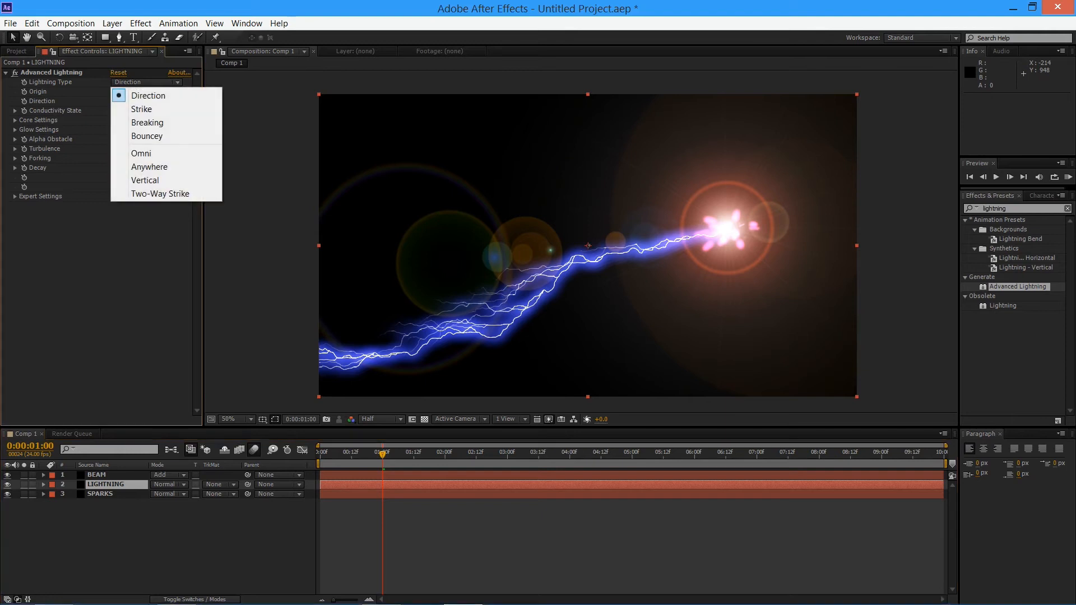
click(160, 193)
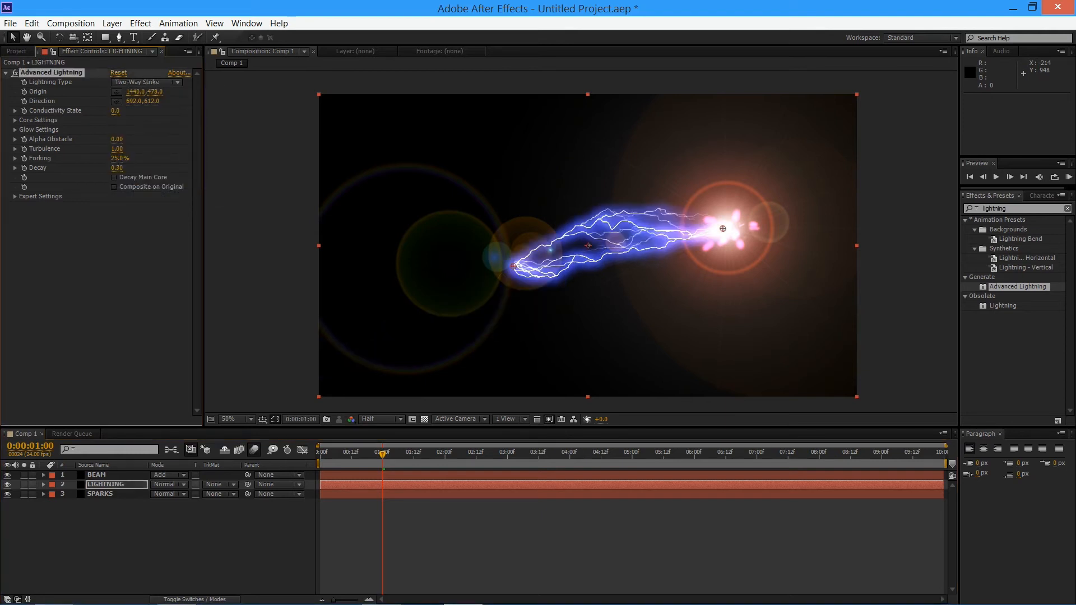
drag(513, 266, 338, 378)
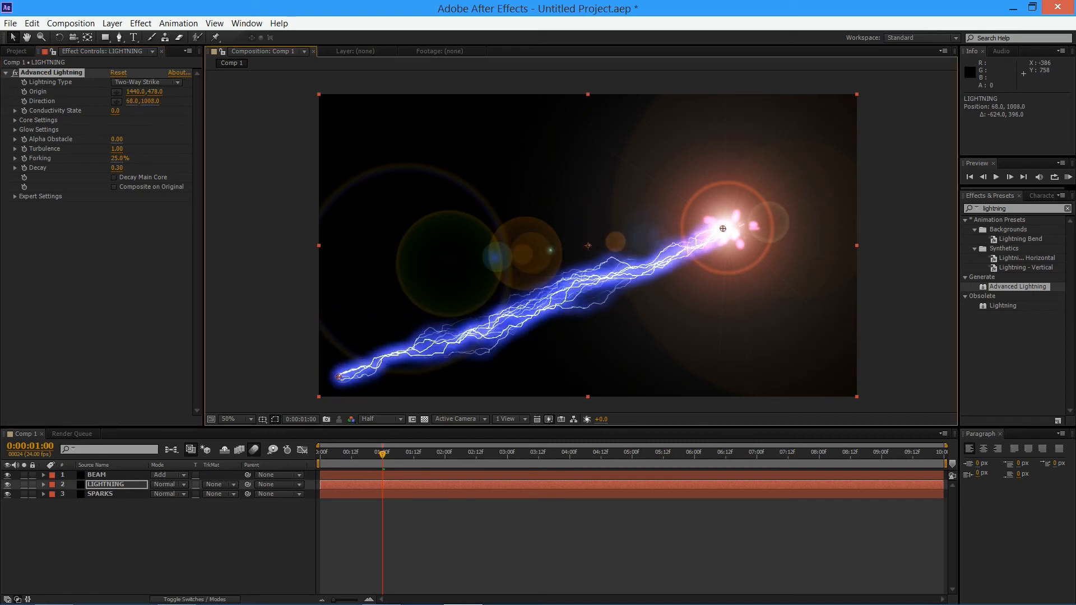
Preview the lightning with Forking reduced to 15%, and lower Forking to 4% at 0:00:01:00
mouse_move(118, 159)
mouse_down()
mouse_move(103, 158)
mouse_move(114, 158)
mouse_up()
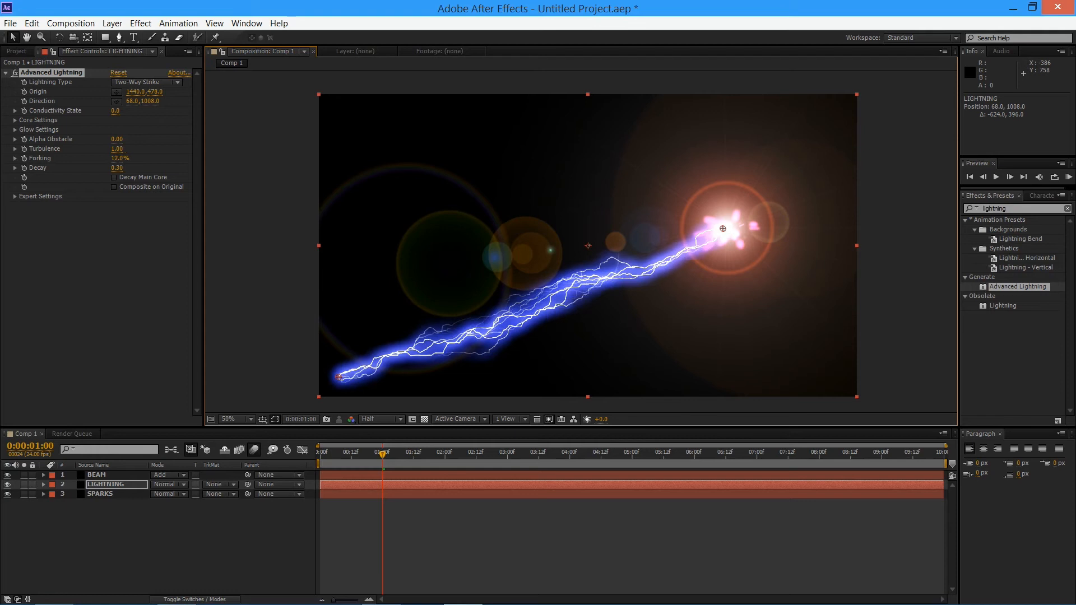
key(space)
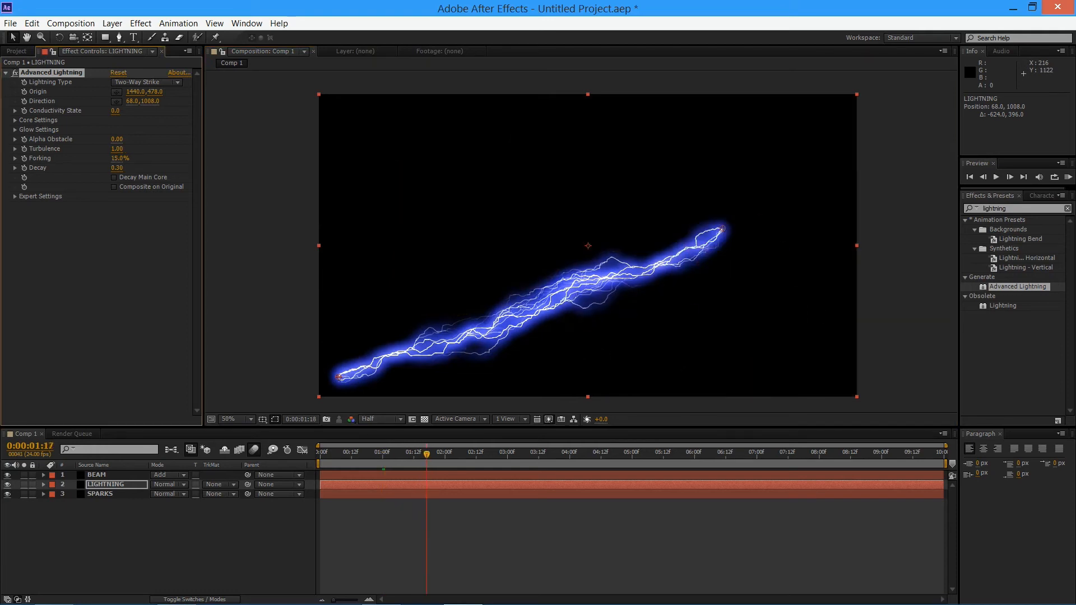
drag(391, 454, 382, 453)
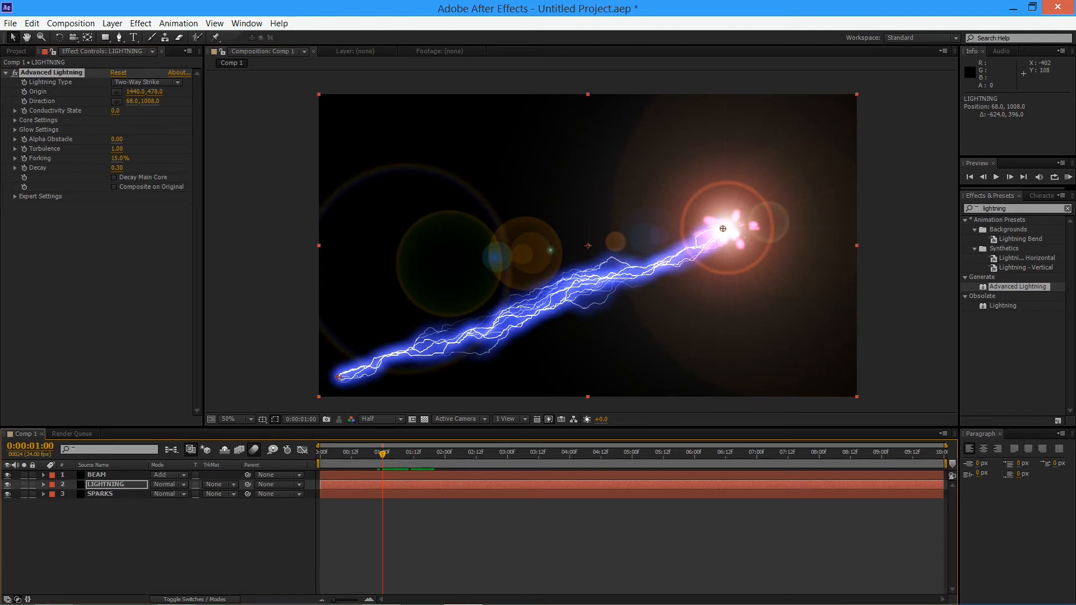
drag(114, 159, 108, 158)
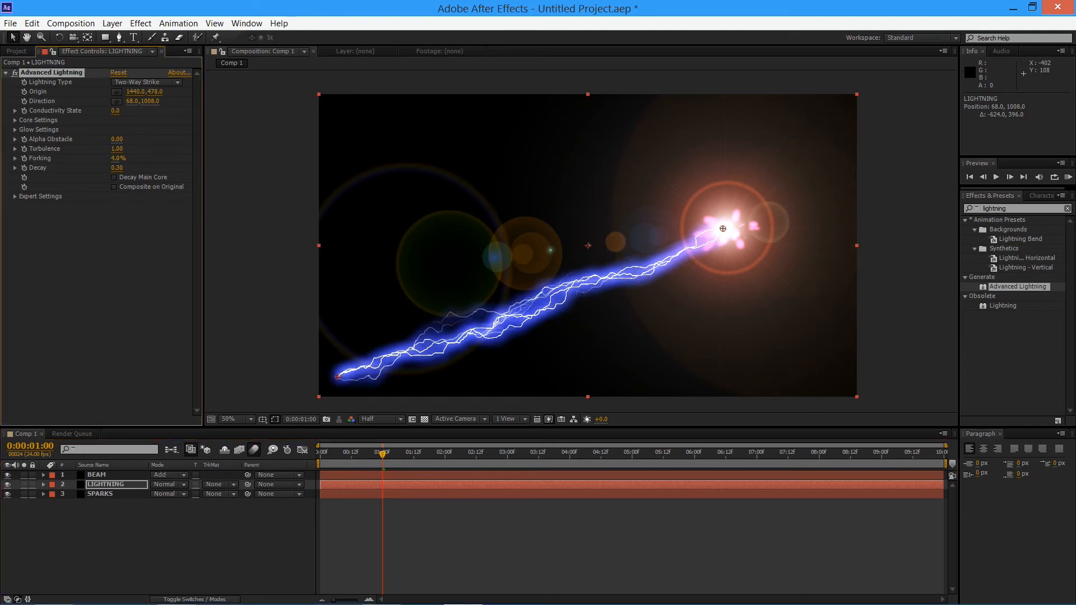
Try a Turbulence of 1.17 on the lightning, undo it, and set Decay to about 0.47
drag(115, 149, 125, 149)
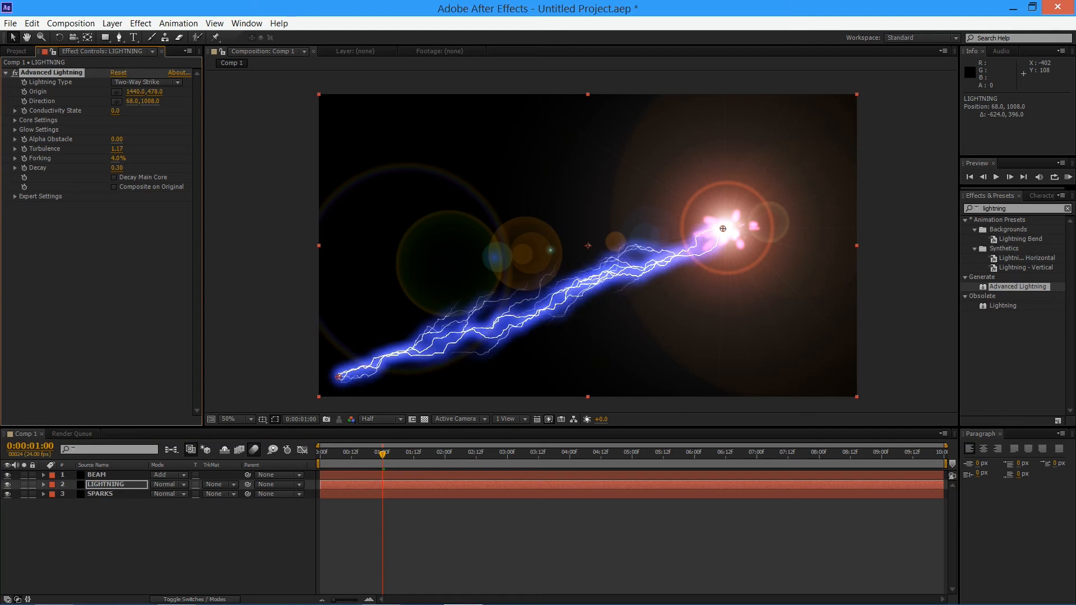
key(ctrl+z)
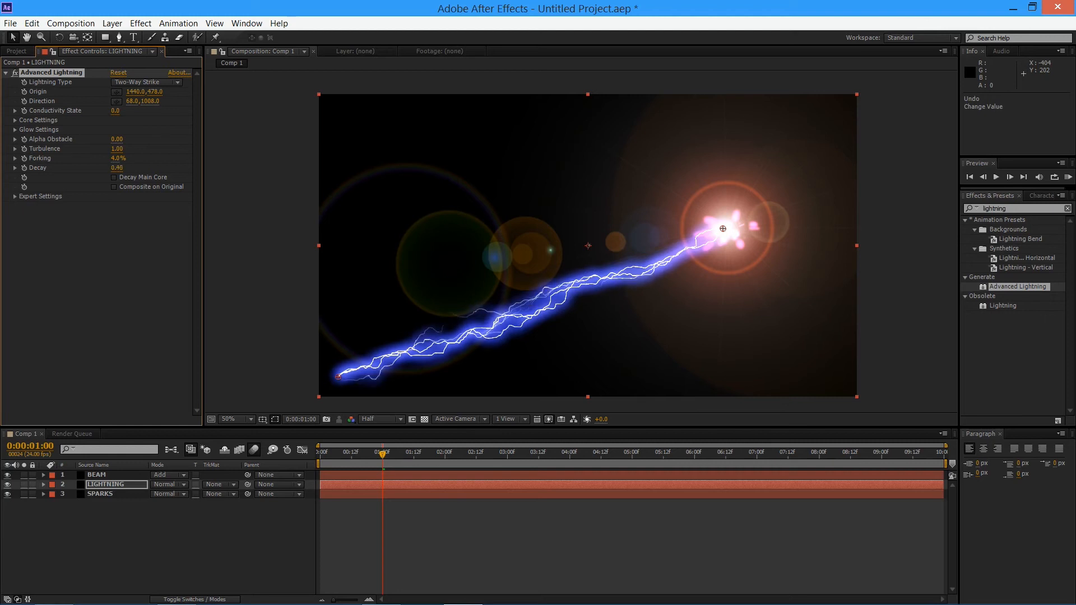
mouse_move(117, 169)
mouse_down()
mouse_move(196, 168)
mouse_move(112, 168)
mouse_up()
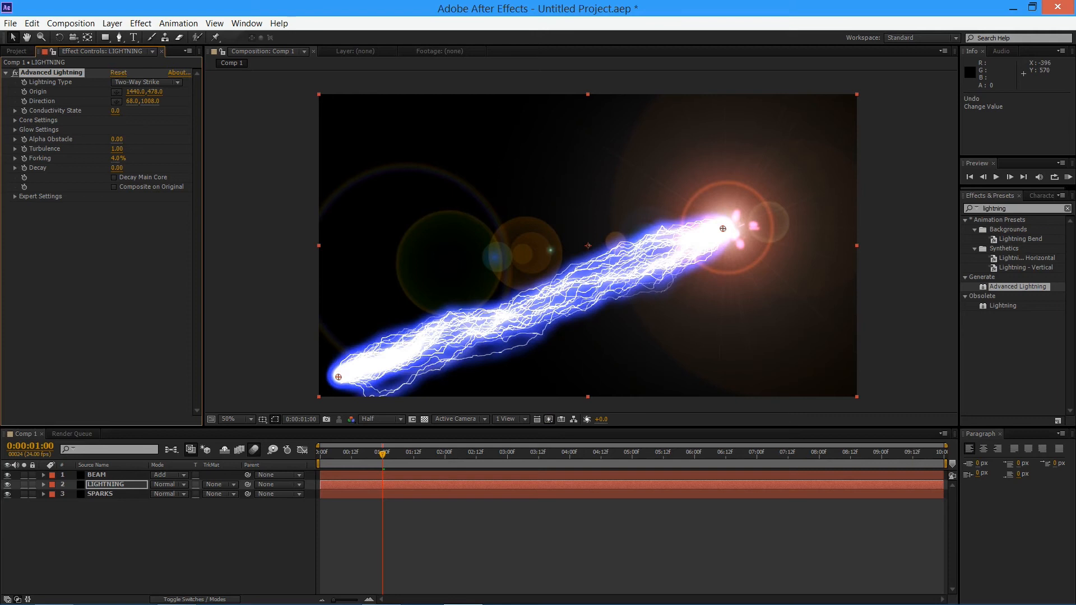
drag(117, 168, 130, 168)
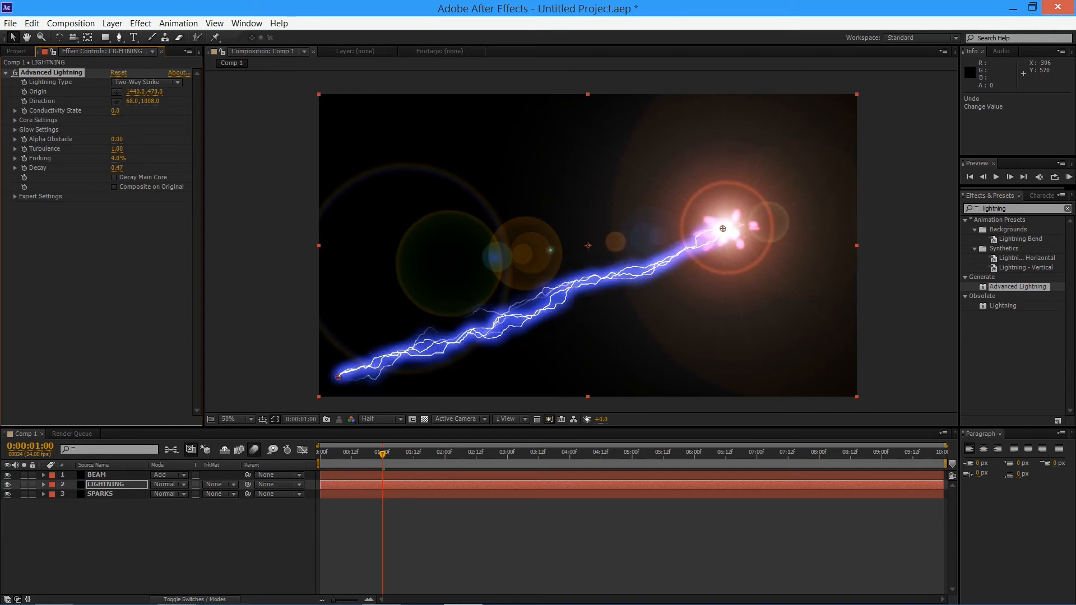
Set the lightning's Decay to 0.25, then try a Core Radius of 5.5 and undo it
drag(116, 168, 107, 168)
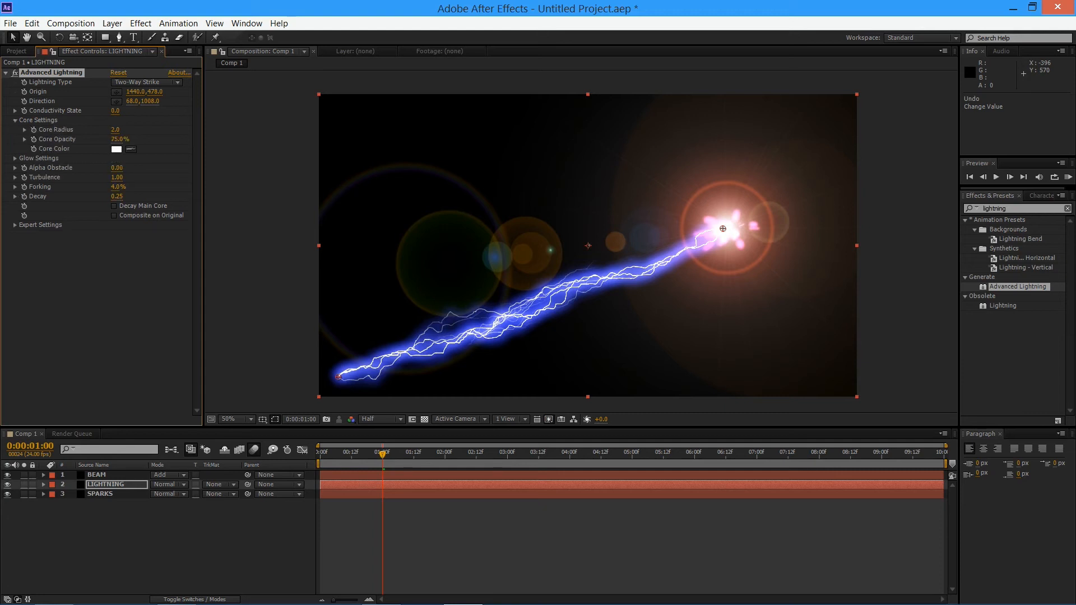
drag(115, 130, 77, 129)
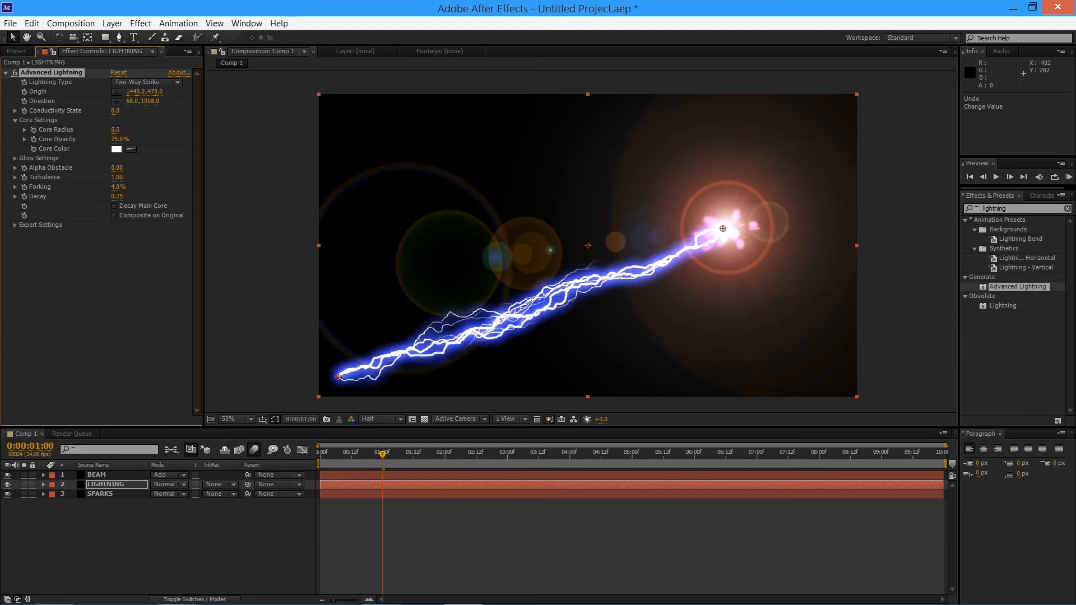
key(ctrl+z)
key(ctrl+z)
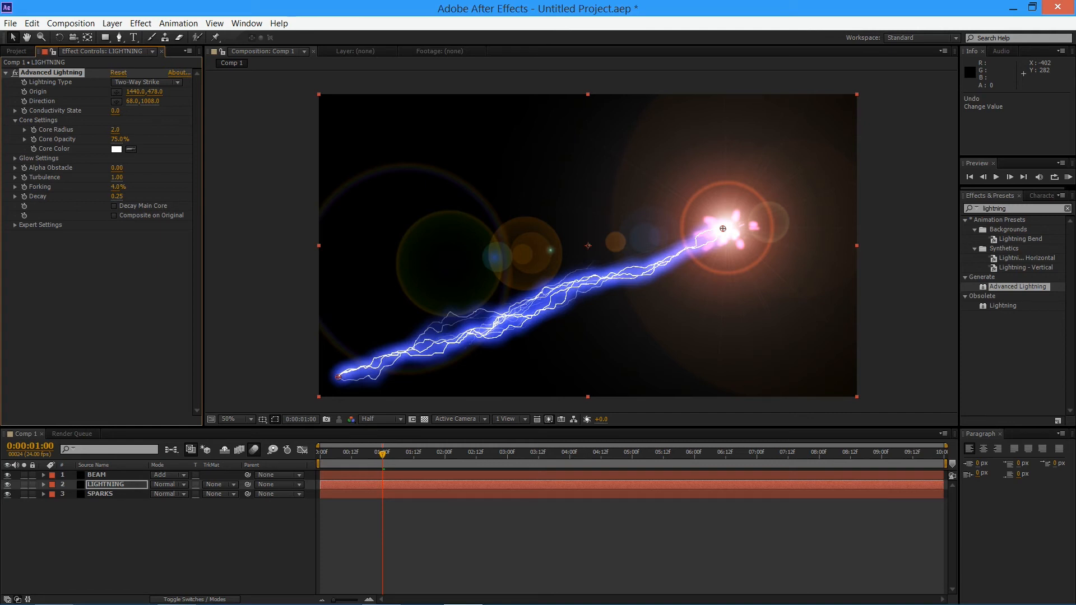
At 0:00:01:00, enable keyframing for the lightning's Origin and place its Direction at about 38,1060
drag(337, 376, 330, 391)
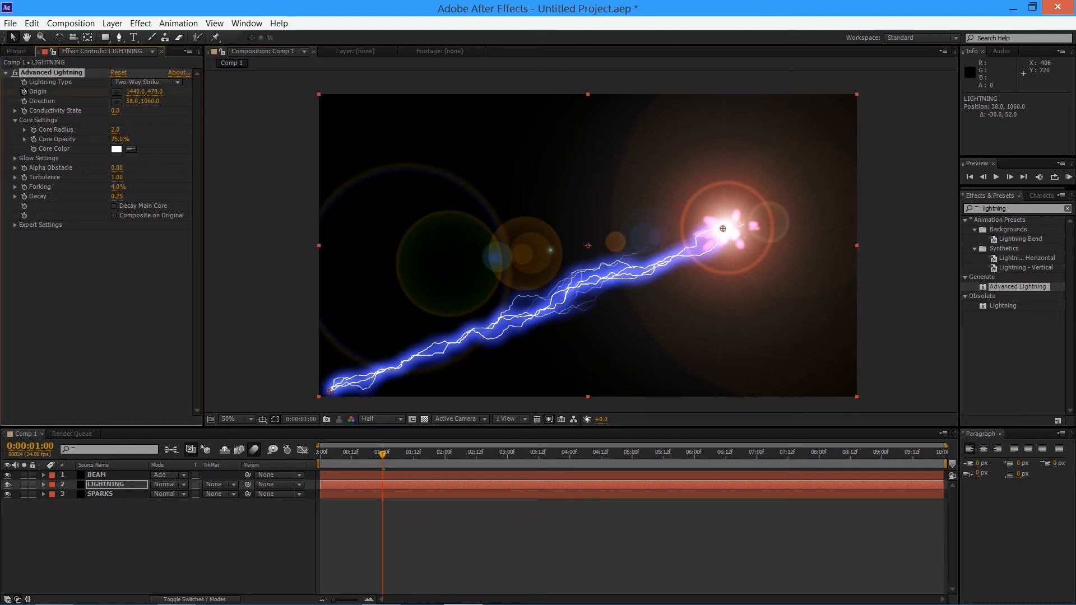
Try the lightning's Direction at about 1444,480 at 0:00:00:23, inspect the layer's keyframes and neighbouring frames, and undo the move
key(Page_Up)
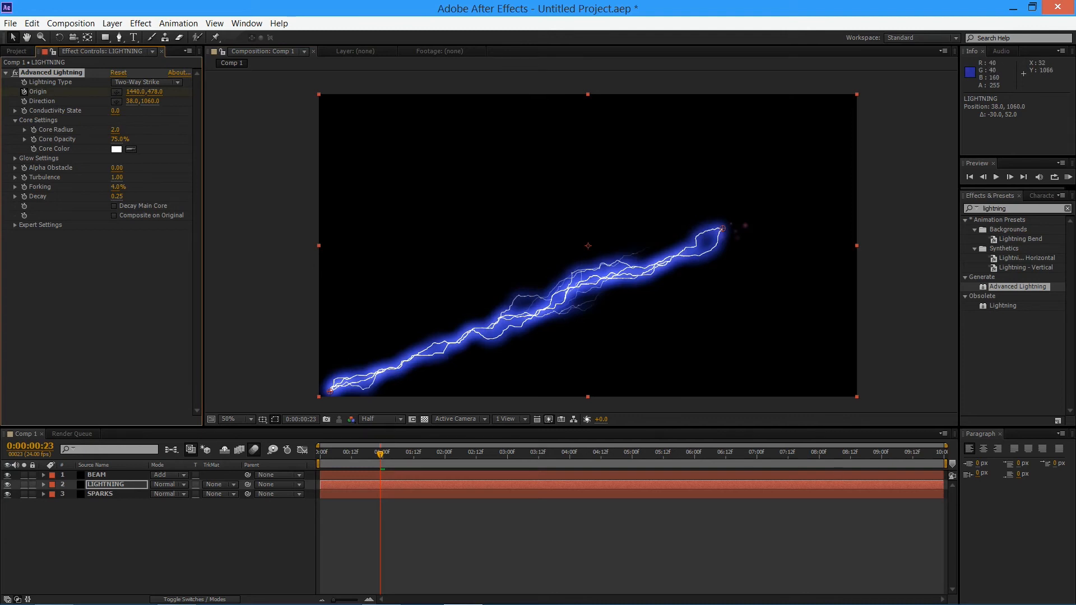
drag(330, 391, 723, 228)
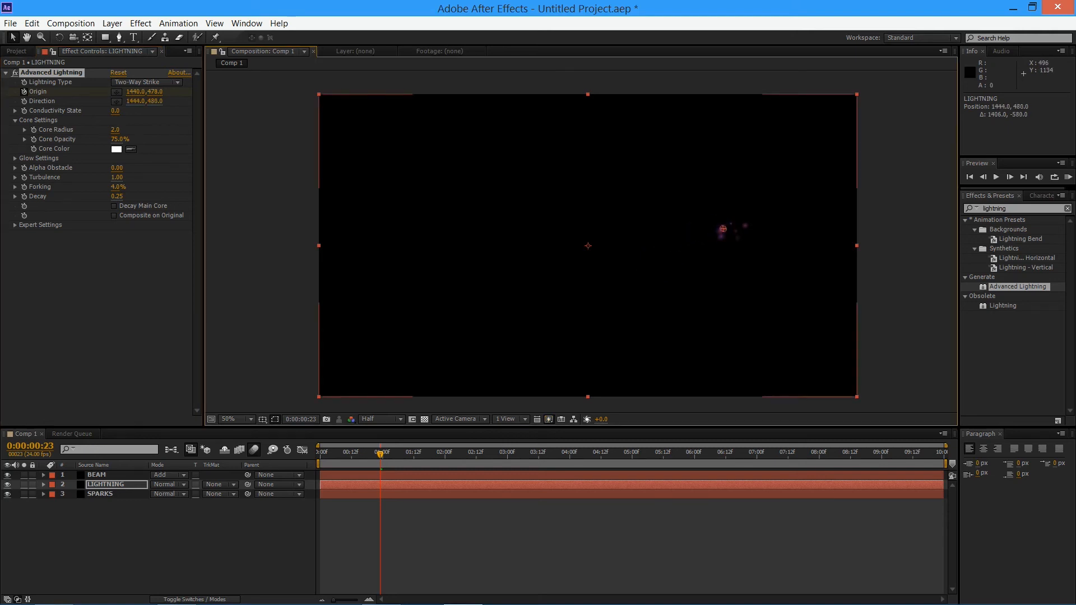
click(94, 465)
click(109, 484)
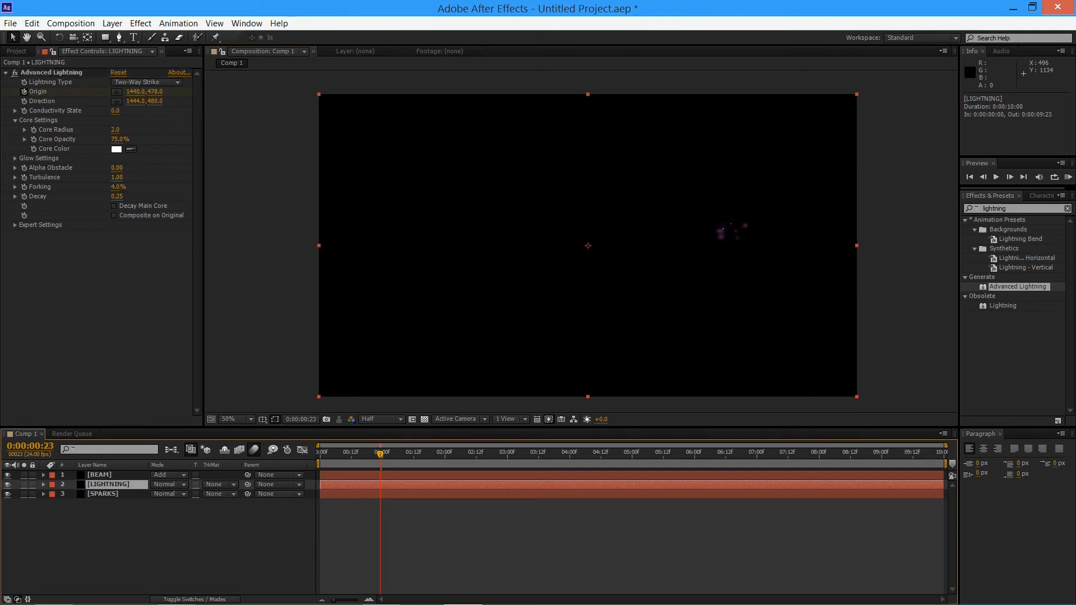
key(u)
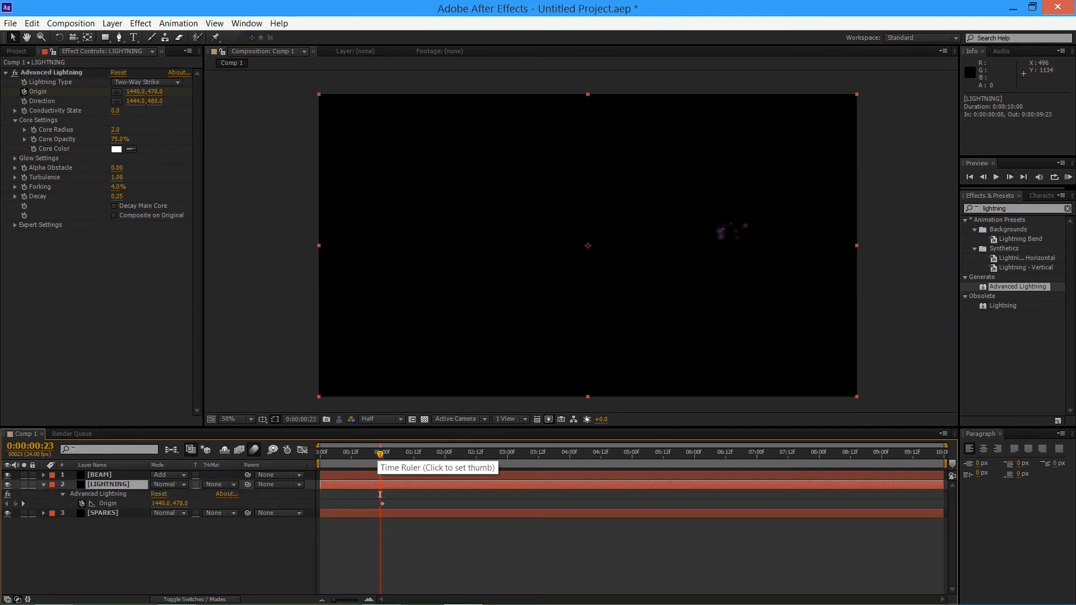
drag(380, 454, 392, 454)
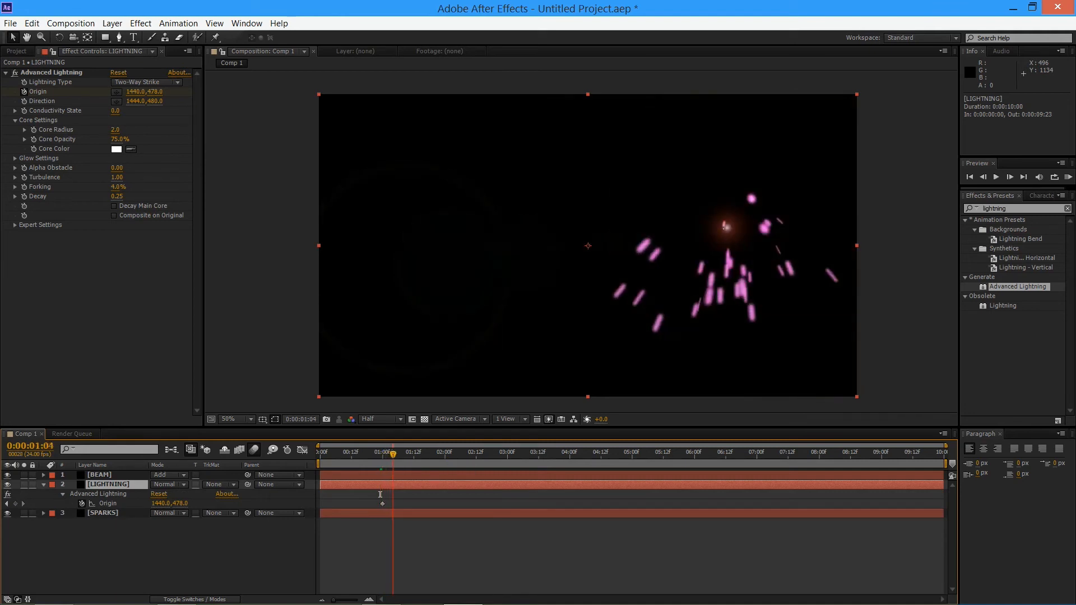
key(Page_Up)
key(Page_Up)
key(Page_Up)
key(Page_Up)
key(Page_Up)
key(Page_Up)
key(Page_Up)
key(Page_Down)
key(Page_Down)
key(Page_Down)
key(Page_Down)
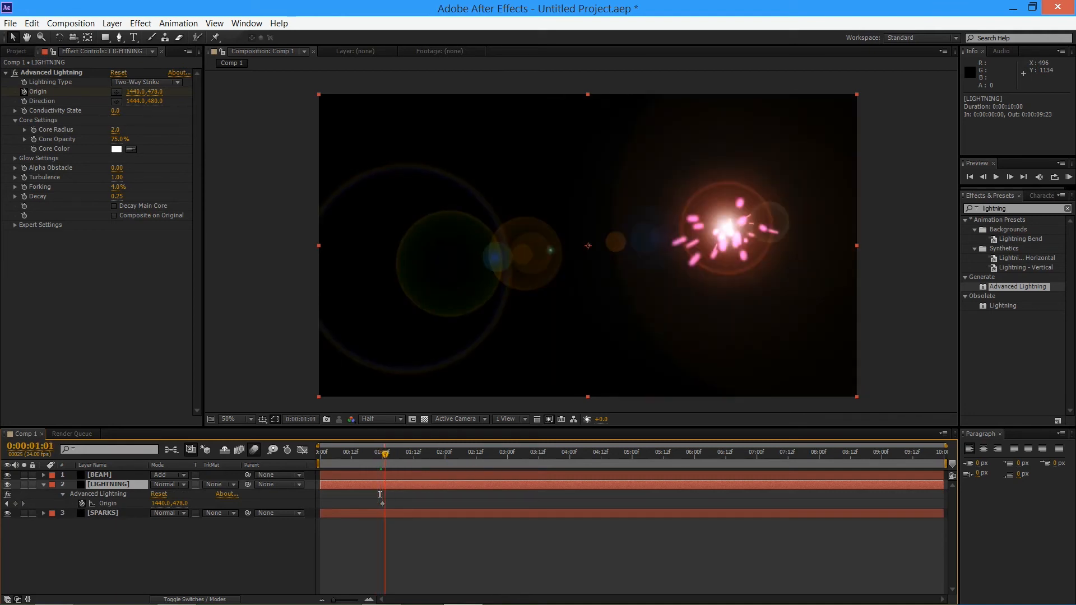
key(Page_Down)
key(Page_Up)
key(Page_Up)
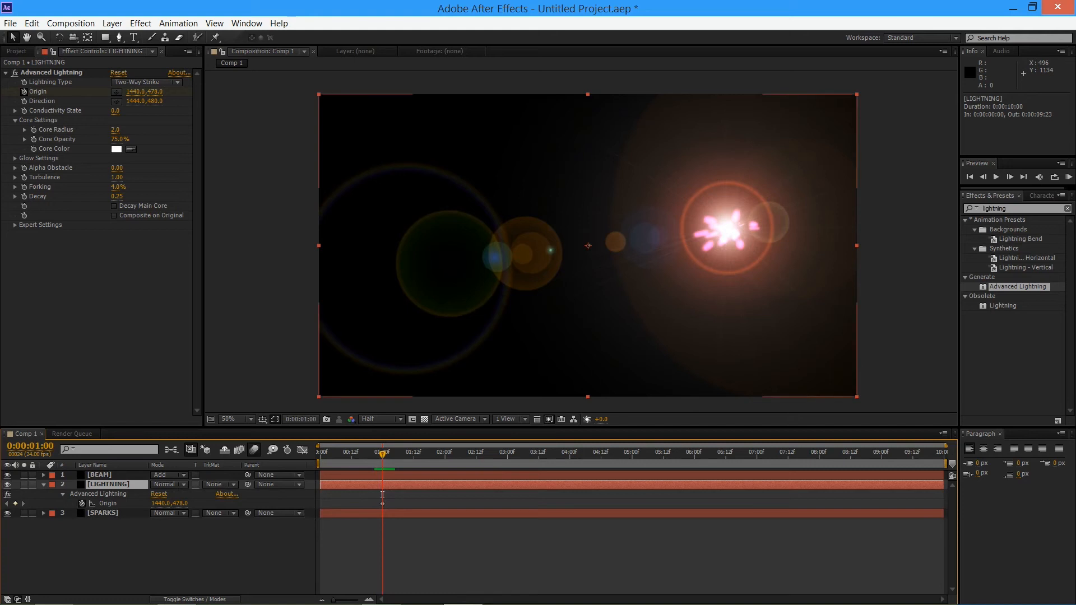
key(ctrl+z)
At 0:00:00:23, move the lightning's Direction to about 1438,478 at the burst point and enable keyframing for it
key(Page_Up)
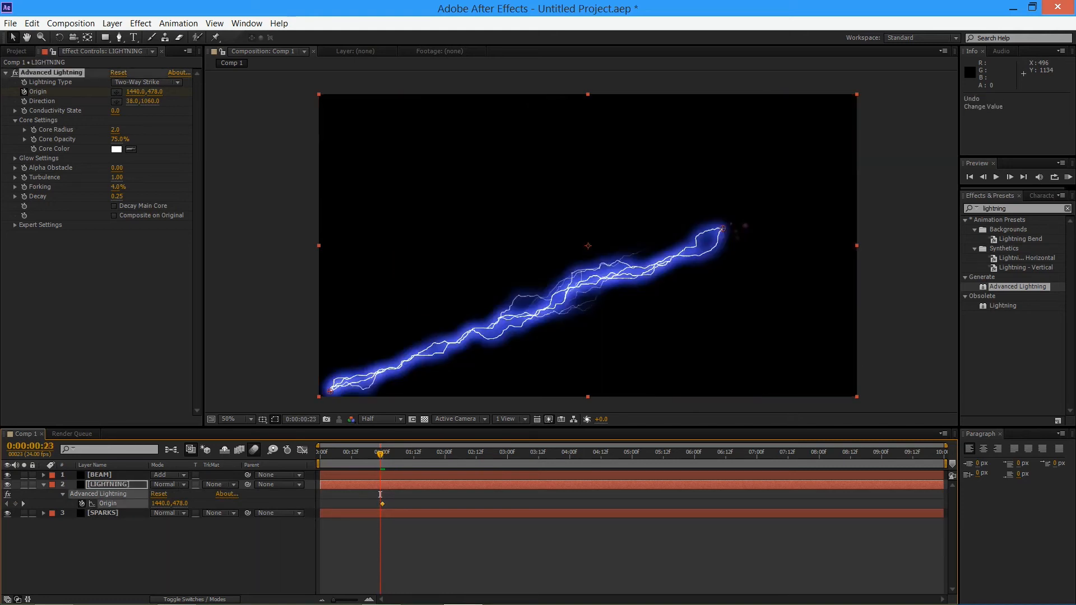
key(Page_Up)
key(Page_Up)
key(Page_Down)
key(Page_Down)
key(Page_Down)
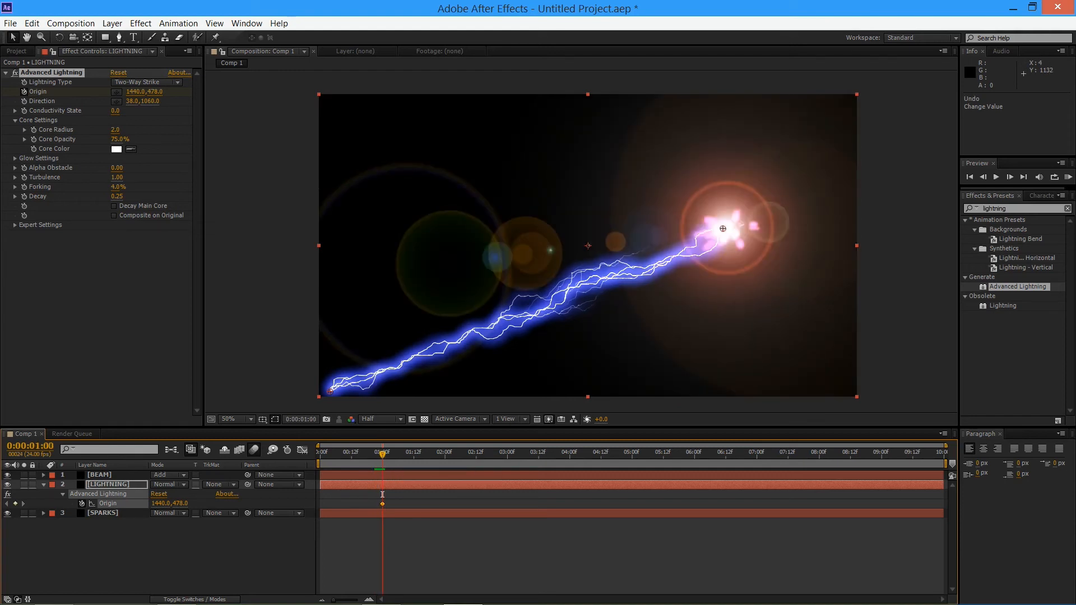
key(Page_Up)
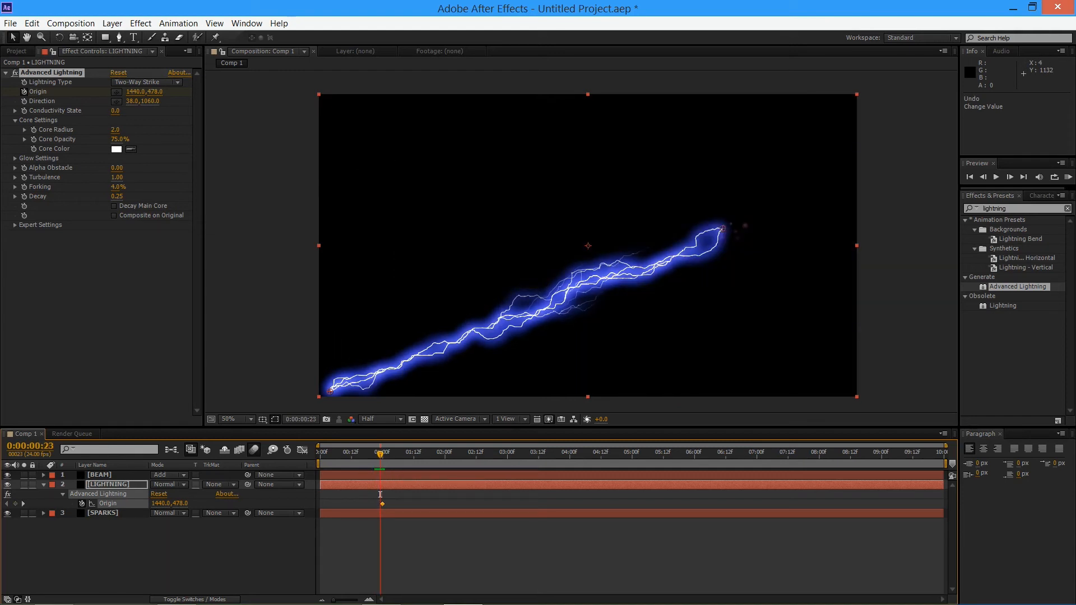
drag(326, 391, 719, 228)
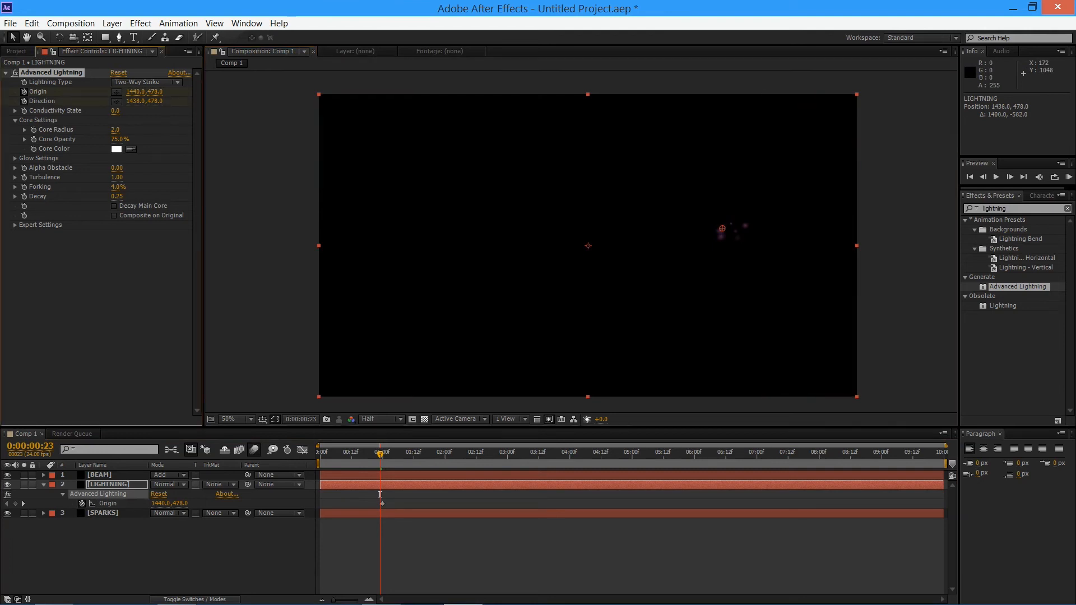
Check the surrounding frames and the LIGHTNING layer's keyframes, and undo the keyframing of Direction
key(Page_Up)
key(Page_Up)
key(Page_Down)
key(Page_Down)
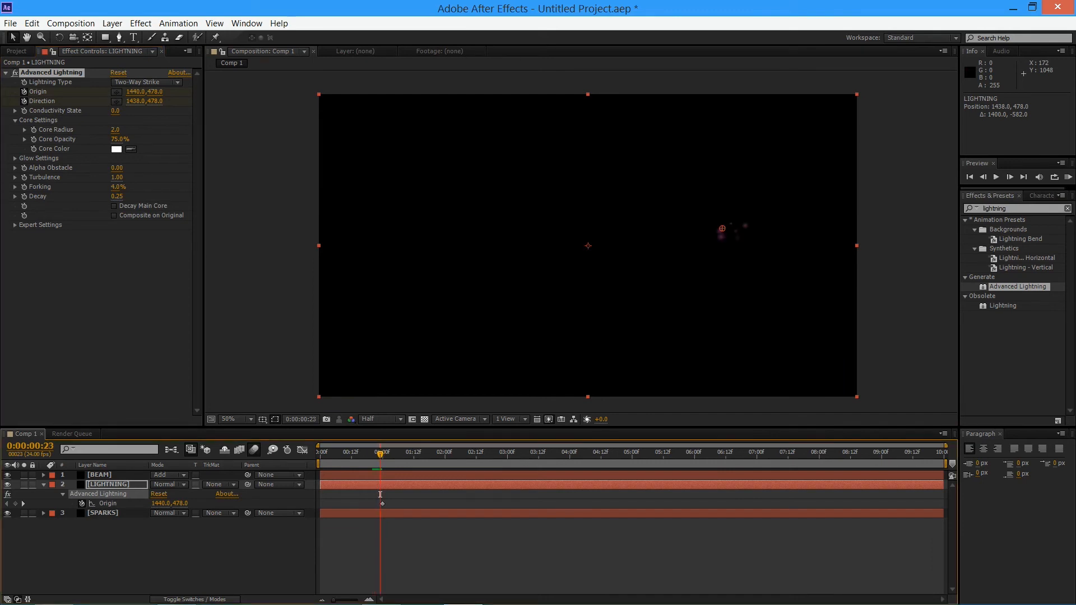
key(Home)
key(u)
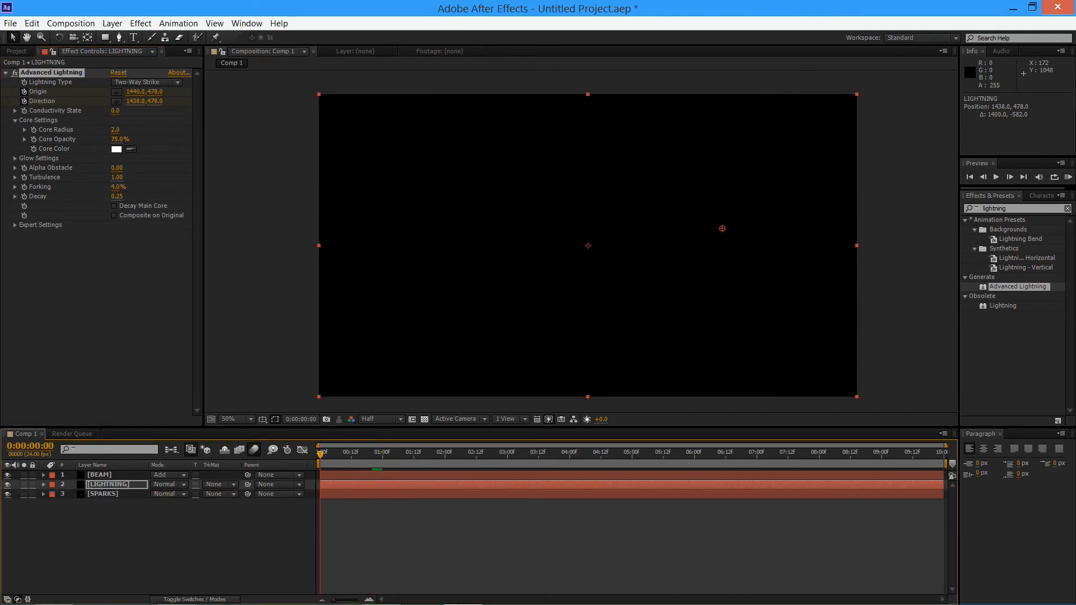
key(u)
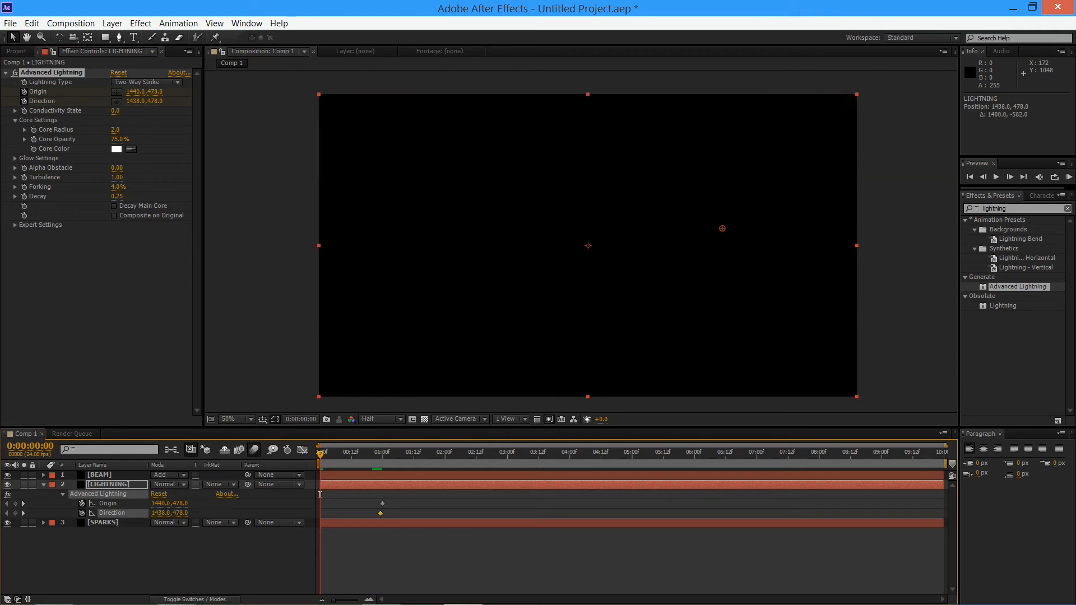
drag(388, 453, 382, 452)
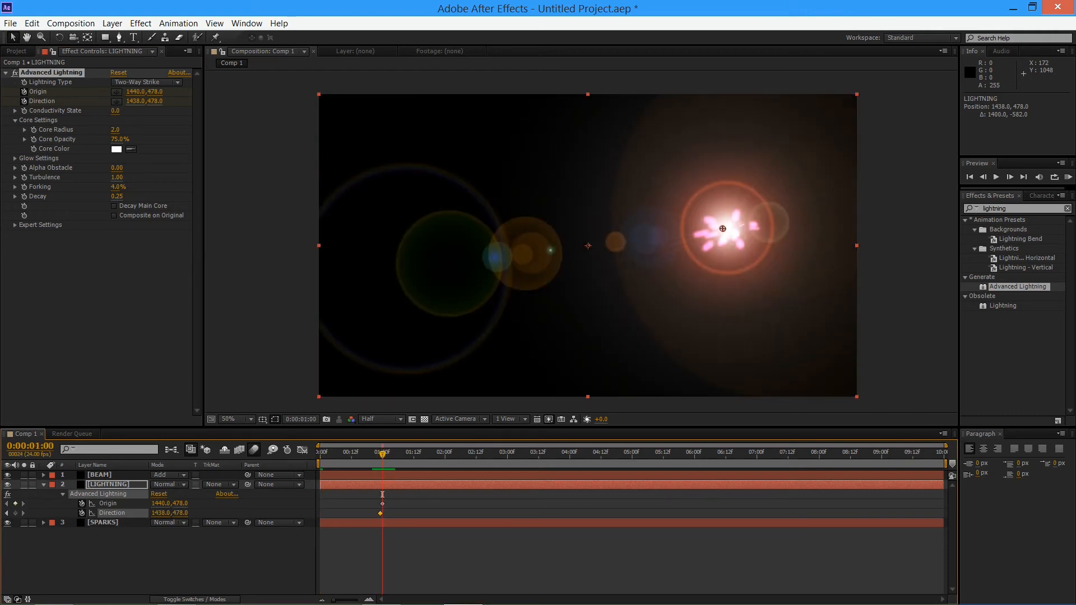
key(ctrl+z)
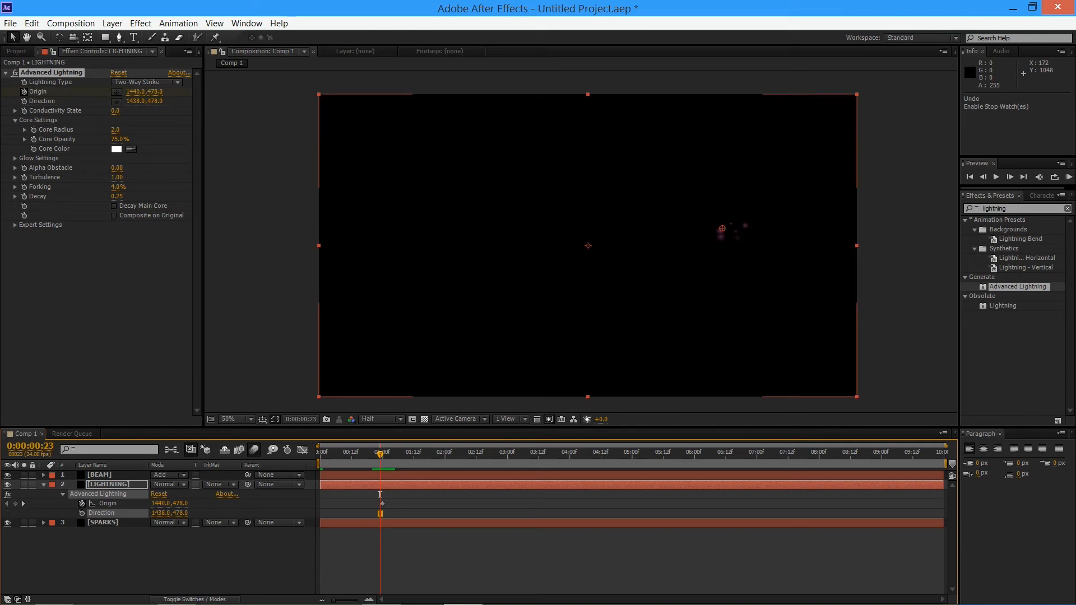
At 0:00:01:00, move the lightning's Origin to about 92,1018 in the lower-left part of the frame
key(Page_Down)
key(Page_Down)
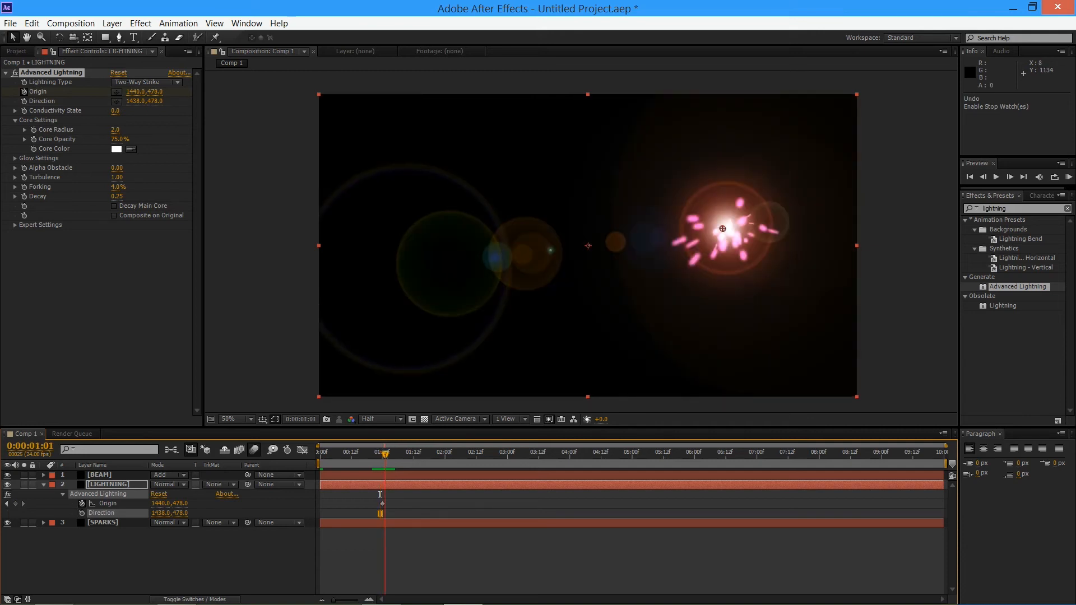
key(Page_Up)
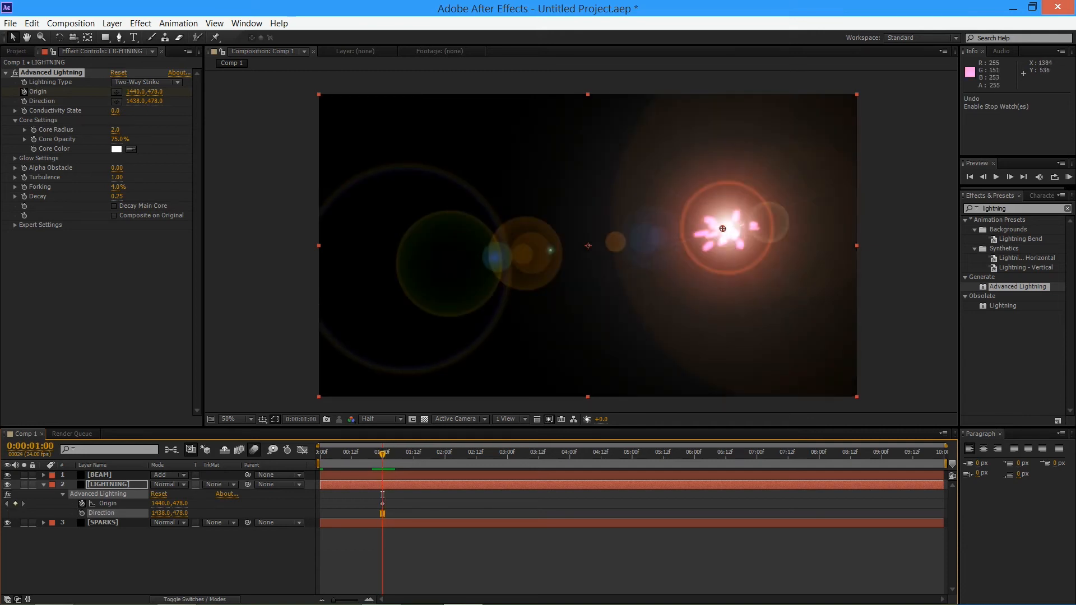
drag(722, 227, 344, 379)
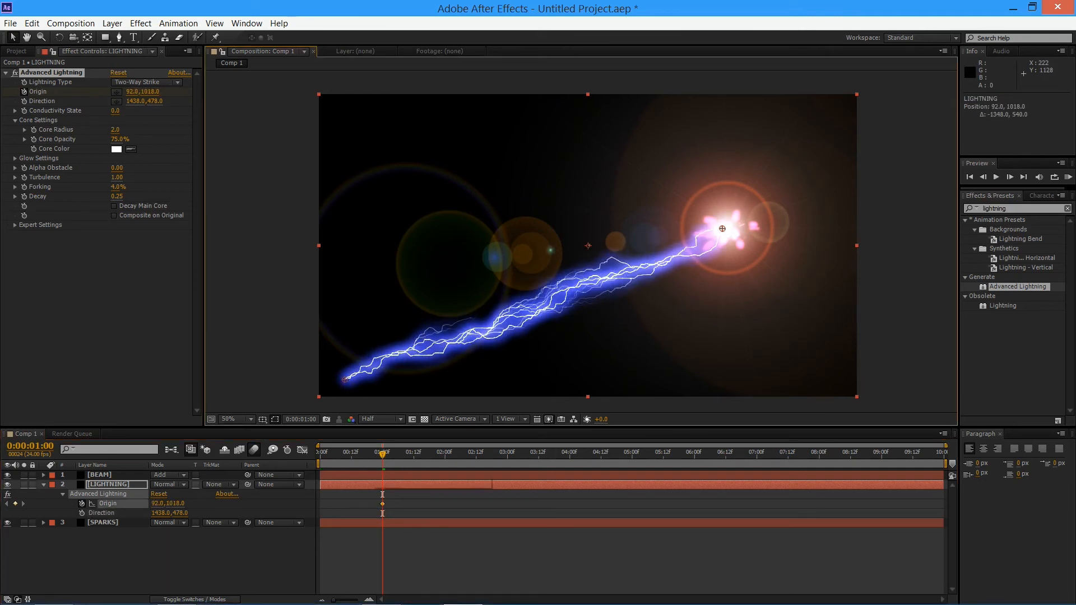
Keyframe the lightning's Origin at about 1436,474 at 0:00:00:23 so the bolt collapses onto the burst point, and check 0:00:01:02
key(Page_Up)
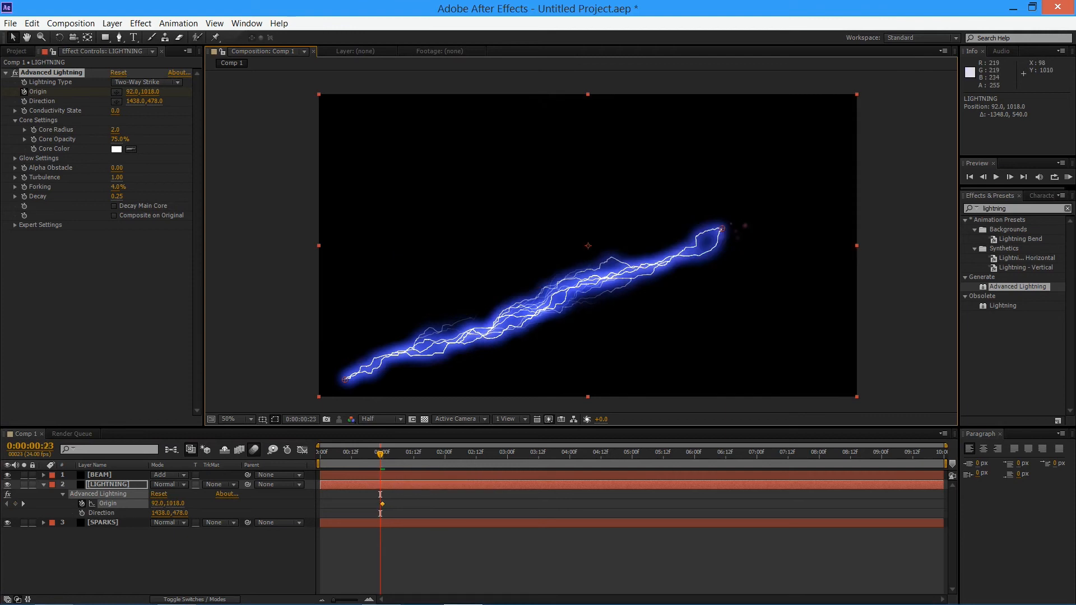
drag(344, 379, 722, 227)
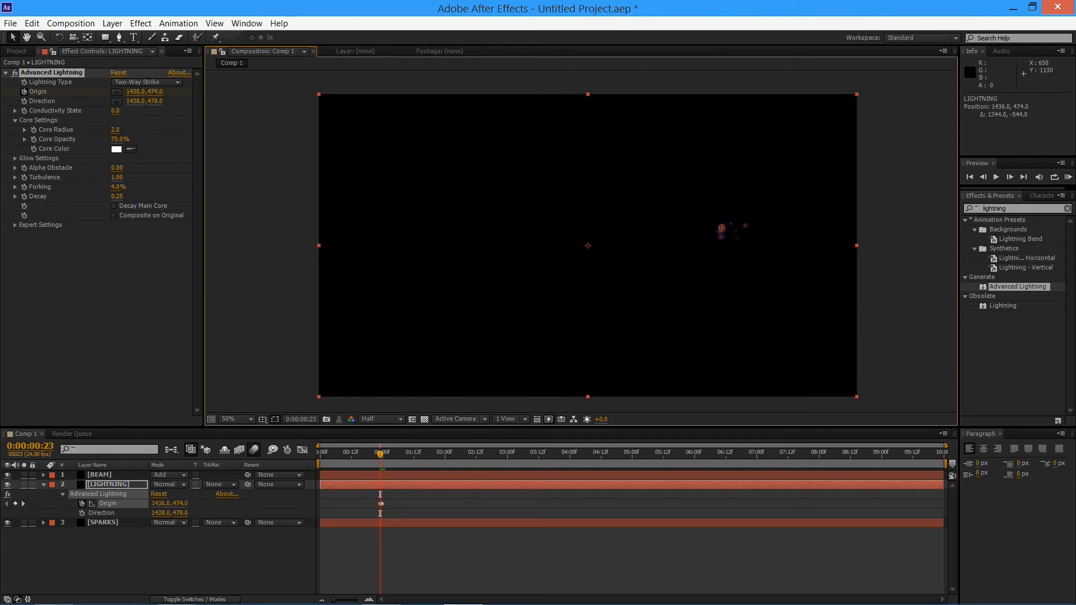
drag(381, 453, 388, 453)
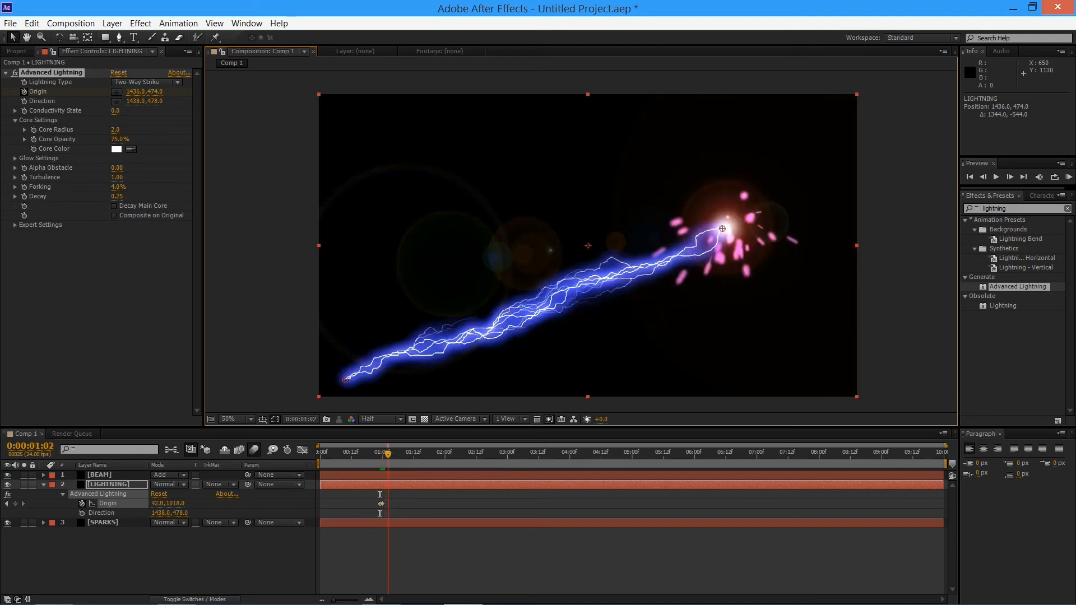
Reveal BEAM's Flare Brightness keyframes, set the current time to its 0:00:01:05 keyframe, and select the LIGHTNING layer
click(103, 522)
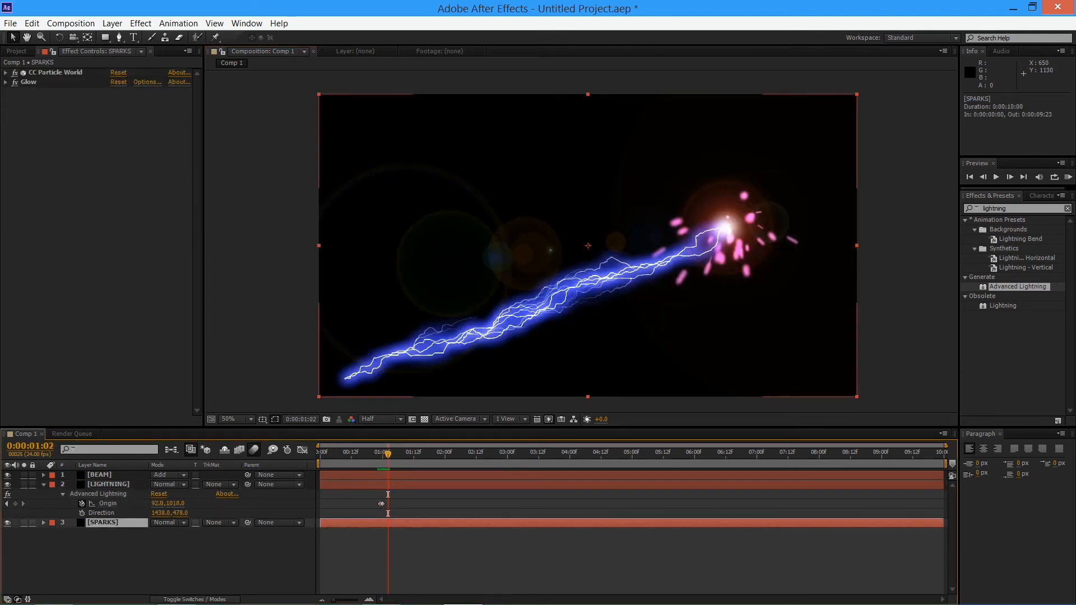
click(99, 475)
key(u)
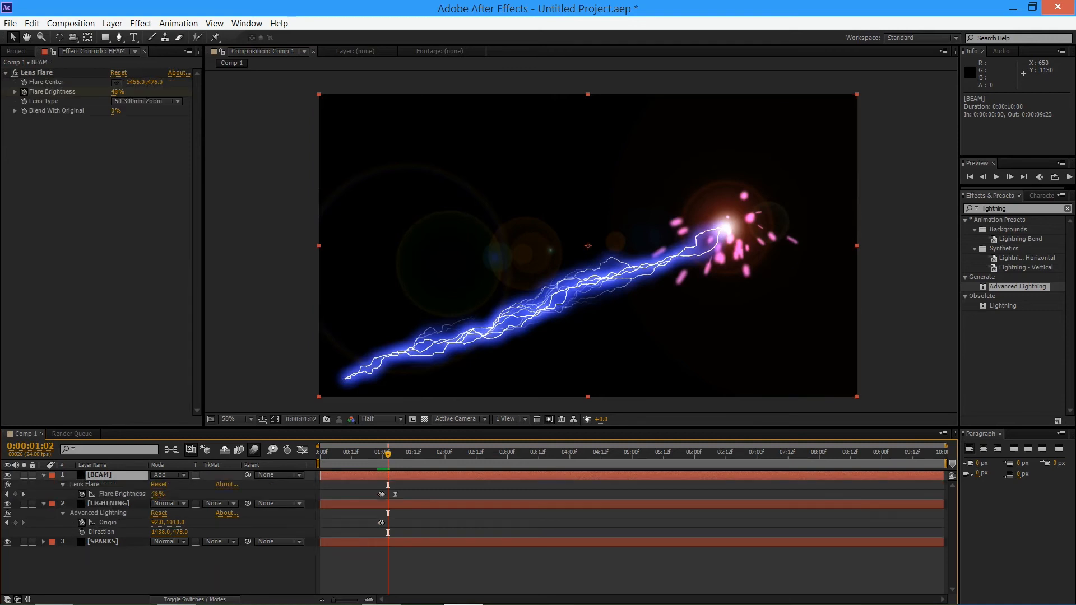
drag(388, 454, 393, 455)
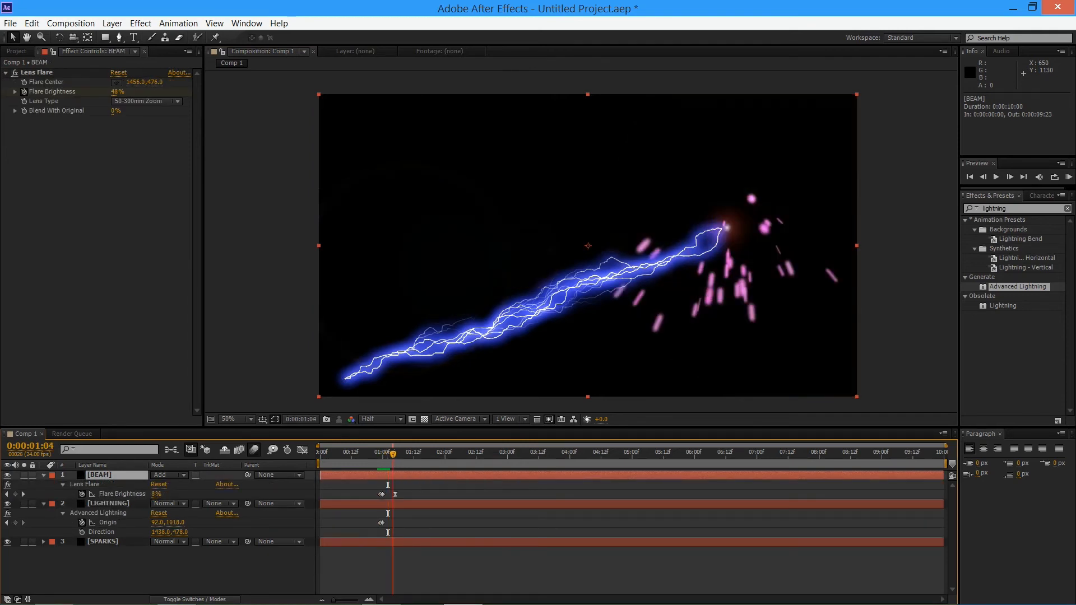
right_click(392, 497)
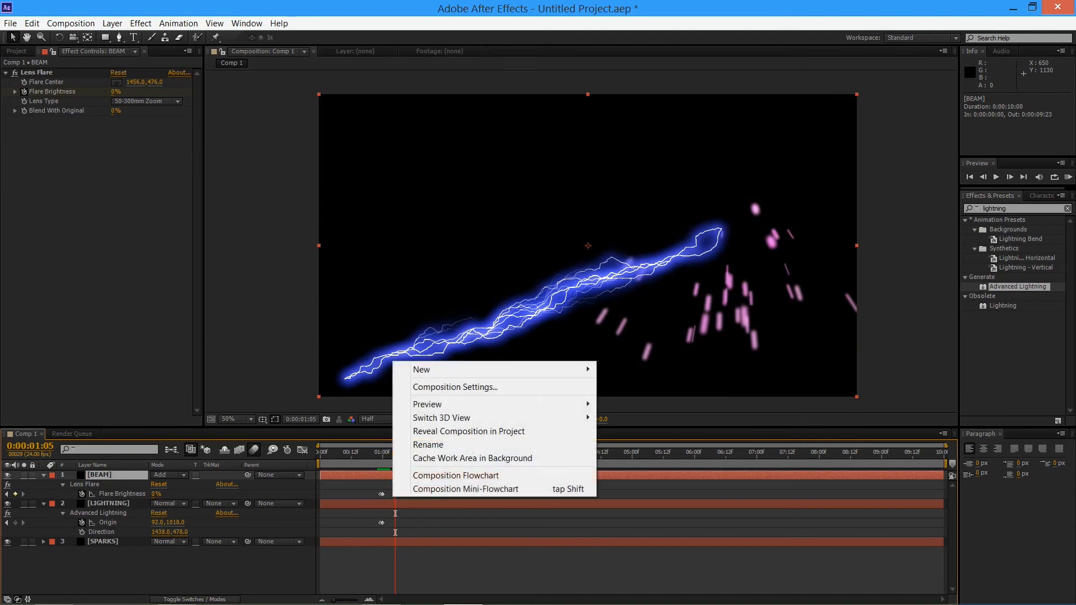
click(393, 497)
click(395, 494)
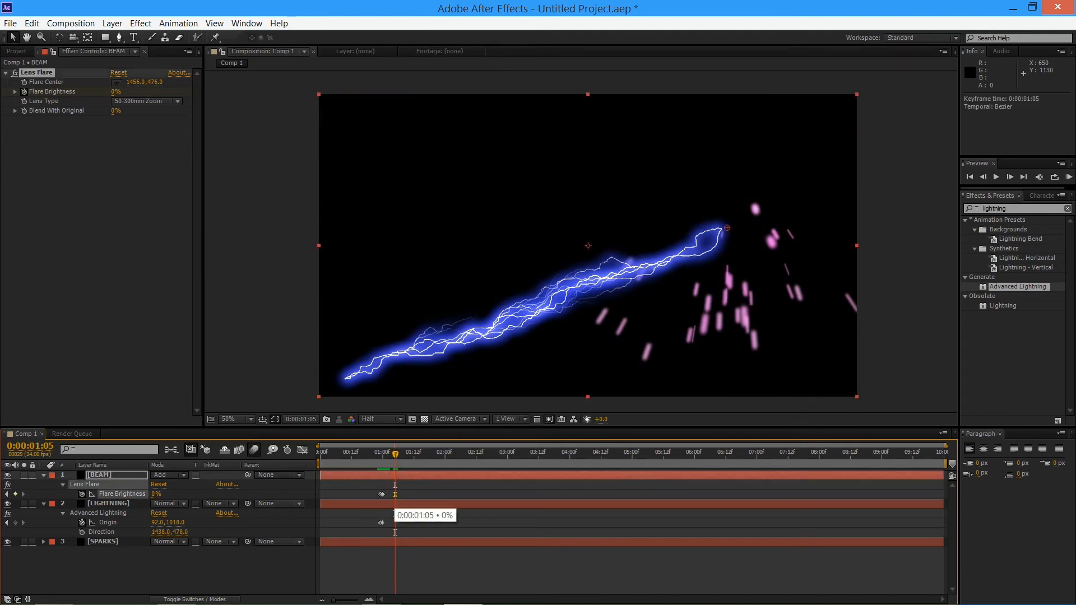
mouse_move(395, 455)
mouse_down()
mouse_move(381, 454)
mouse_move(395, 454)
mouse_up()
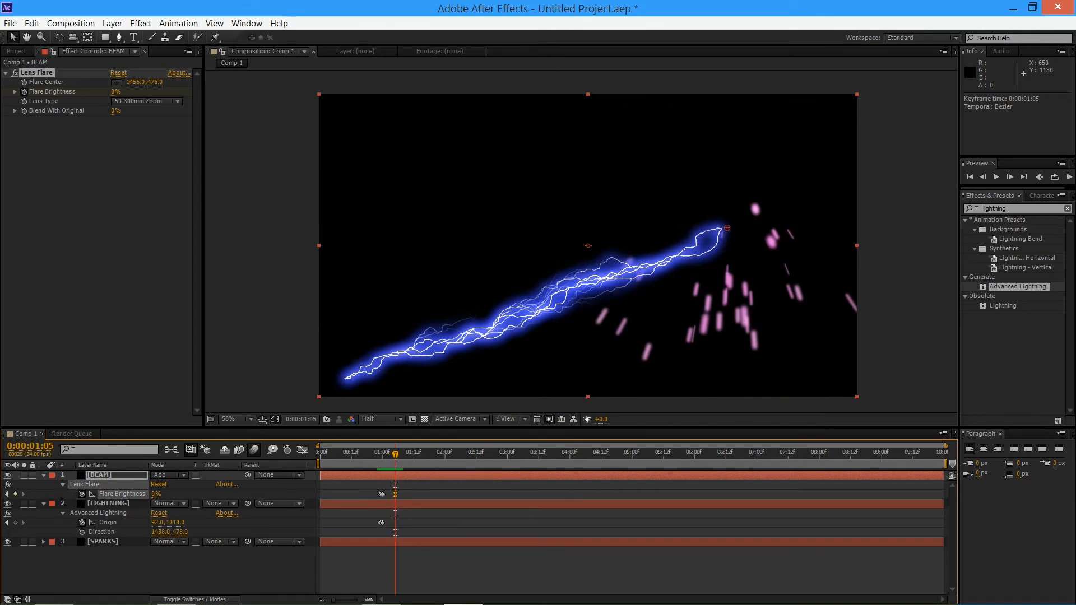
click(395, 504)
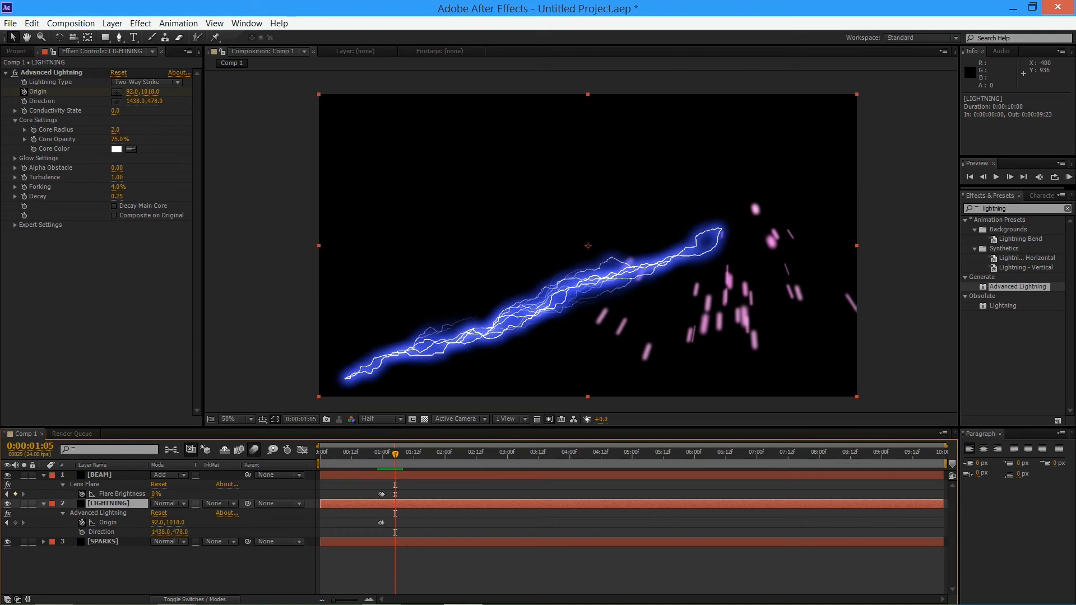
Keyframe the LIGHTNING layer's Opacity at 100% at 0:00:01:00 and at 0% at 0:00:01:05
key(shift+t)
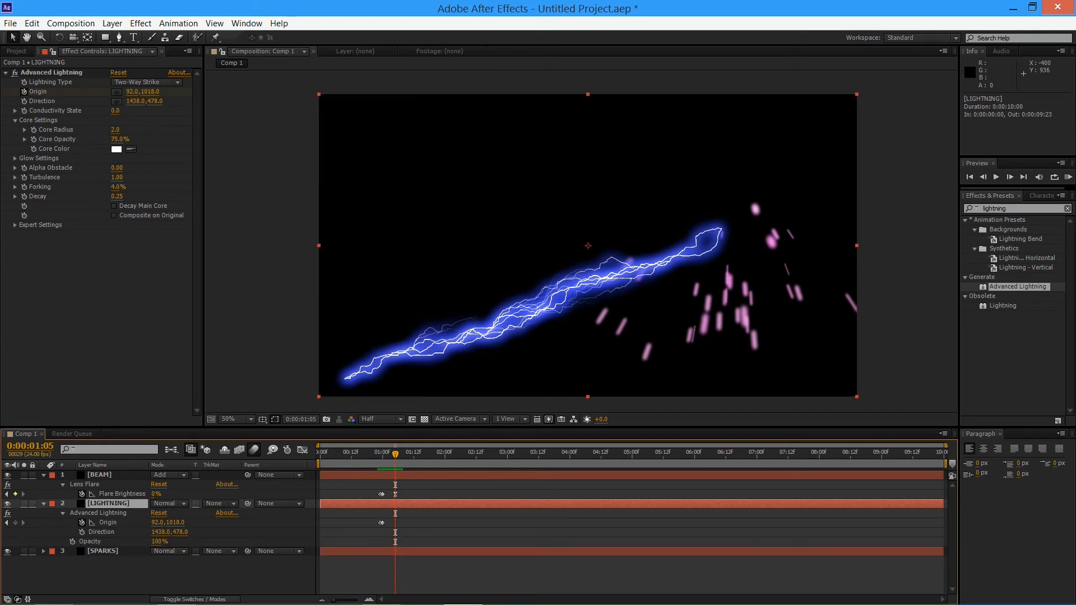
key(j)
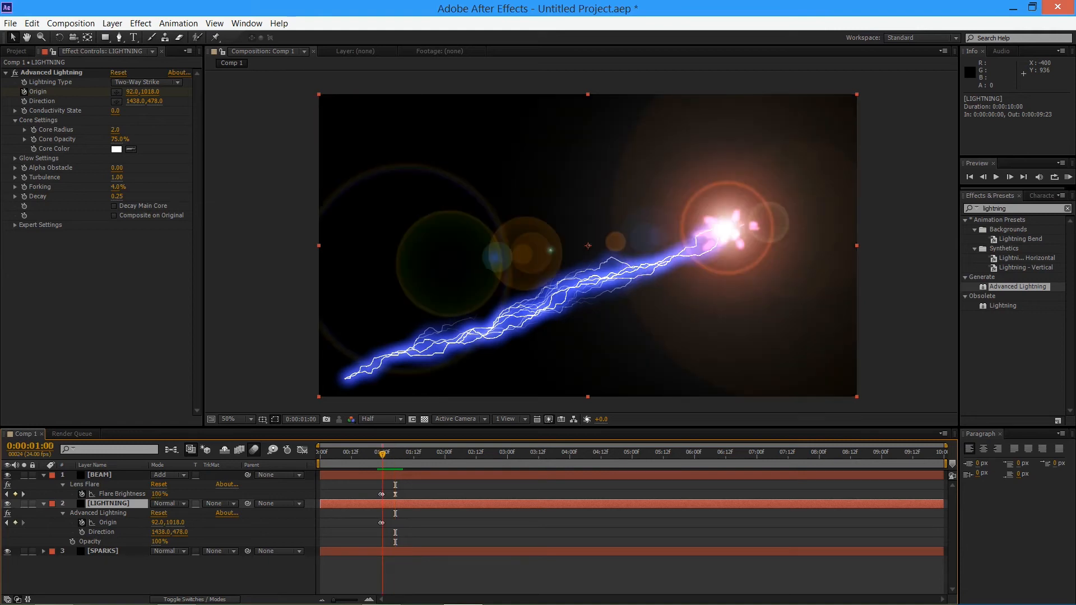
click(73, 542)
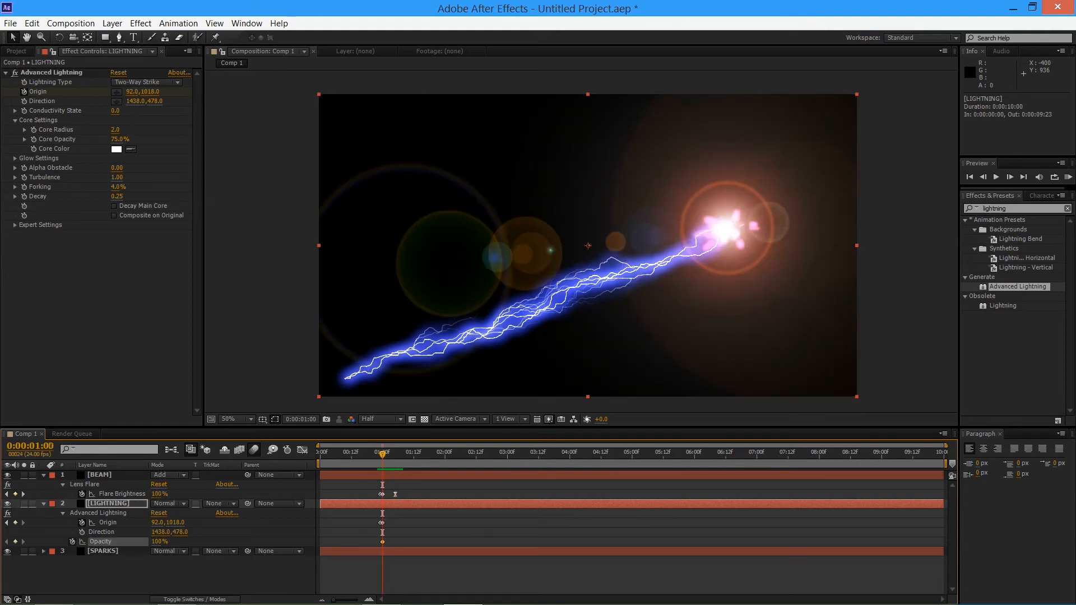
drag(382, 454, 395, 454)
drag(156, 541, 98, 542)
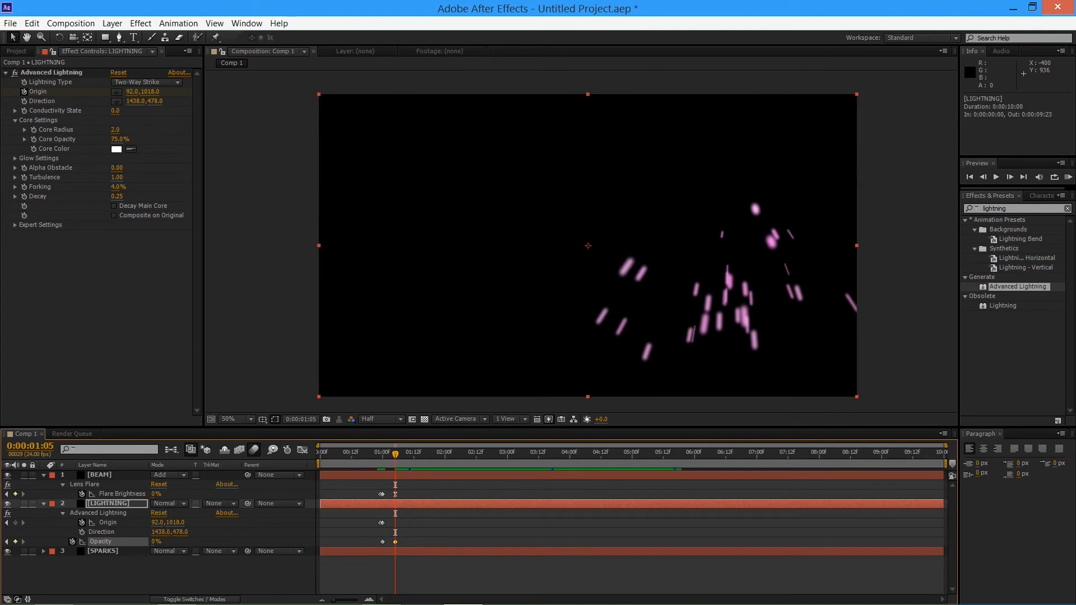
Preview the composition from the first frame, and return the current time to 0:00:01:00
drag(395, 453, 320, 454)
key(KP_0)
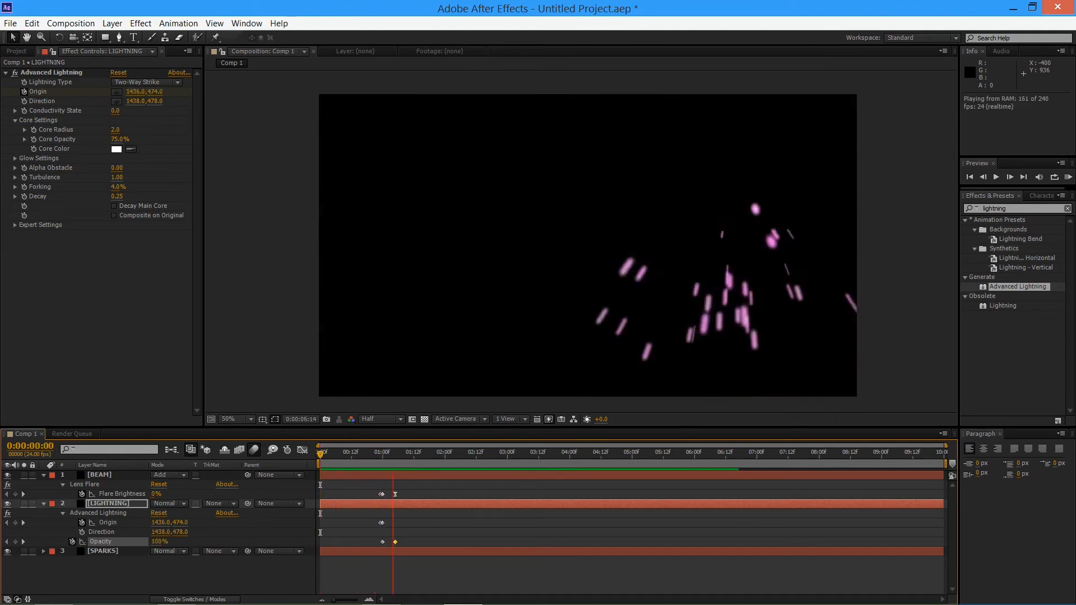
key(space)
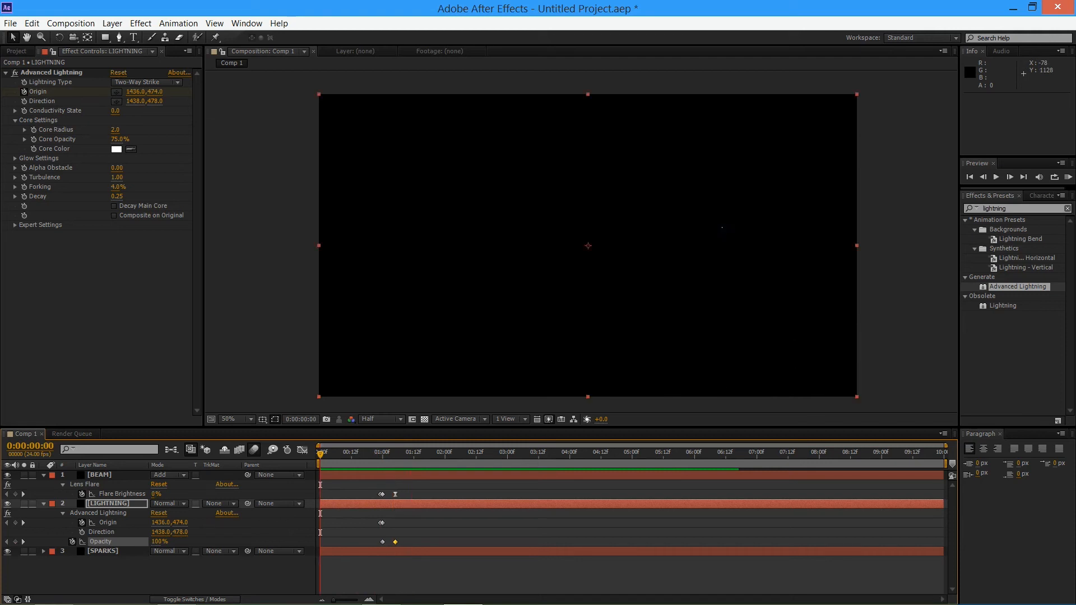
drag(407, 454, 382, 454)
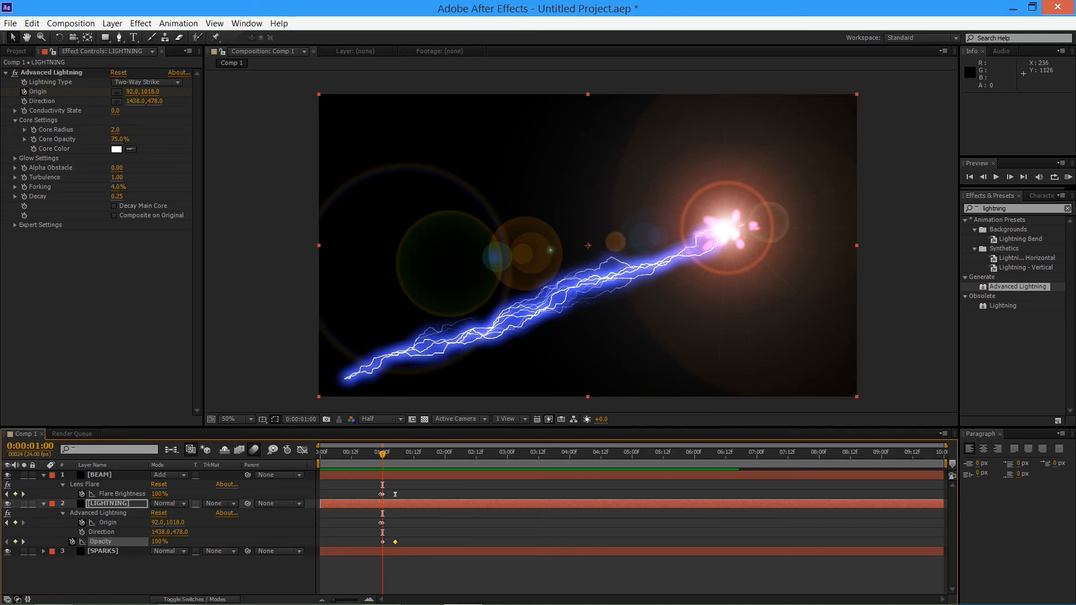
Try a Turbulence of 1.05 on the LIGHTNING layer's Advanced Lightning effect, and undo it
click(108, 504)
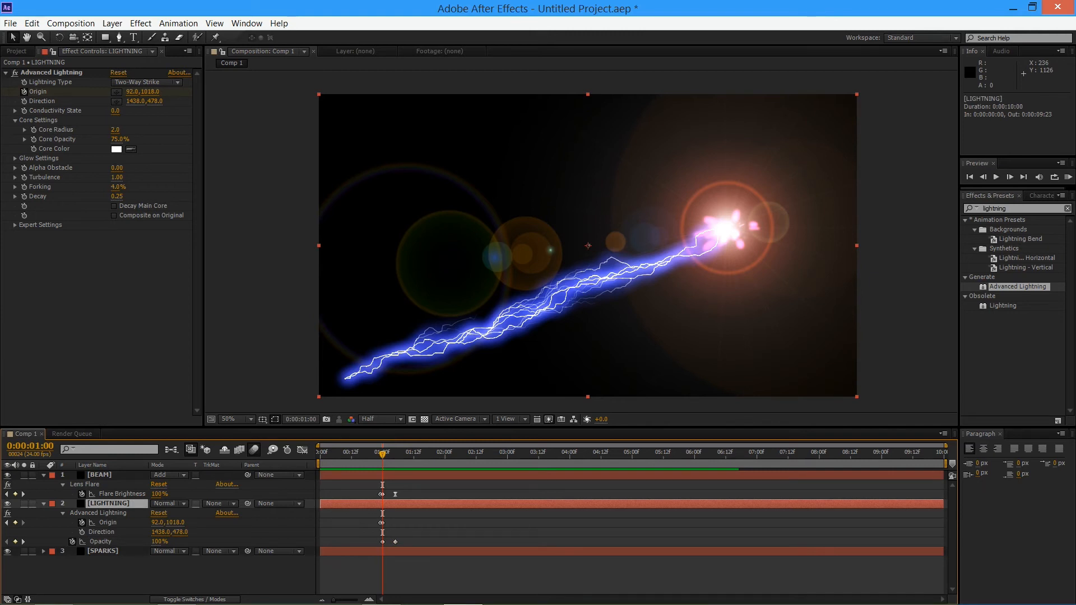
drag(115, 110, 131, 111)
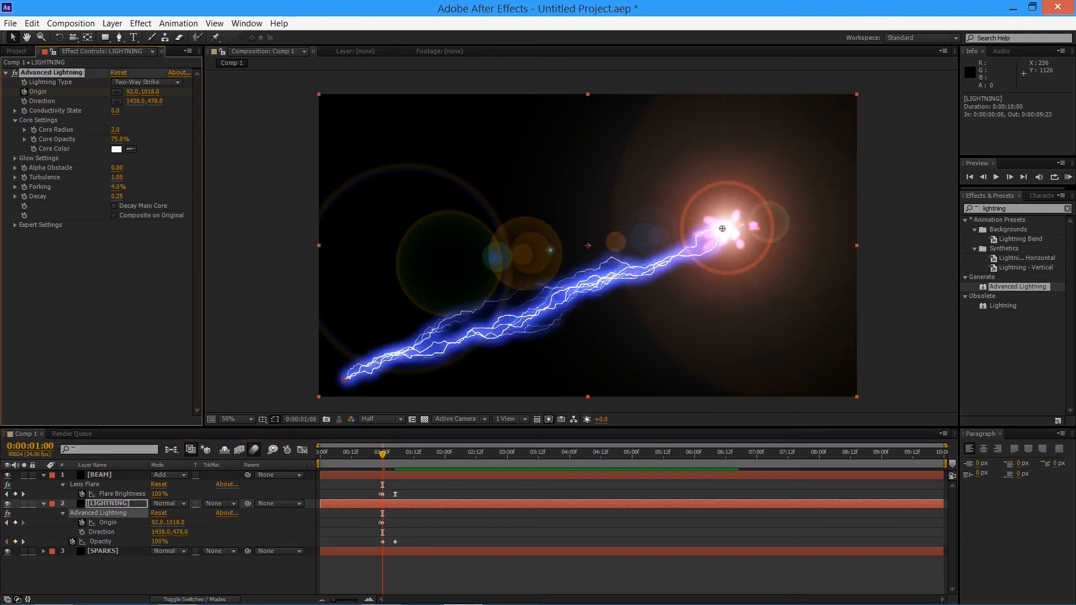
key(ctrl+z)
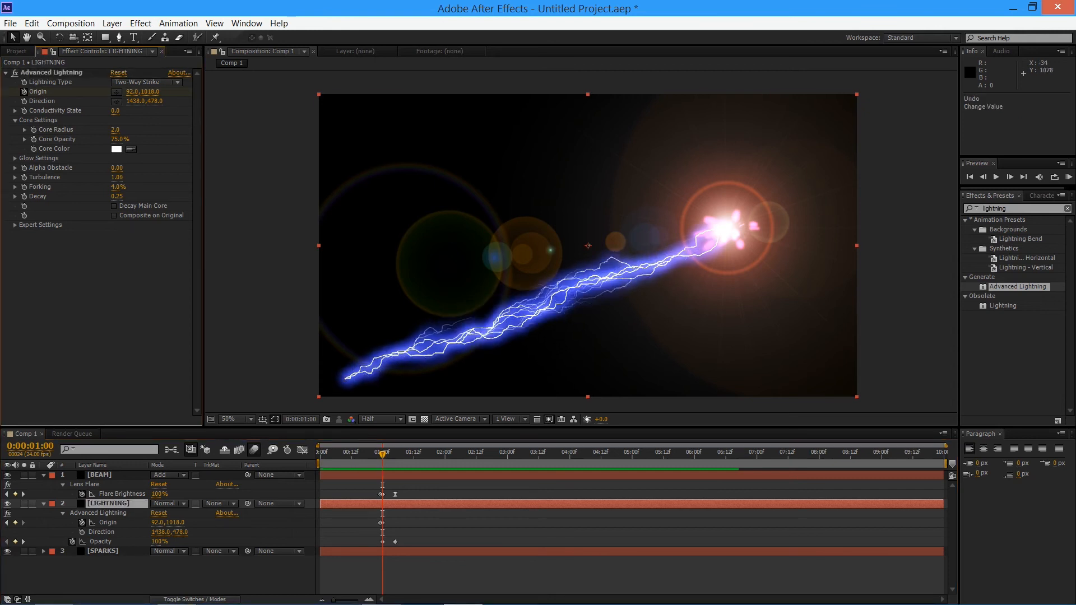
Preview the strike and its fade-out from 0:00:00:08, and return the current time to 0:00:01:00
key(space)
key(Page_Up)
key(Page_Up)
key(Page_Up)
key(Page_Up)
key(Page_Up)
key(Page_Up)
key(Page_Up)
key(Page_Up)
key(Page_Up)
key(Page_Up)
key(Page_Up)
key(Page_Up)
key(Page_Up)
key(Page_Up)
key(Page_Up)
key(Page_Up)
key(Page_Up)
key(Page_Up)
key(Page_Up)
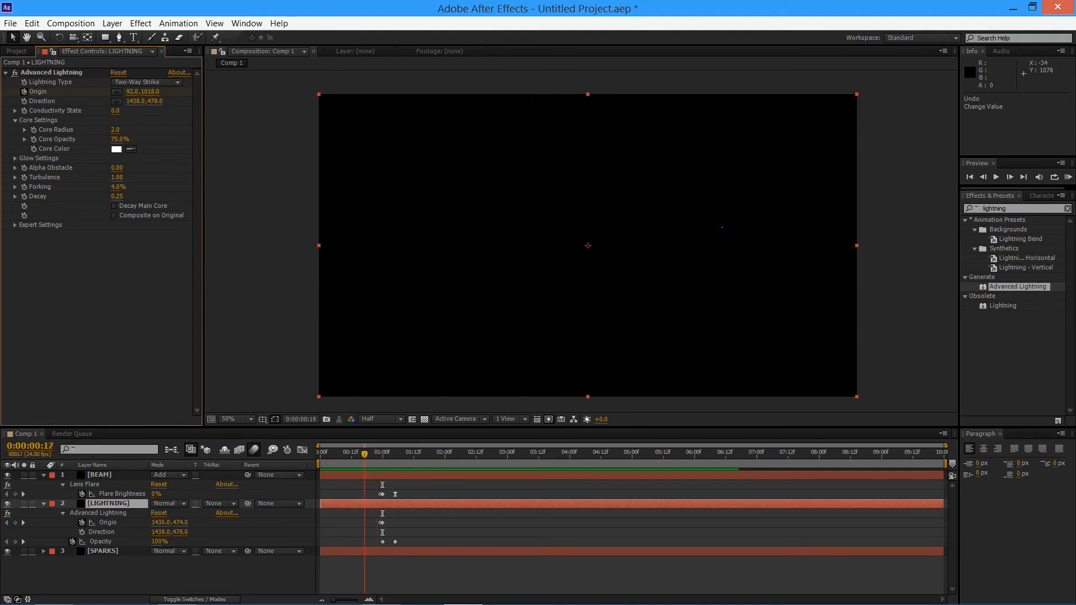
key(space)
drag(391, 454, 341, 454)
key(KP_0)
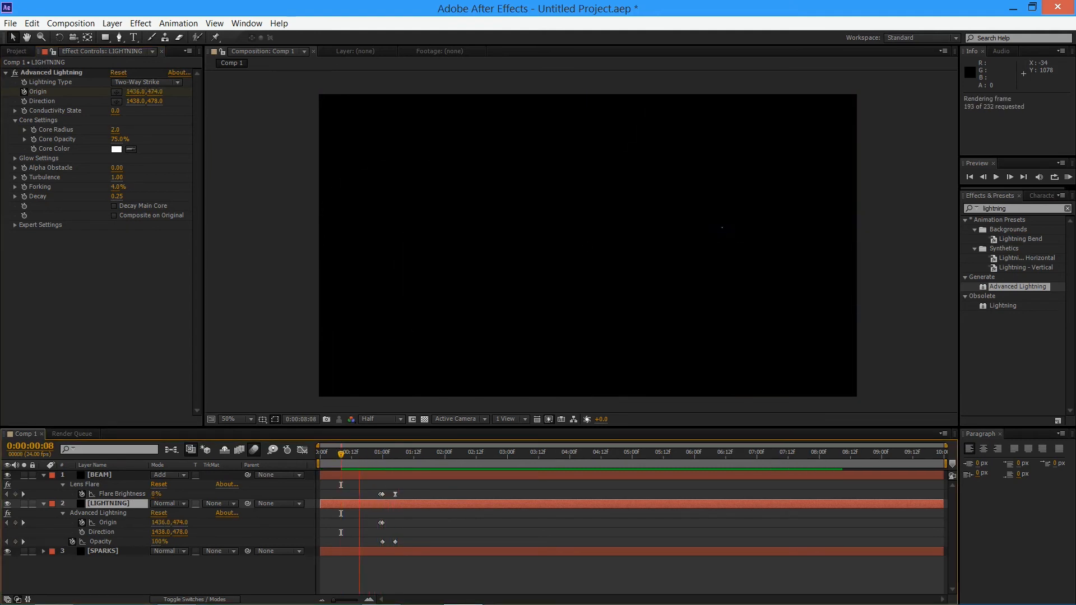
key(space)
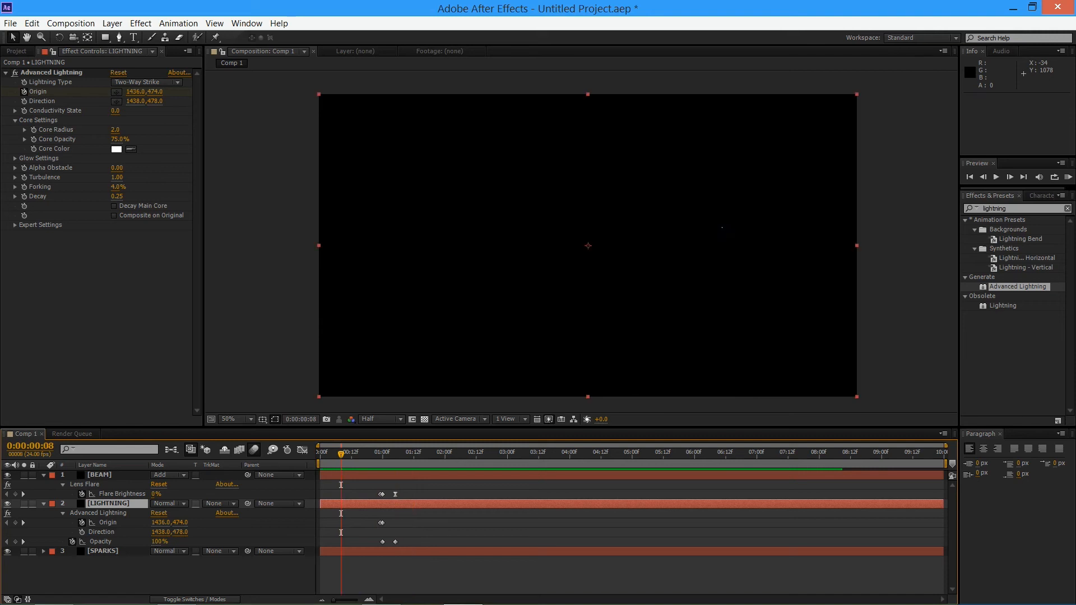
key(KP_0)
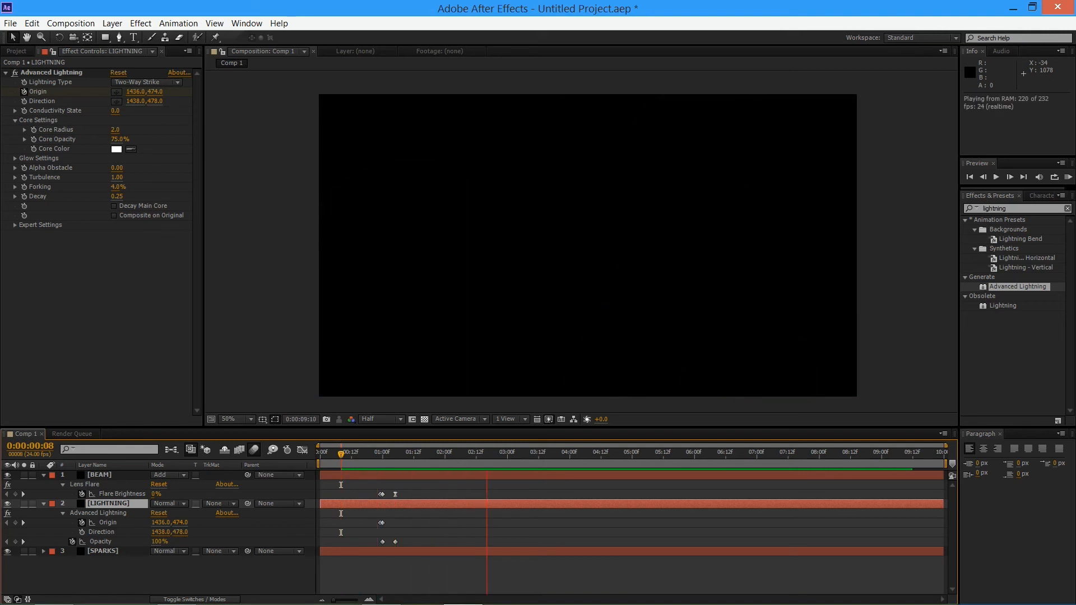
key(space)
drag(340, 454, 382, 454)
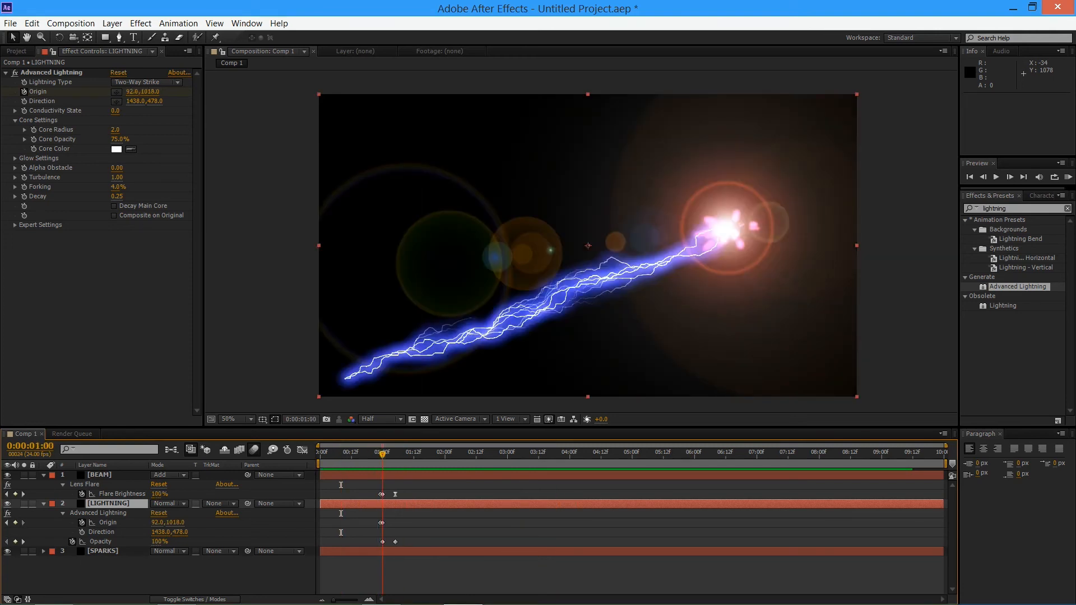
Find the Glow effect, apply it to the LIGHTNING layer, and set its Glow Threshold to 100%
drag(1009, 209, 839, 203)
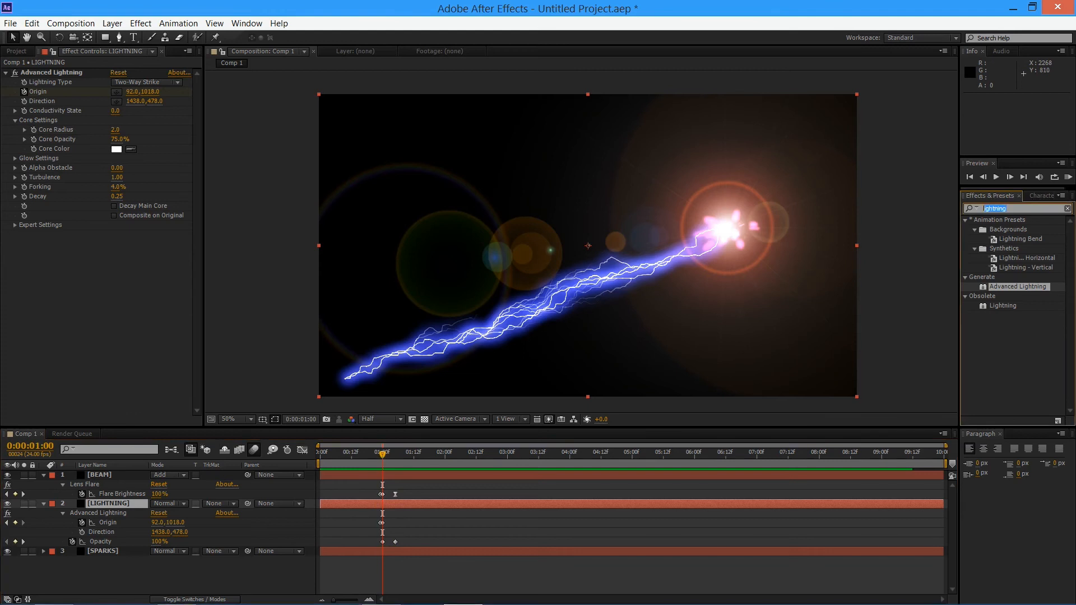
text(glo)
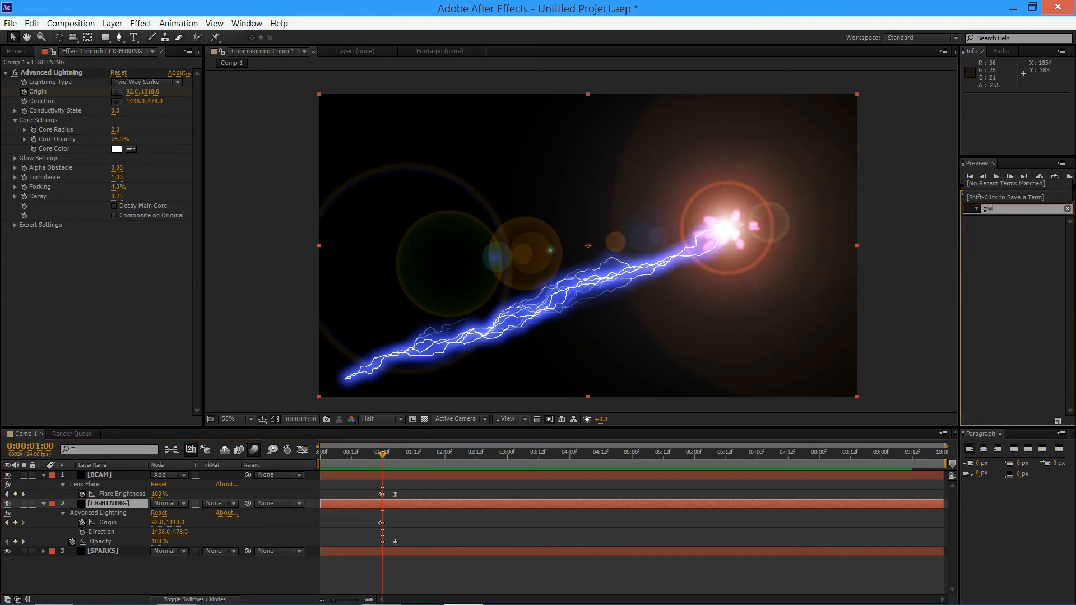
text(w)
drag(997, 258, 196, 534)
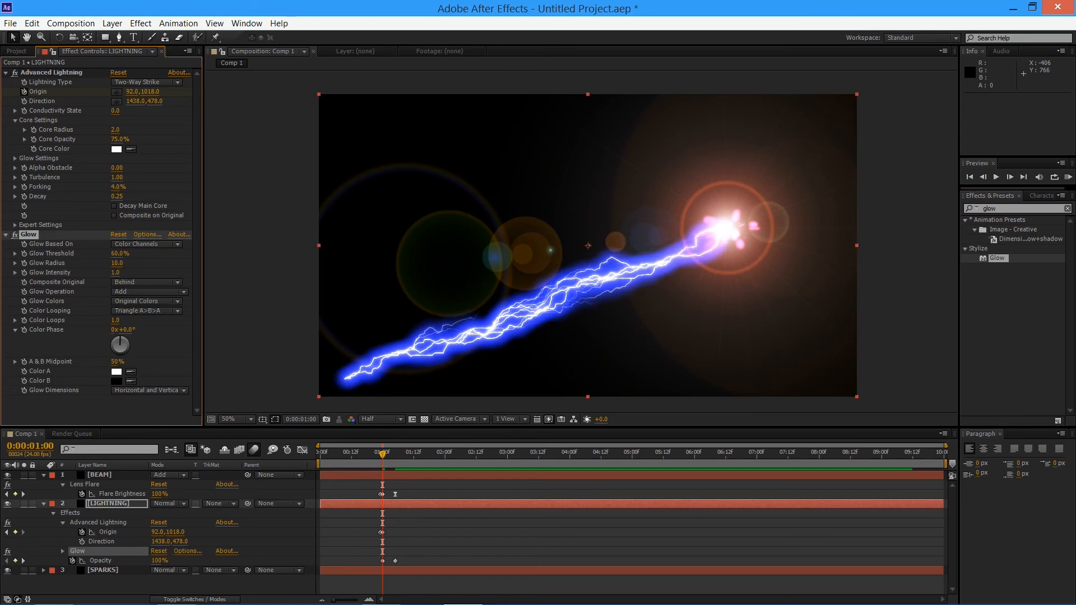
drag(119, 254, 174, 254)
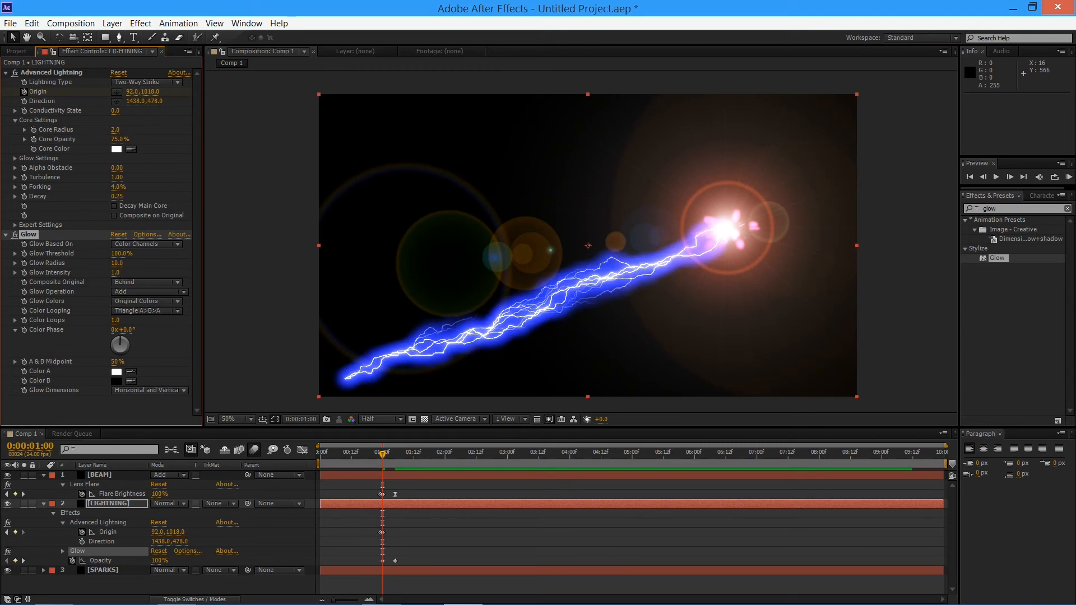
Try red as the Glow effect's Color A, and undo the colour change
click(116, 372)
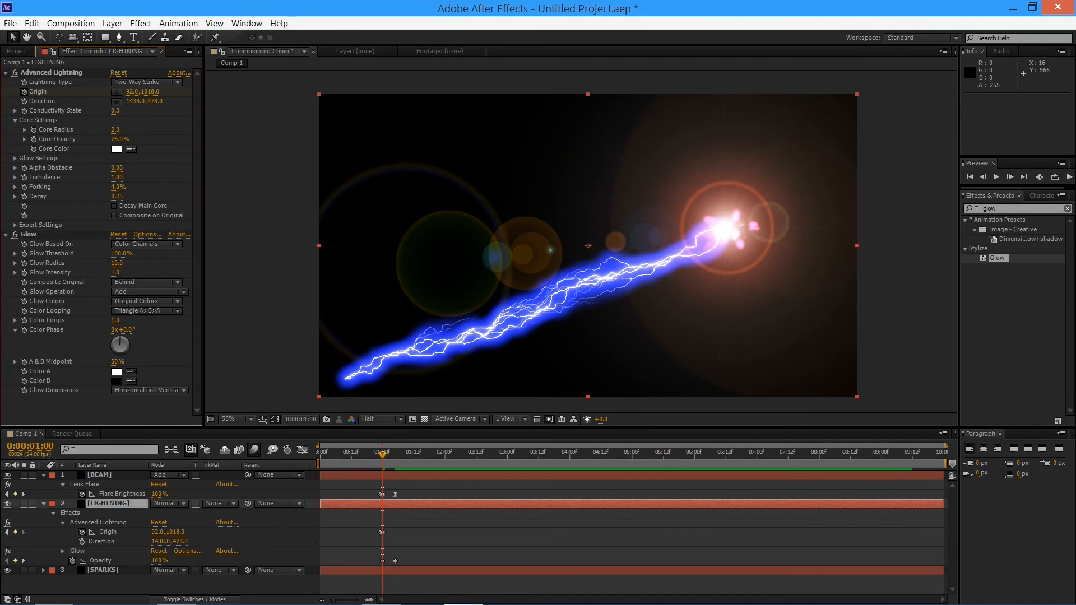
drag(141, 74, 205, 36)
click(308, 36)
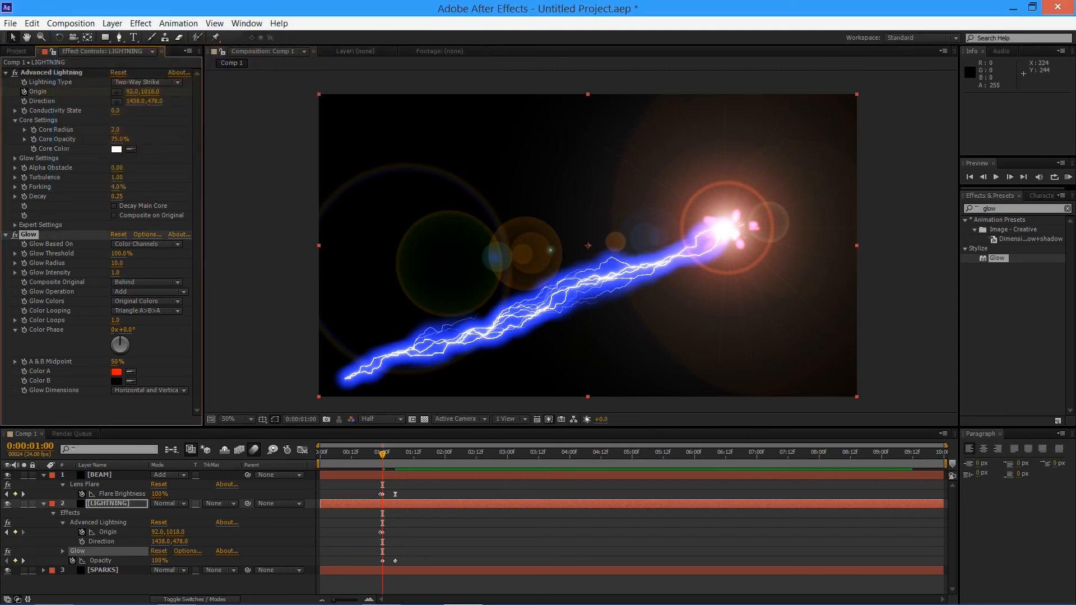
key(ctrl+z)
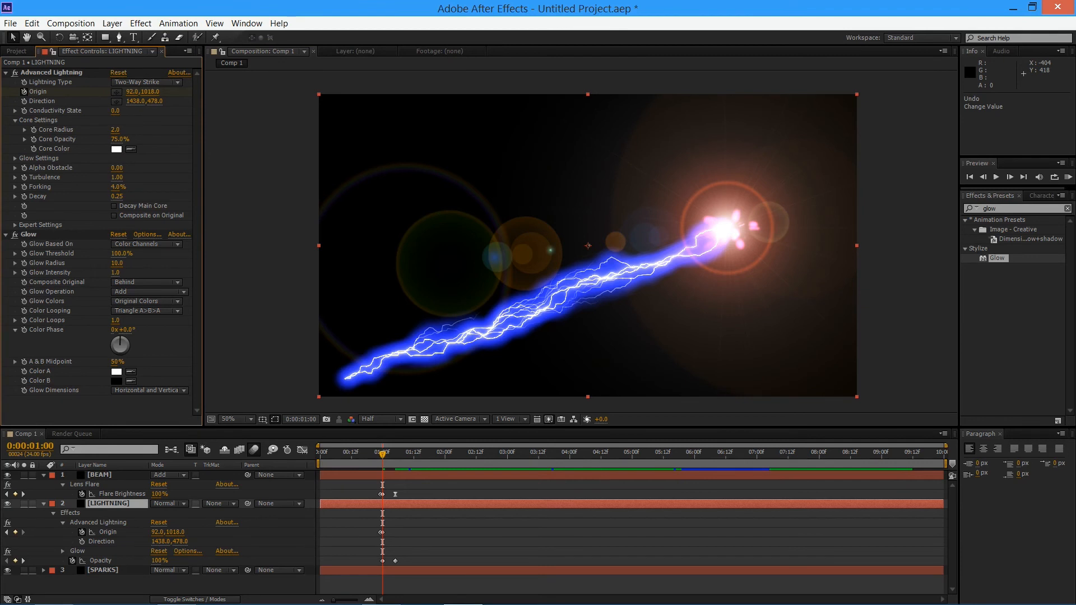
Try A & B Colors as the Glow effect's Glow Colors, undo it, and delete Glow from the LIGHTNING layer
click(146, 301)
click(140, 324)
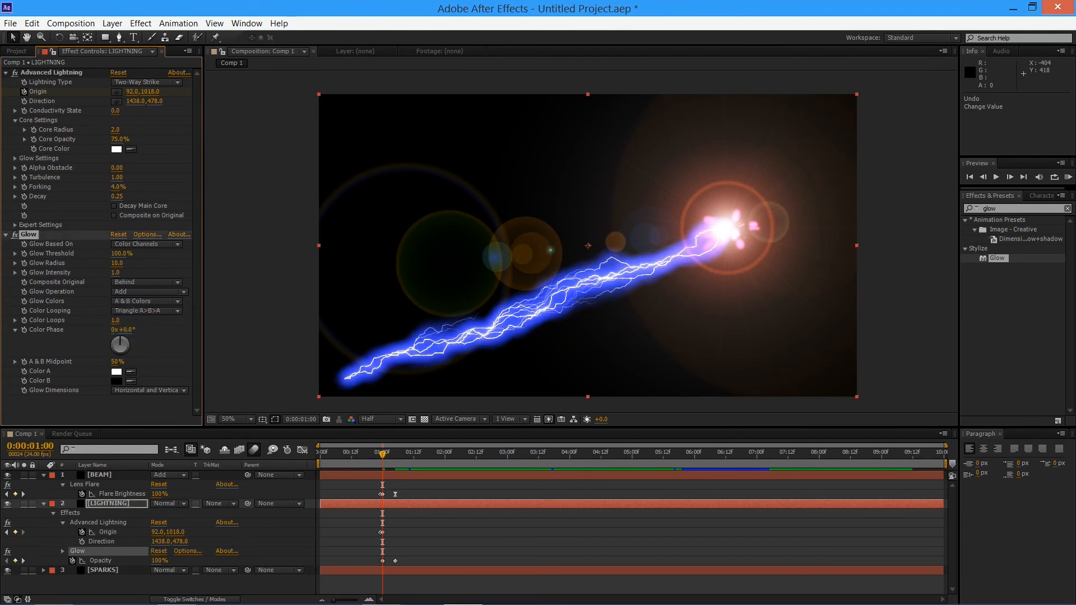
key(ctrl+z)
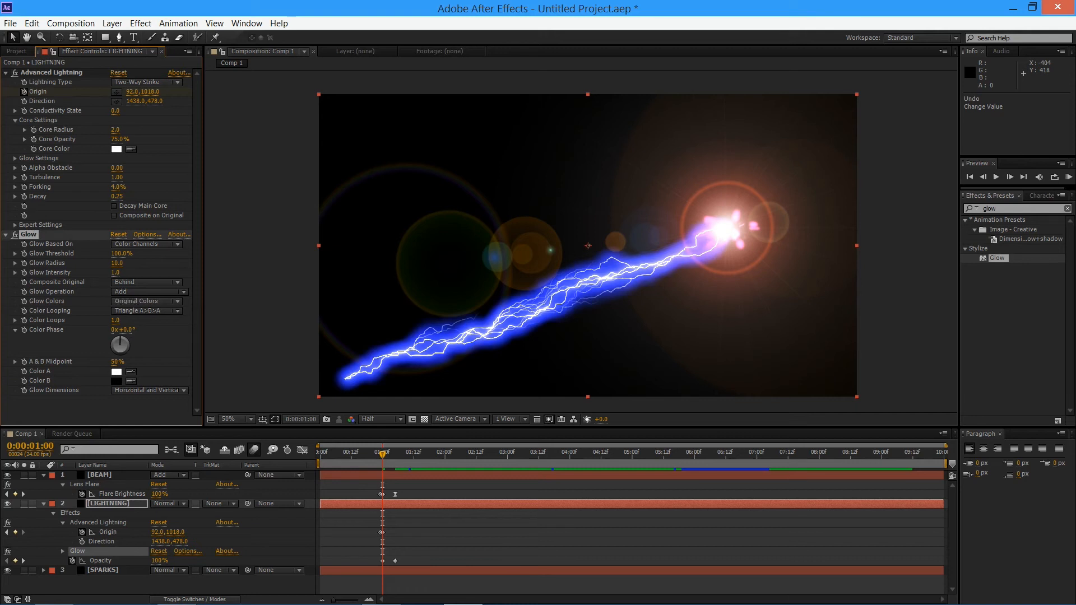
key(ctrl+z)
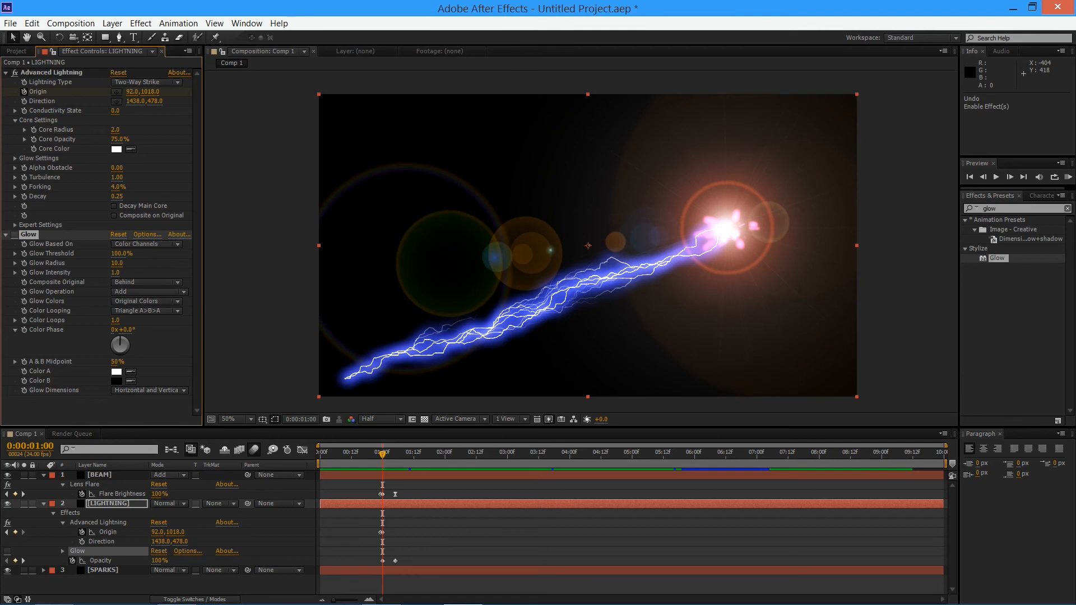
key(Delete)
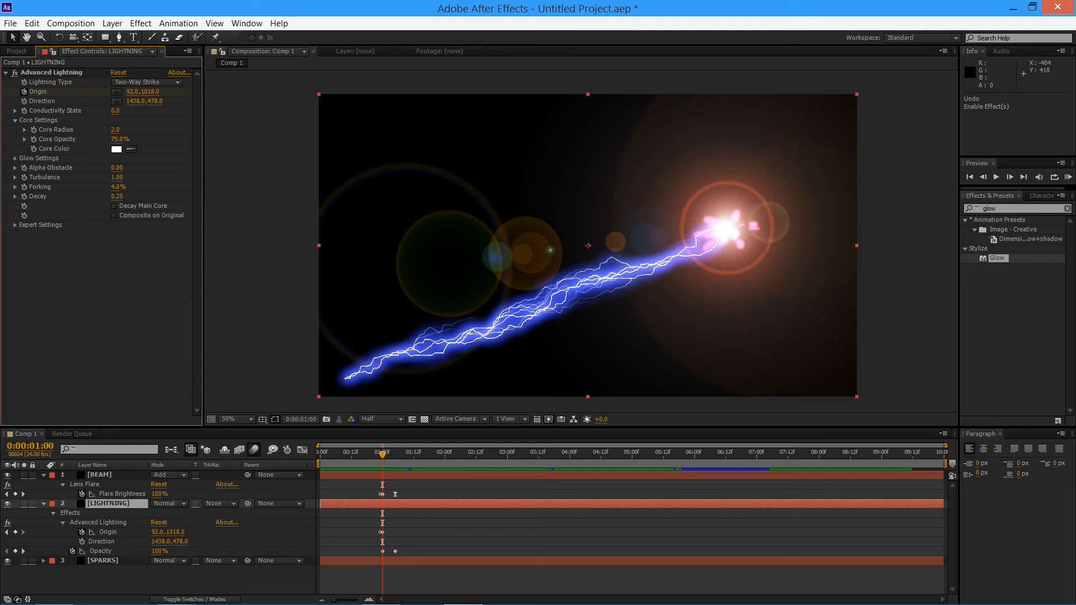
Try a different Glow Radius and the pink Glow Color FF32D1 on Advanced Lightning, and discard these and the Core Color edit
click(15, 159)
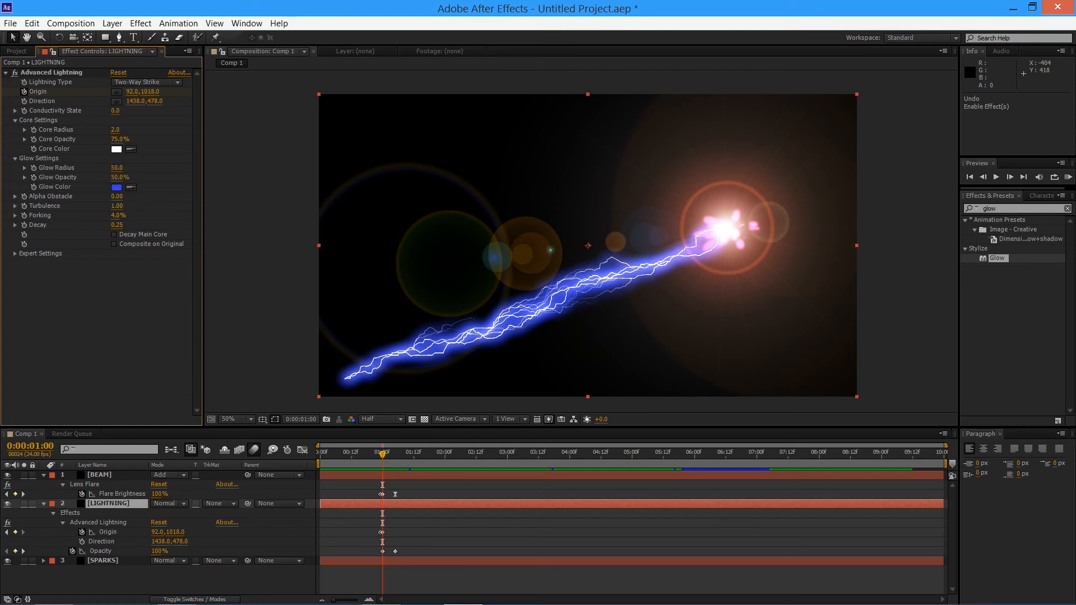
drag(116, 168, 224, 162)
click(116, 187)
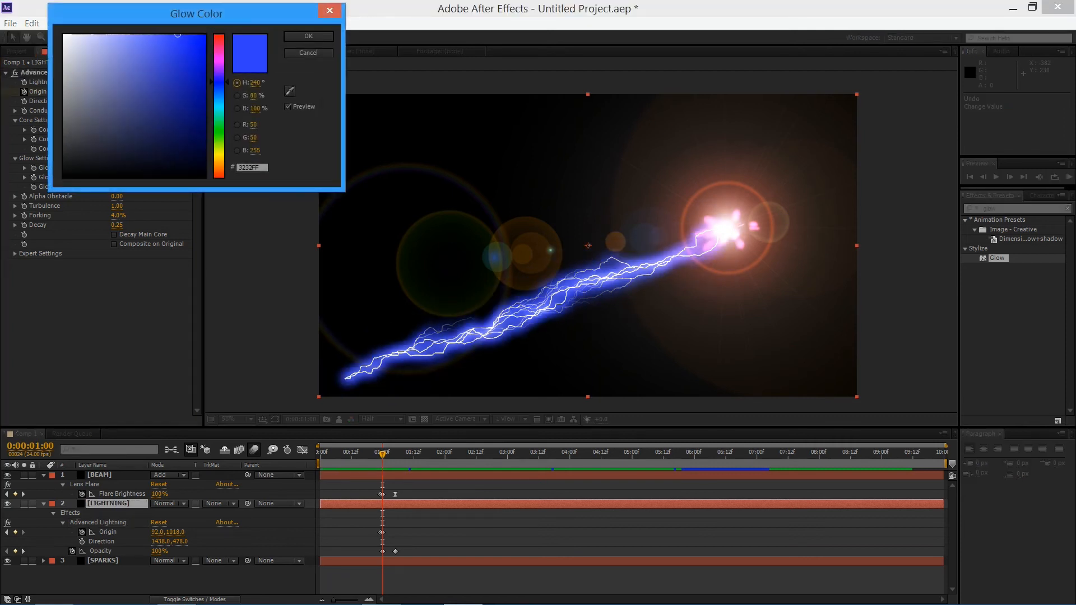
click(219, 53)
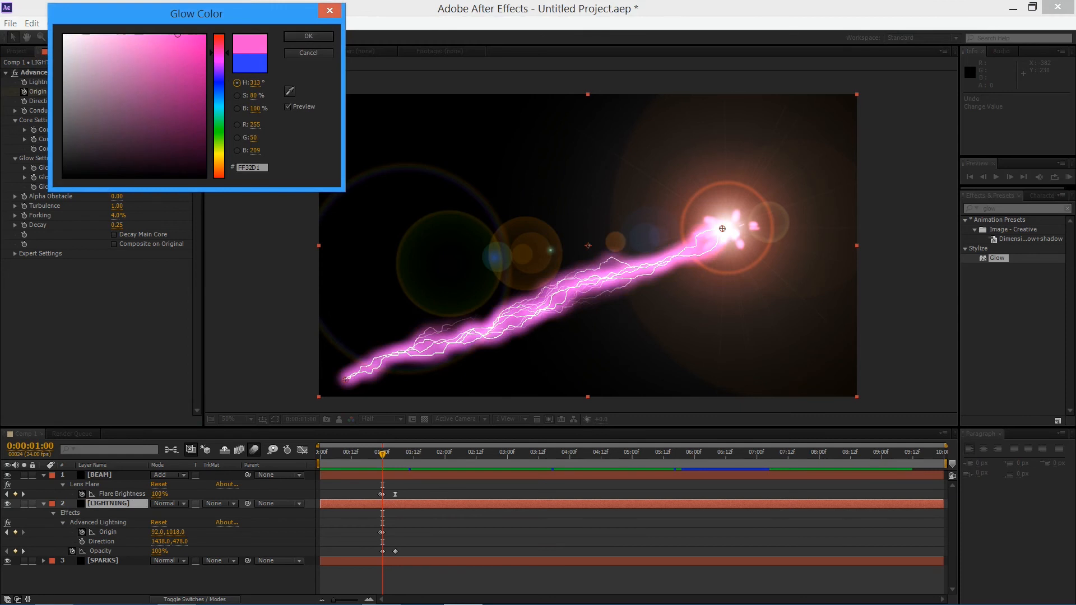
click(308, 53)
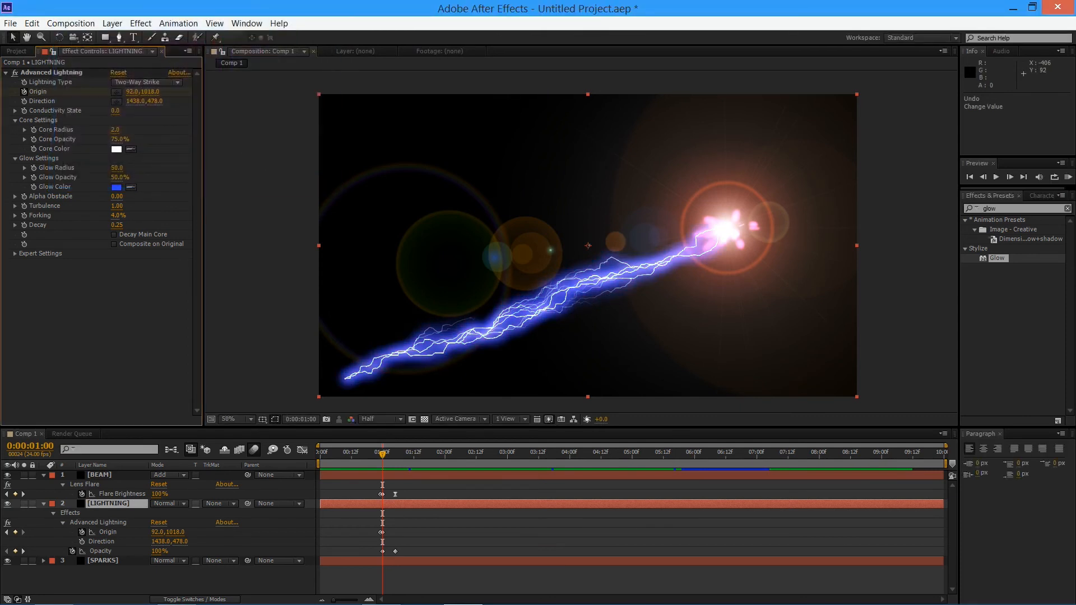
click(116, 150)
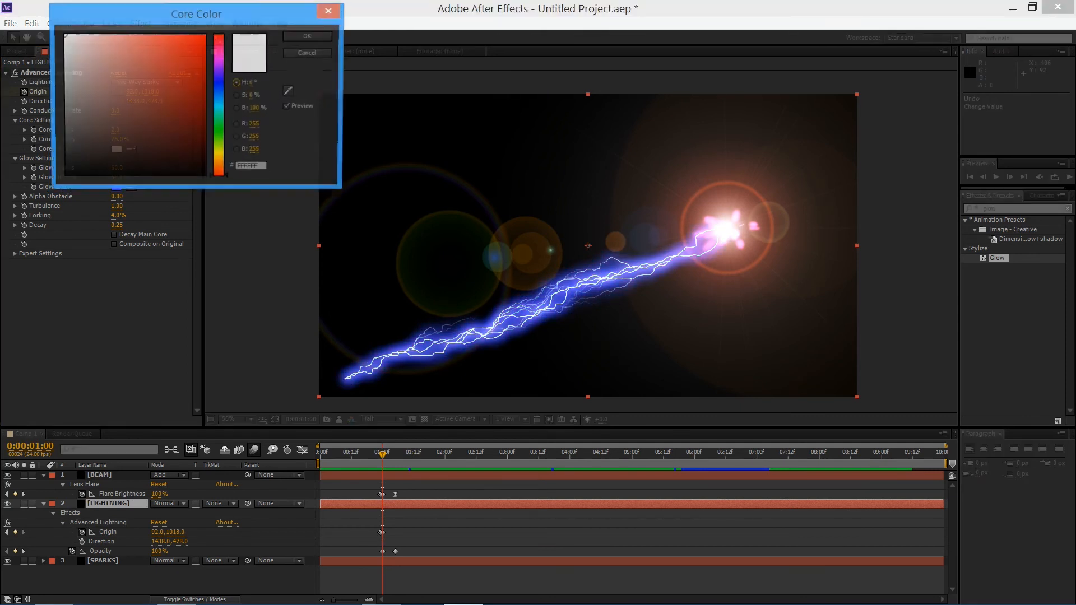
click(308, 53)
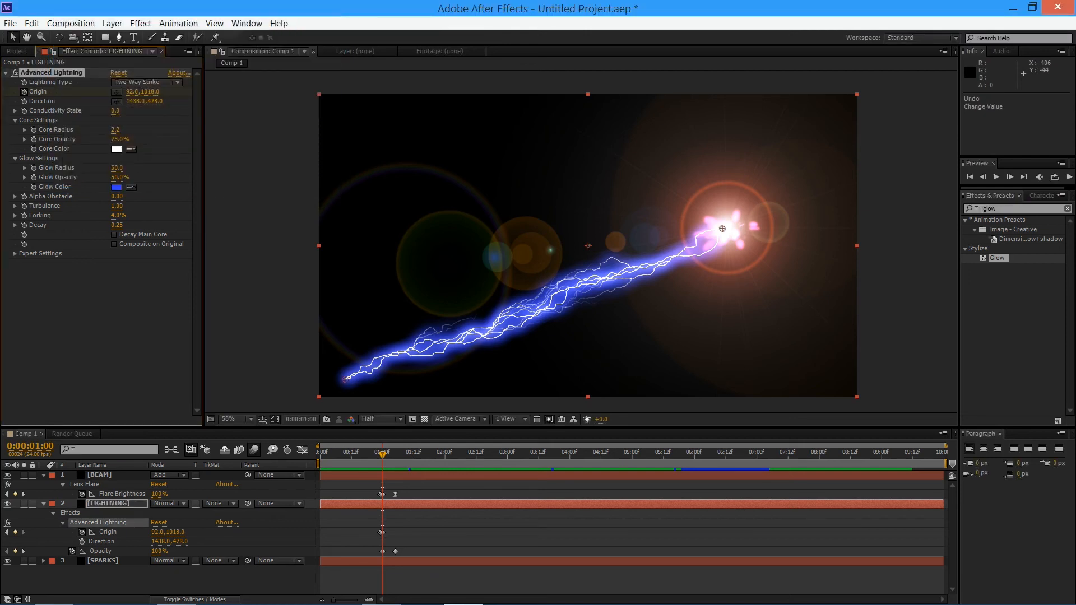
Set the Advanced Lightning effect's Core Opacity to 100% and its Core Radius to 4.5
drag(116, 130, 150, 129)
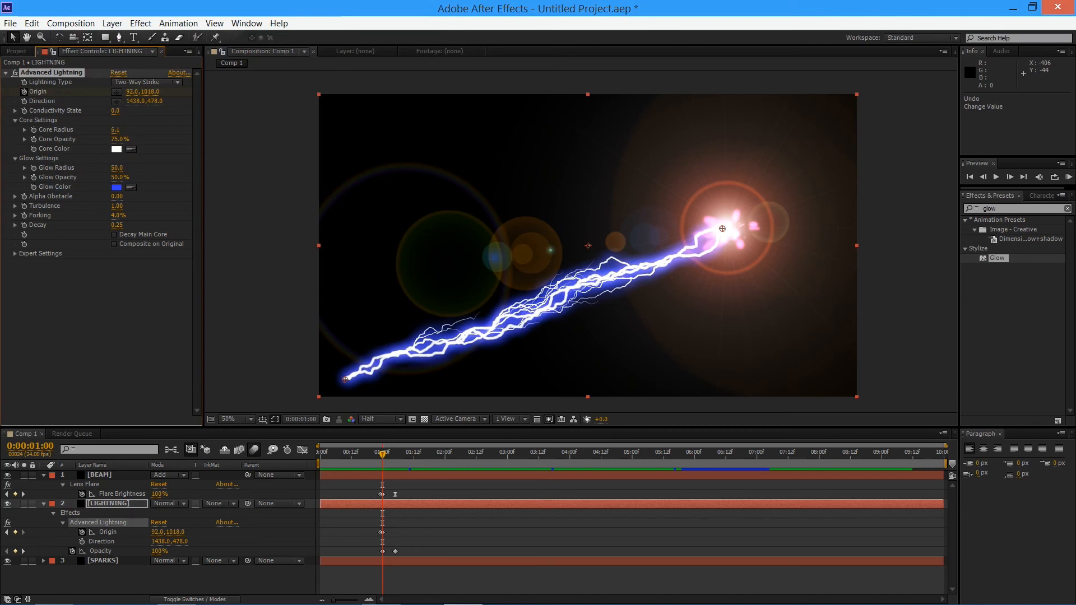
mouse_move(134, 129)
mouse_down()
mouse_move(115, 129)
mouse_move(132, 139)
mouse_up()
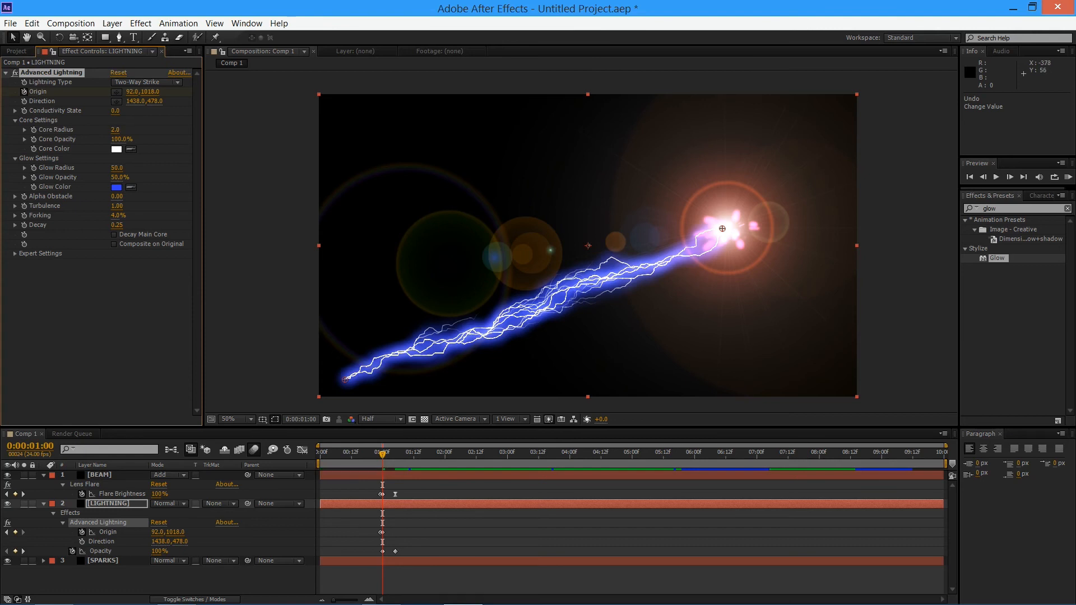
mouse_move(116, 129)
mouse_down()
mouse_move(146, 129)
mouse_move(128, 129)
mouse_up()
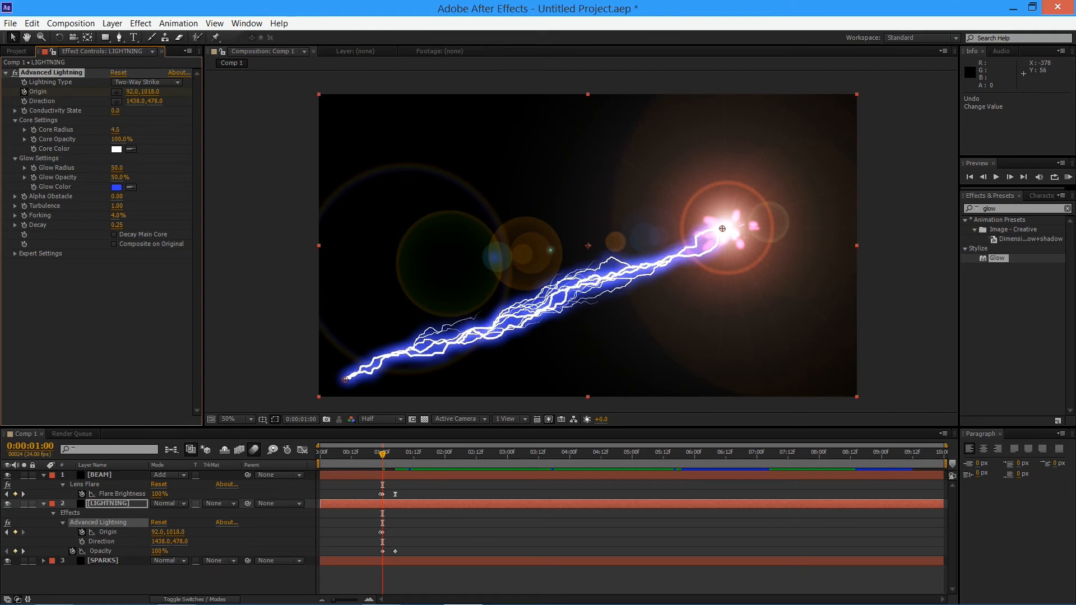
Start keyframing the Advanced Lightning Core Radius at 0:00:01:00 and reveal the LIGHTNING layer's animated properties
mouse_move(382, 454)
mouse_down()
mouse_move(398, 454)
mouse_move(382, 454)
mouse_up()
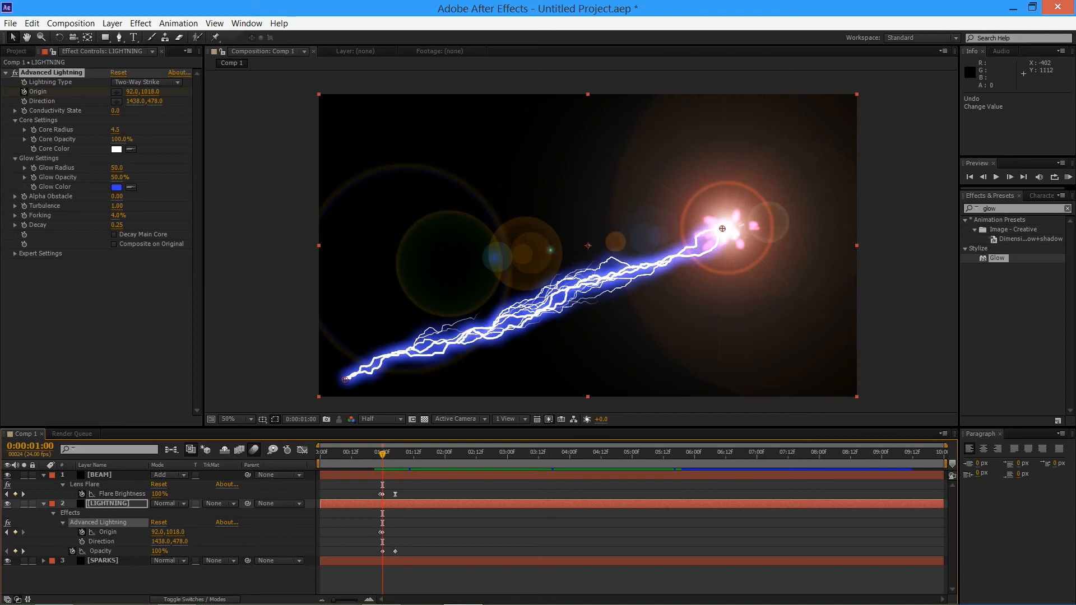
click(84, 484)
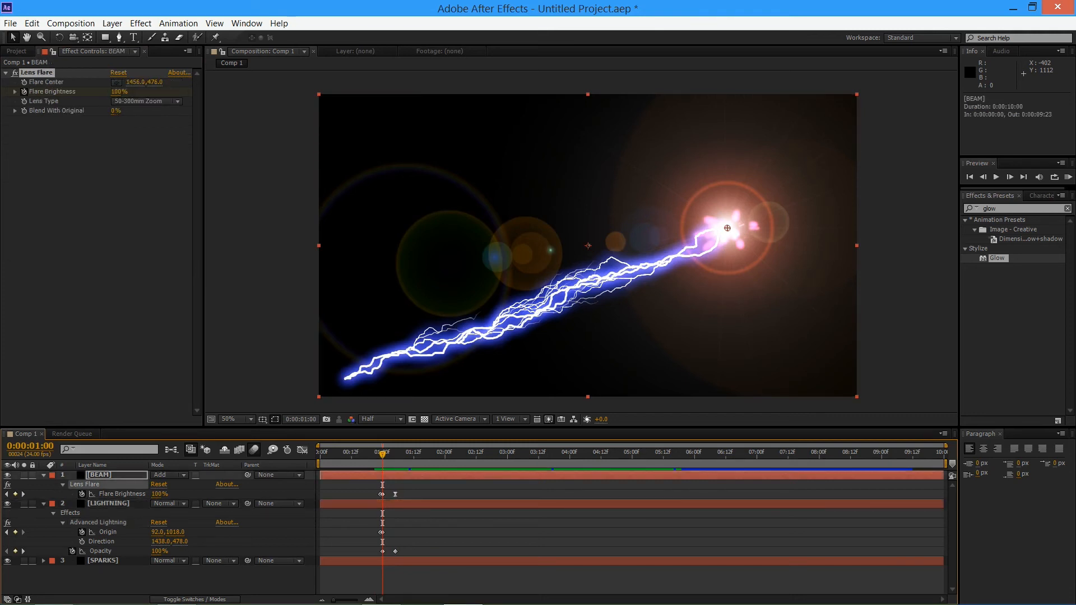
click(99, 475)
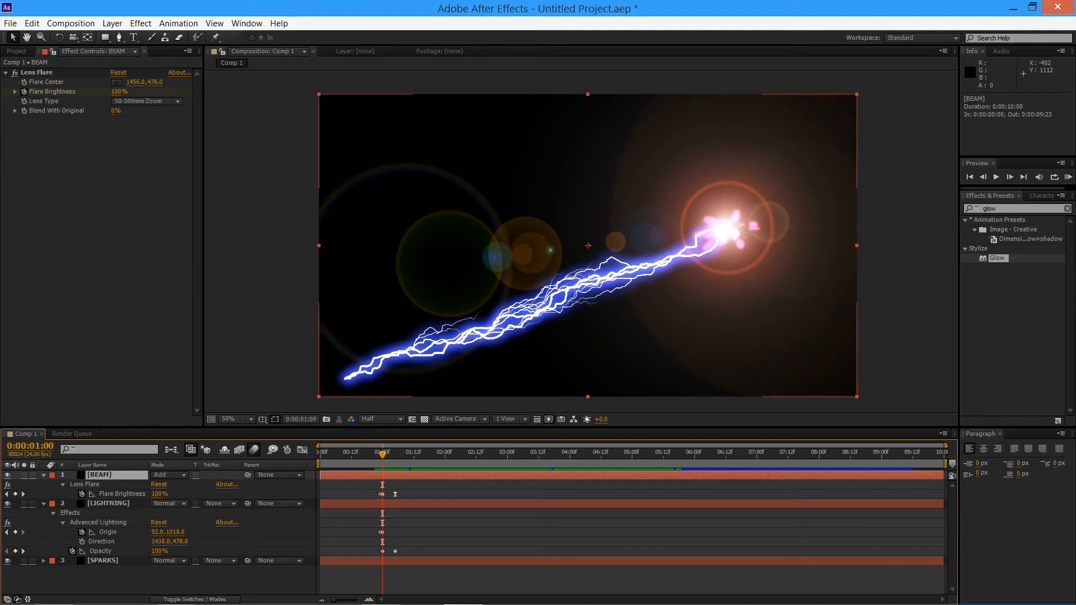
click(108, 504)
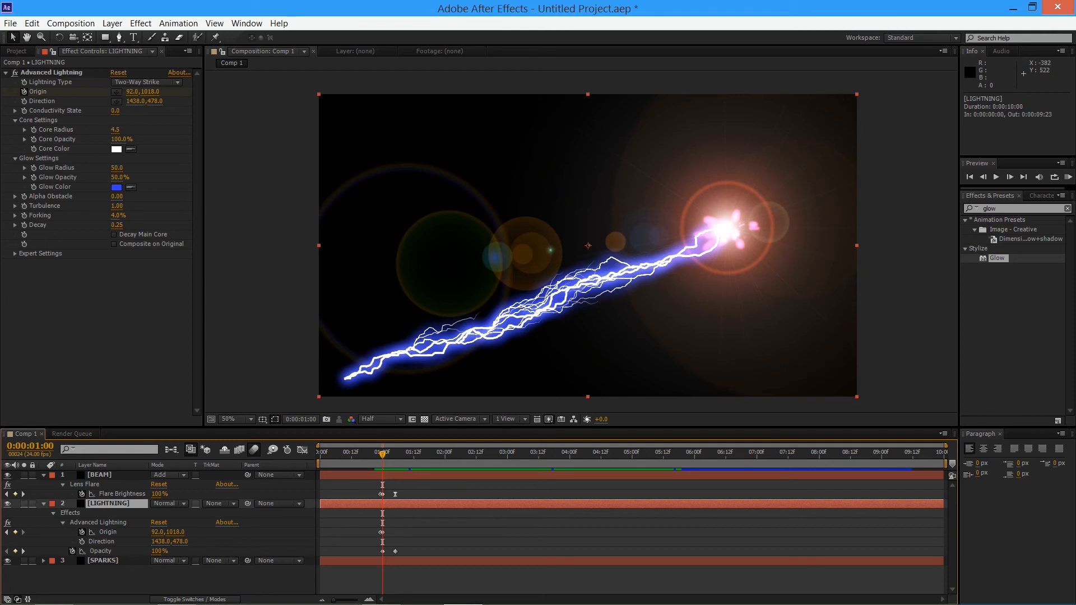
click(34, 130)
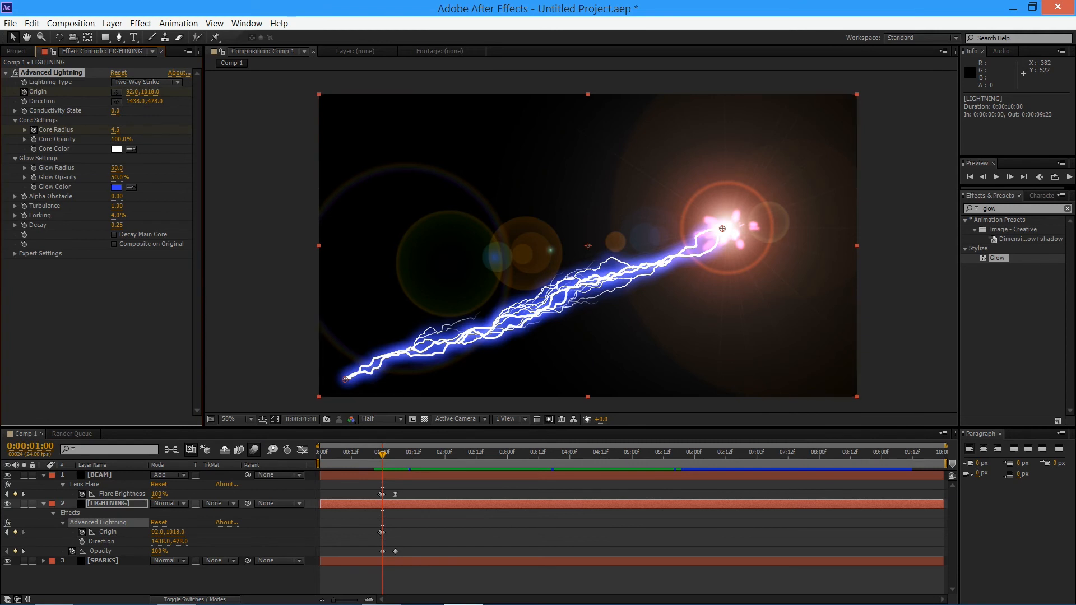
click(109, 503)
key(u)
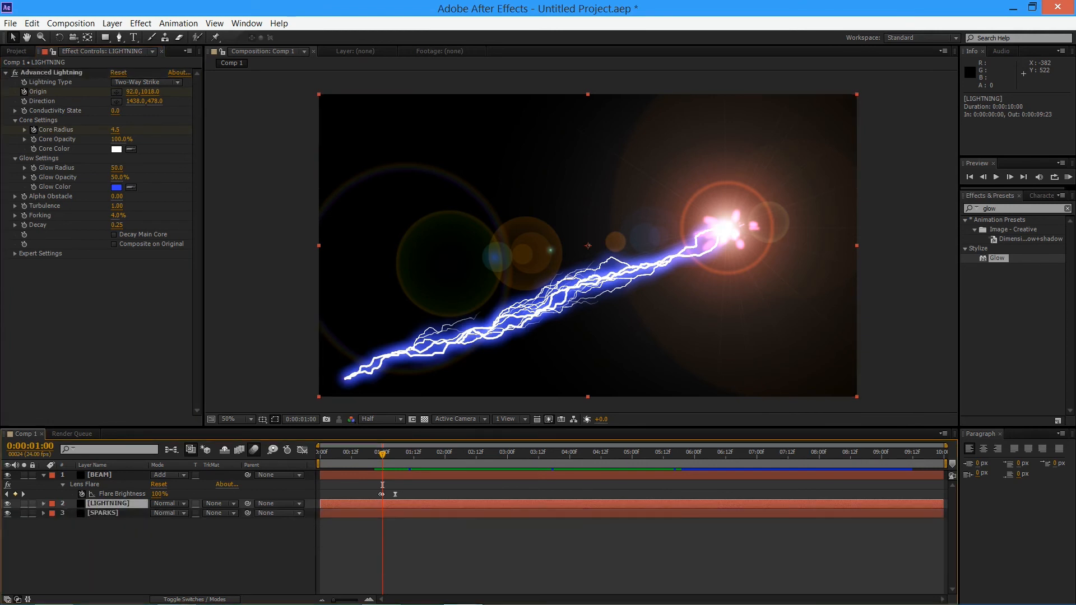
key(u)
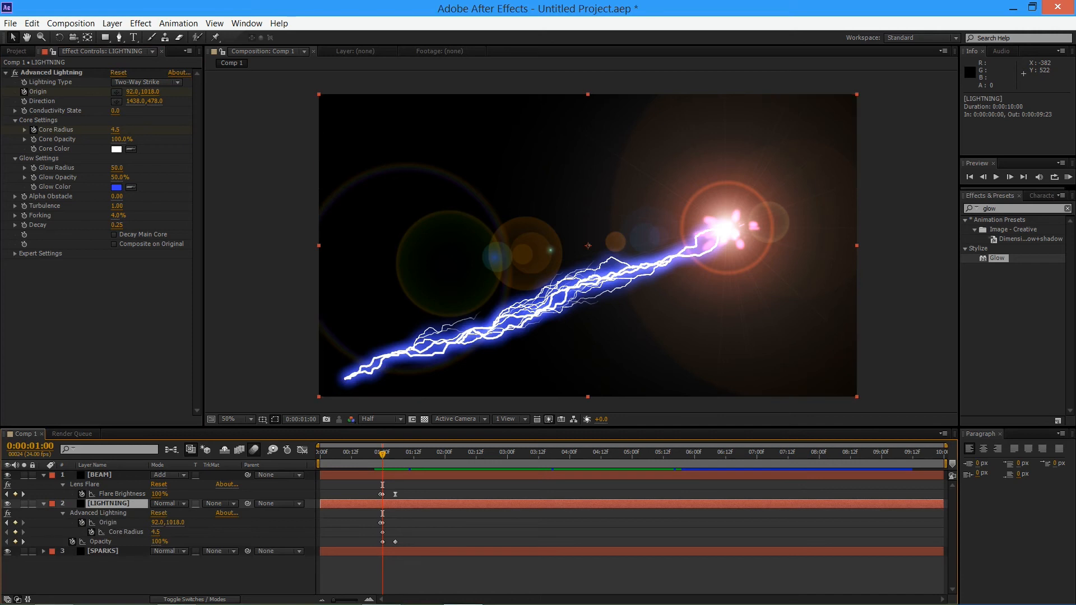
Try a Glow Radius of 13.9 at 0:00:01:04, undo it, and keyframe Core Radius at 0.5 there instead
key(Page_Down)
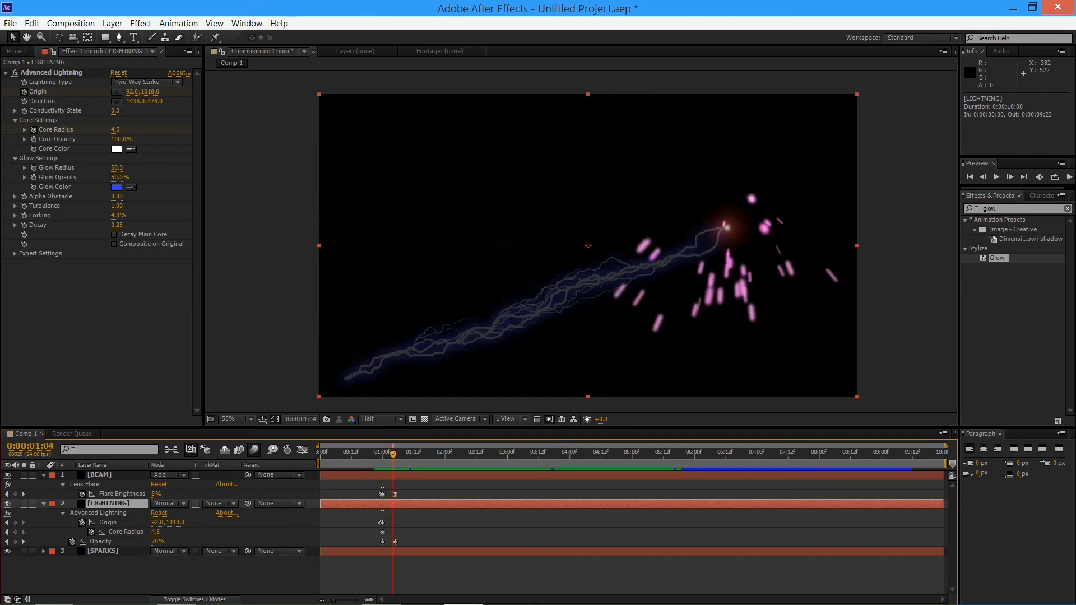
key(Page_Down)
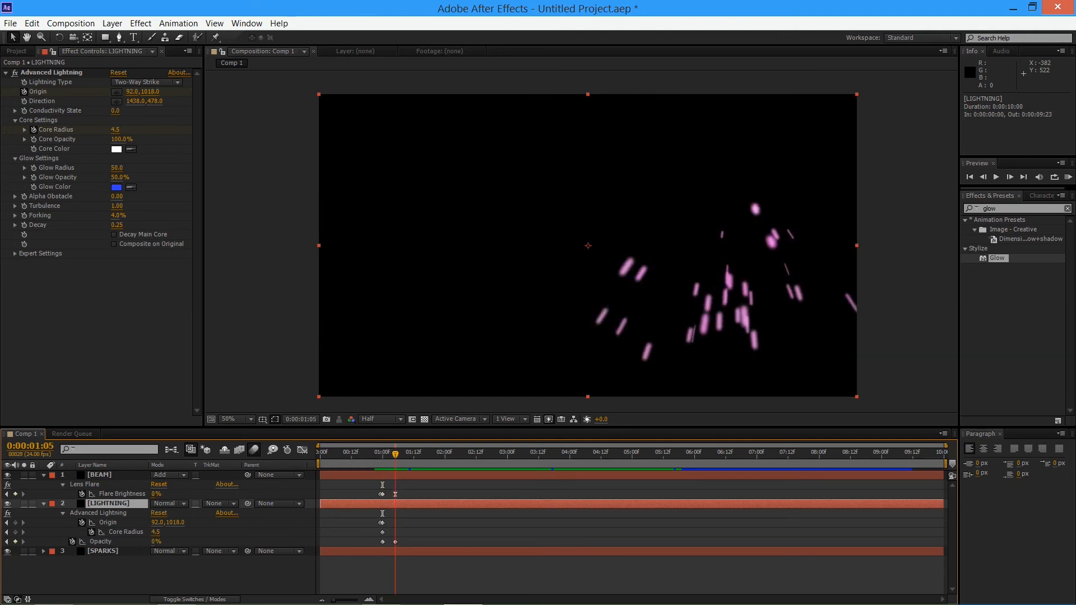
key(Page_Up)
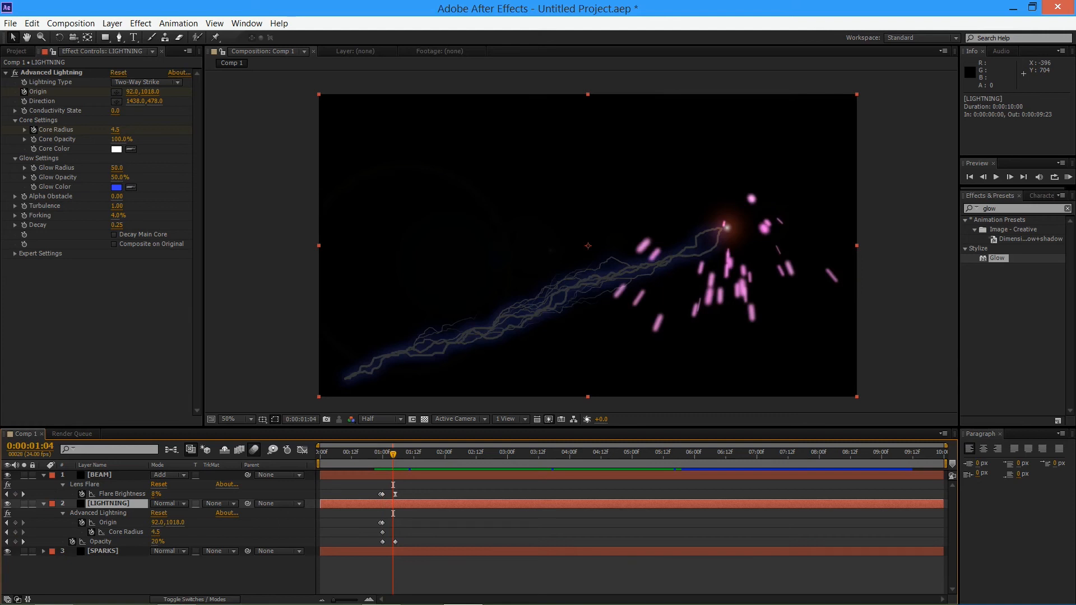
drag(117, 168, 17, 168)
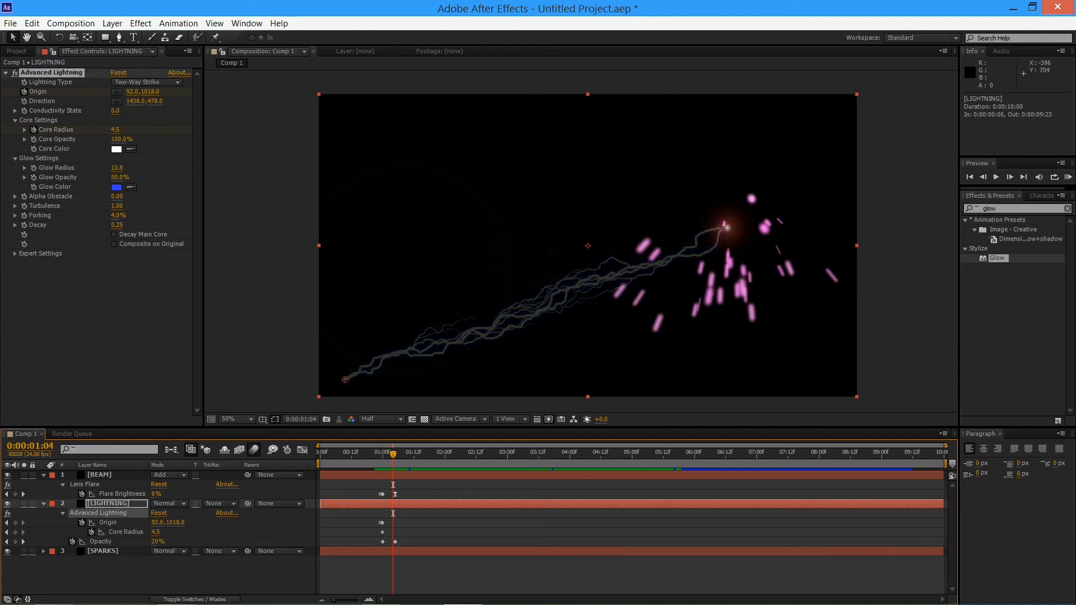
key(ctrl+z)
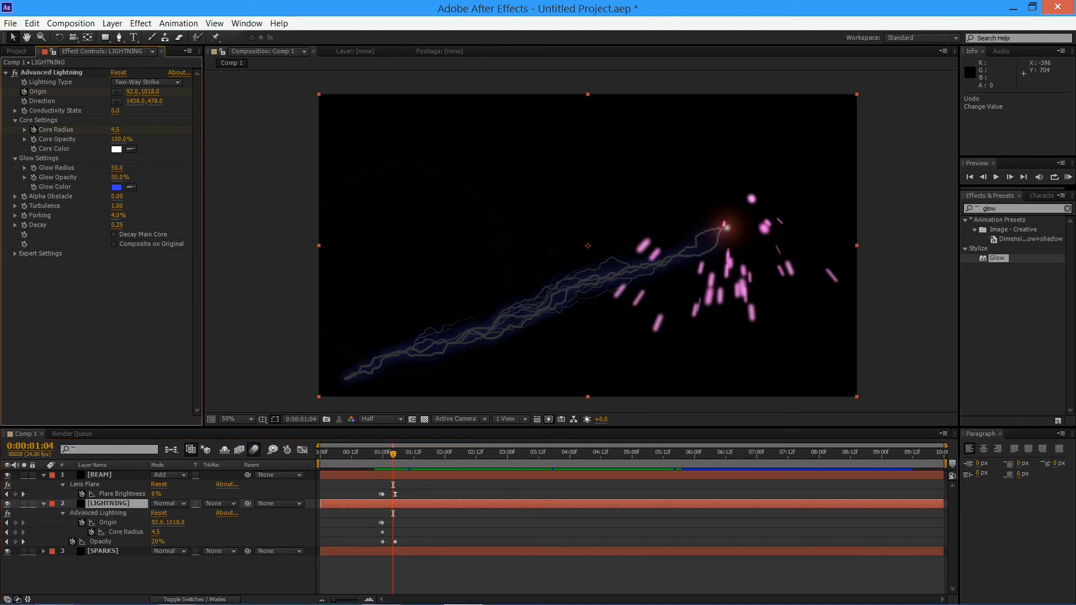
drag(115, 129, 96, 129)
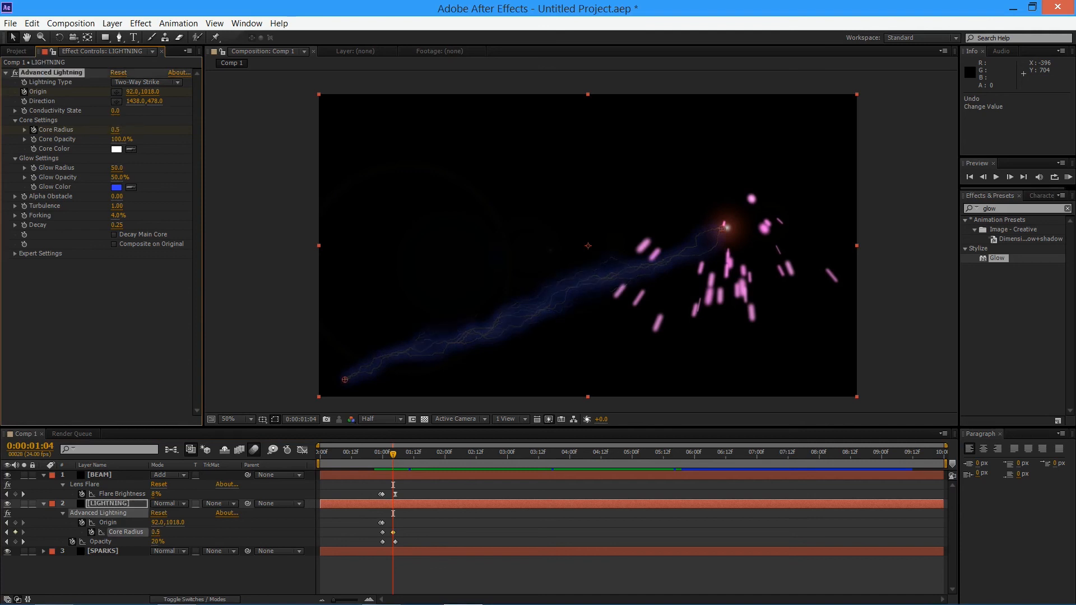
Preview the shrinking lightning core from 0:00:00:07
drag(379, 454, 338, 453)
key(KP_0)
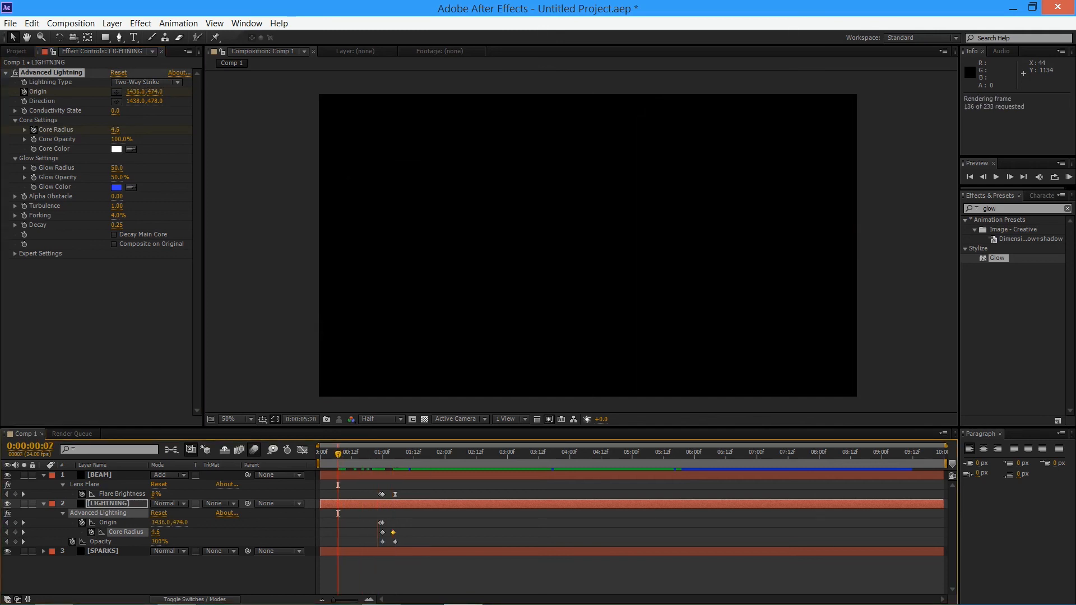
key(space)
key(space)
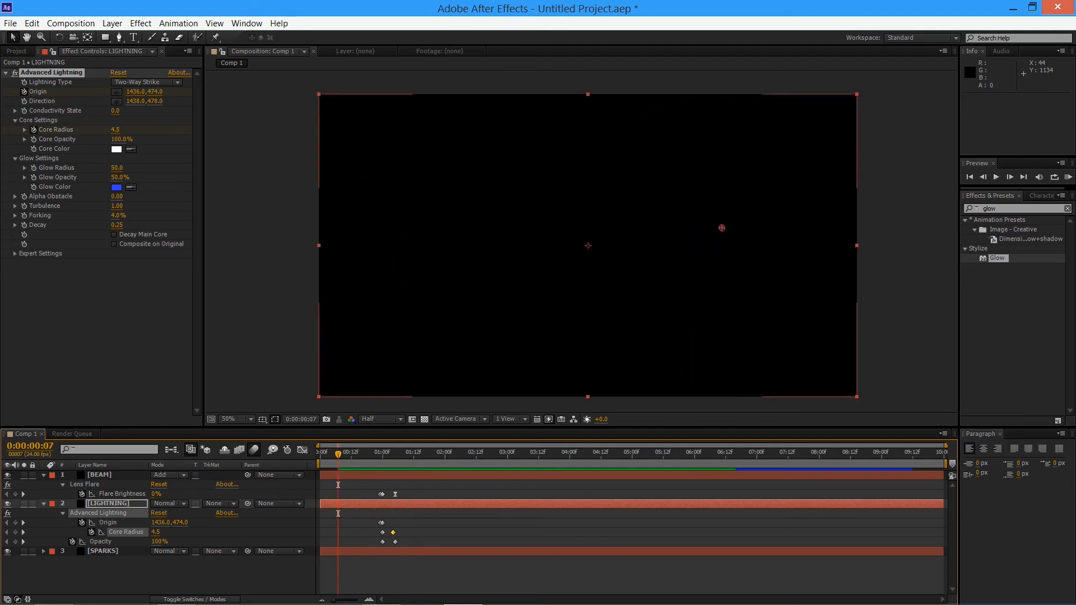
Try moving the last Flare Brightness keyframe to 0:00:01:08 and LIGHTNING's last Opacity keyframe to 0:00:01:07, with Core Radius ending slightly earlier, and preview
drag(395, 494, 403, 494)
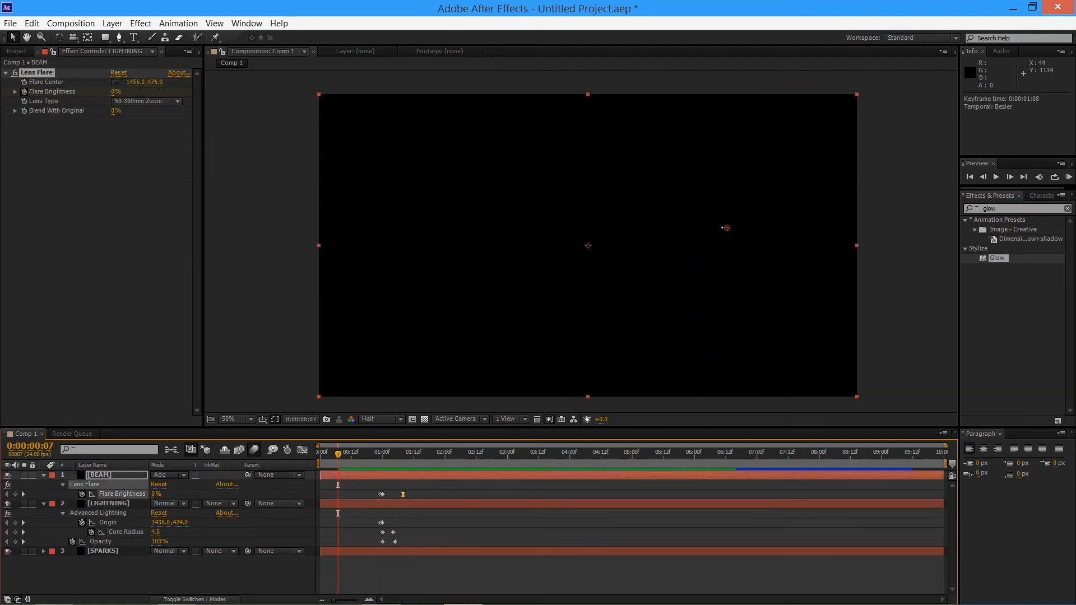
drag(392, 532, 401, 542)
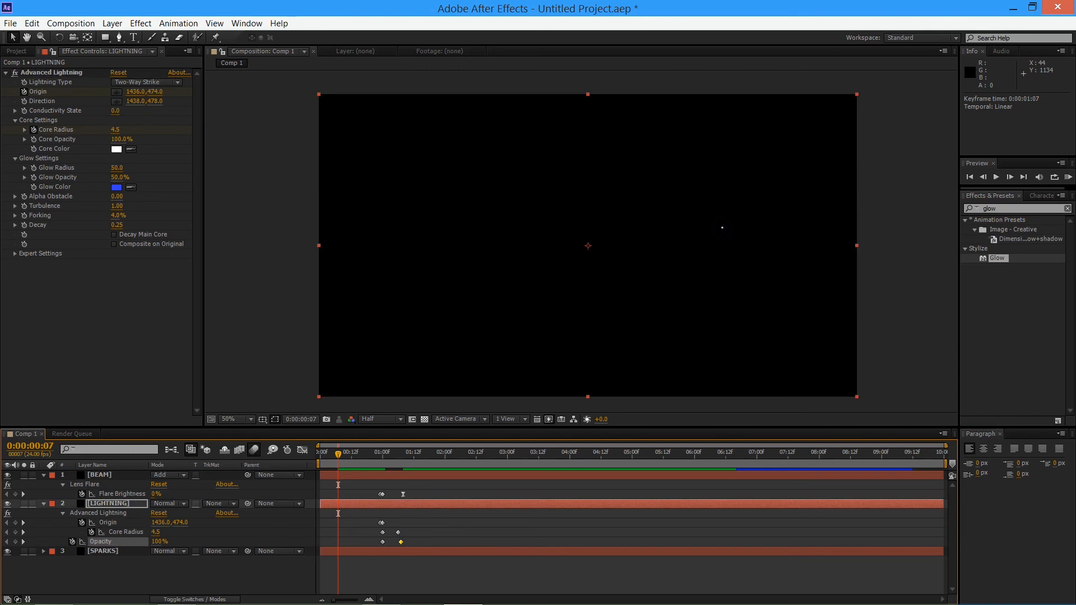
click(102, 551)
click(101, 571)
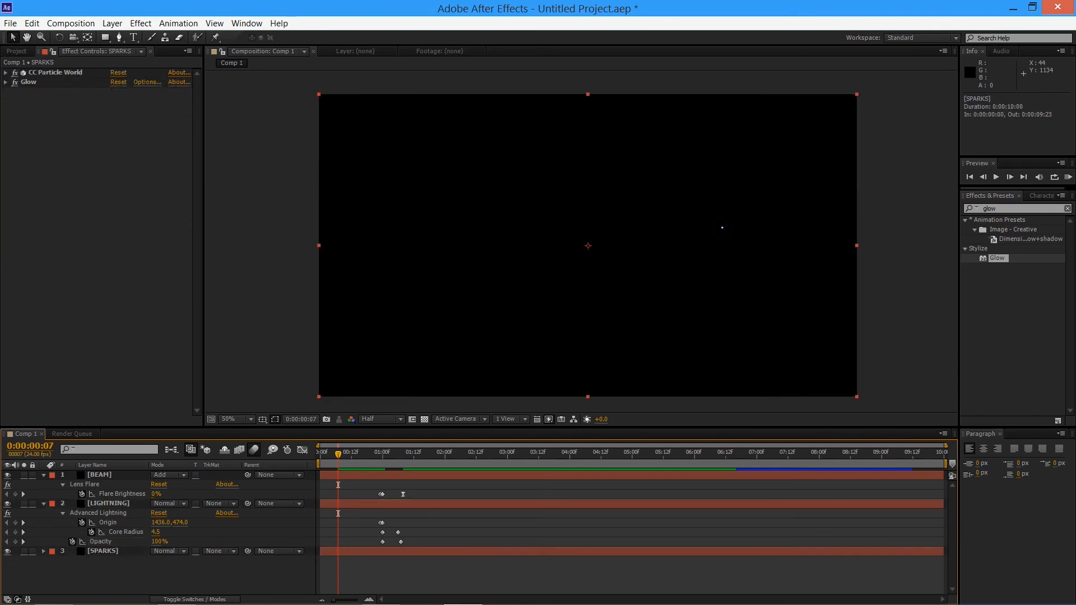
click(44, 552)
scroll(101, 552, down, 3)
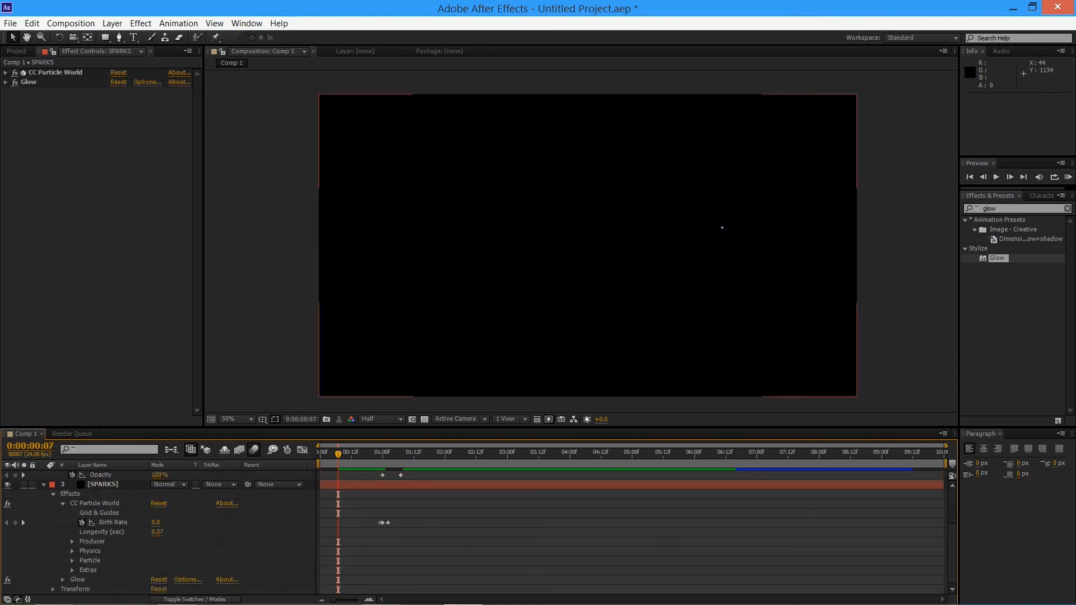
click(44, 485)
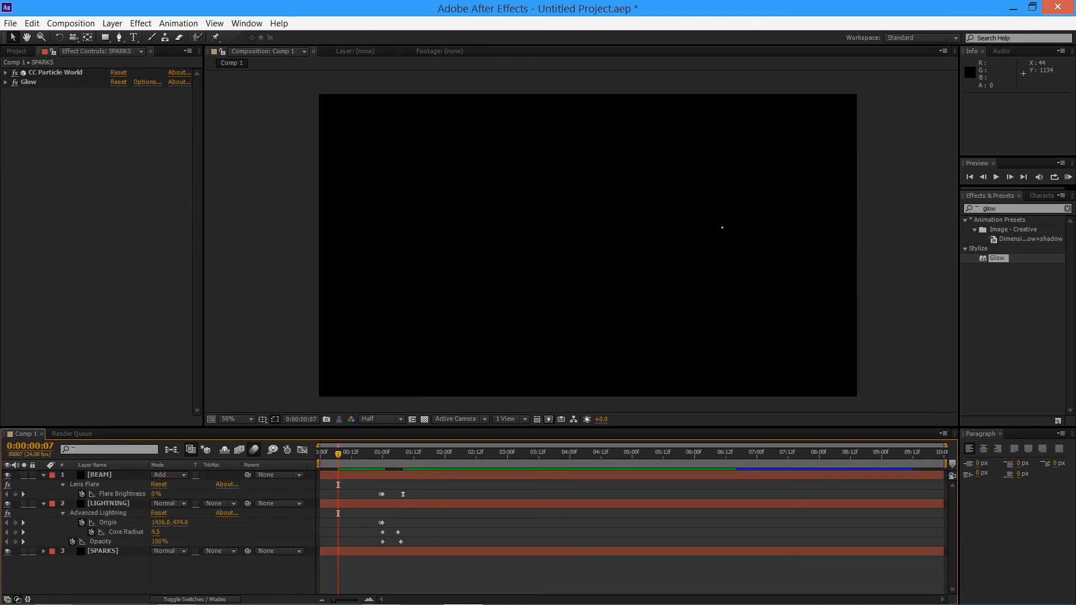
key(KP_0)
key(space)
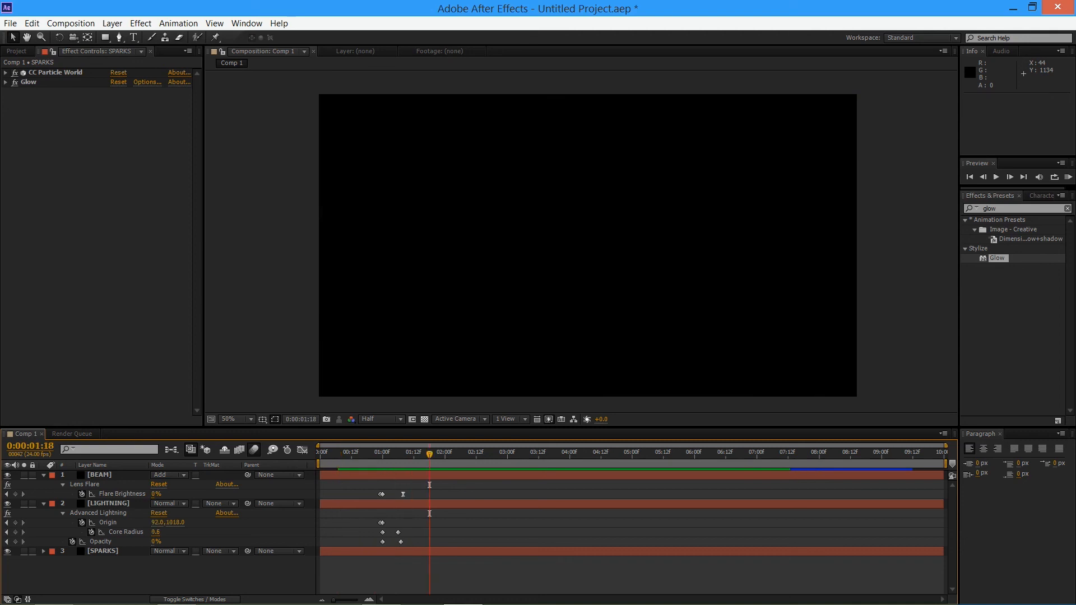
Move the last Flare Brightness and LIGHTNING Opacity keyframes to 0:00:02:00, and the last Core Radius keyframe to 0:00:01:23
drag(403, 494, 445, 494)
key(ctrl+z)
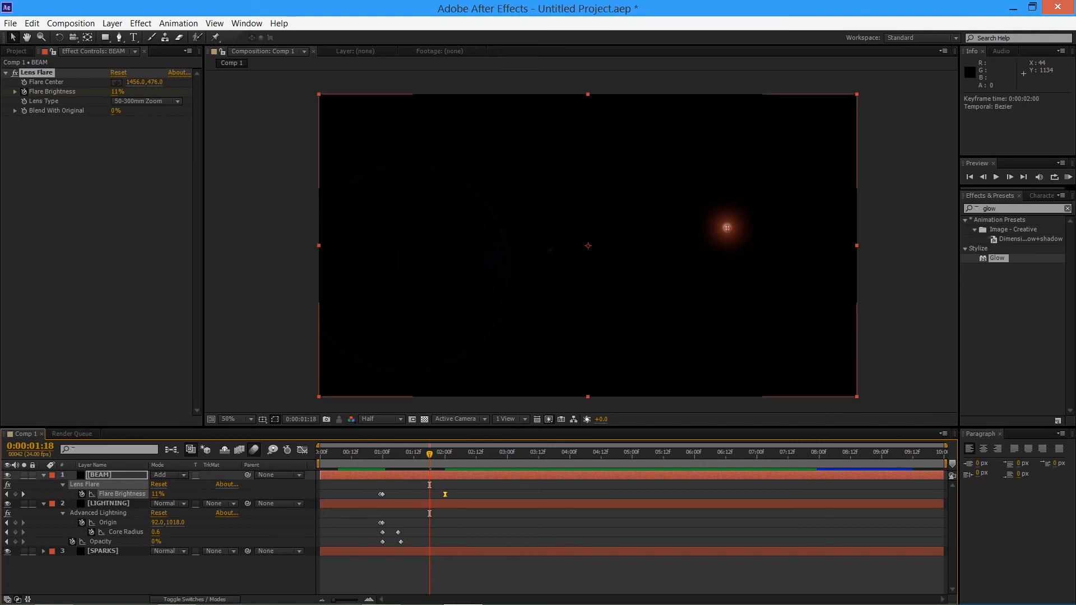
drag(401, 542, 442, 542)
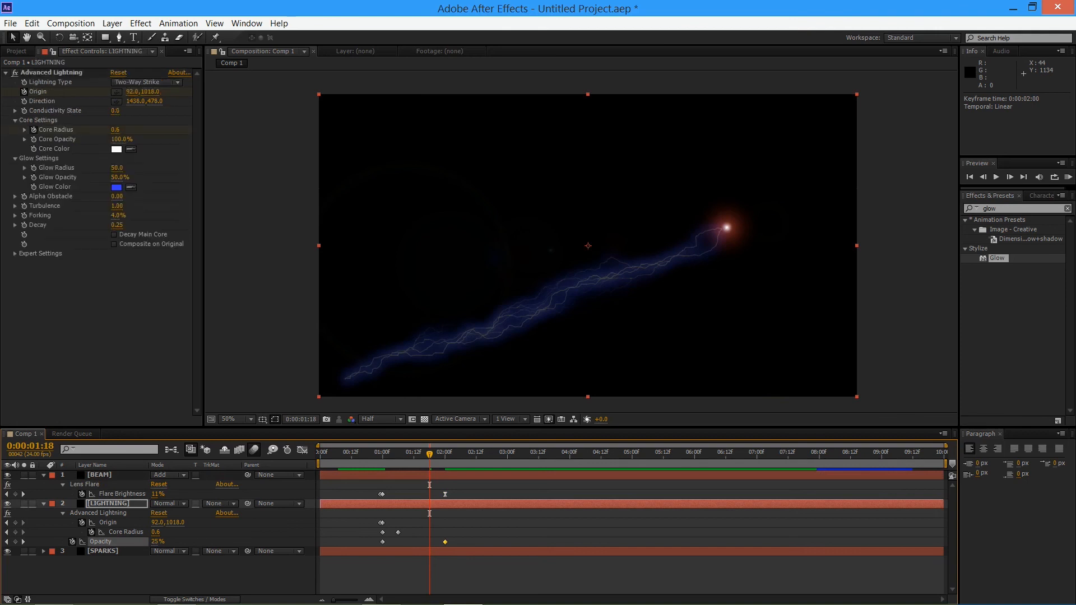
drag(398, 532, 442, 533)
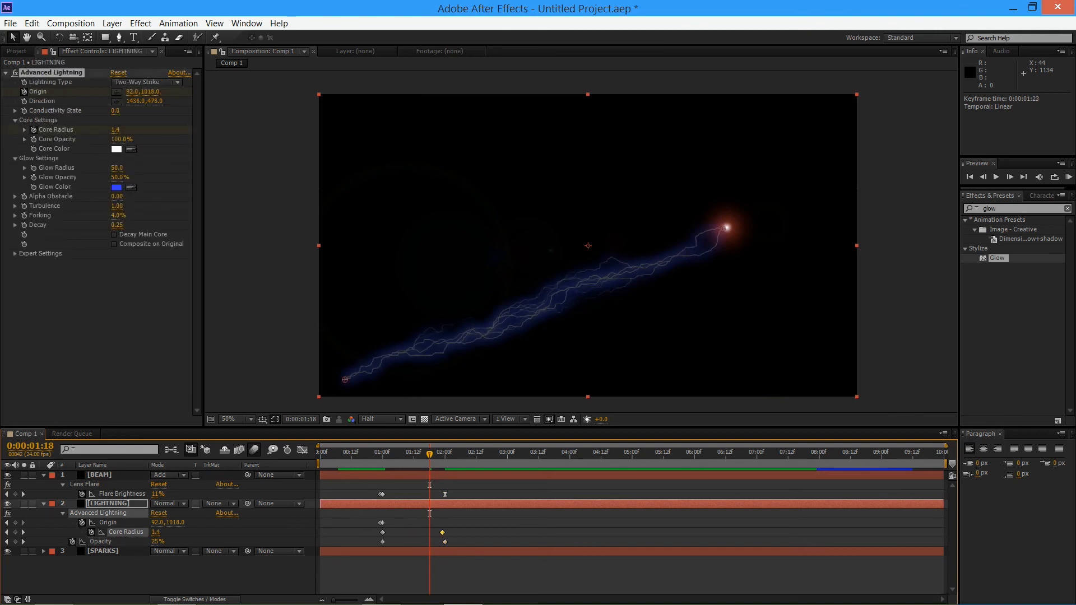
Preview the lengthened flare and lightning fade from the start of the composition
key(KP_0)
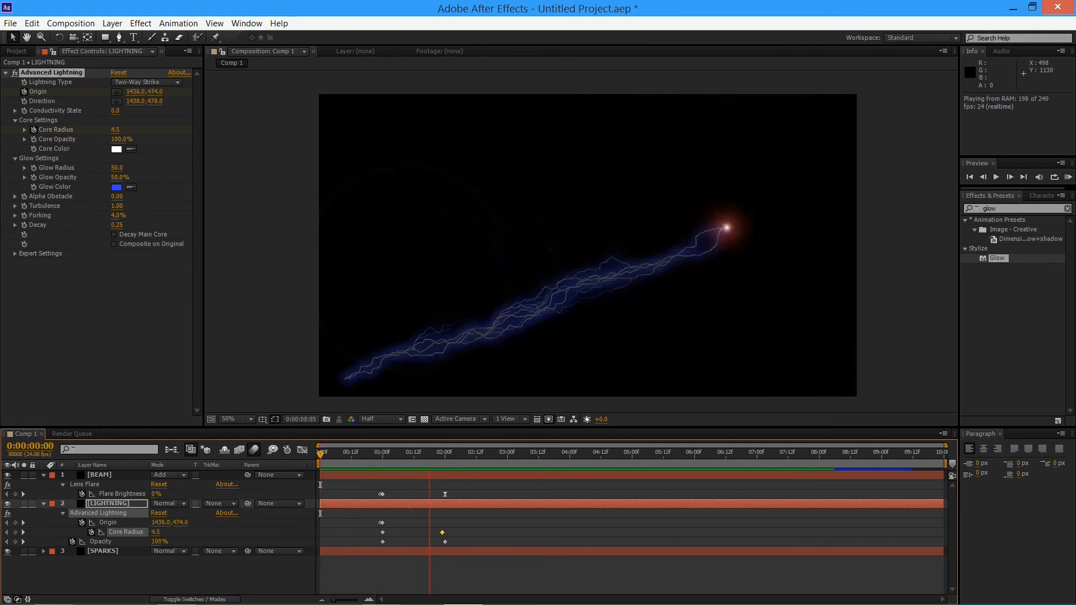
key(space)
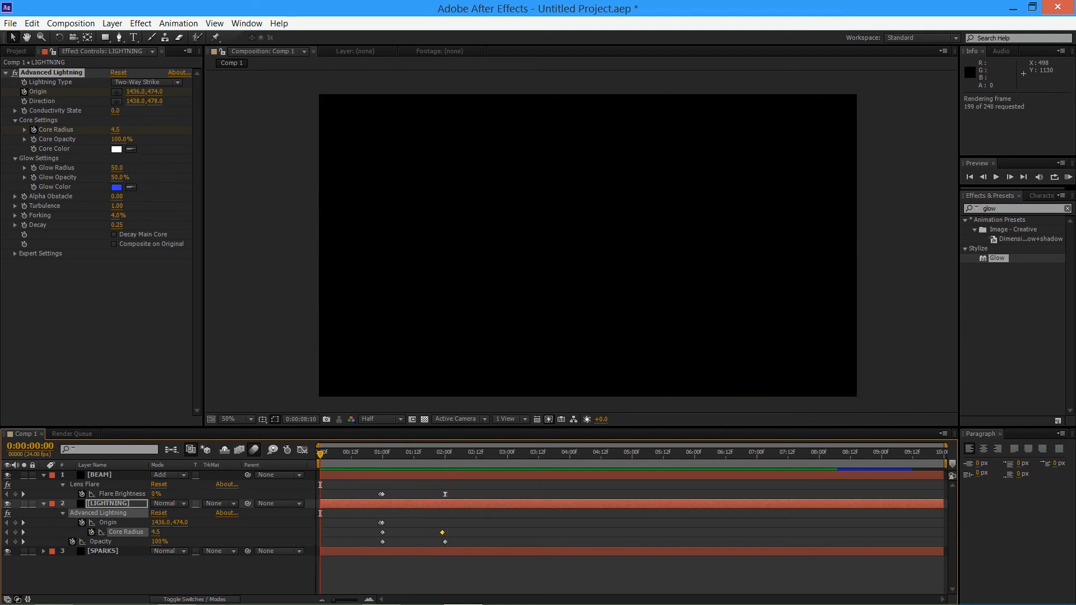
key(KP_0)
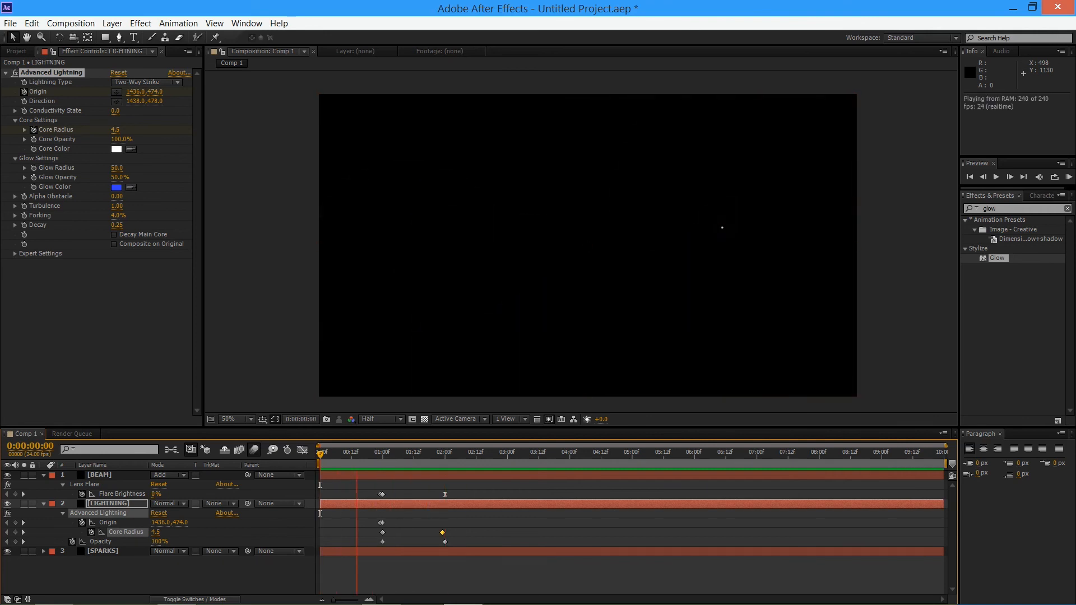
key(space)
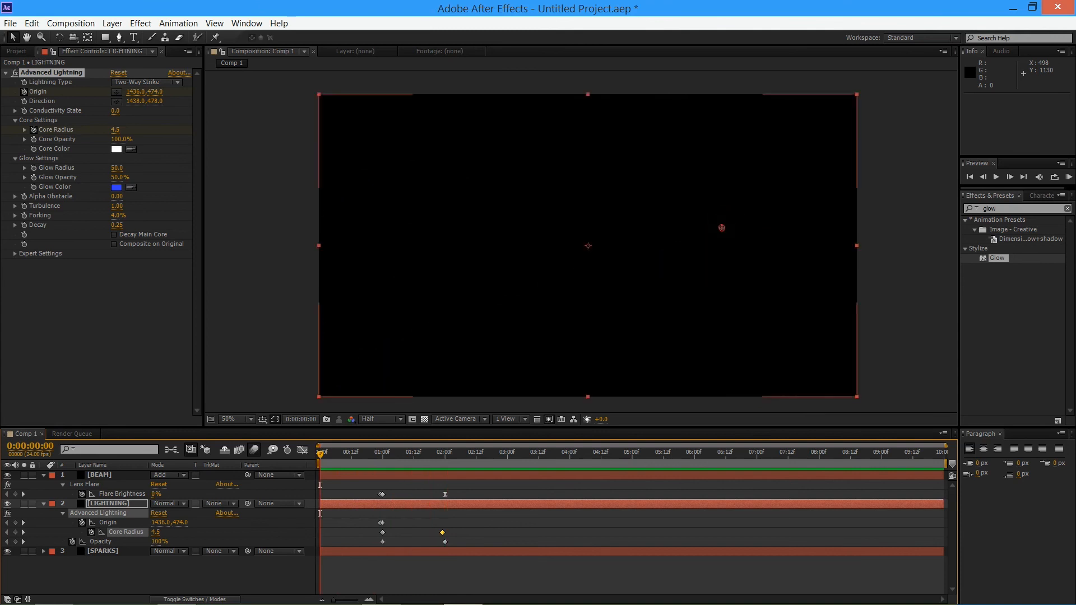
Move the last CC Particle World Birth Rate keyframe on the SPARKS layer to 0:00:02:00
click(102, 551)
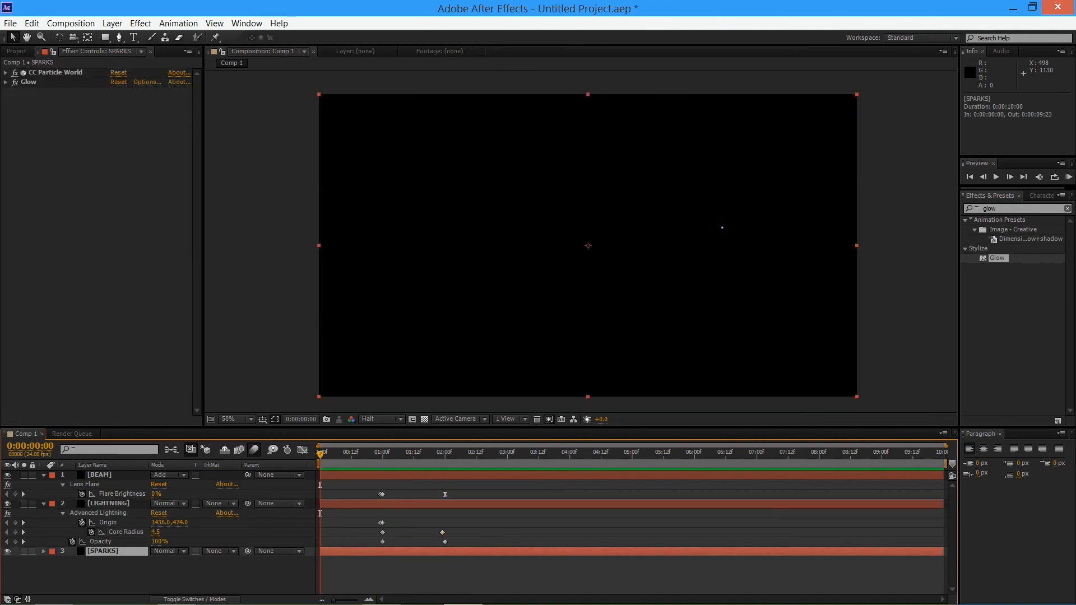
click(43, 551)
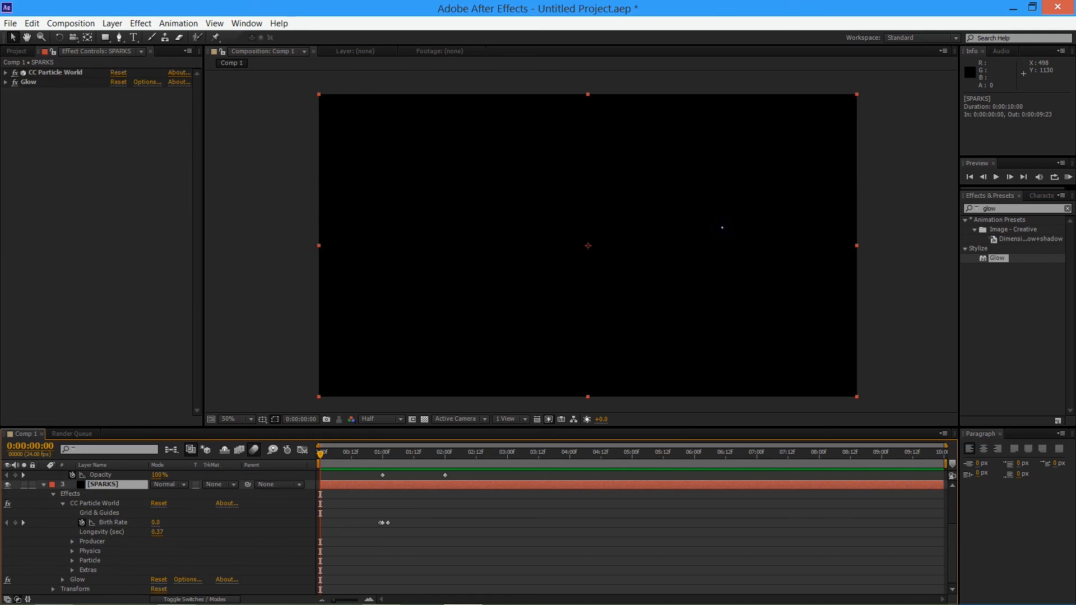
drag(387, 523, 405, 523)
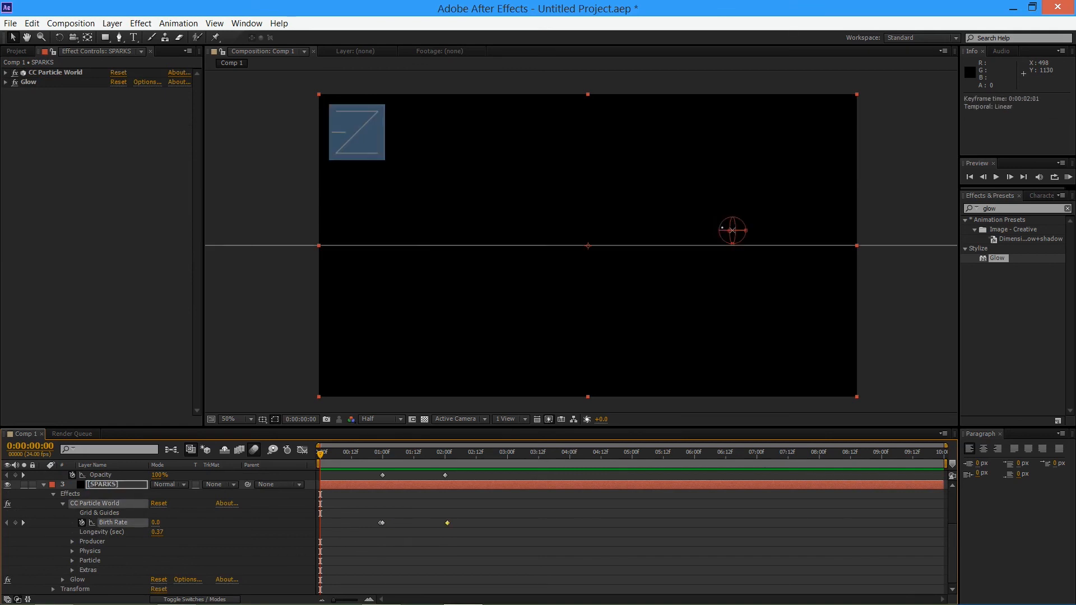
drag(444, 523, 445, 522)
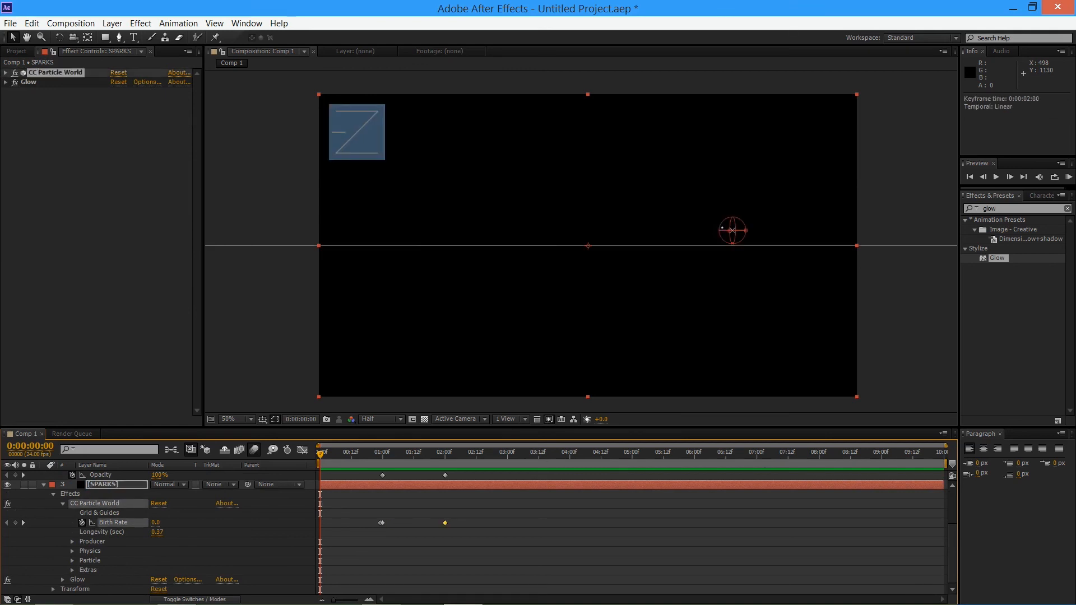
Preview the composition from the start to check the longer spark emission with the flare and lightning
drag(382, 454, 320, 454)
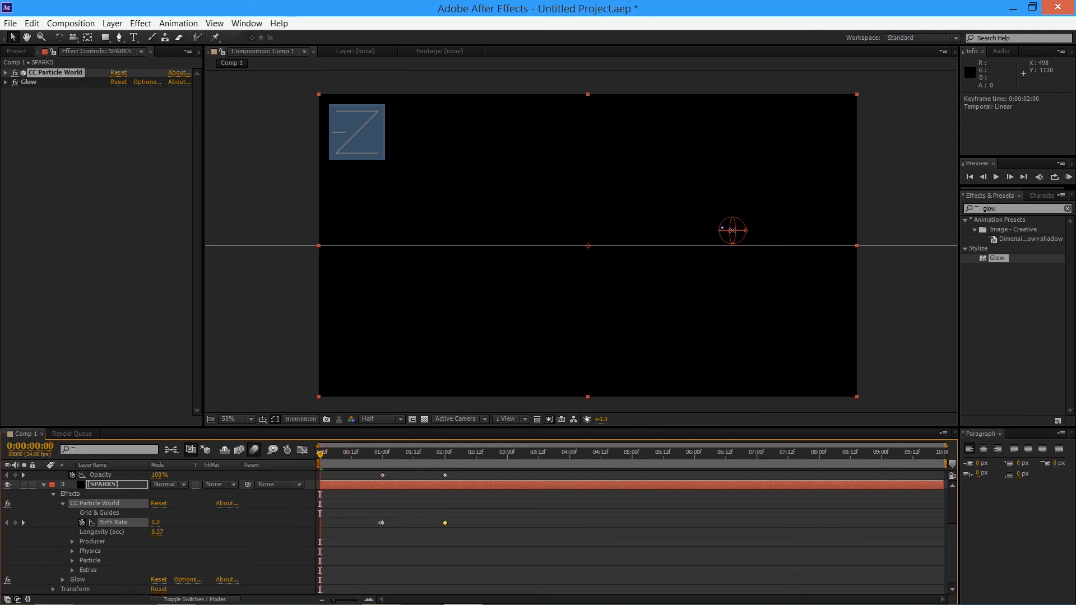
key(KP_0)
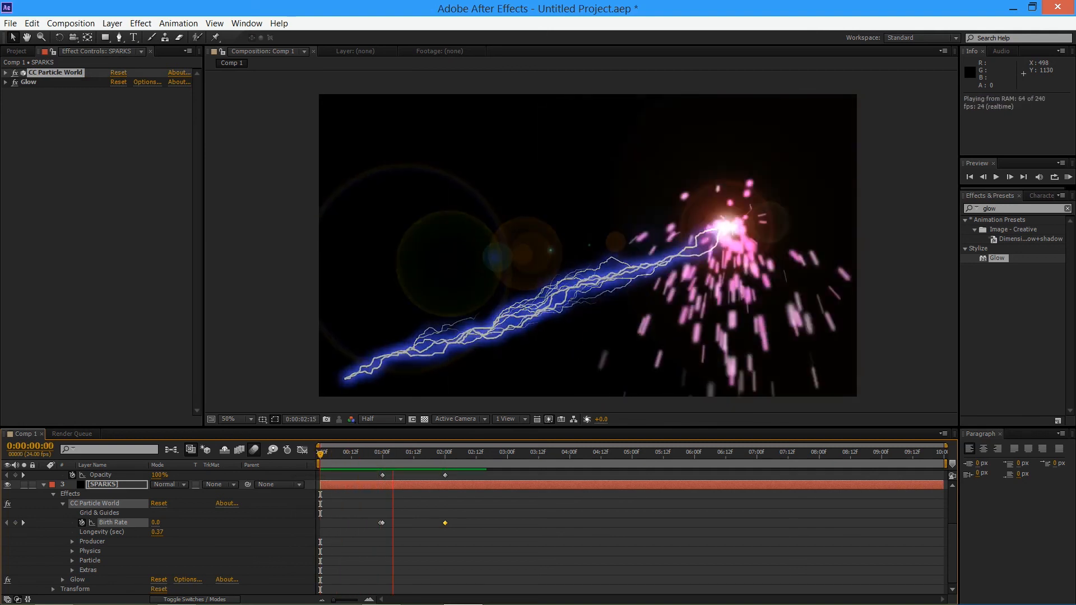
key(space)
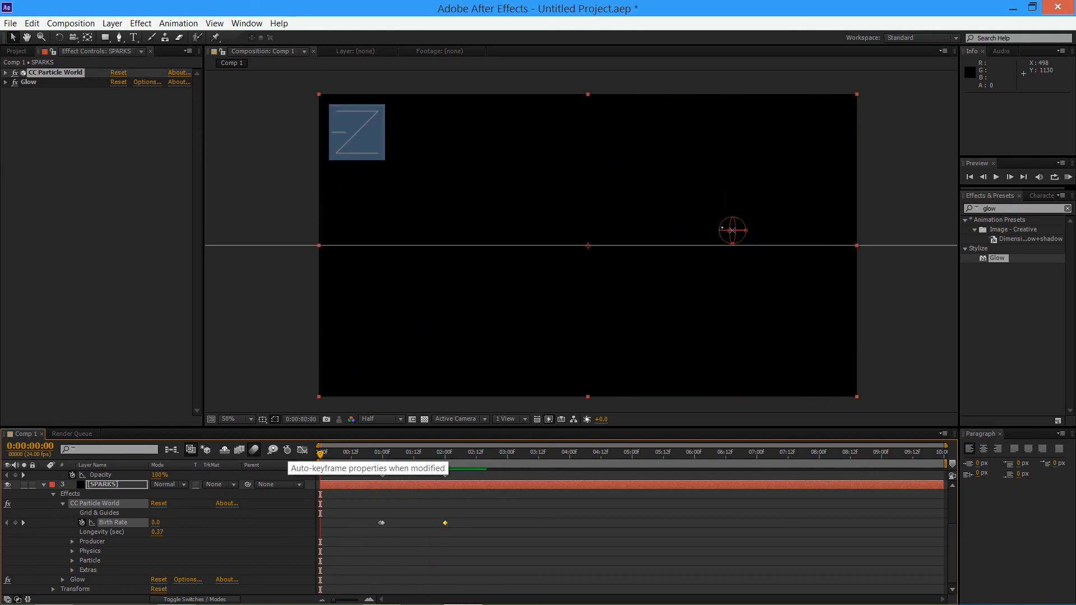
Try moving the last Birth Rate keyframe on the SPARKS layer to 0:00:01:13 and preview the result
drag(444, 523, 442, 523)
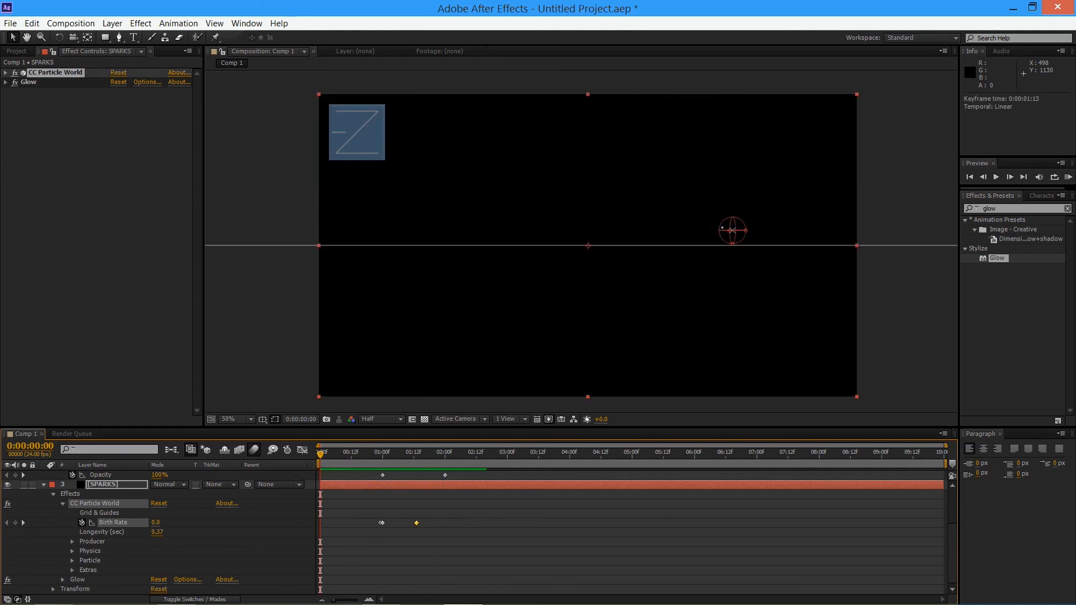
key(KP_0)
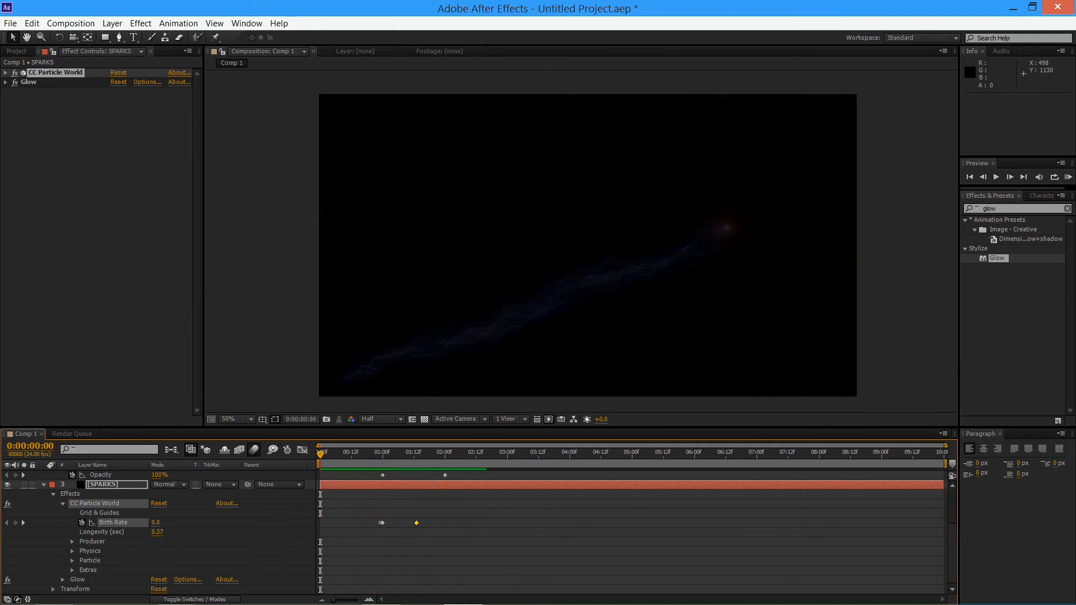
key(space)
Undo the last two Birth Rate keyframe moves and deselect the SPARKS keyframe
key(ctrl+z)
key(ctrl+z)
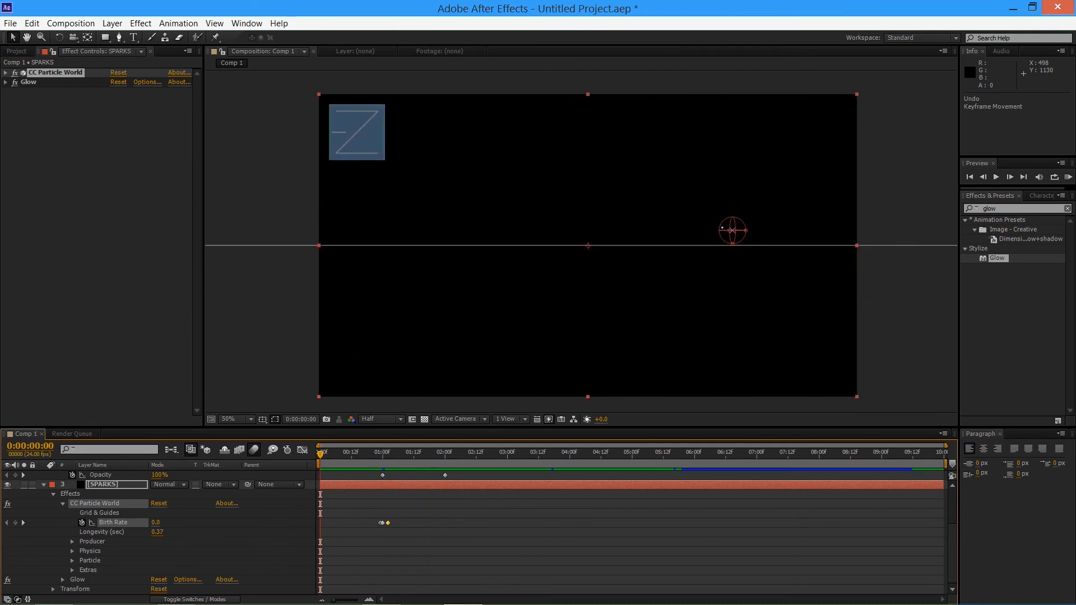
click(415, 532)
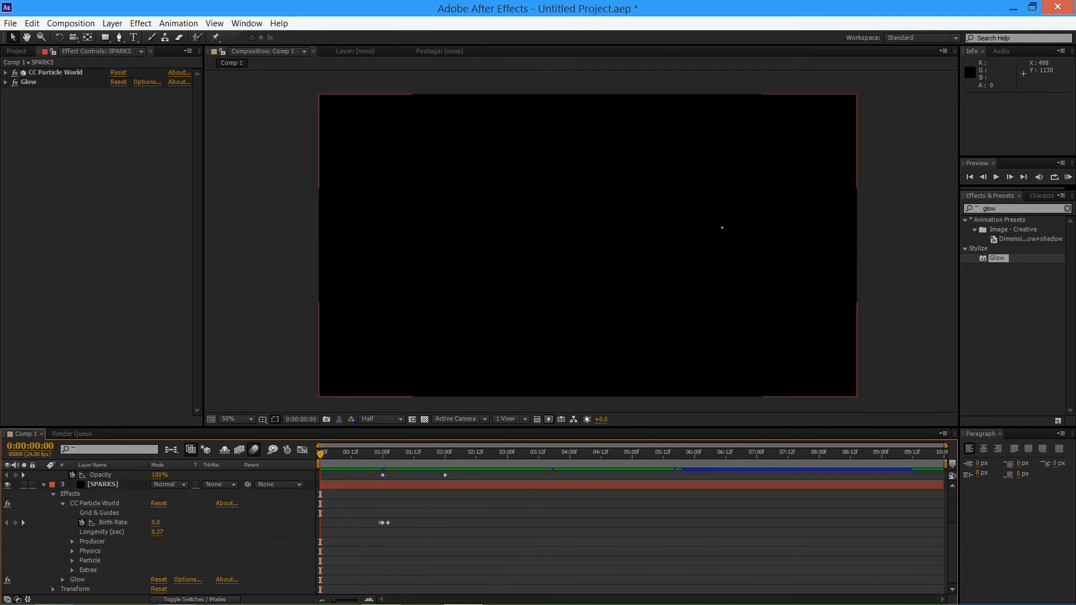
Try the last Birth Rate keyframe at 0:00:01:05 in a preview, and undo the move
drag(387, 523, 395, 523)
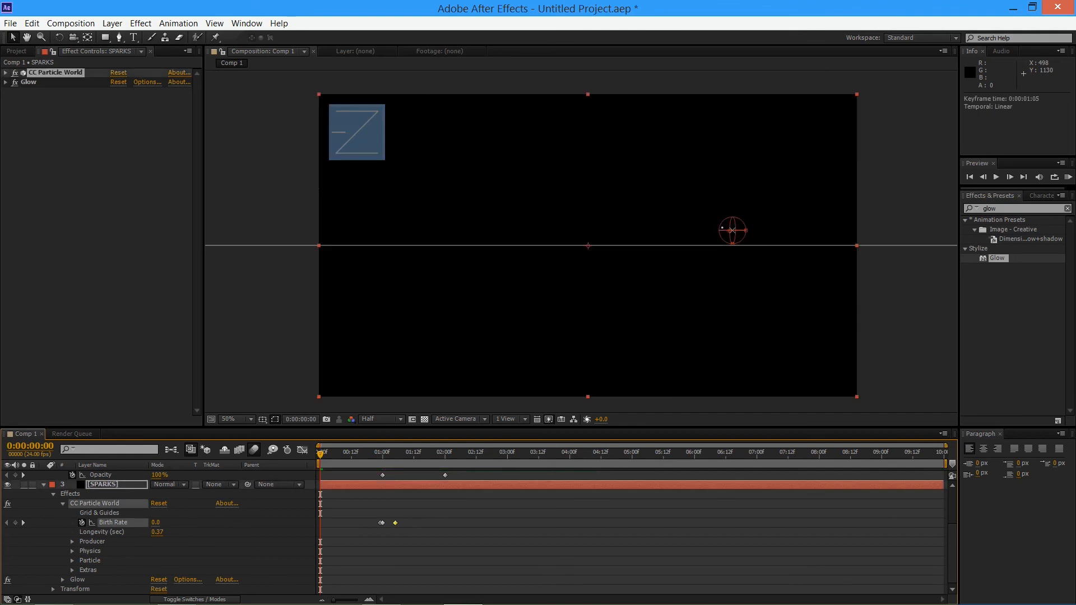
key(KP_0)
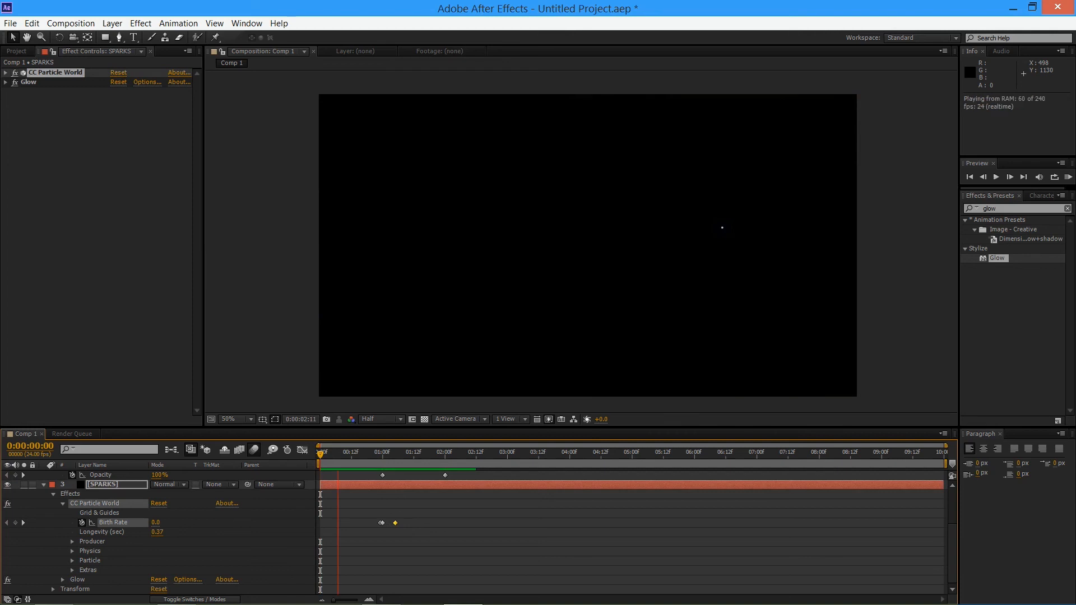
key(space)
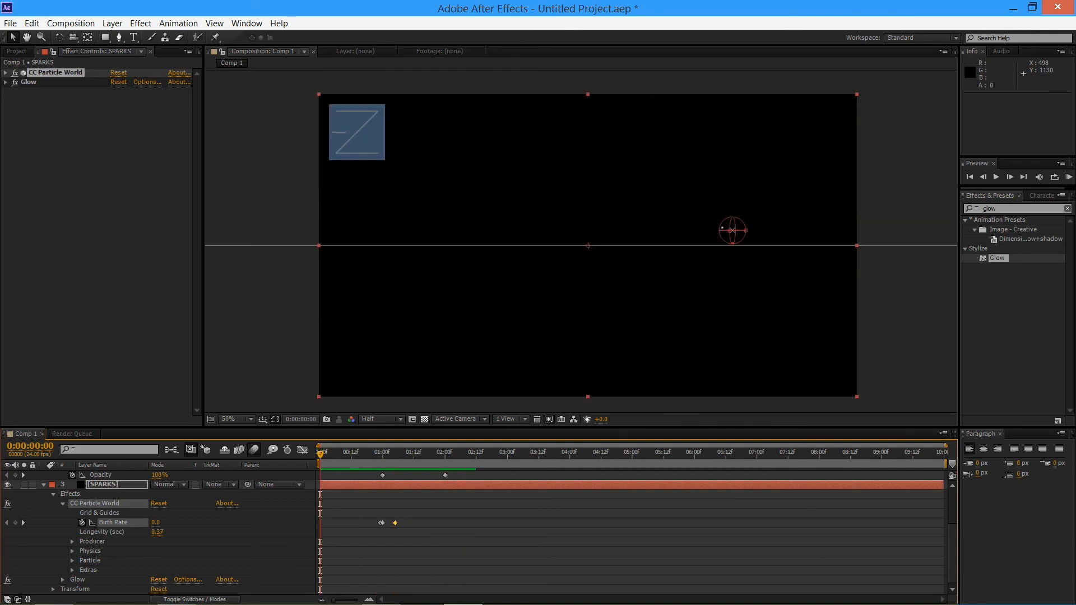
key(ctrl+z)
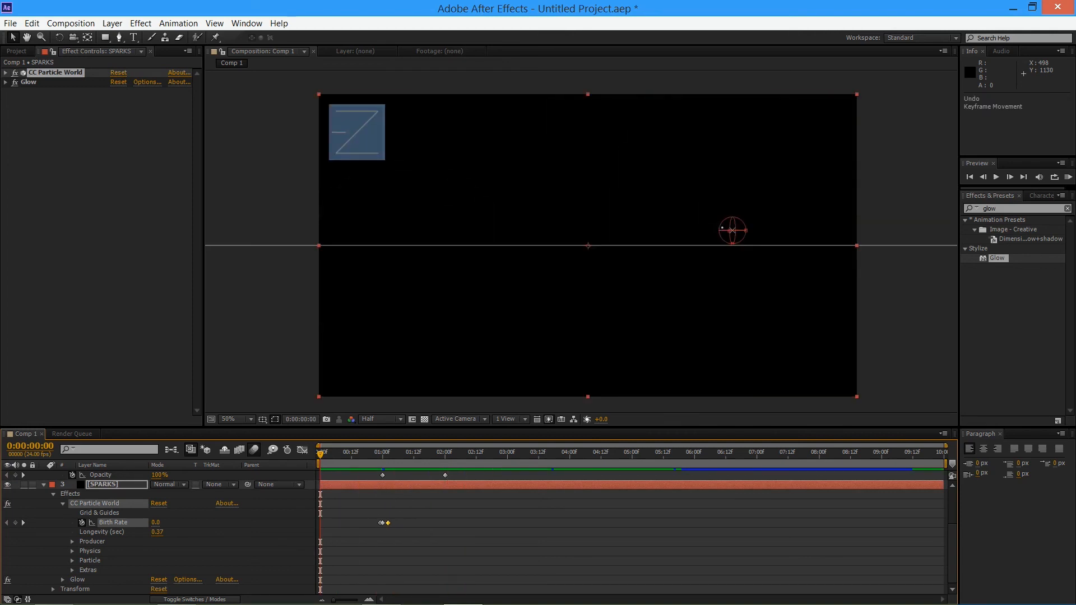
Preview the composition from the start with the restored spark timing
key(space)
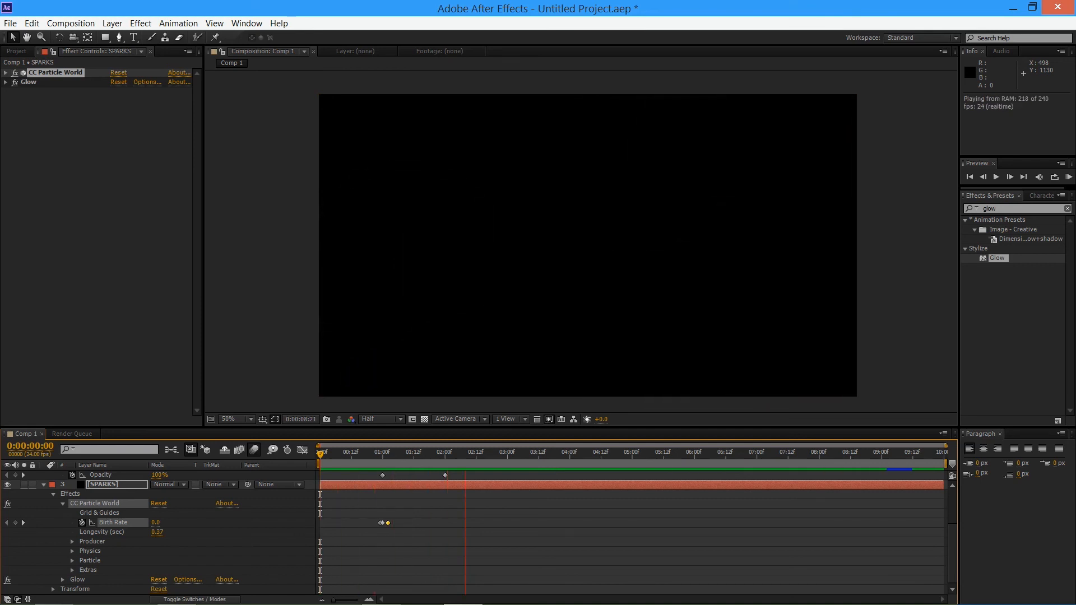
key(space)
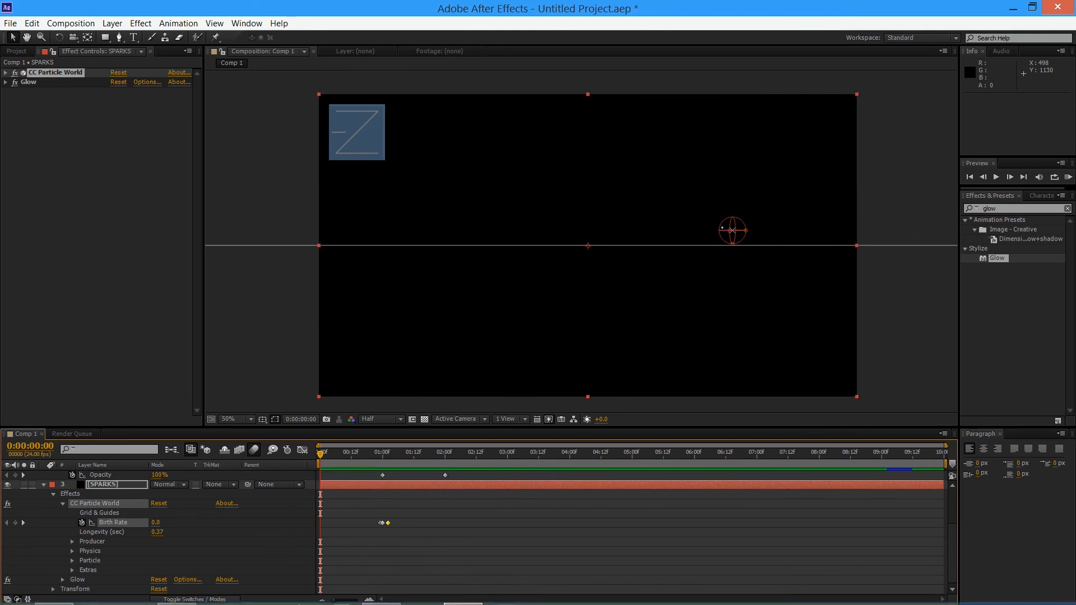
Collapse the properties of all three layers, and place the LIGHTNING layer below SPARKS, checking the new order in a preview
scroll(445, 484, up, 2)
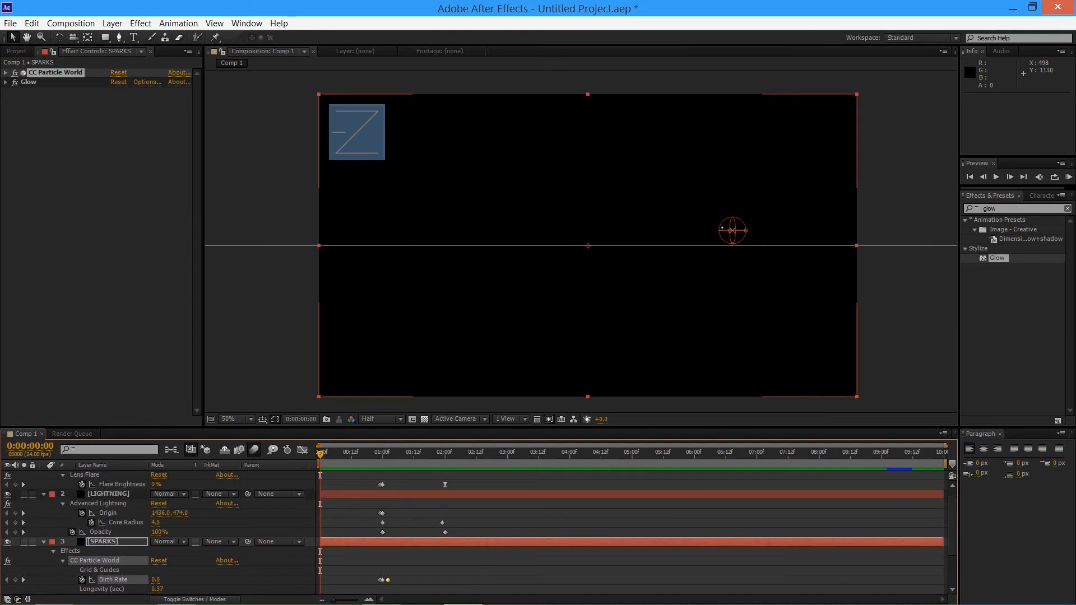
click(43, 494)
click(44, 494)
click(44, 475)
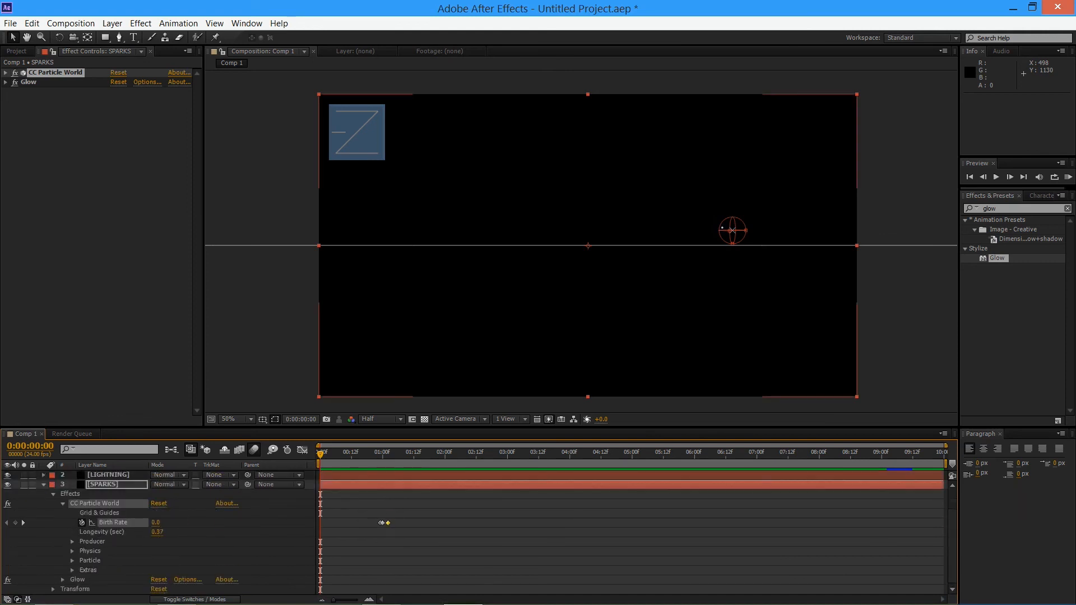
click(44, 485)
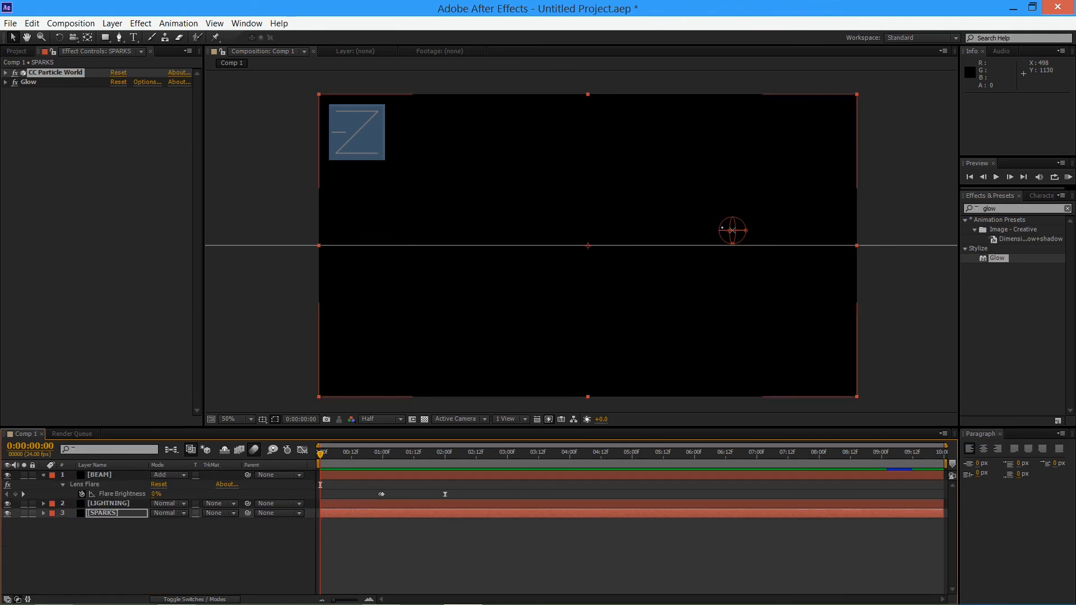
click(44, 475)
drag(109, 485, 110, 500)
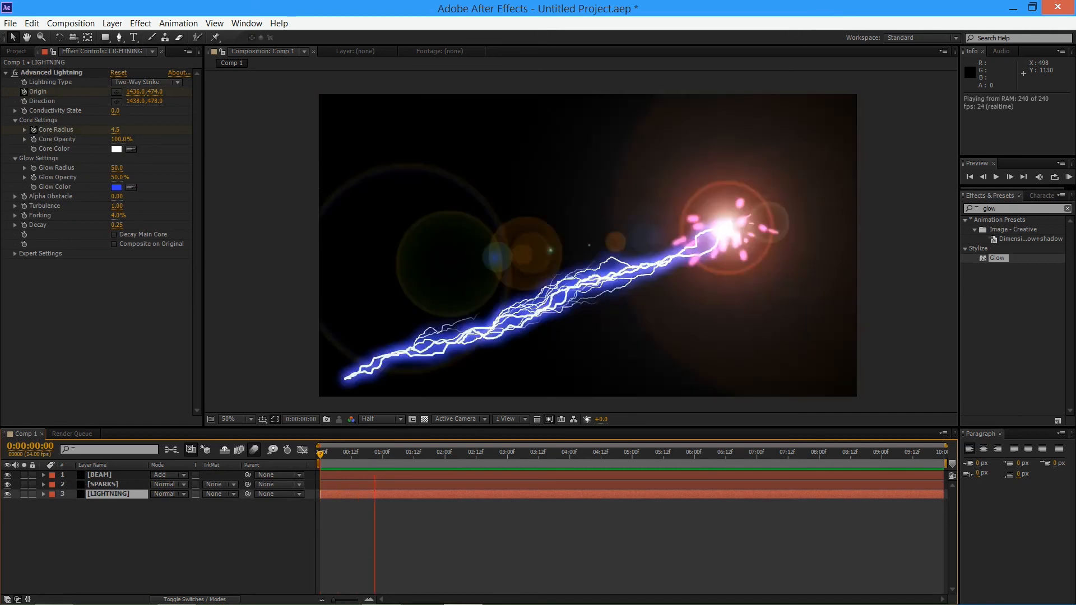
key(space)
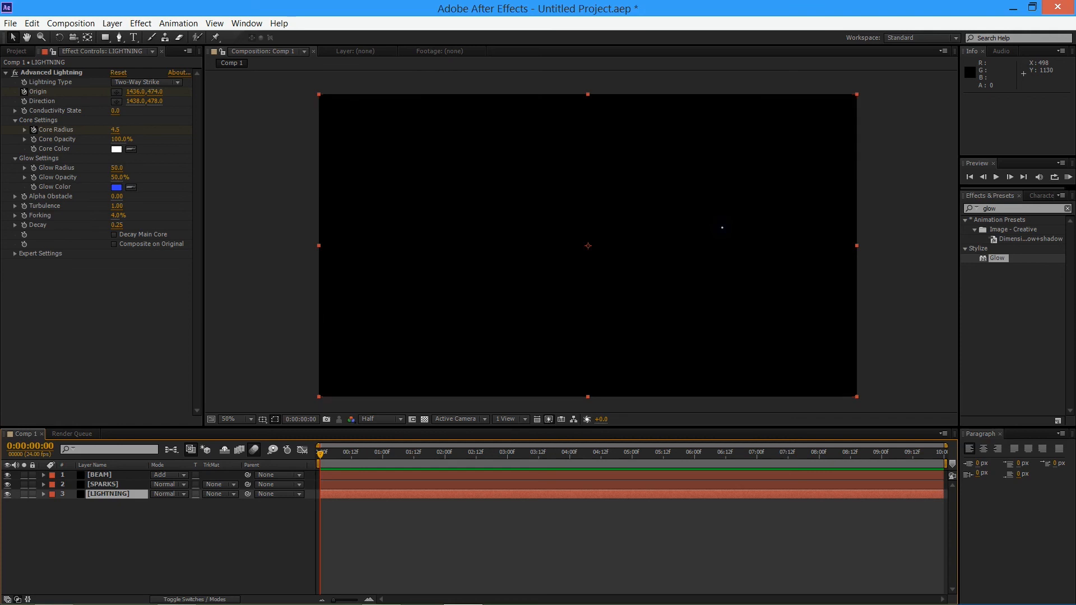
Apply the Glow effect to the BEAM layer with the current time at 0:00:01:00
click(103, 485)
click(100, 475)
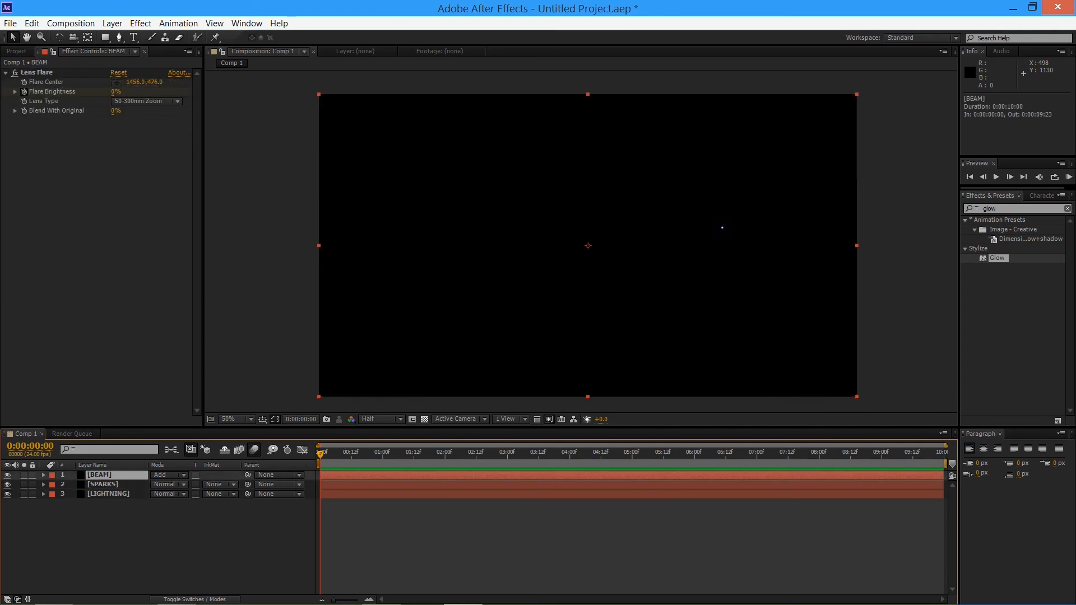
drag(377, 454, 382, 454)
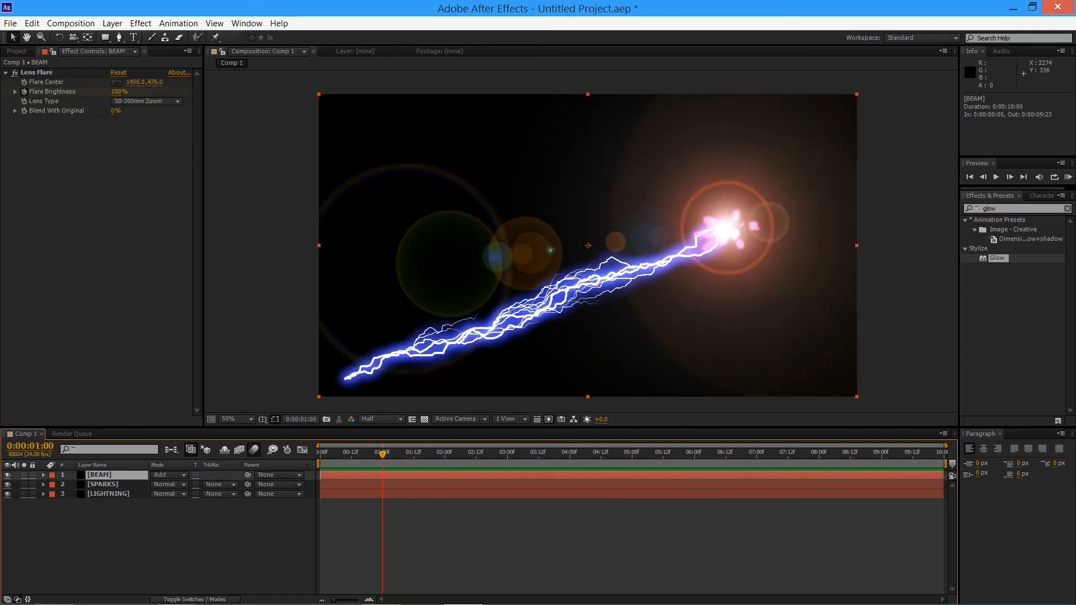
drag(1001, 261, 111, 313)
click(996, 258)
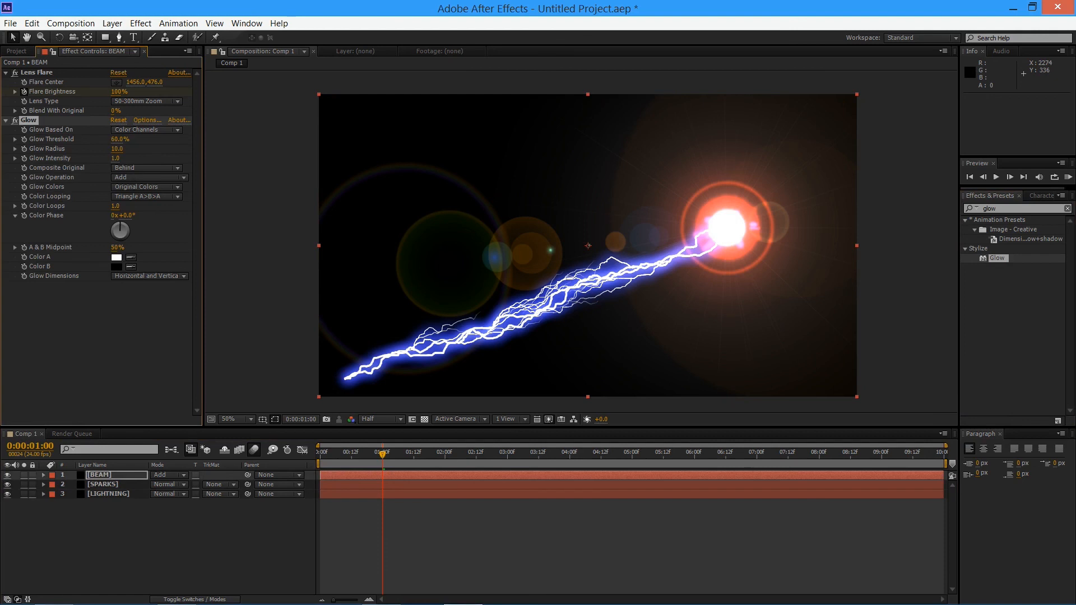
Set the BEAM Glow Threshold to 100%, Glow Radius to 51 and Glow Intensity to 13.3, and play the result
drag(119, 139, 147, 139)
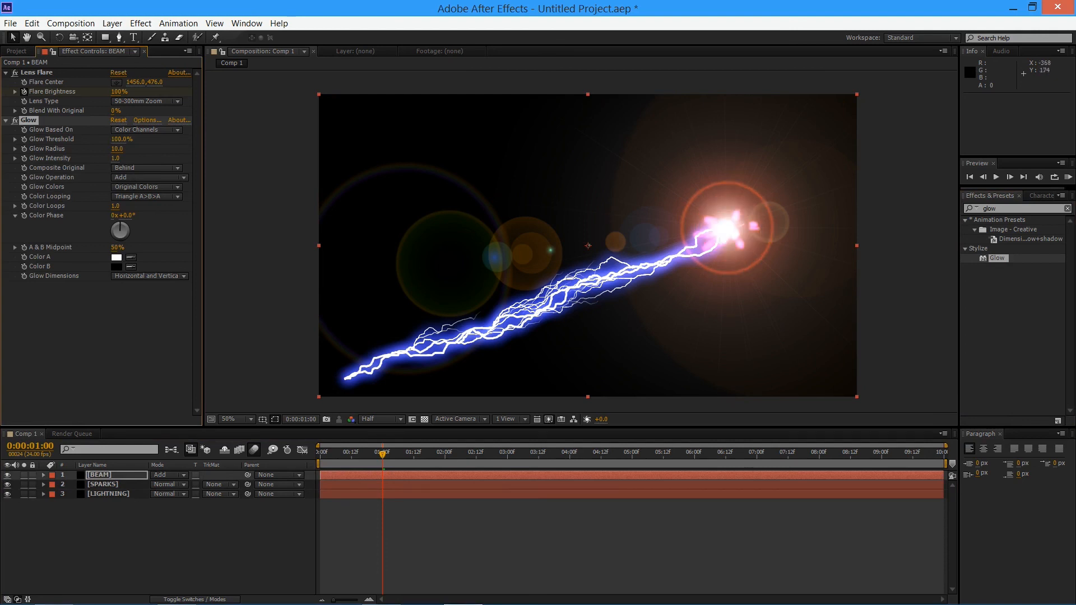
click(14, 121)
click(14, 120)
click(15, 121)
drag(305, 148, 134, 148)
drag(116, 158, 174, 158)
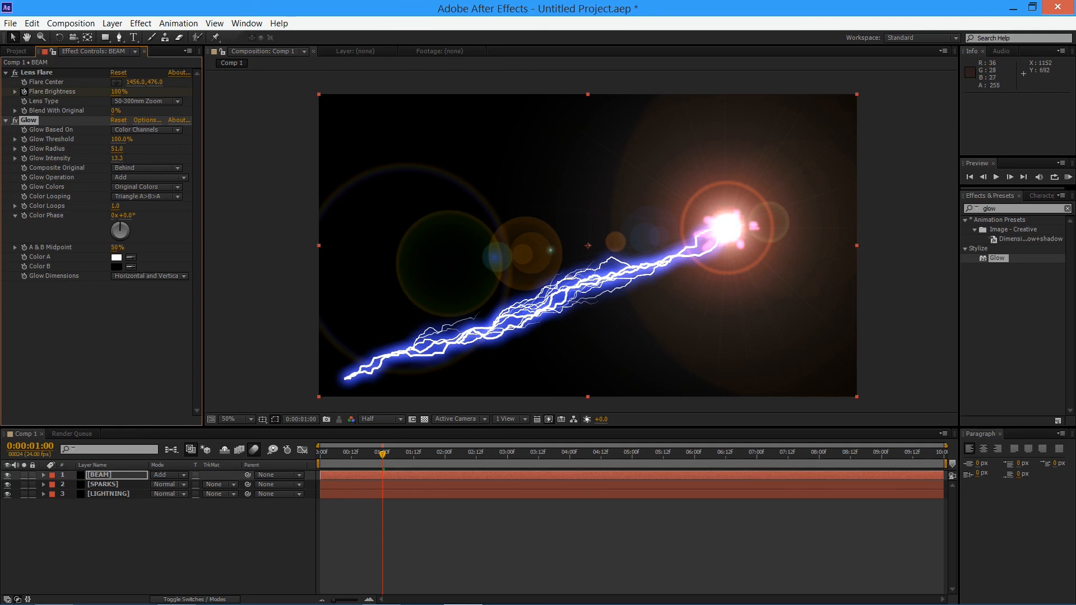
key(space)
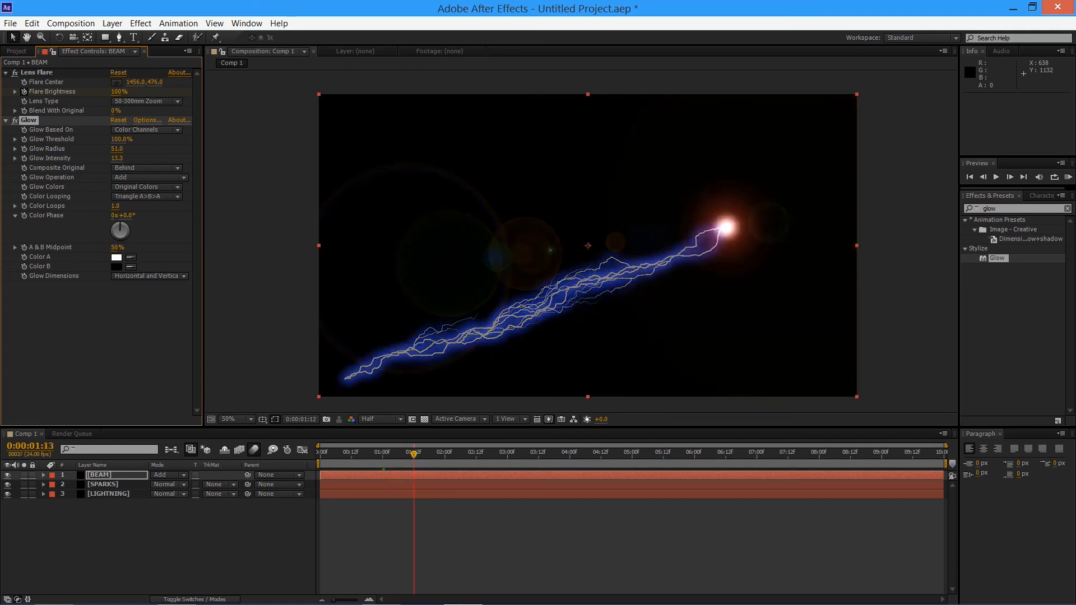
Start keyframing the BEAM layer's Glow Intensity at 0:00:01:00 with its value of 13.3
drag(439, 453, 383, 453)
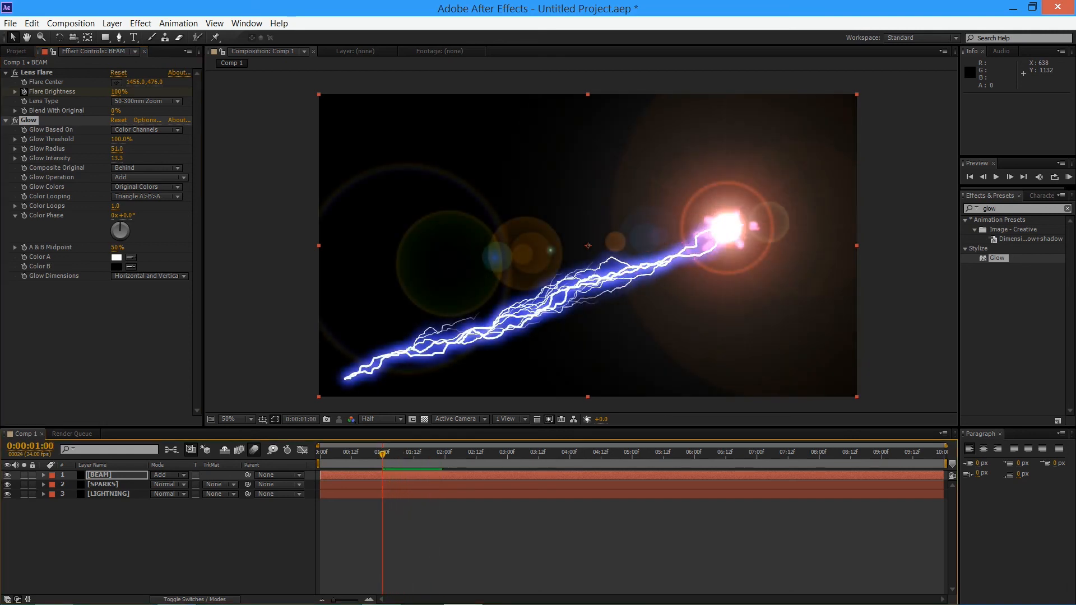
click(100, 475)
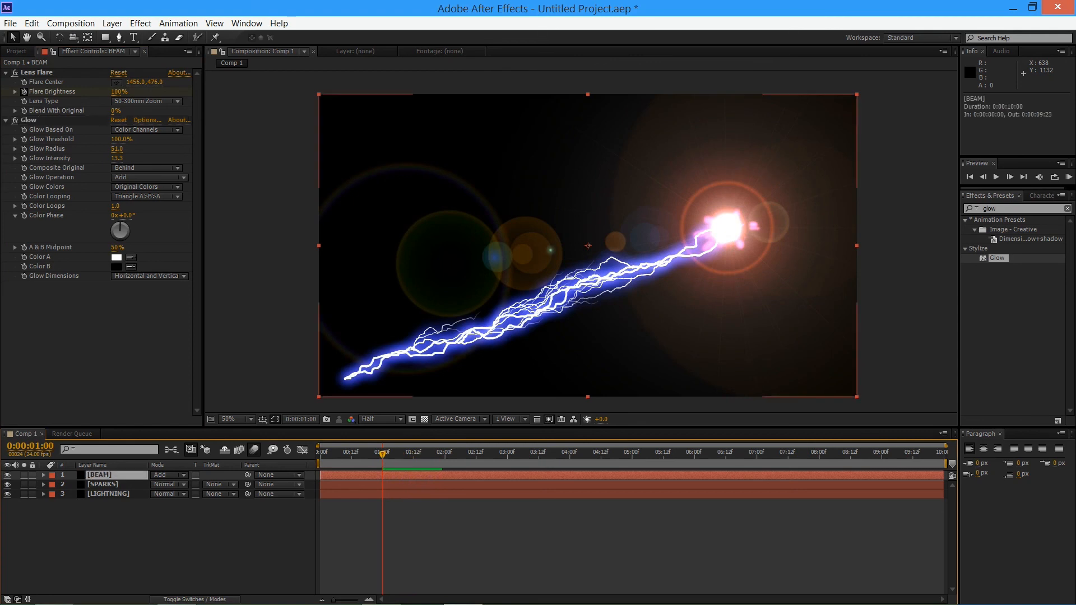
key(u)
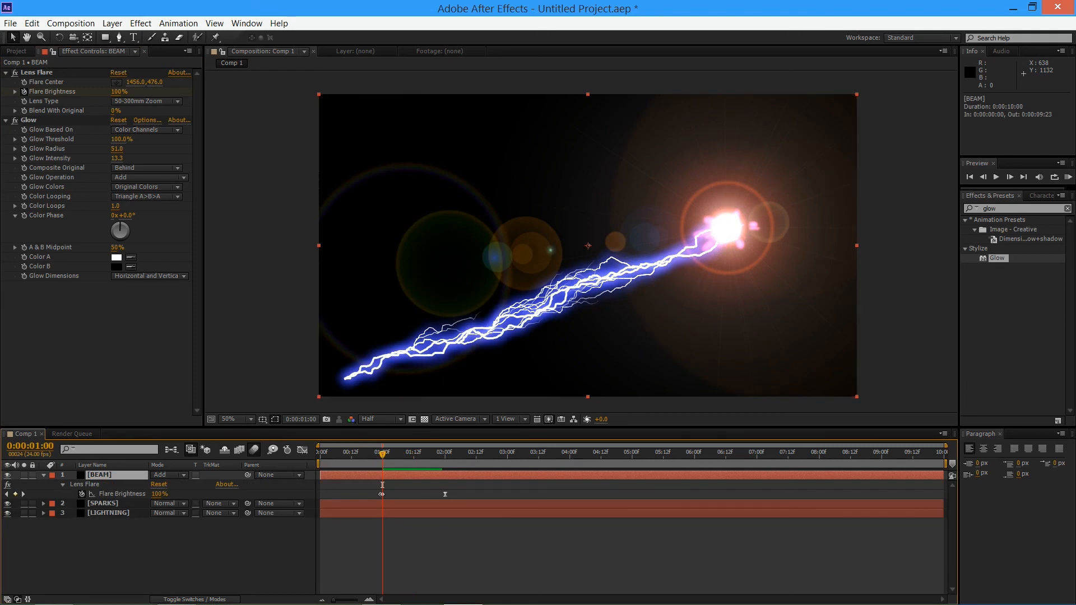
click(24, 158)
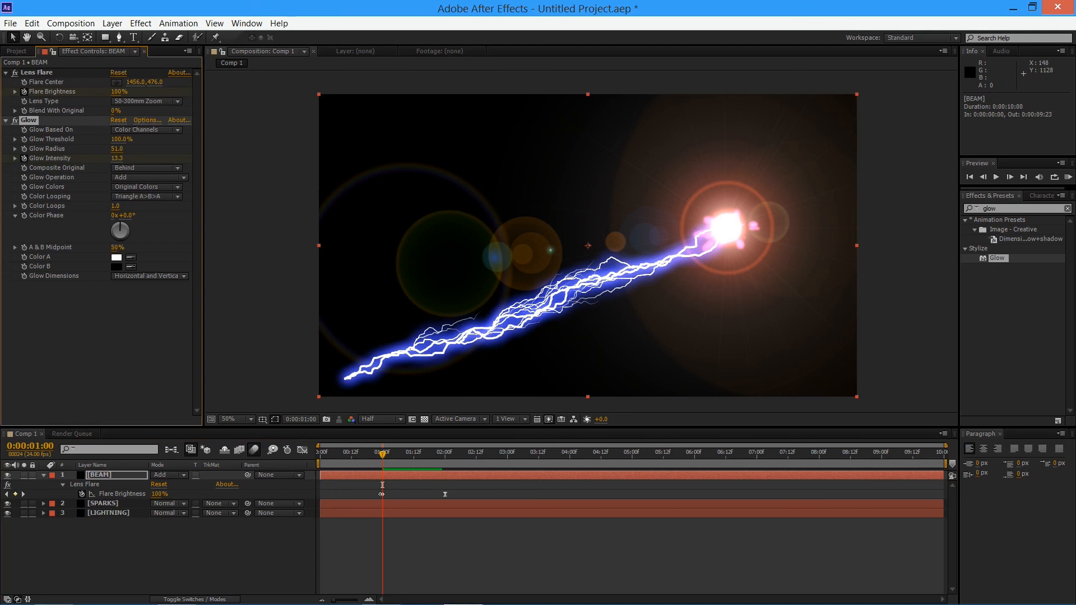
Go back one frame to 0:00:00:23 and reveal all modified properties of the BEAM layer in the timeline
key(Page_Up)
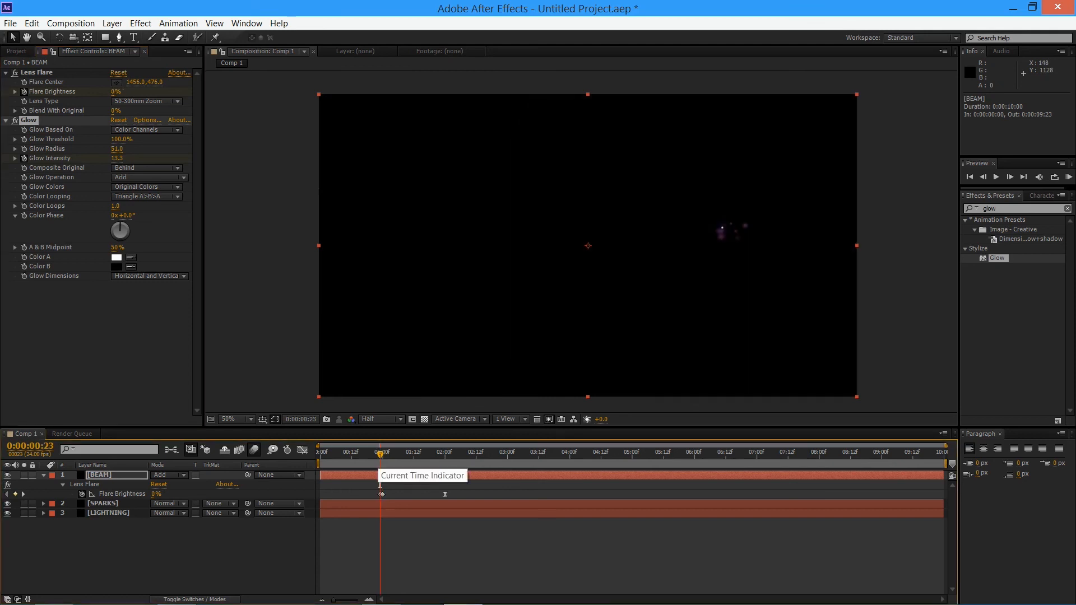
click(380, 485)
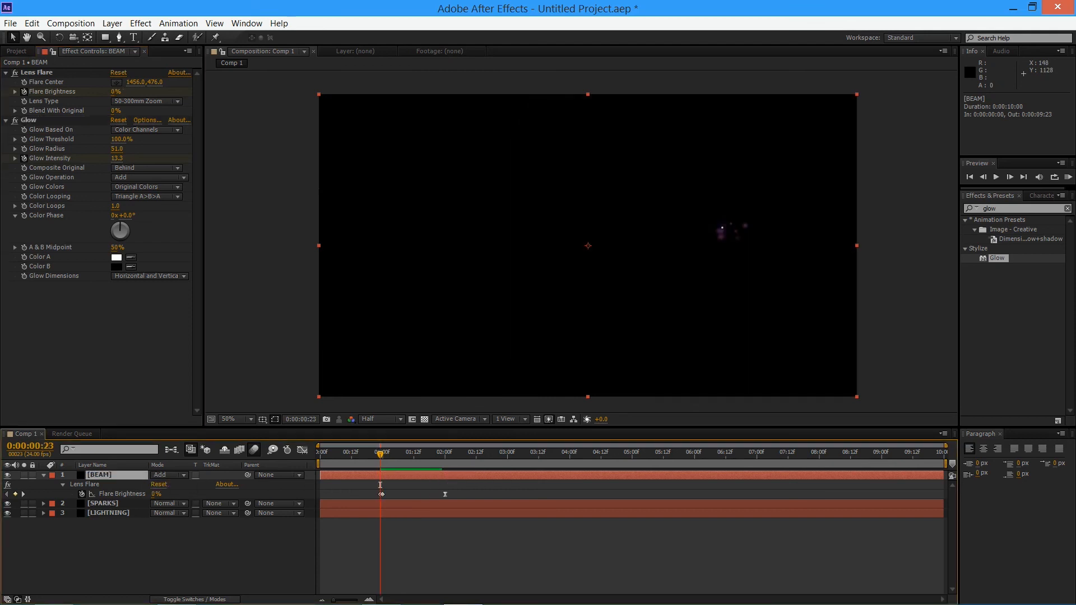
key(u)
key(u)
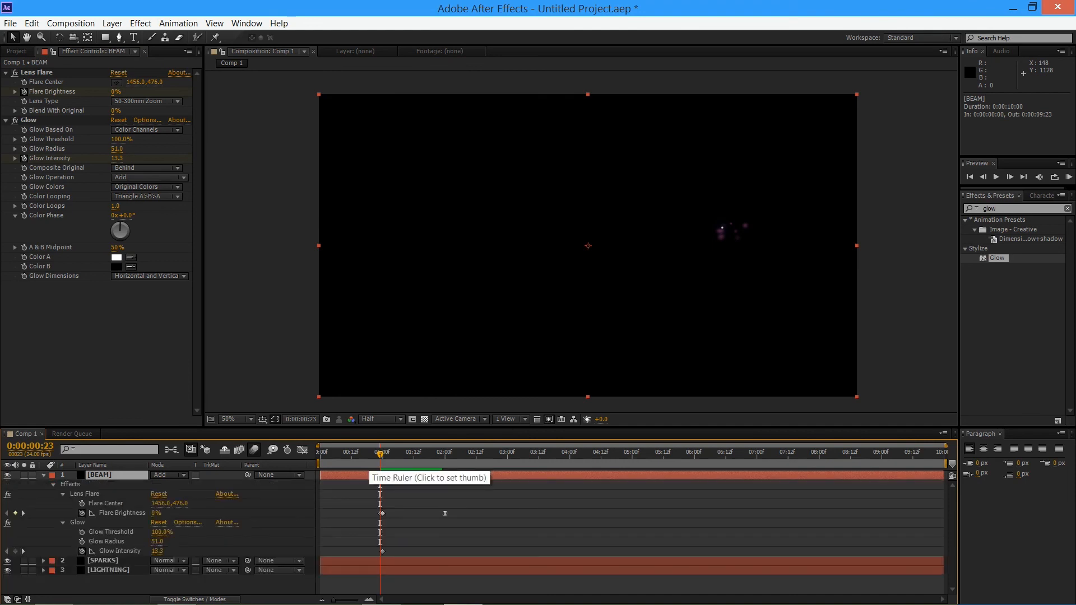
Compare the flash at frames 0:00:00:23 and 0:00:01:00 against the Glow Intensity keyframe
drag(381, 454, 380, 454)
key(Page_Down)
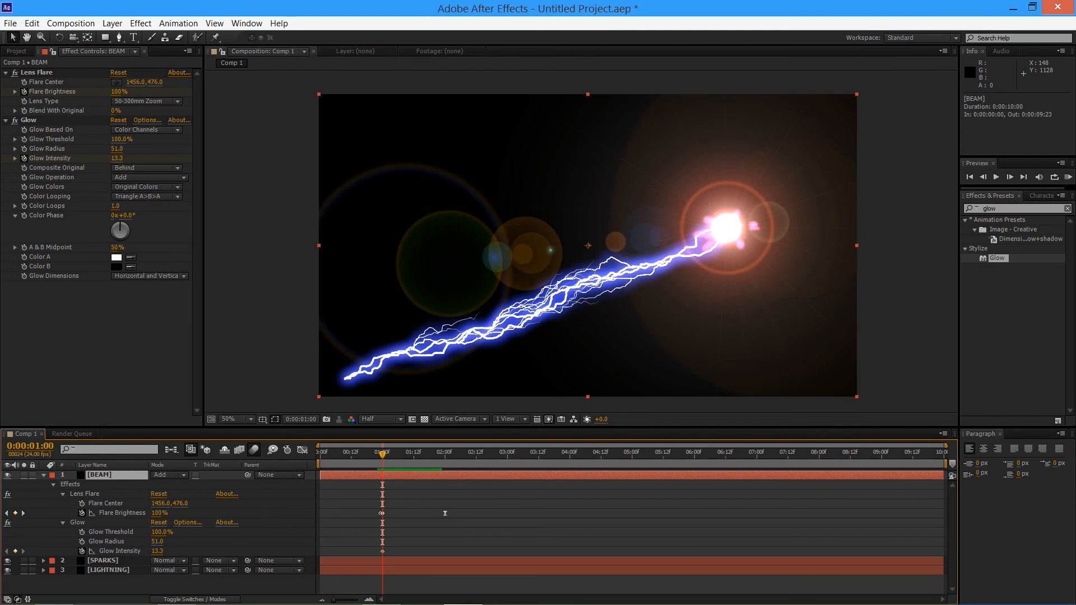
key(Page_Up)
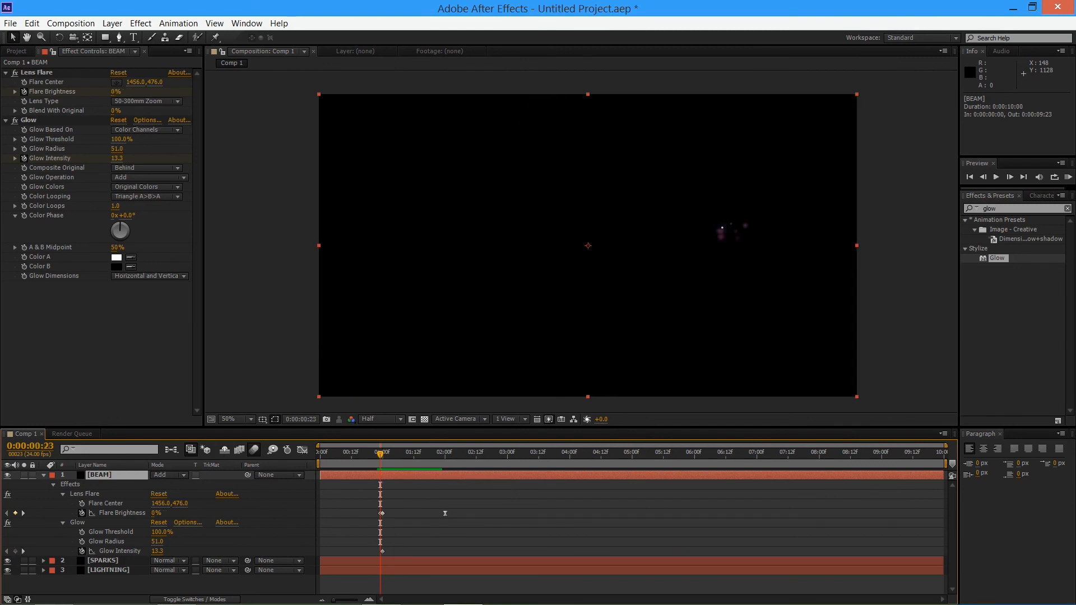
key(Page_Down)
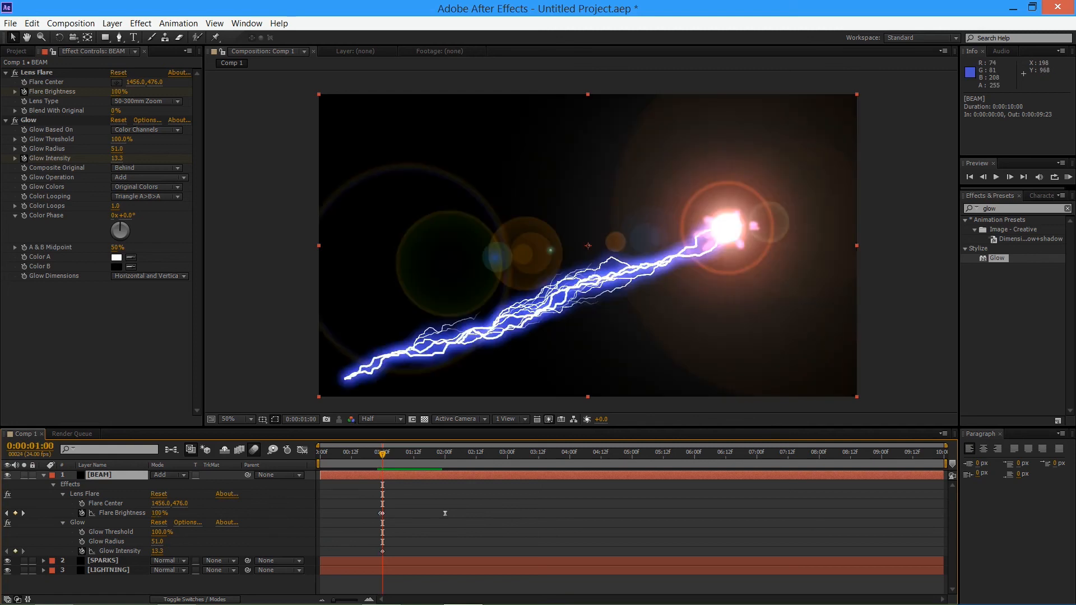
Add a Glow Intensity keyframe of 1.5 at 0:00:01:12 on BEAM, compare with Glow off, and return to the composition's start
drag(383, 454, 414, 454)
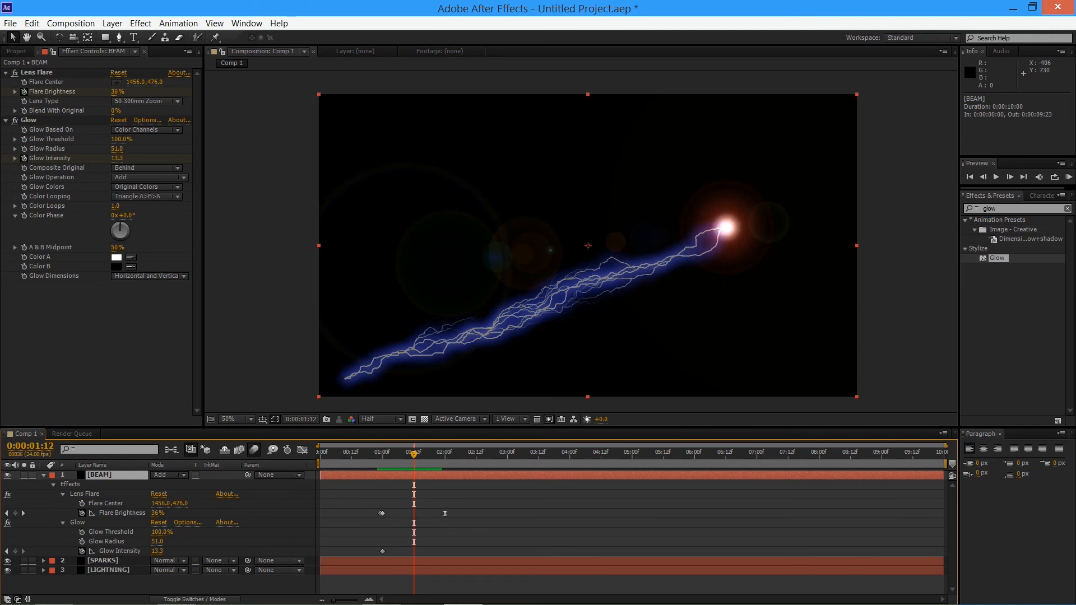
drag(157, 552, 149, 551)
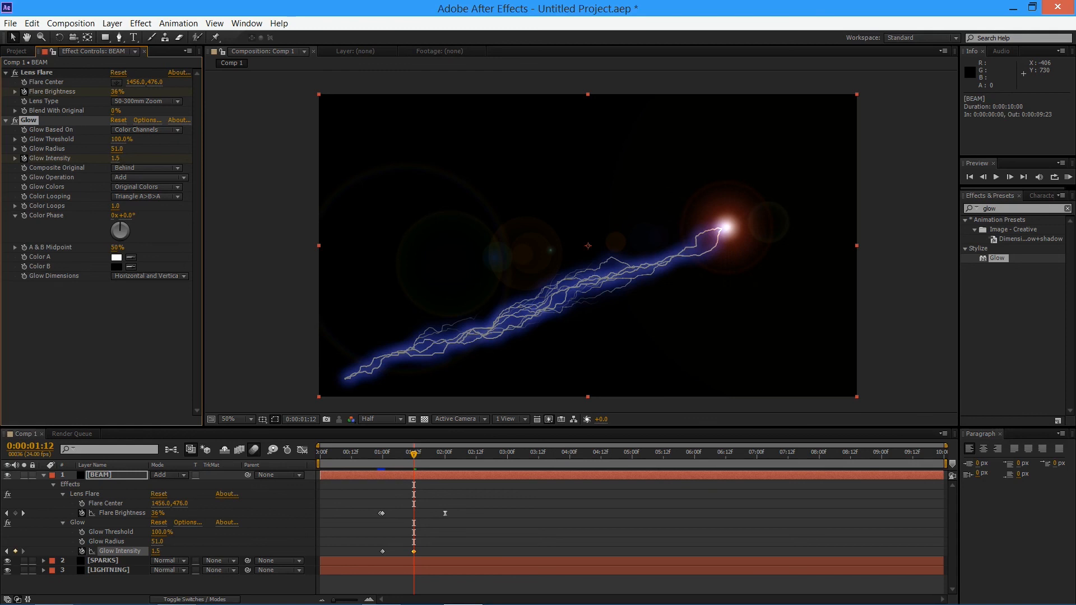
click(15, 120)
click(15, 120)
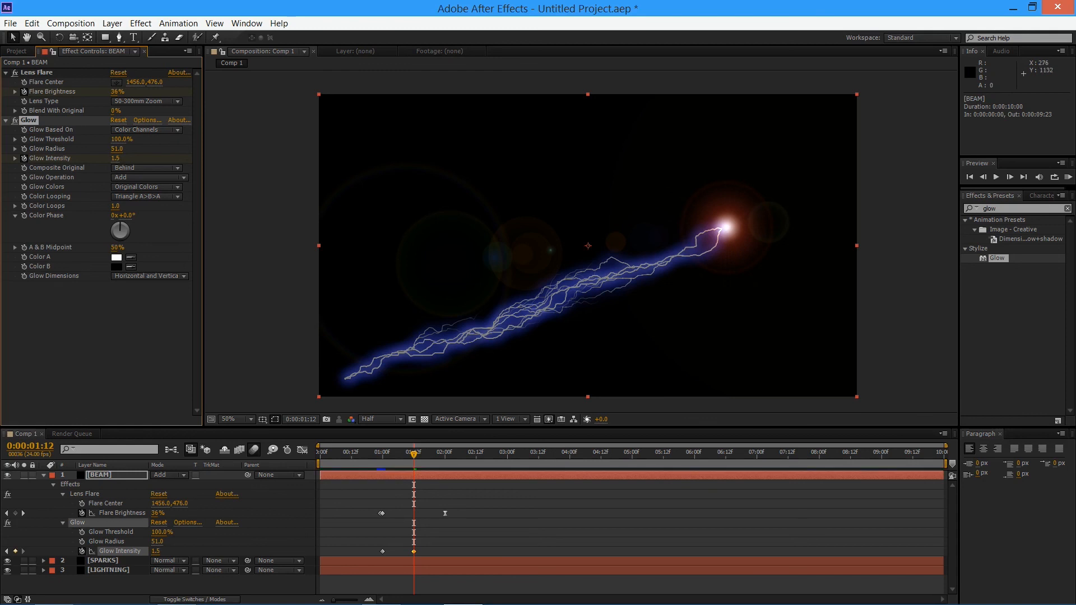
drag(413, 454, 320, 454)
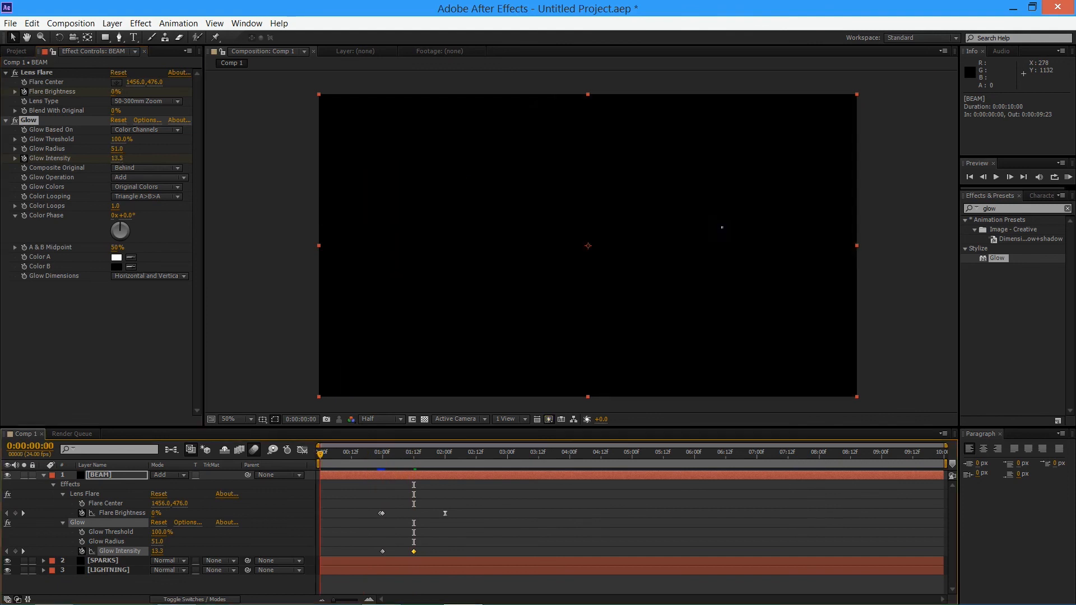
Preview the spark burst animation with the keyframed Glow Intensity from the composition's start
key(space)
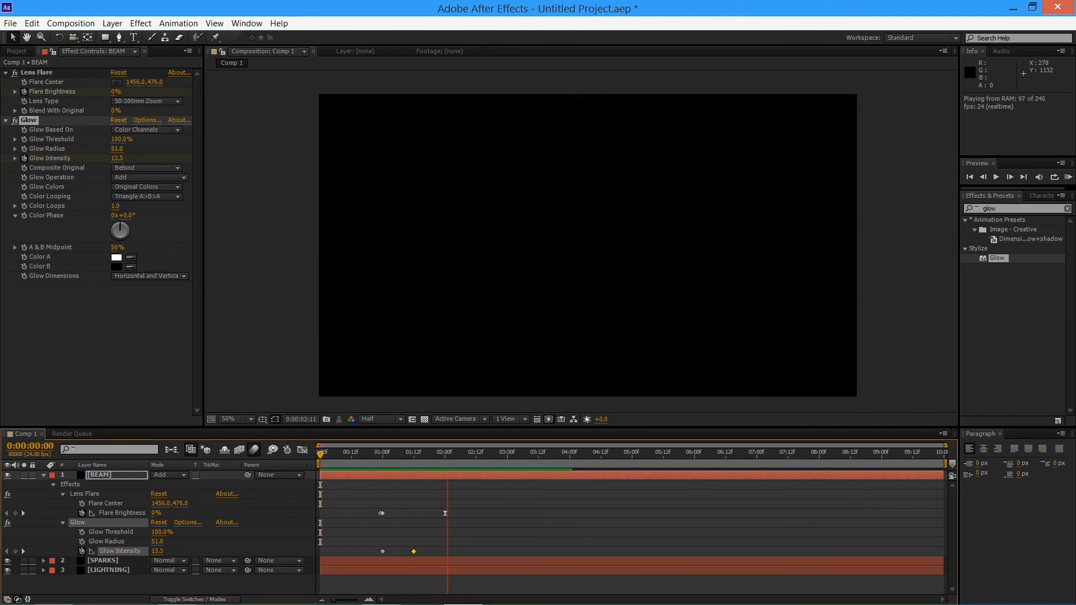
key(space)
key(KP_0)
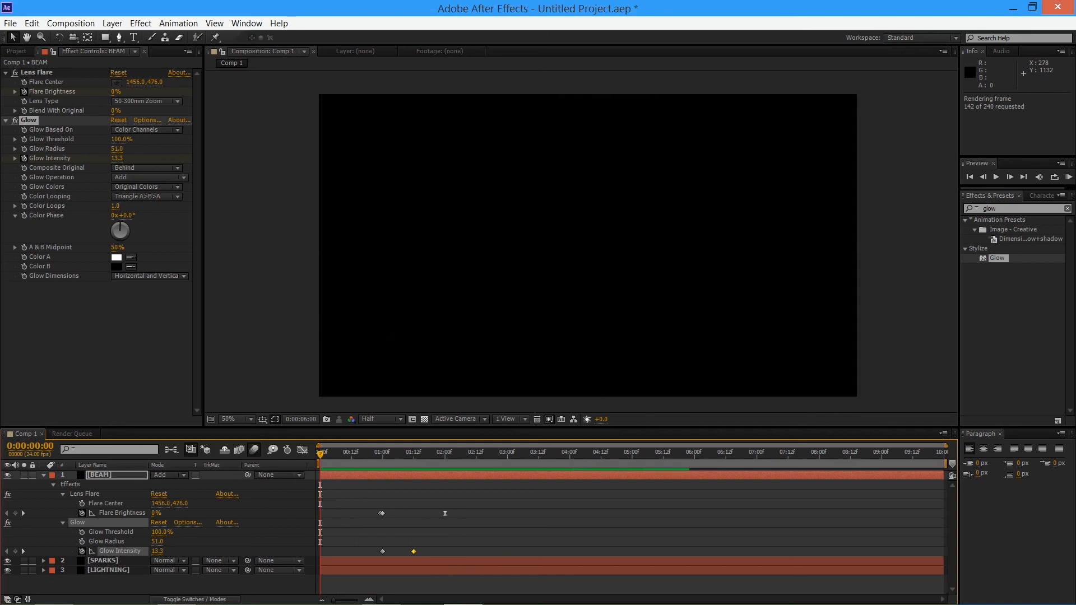
key(space)
key(space)
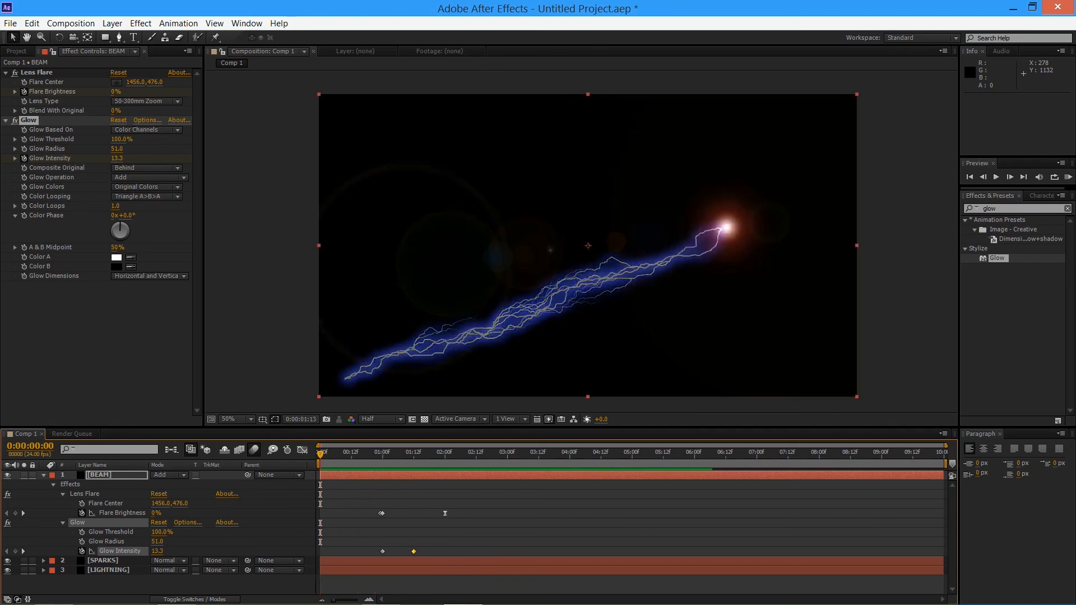
Move BEAM's second Glow Intensity keyframe to 0:00:01:22 and preview the slower glow fade from the composition's start
drag(414, 552, 429, 551)
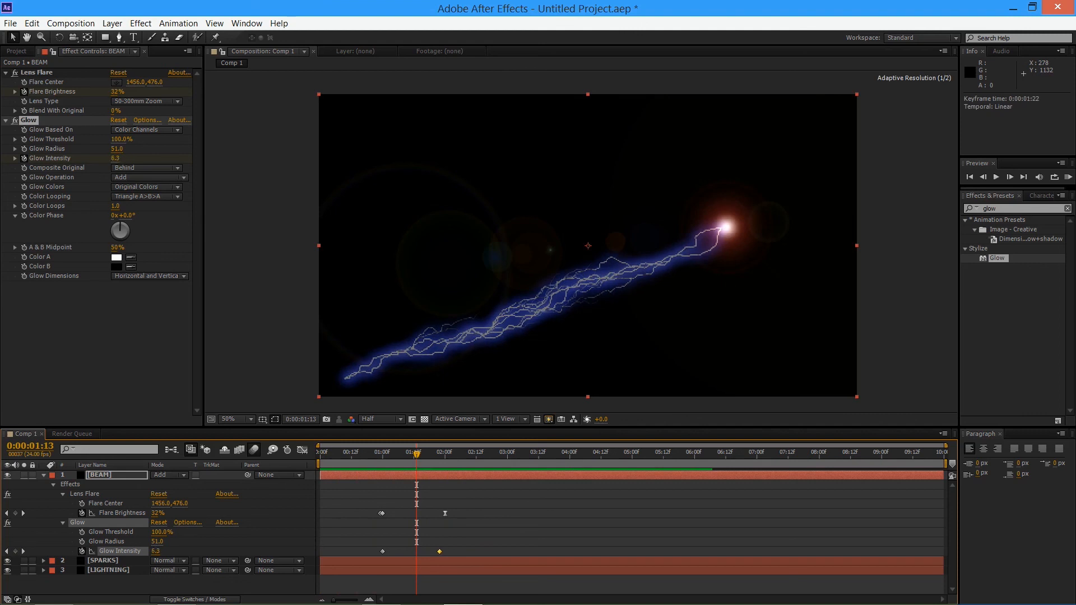
key(space)
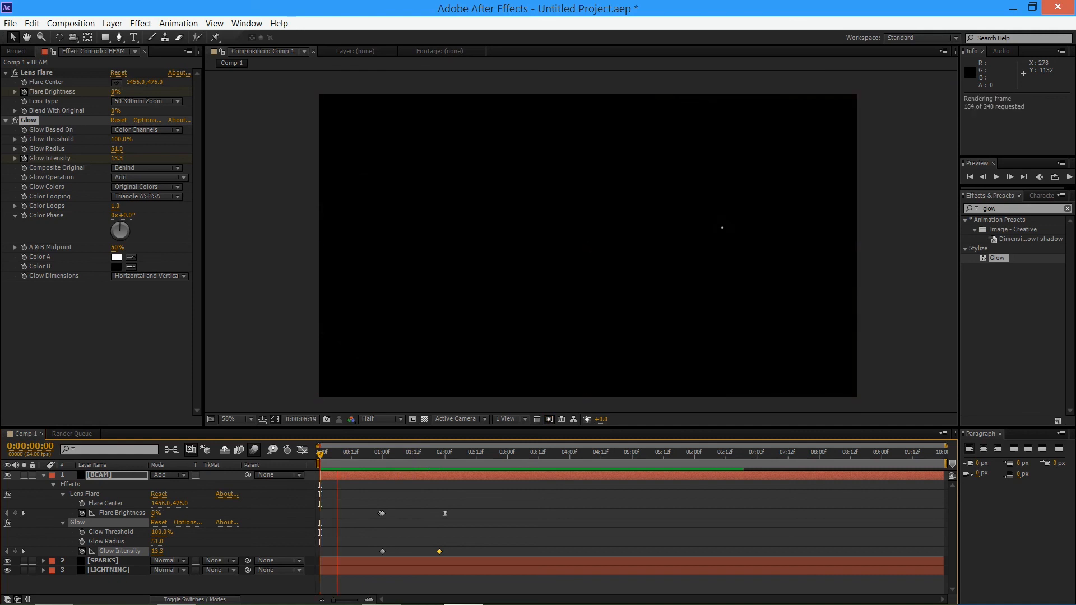
key(space)
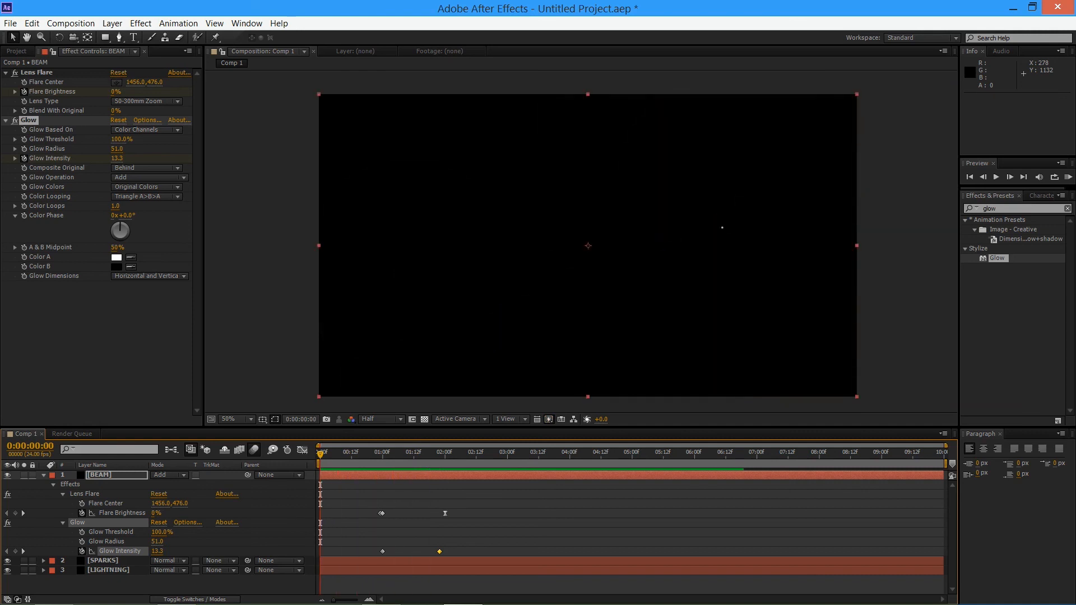
key(space)
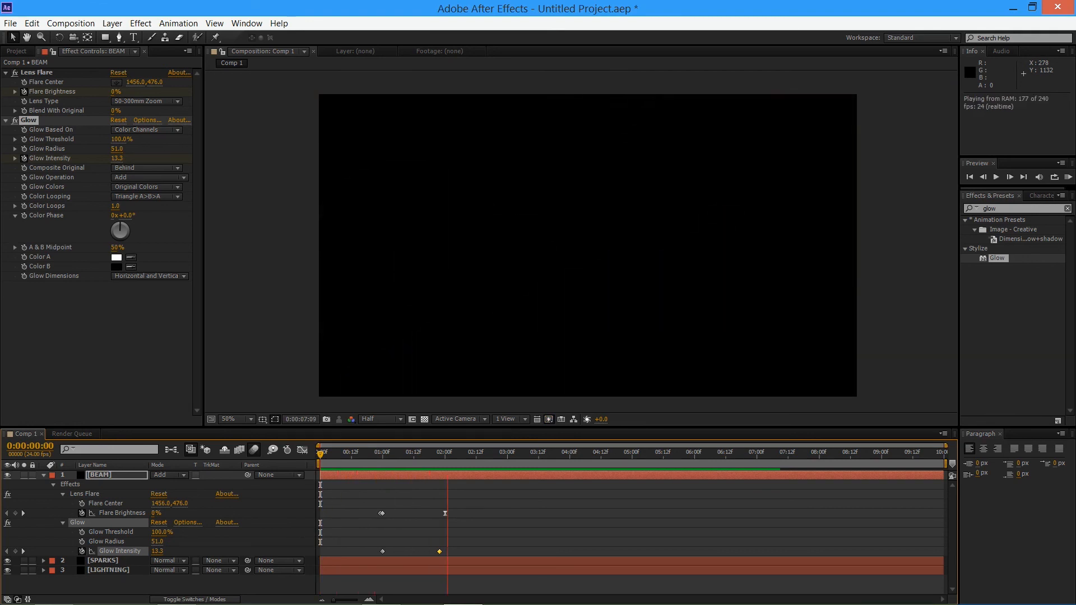
key(space)
key(space)
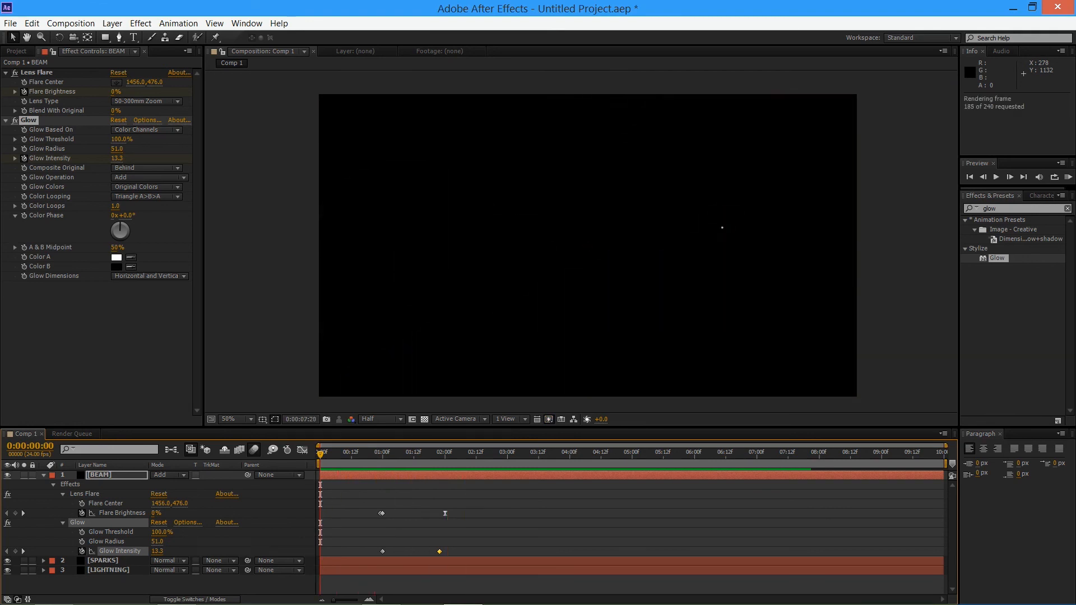
key(space)
key(space)
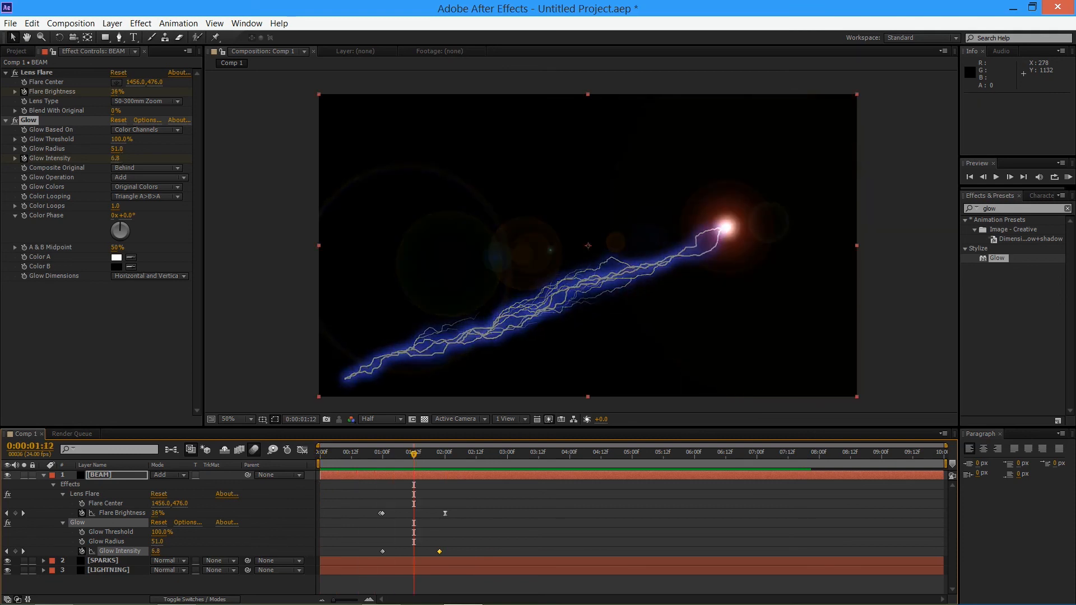
Trim the composition to a work area ending at 0:00:03:00 and preview the shortened animation
drag(946, 464, 514, 464)
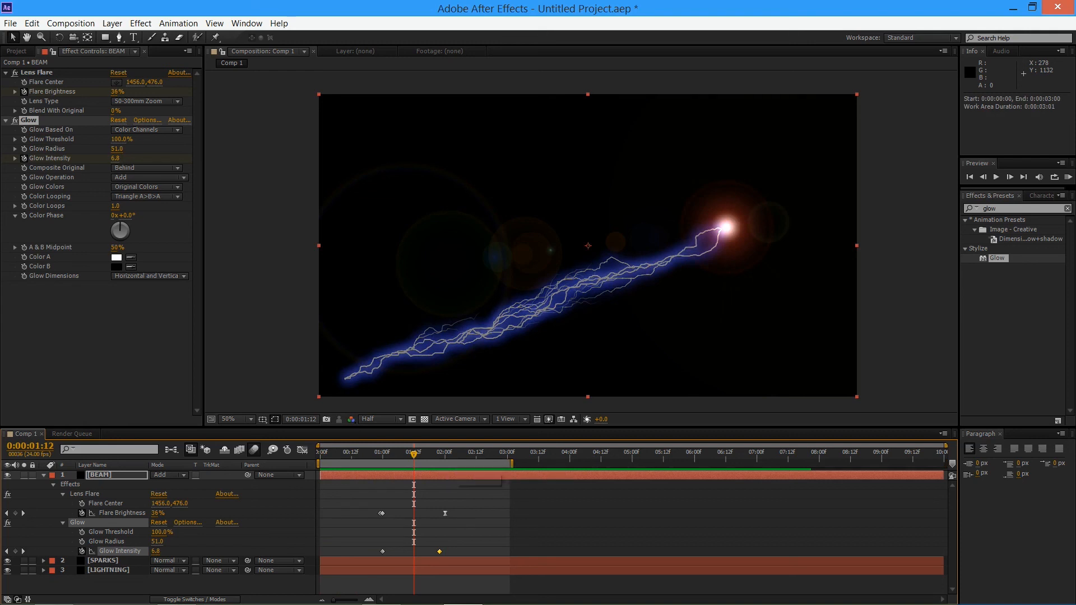
right_click(460, 464)
click(504, 500)
key(space)
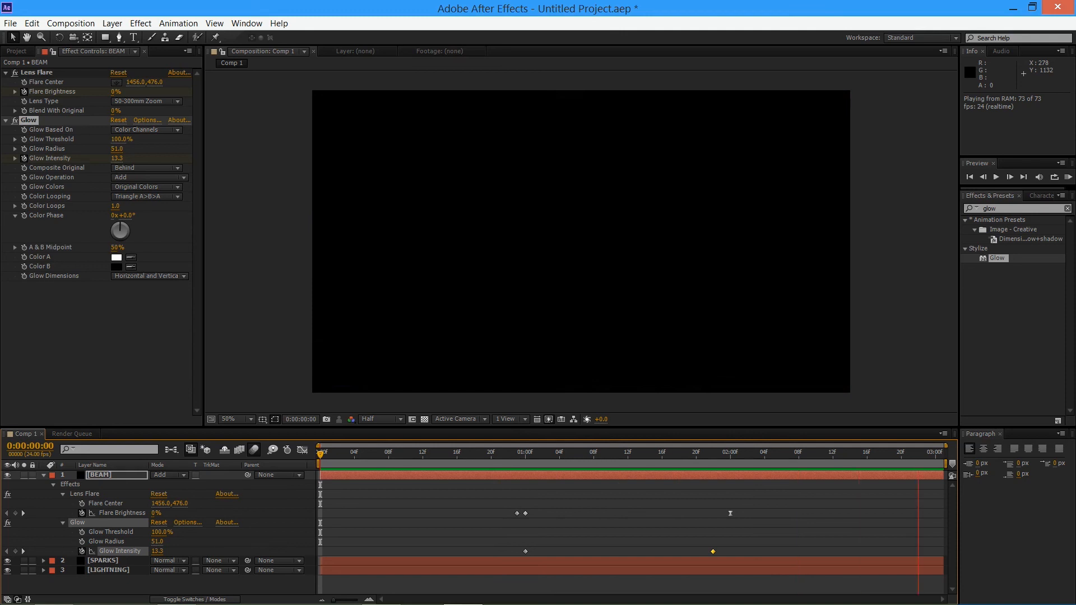
key(space)
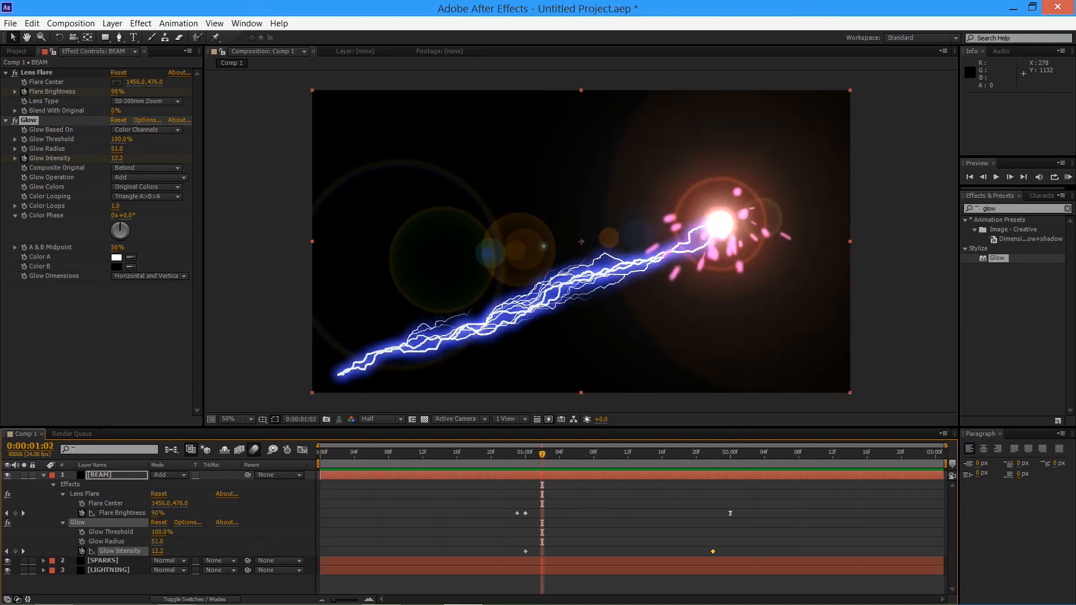
Move BEAM's second Glow Intensity keyframe to 0:00:01:03 and preview the faster glow fade from 0:00:00:22
drag(713, 551, 576, 551)
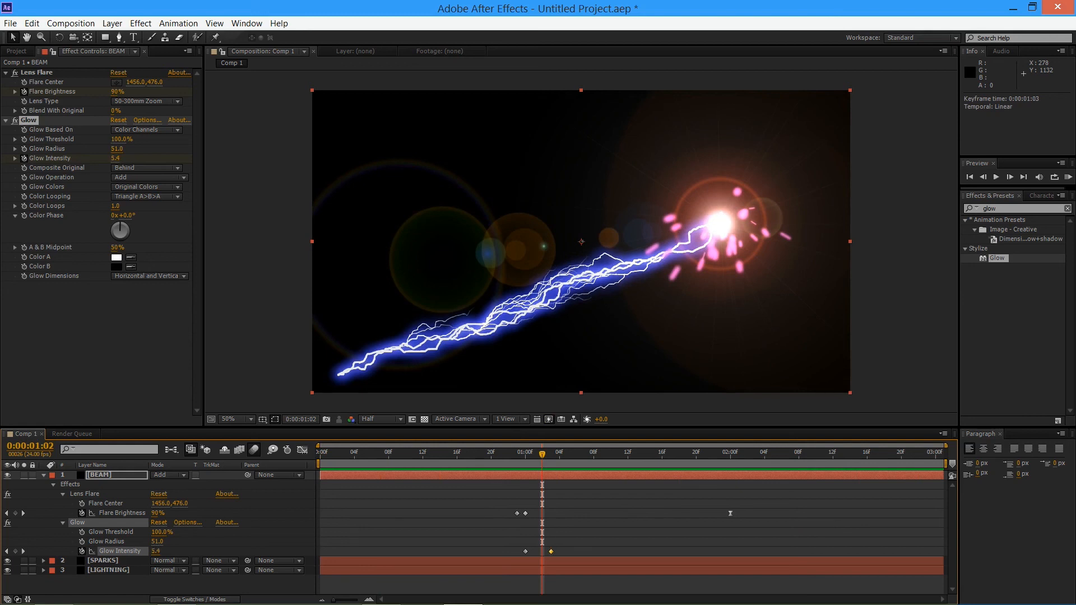
key(space)
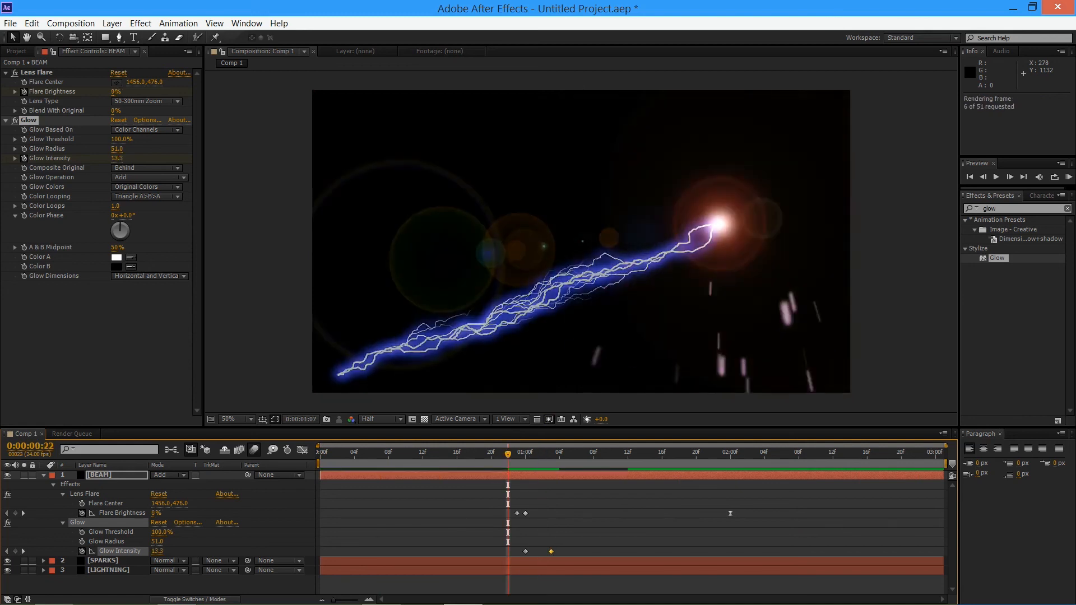
key(space)
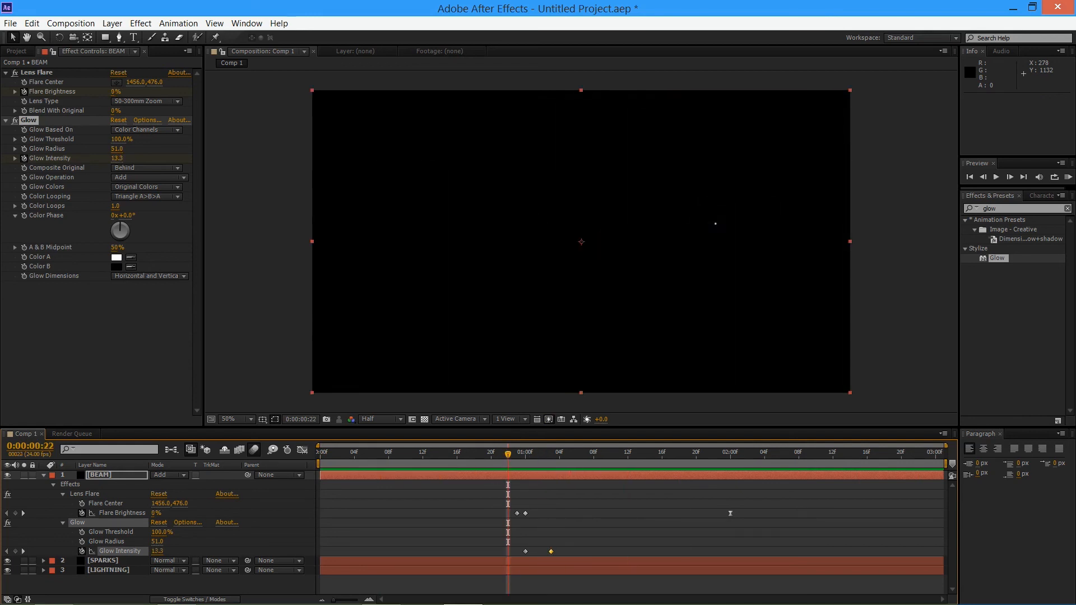